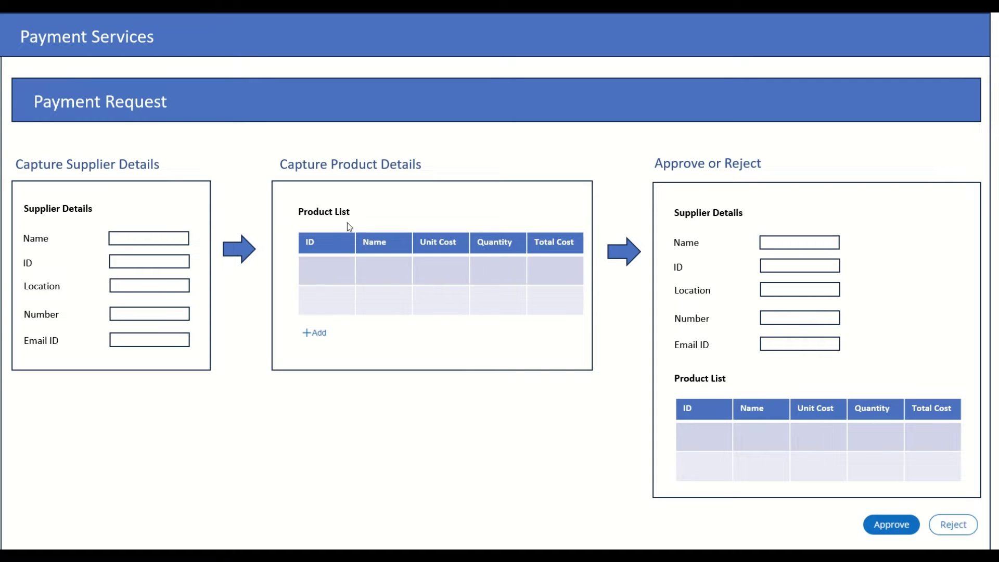
- Leave the slideshow and sign in to Pega Constellation from the browser bookmark
{"action": "key", "text": "Right"}
{"action": "key", "text": "Right"}
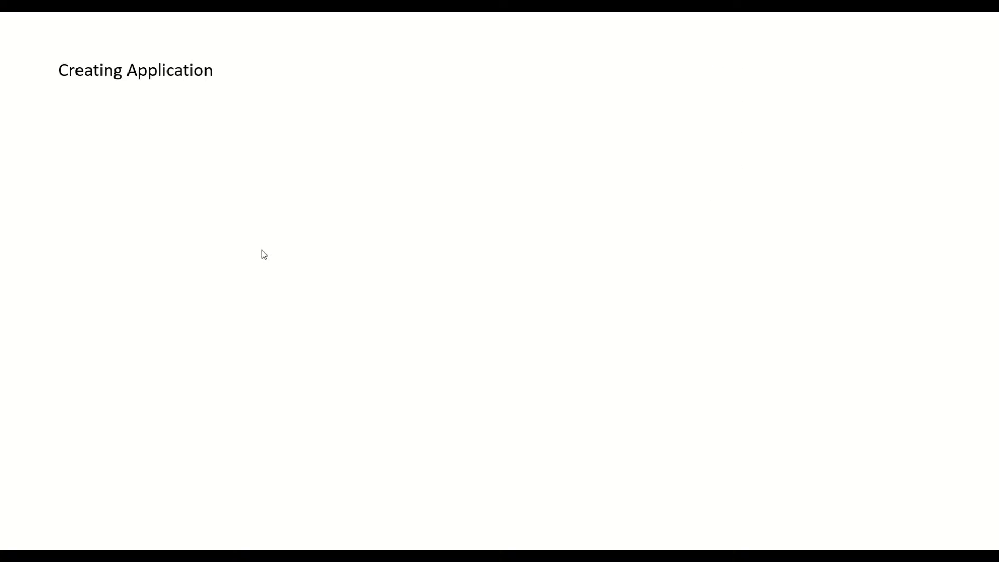
{"action": "key", "text": "Left"}
{"action": "key", "text": "Left"}
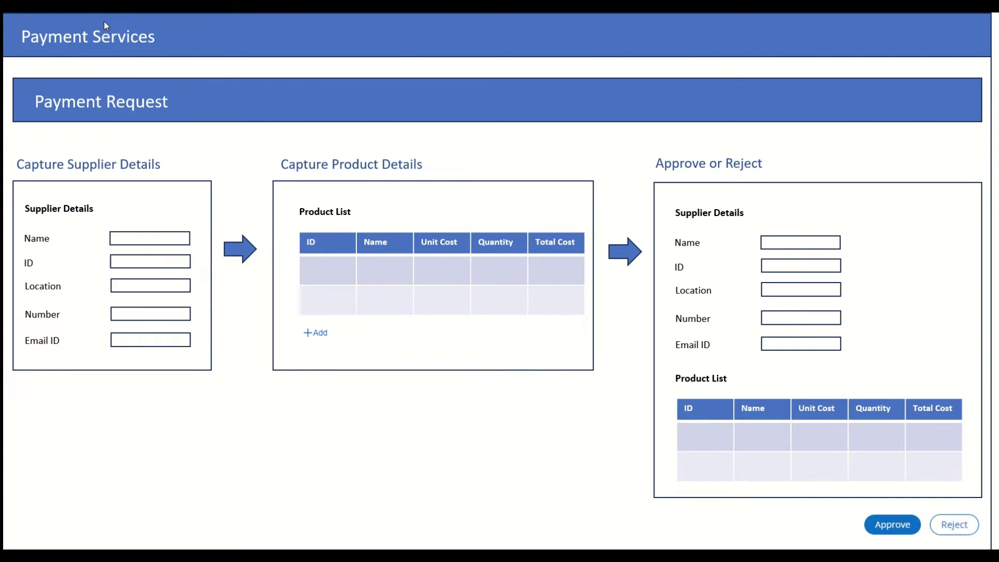
{"action": "key", "text": "alt+Tab"}
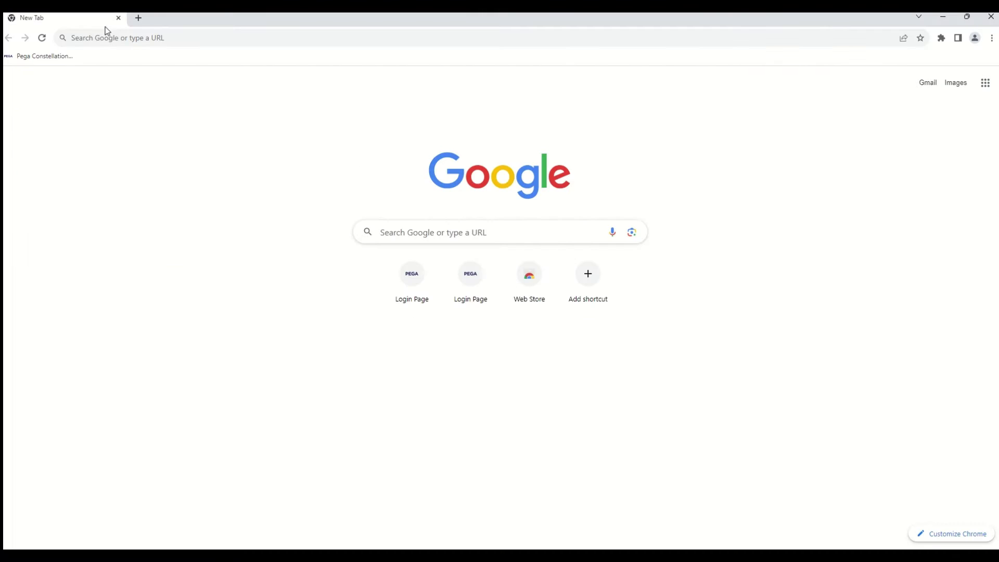
{"action": "left_click", "coordinate": [46, 60]}
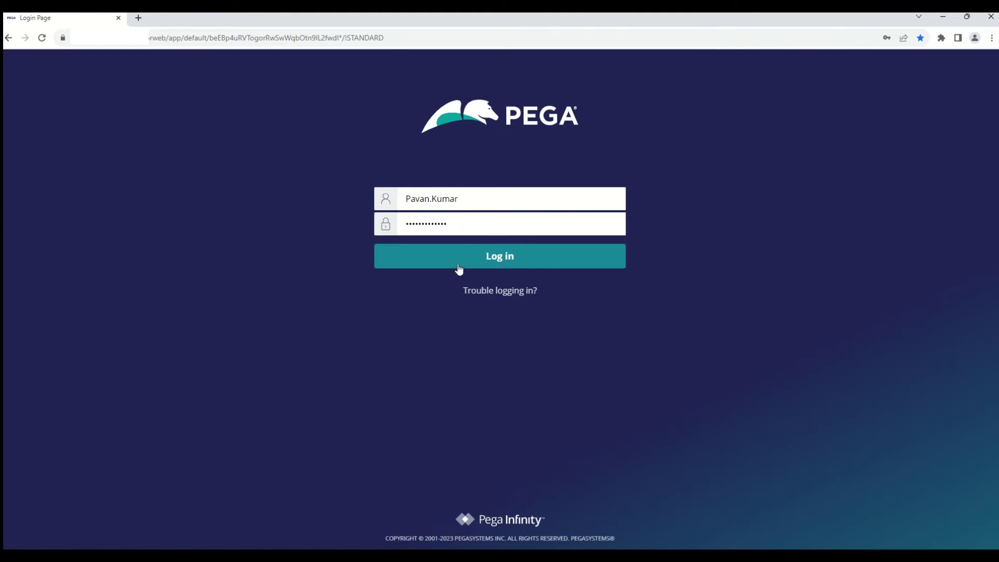
{"action": "left_click", "coordinate": [488, 255]}
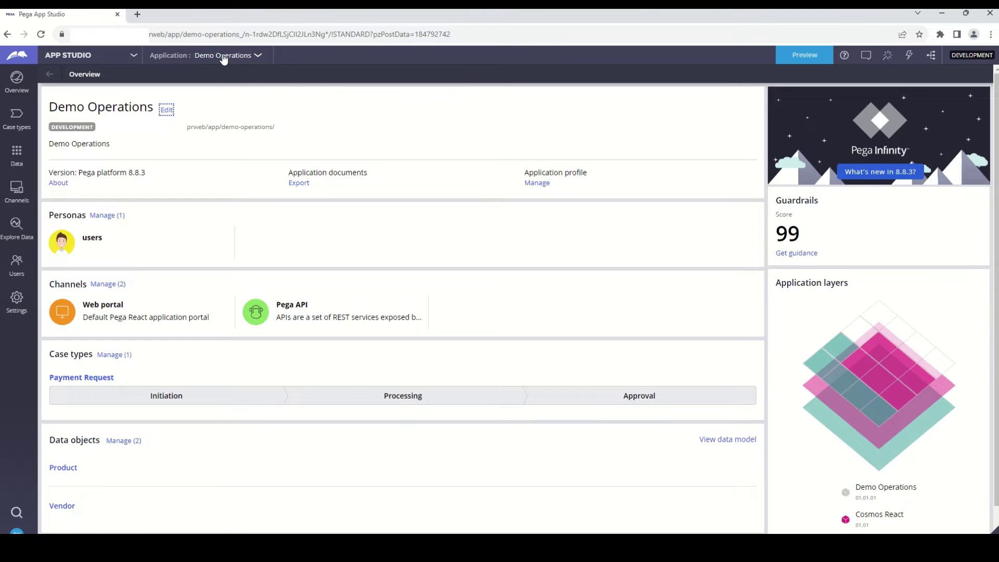
- Start a new application using the Cosmos React application type
{"action": "left_click", "coordinate": [224, 56]}
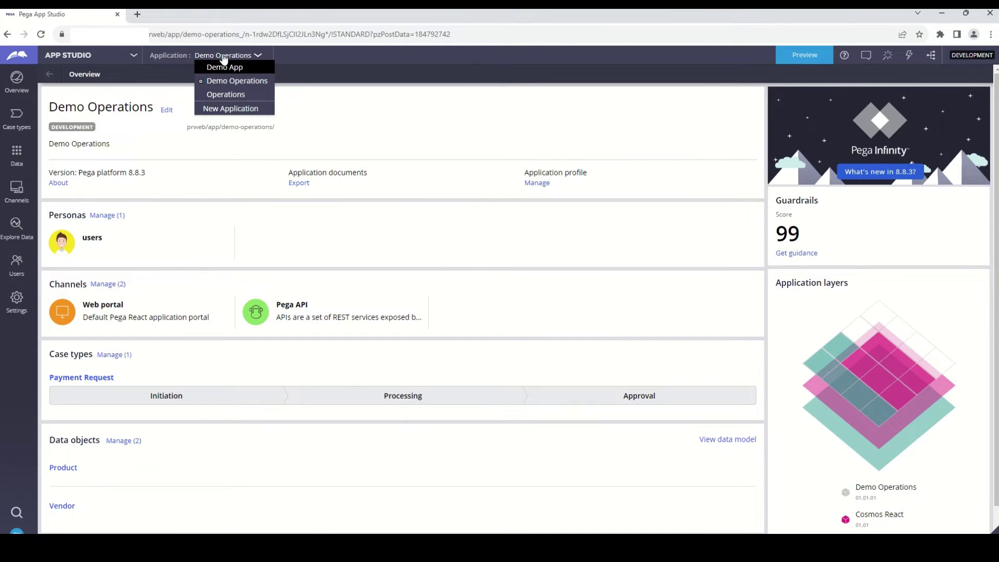
{"action": "left_click", "coordinate": [225, 109]}
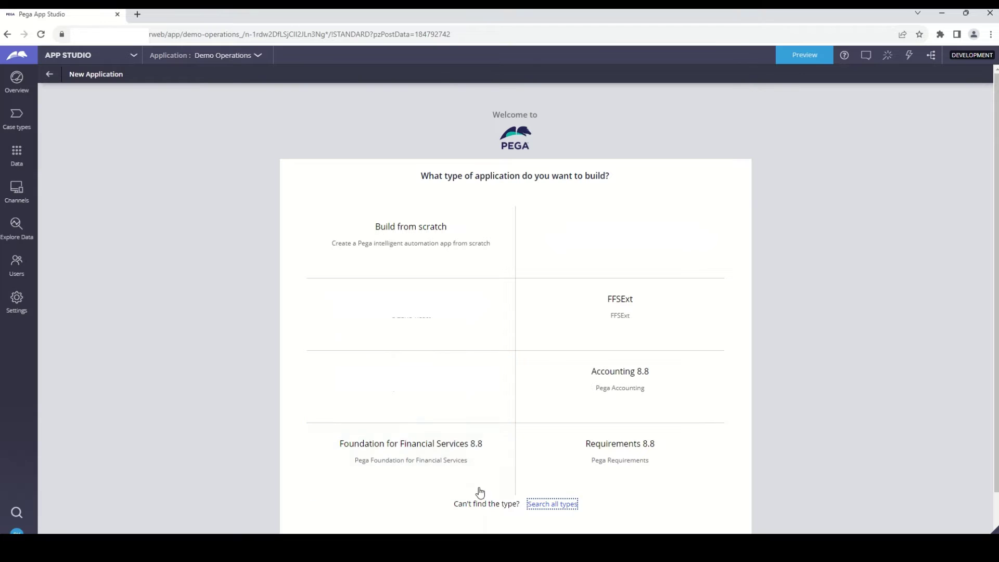
{"action": "mouse_move", "coordinate": [498, 494]}
{"action": "left_click", "coordinate": [556, 505]}
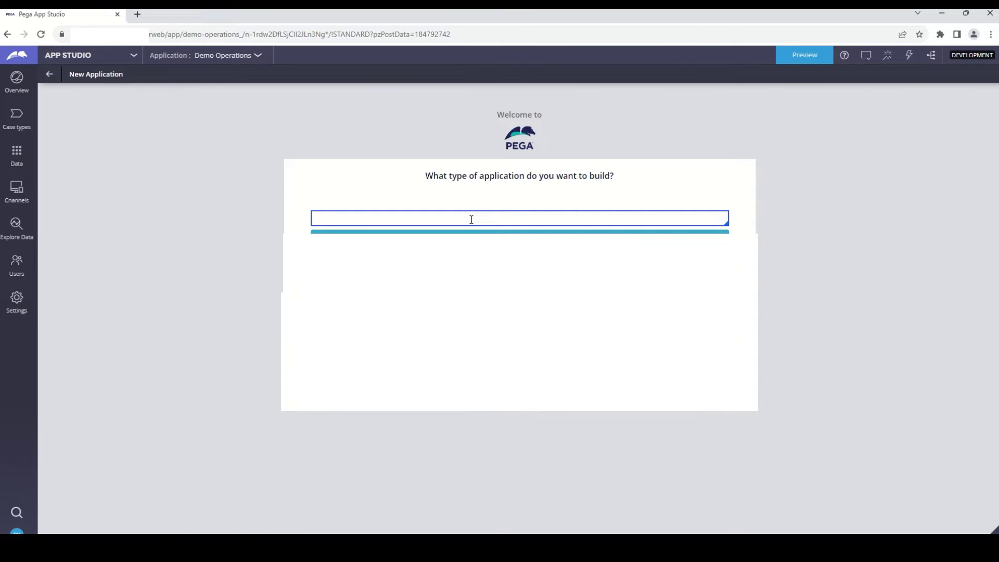
{"action": "type", "text": "cosmosre"}
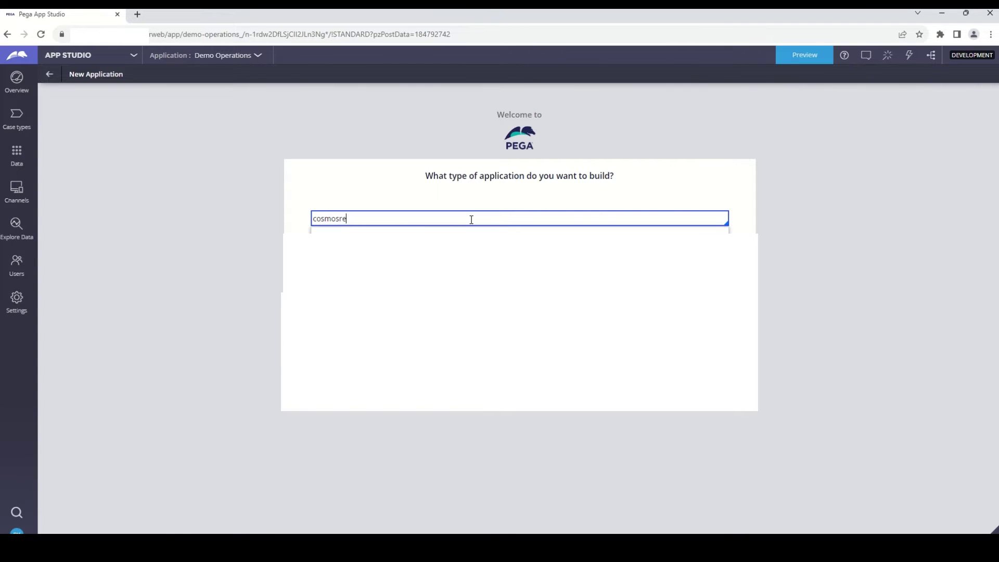
{"action": "type", "text": "act"}
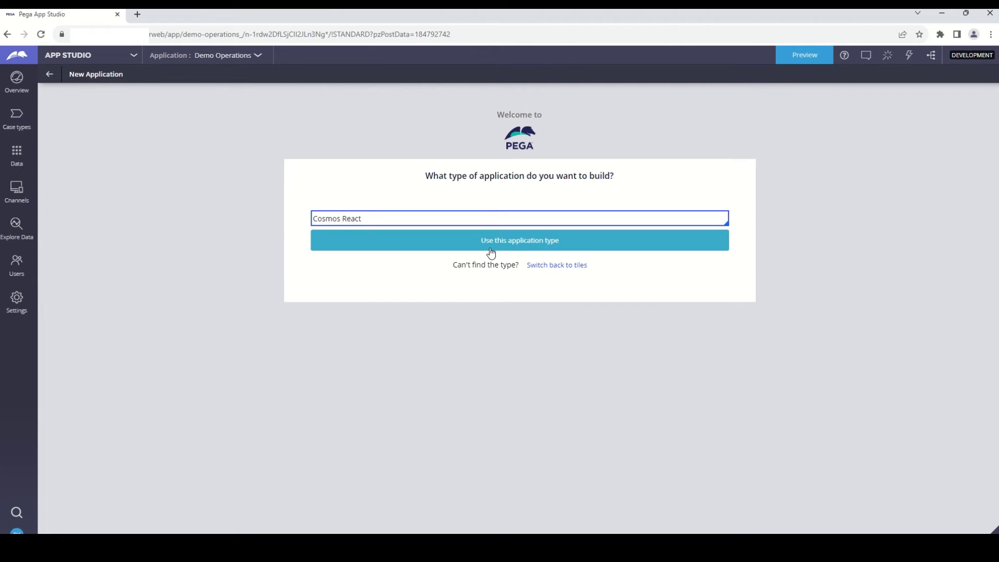
{"action": "left_click", "coordinate": [491, 247]}
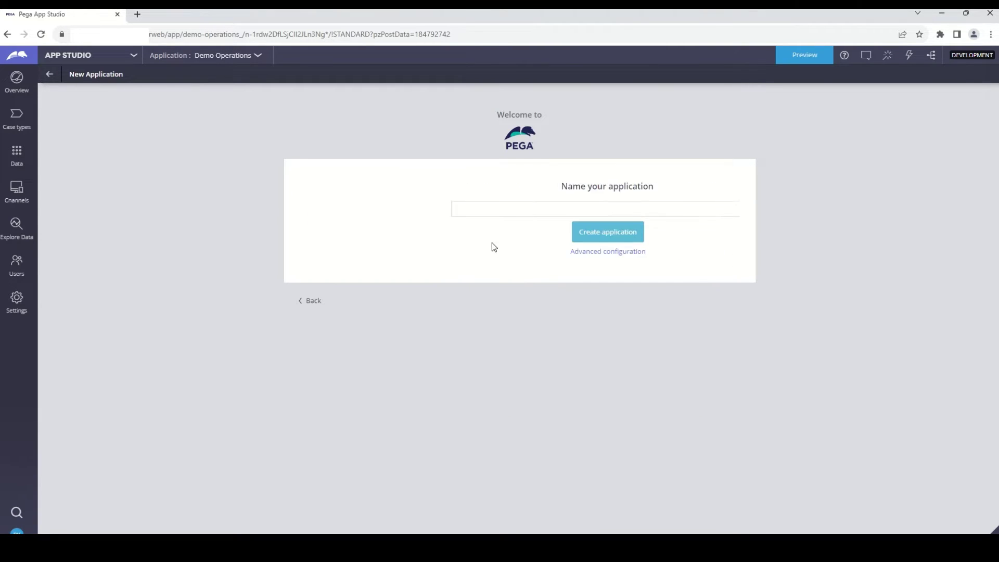
- Name the application 'Payment Services' and bring up its advanced configuration
{"action": "left_click", "coordinate": [470, 209]}
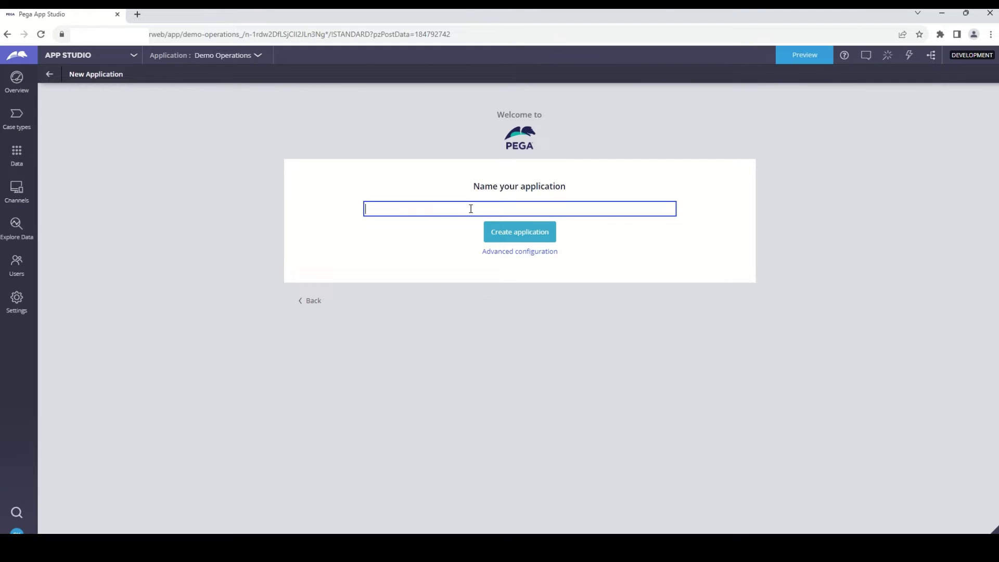
{"action": "type", "text": "Payment Ser"}
{"action": "type", "text": "vices"}
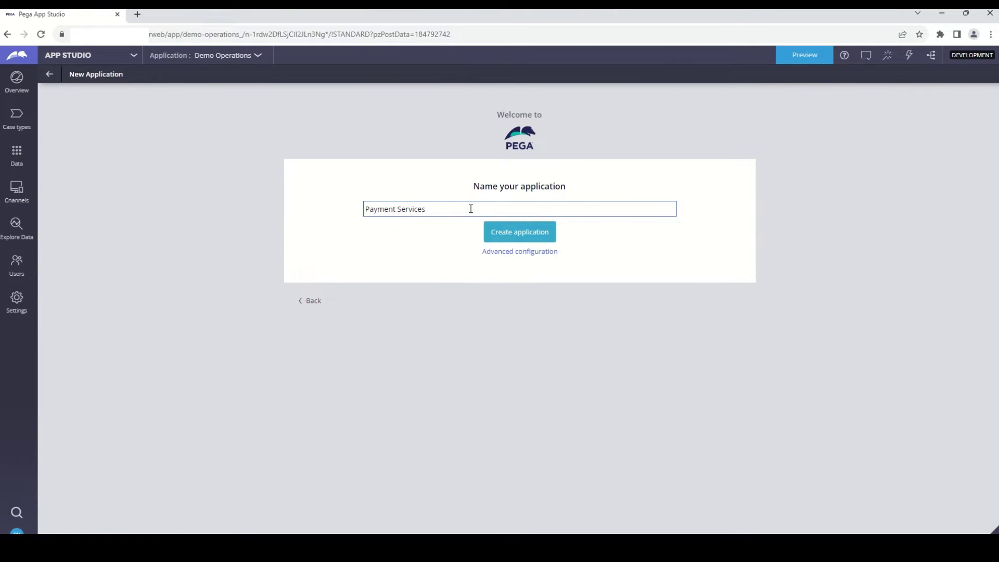
{"action": "left_click", "coordinate": [502, 252]}
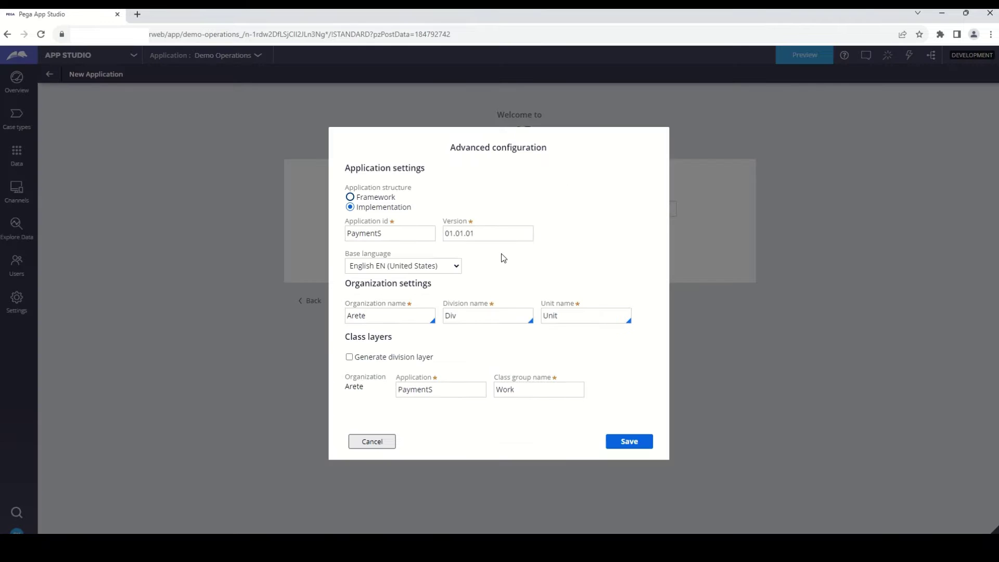
- Change the Application ID to PaySvcs
{"action": "double_click", "coordinate": [373, 234]}
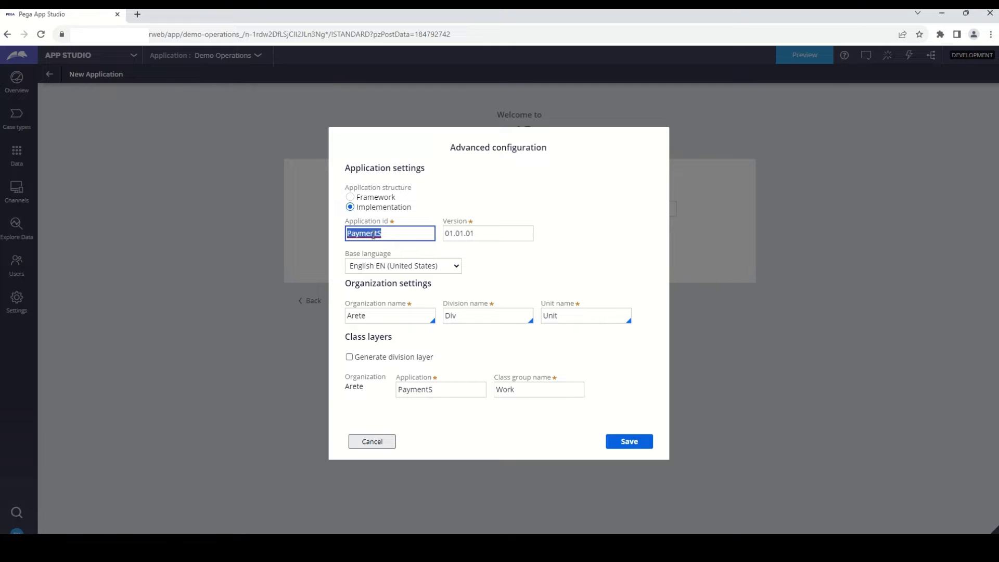
{"action": "type", "text": "Services"}
{"action": "type", "text": "Pay"}
{"action": "key", "text": "Tab"}
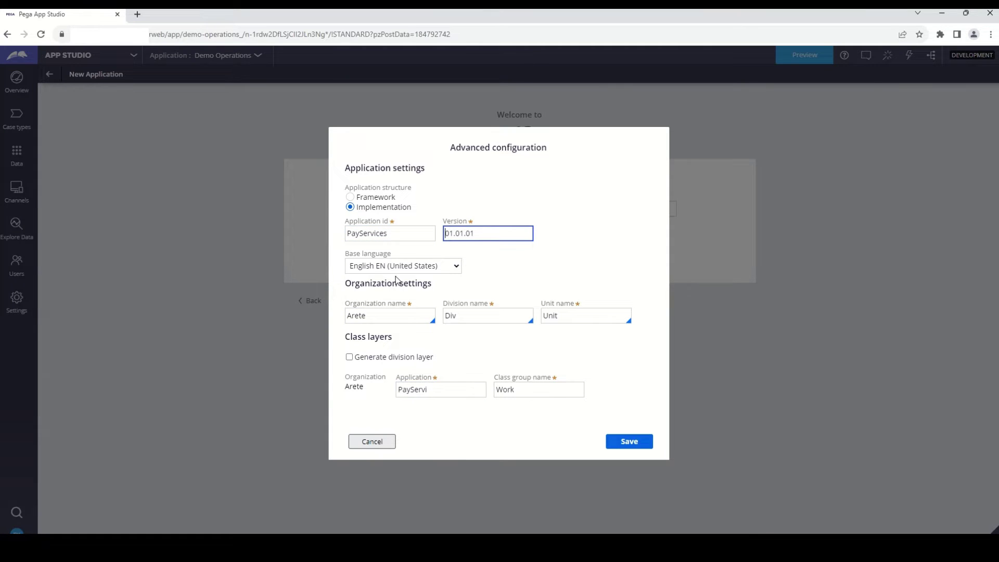
{"action": "double_click", "coordinate": [430, 234]}
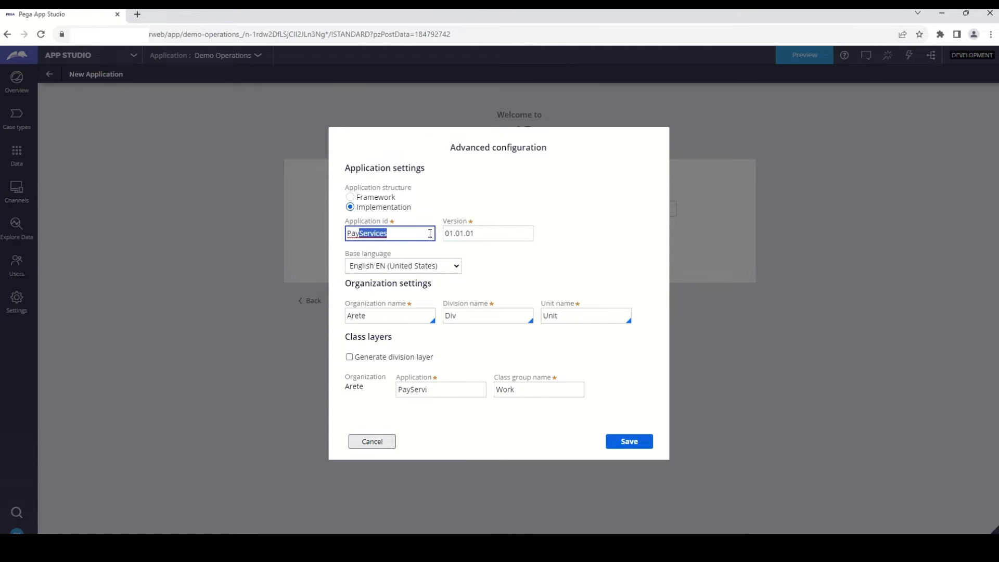
{"action": "type", "text": "PaySvc"}
{"action": "left_click", "coordinate": [600, 208]}
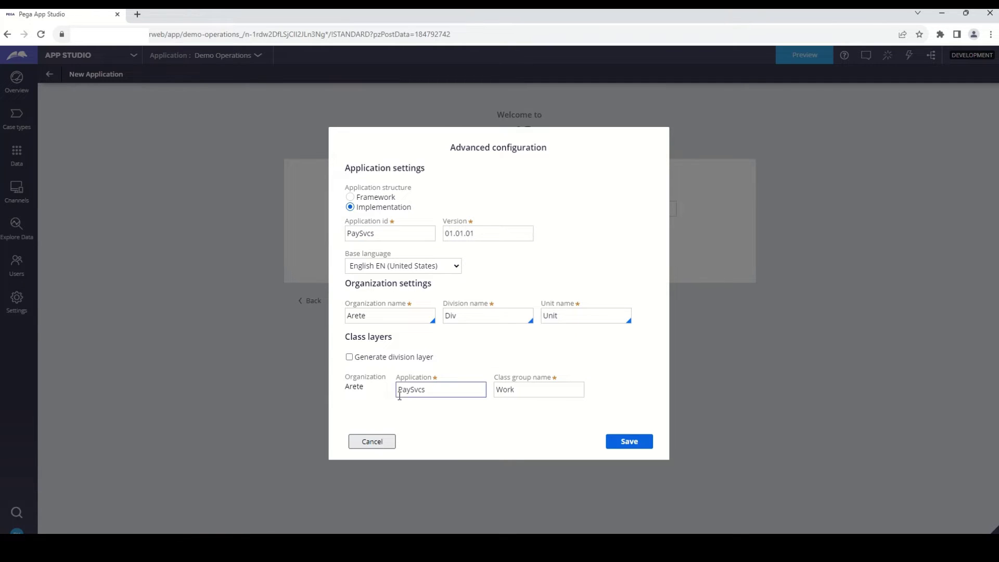
- Set the organization name to Org
{"action": "double_click", "coordinate": [359, 316]}
{"action": "type", "text": "Demo"}
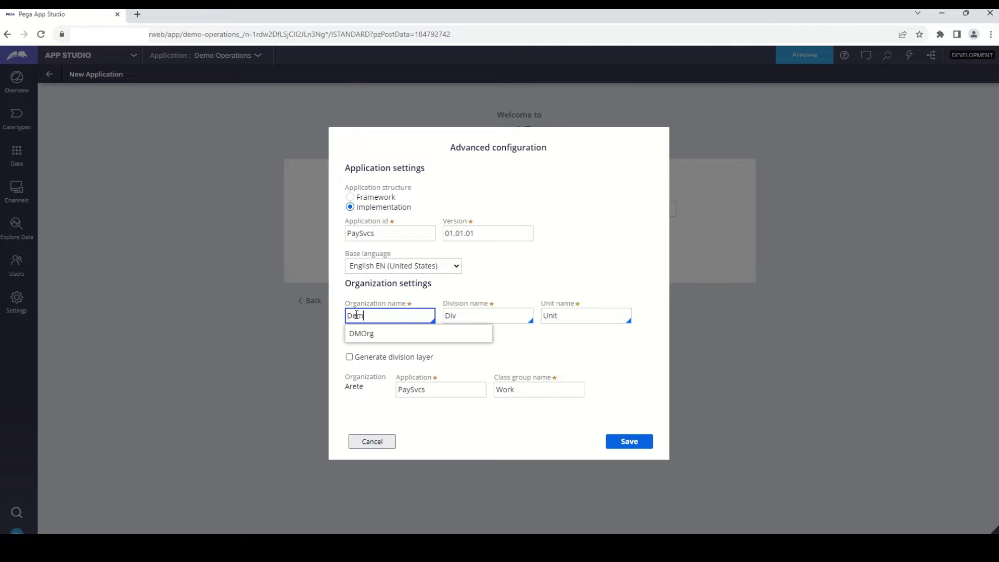
{"action": "key", "text": "Tab"}
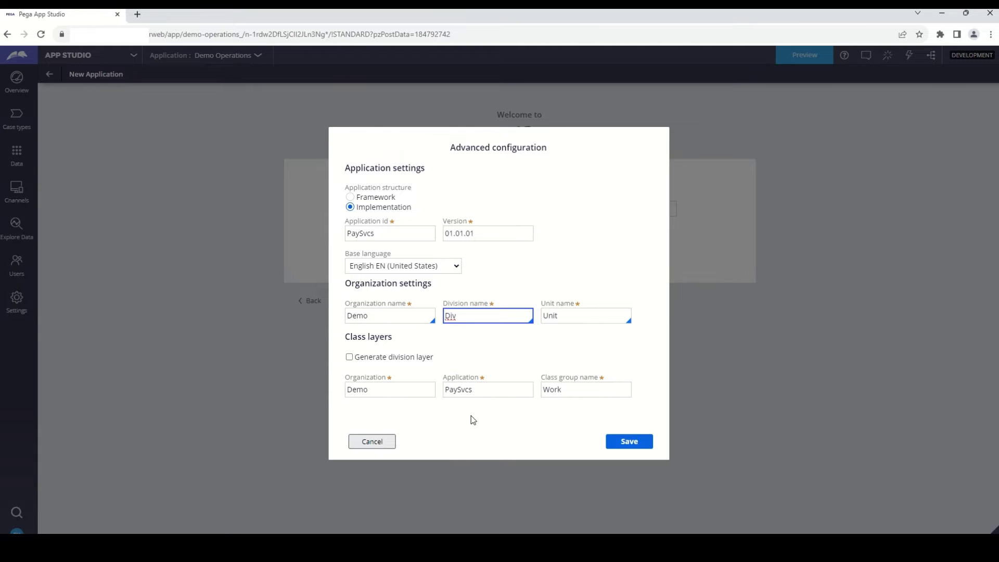
{"action": "left_click", "coordinate": [374, 396]}
{"action": "double_click", "coordinate": [363, 394]}
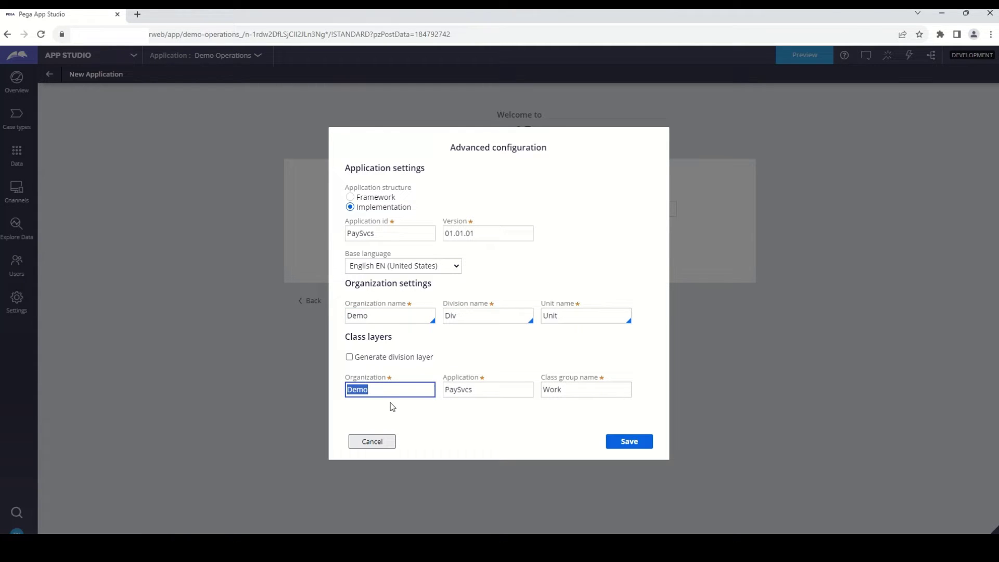
{"action": "double_click", "coordinate": [452, 394]}
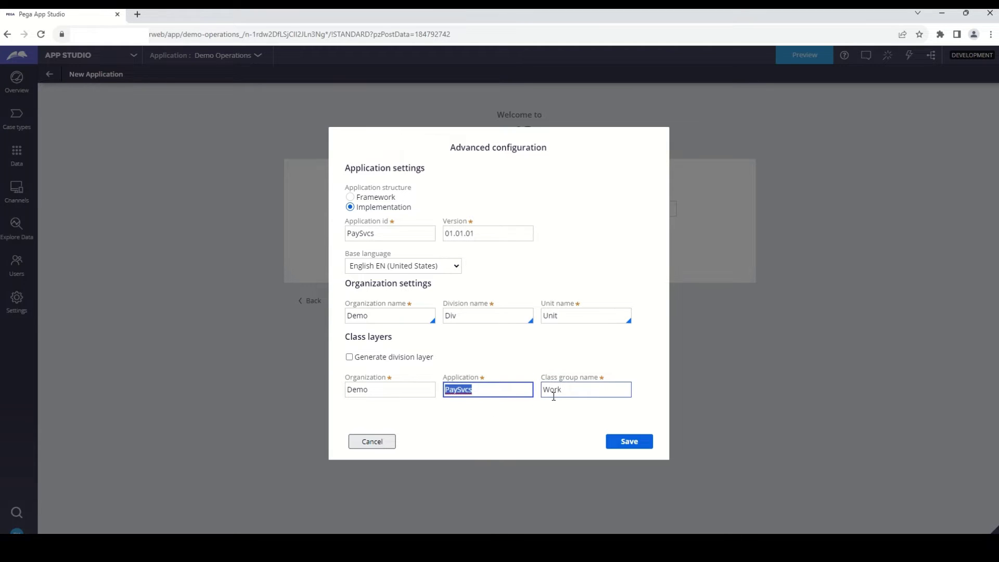
{"action": "double_click", "coordinate": [355, 316]}
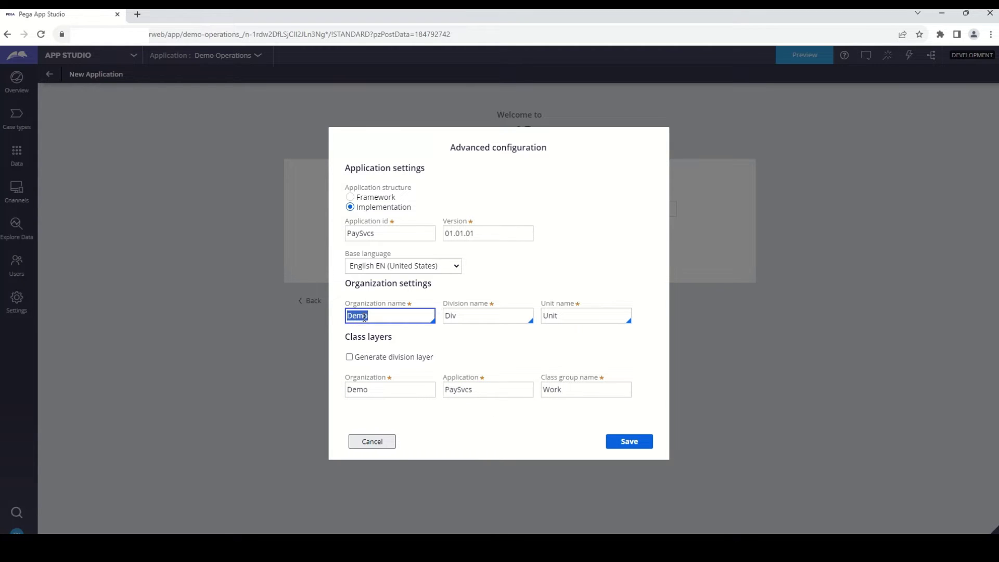
{"action": "type", "text": "Org"}
{"action": "key", "text": "Tab"}
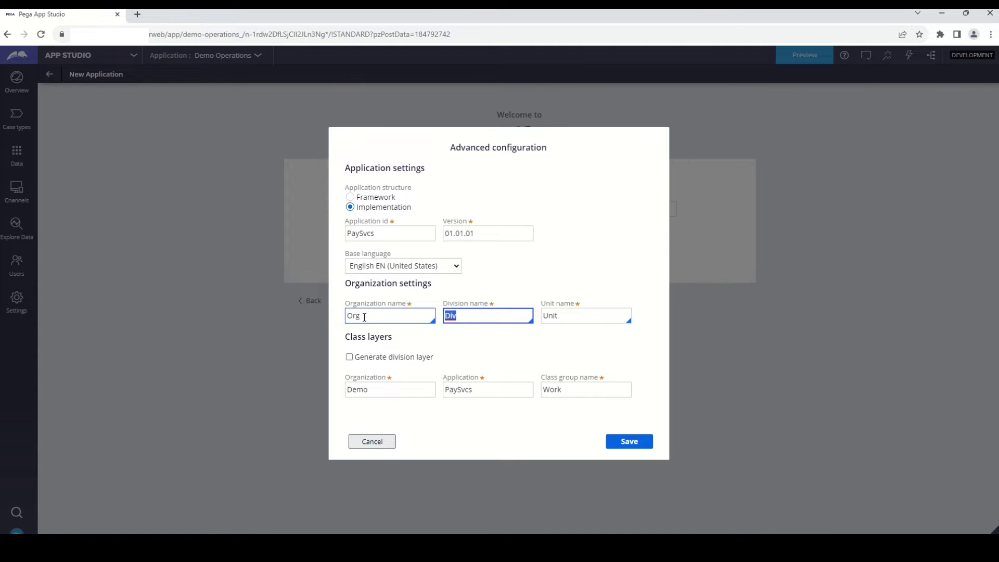
{"action": "left_click", "coordinate": [463, 437]}
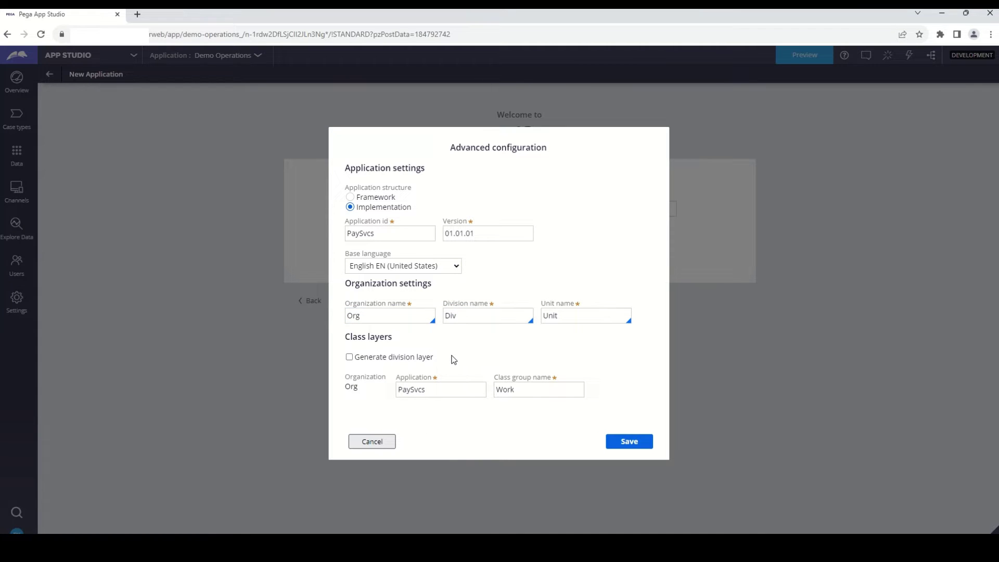
- Confirm division Div and unit Unit, then save the advanced settings
{"action": "left_click", "coordinate": [364, 315]}
{"action": "double_click", "coordinate": [355, 318]}
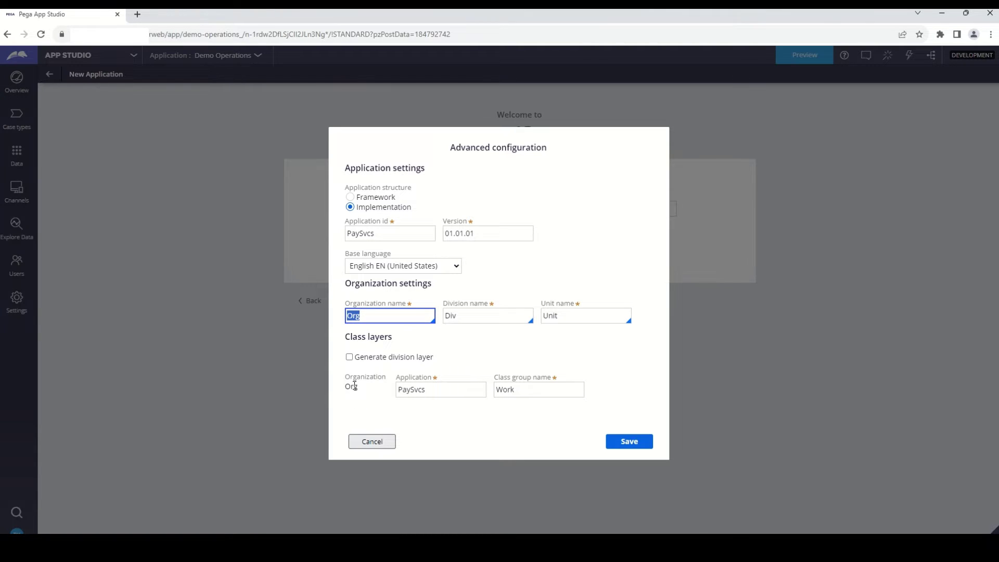
{"action": "double_click", "coordinate": [359, 233]}
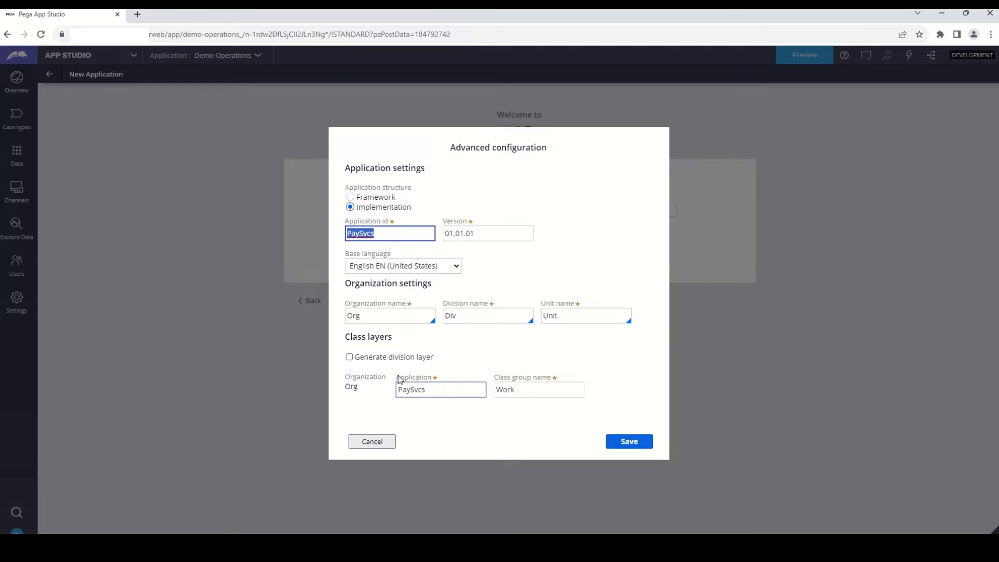
{"action": "double_click", "coordinate": [354, 317]}
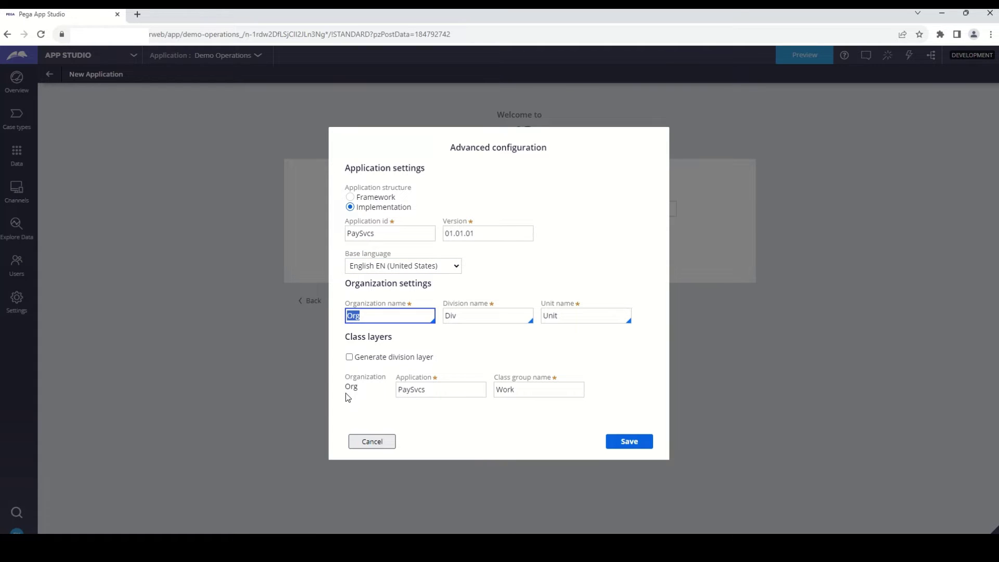
{"action": "double_click", "coordinate": [450, 316]}
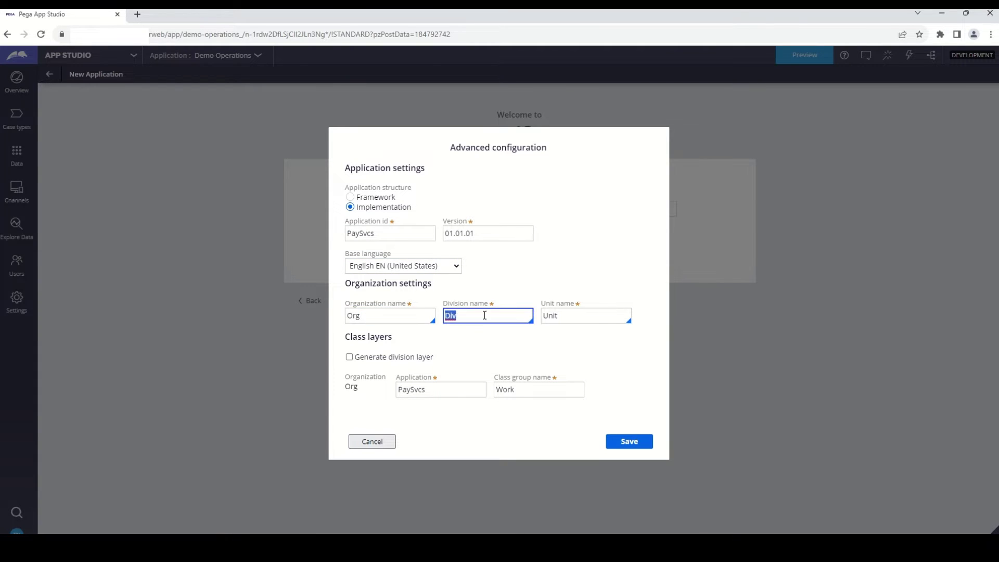
{"action": "double_click", "coordinate": [556, 316]}
{"action": "left_click", "coordinate": [542, 423]}
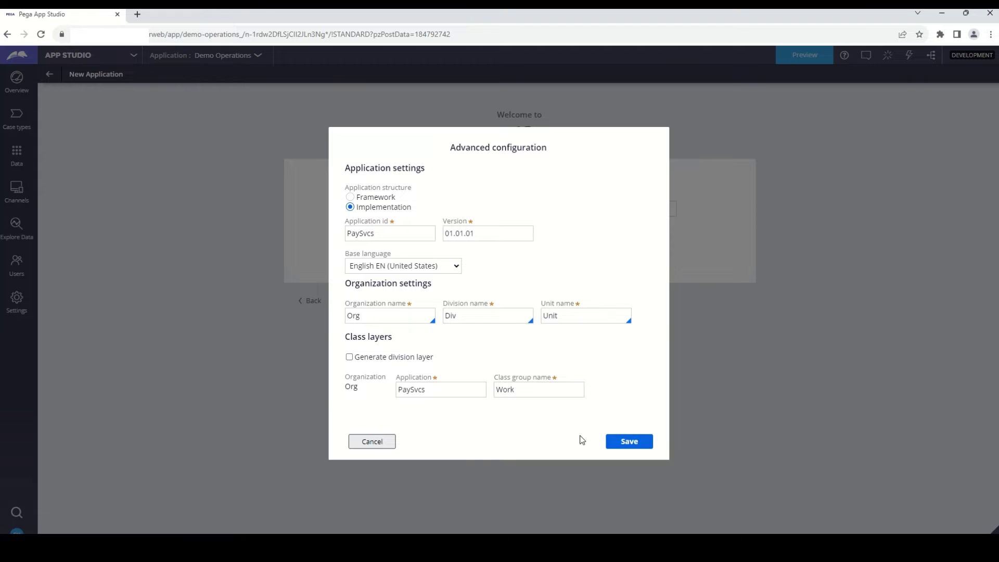
{"action": "left_click", "coordinate": [622, 445]}
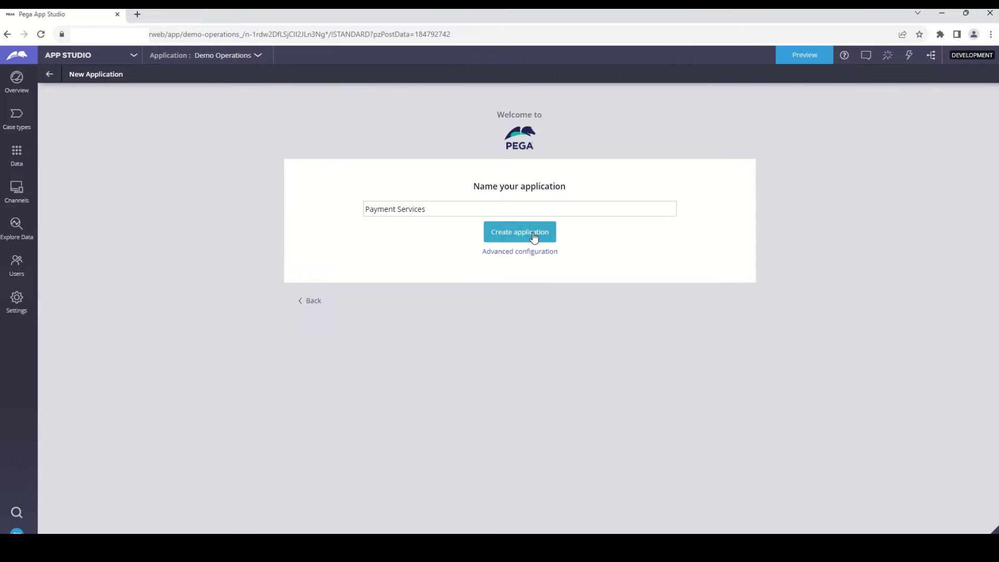
- Create the Payment Services application and go to its empty overview
{"action": "left_click", "coordinate": [533, 236]}
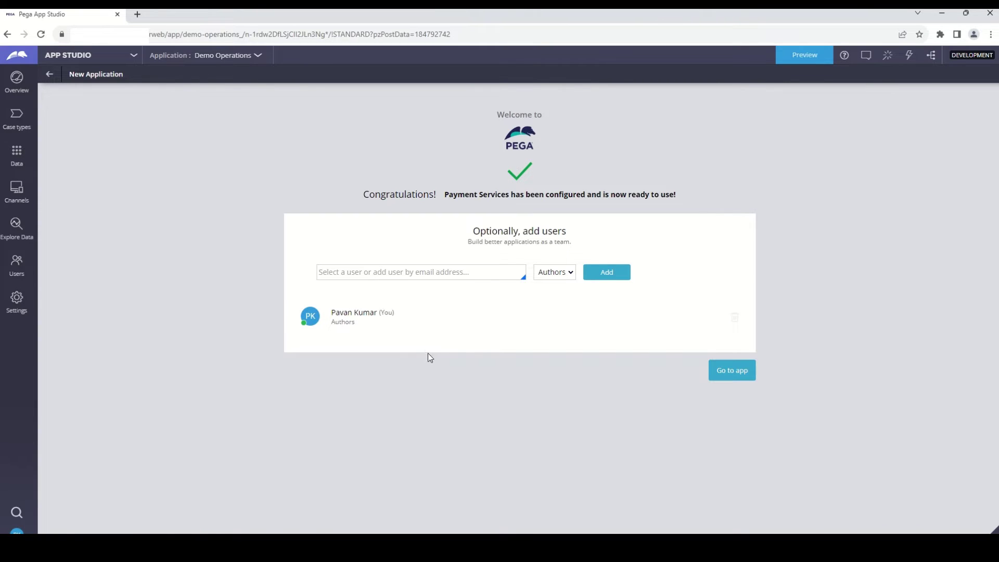
{"action": "left_click", "coordinate": [729, 374]}
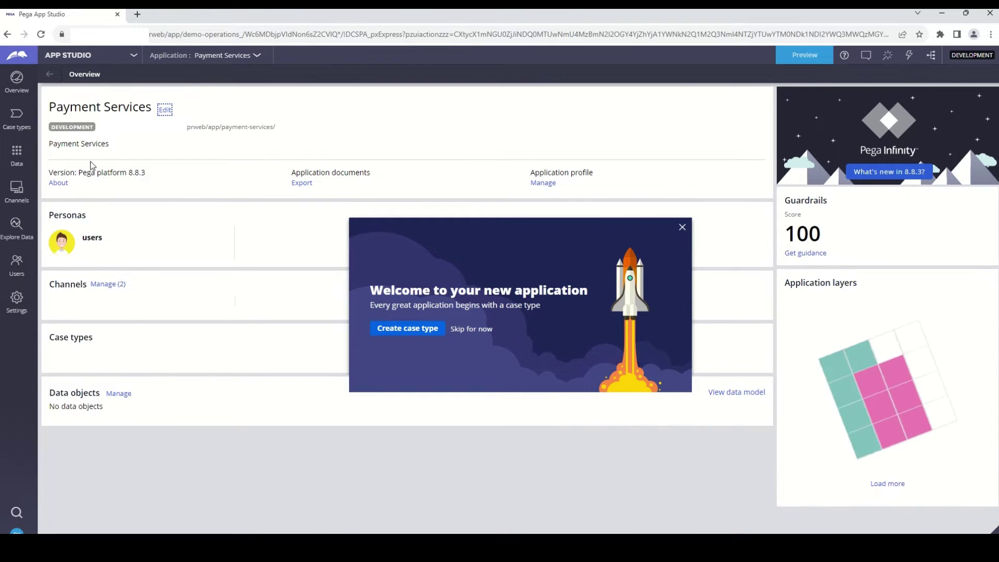
{"action": "left_click", "coordinate": [682, 227]}
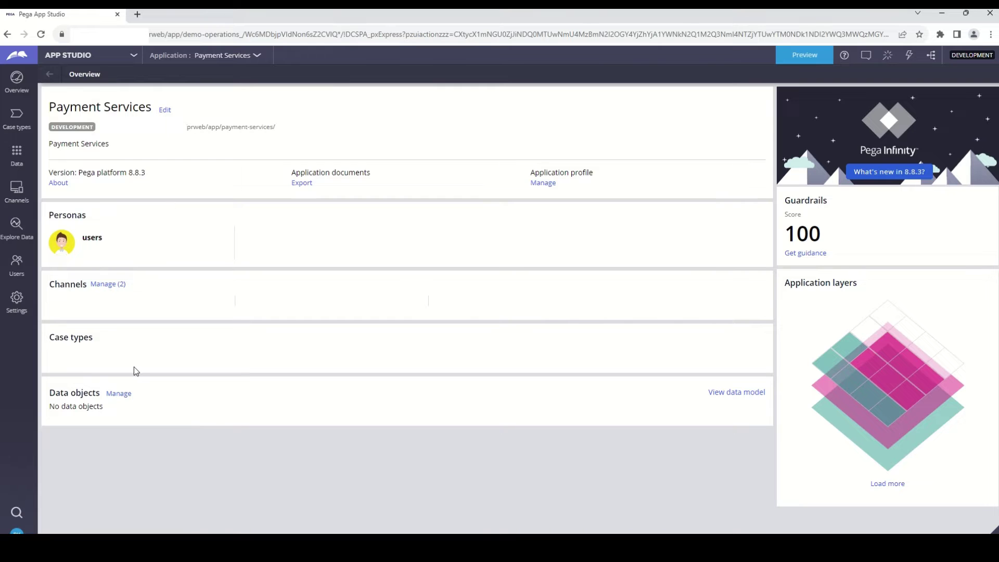
{"action": "left_click", "coordinate": [134, 57]}
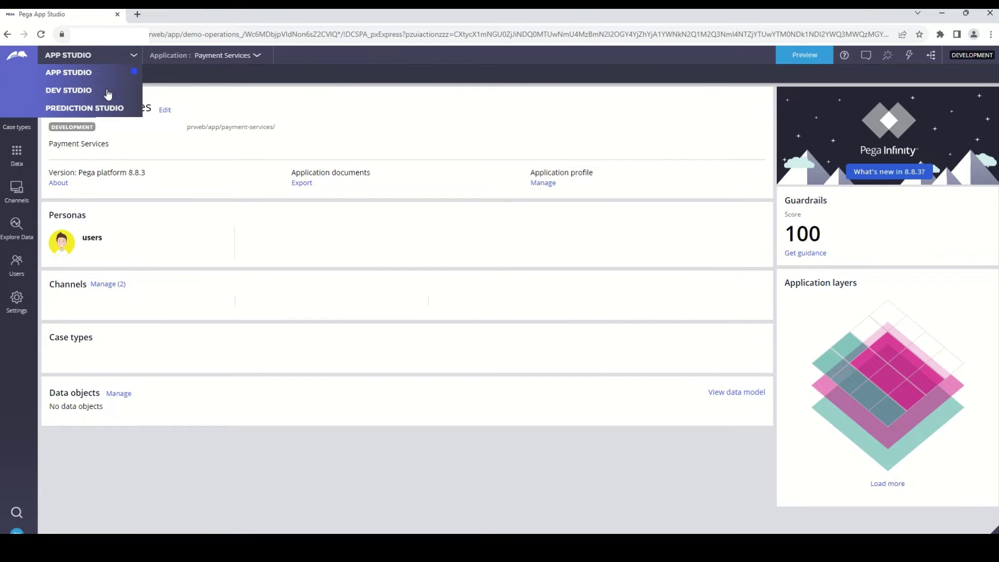
- In Dev Studio, view the Payment Services application definition built on CosmosReact
{"action": "left_click", "coordinate": [108, 91]}
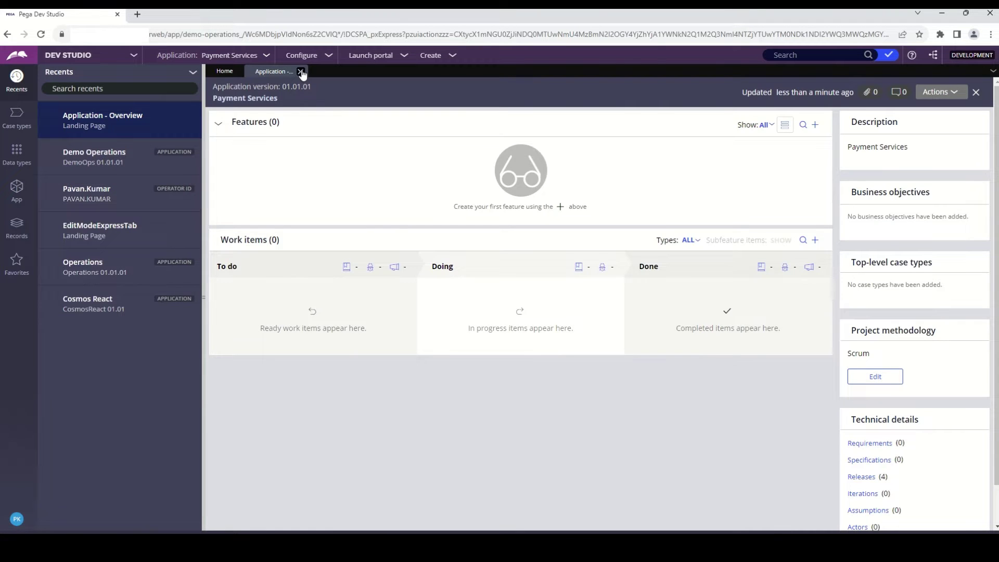
{"action": "left_click", "coordinate": [306, 72]}
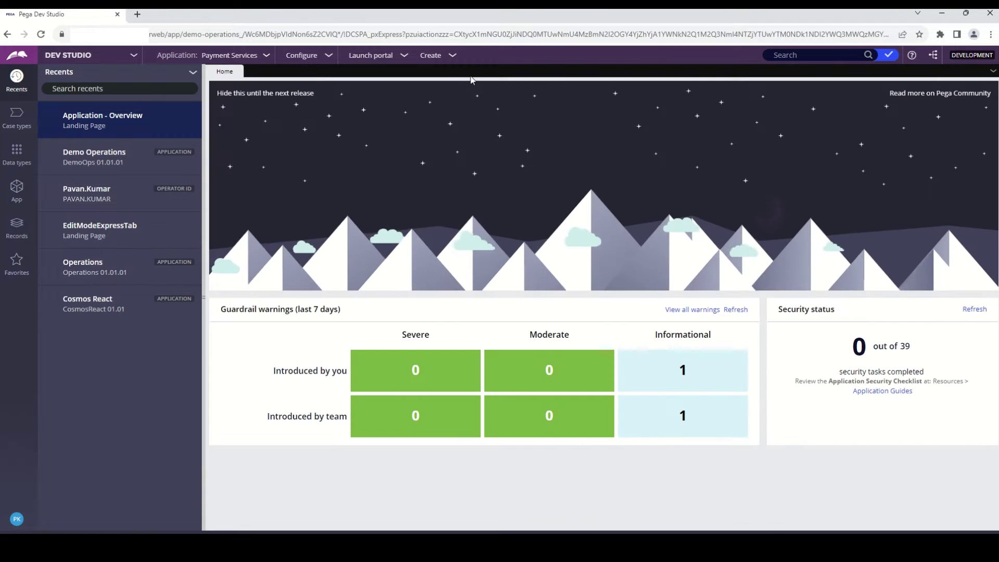
{"action": "left_click", "coordinate": [244, 56]}
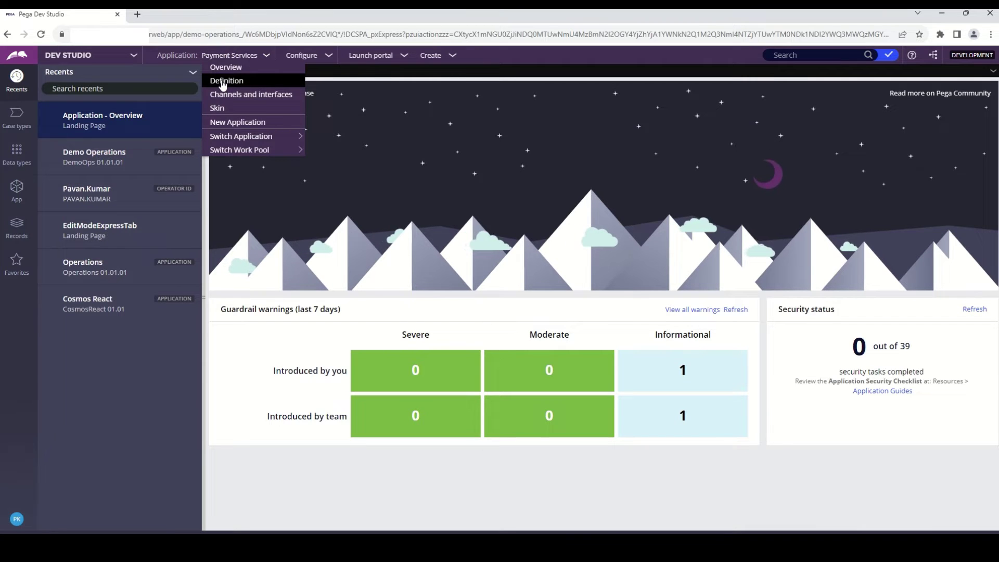
{"action": "left_click", "coordinate": [222, 84]}
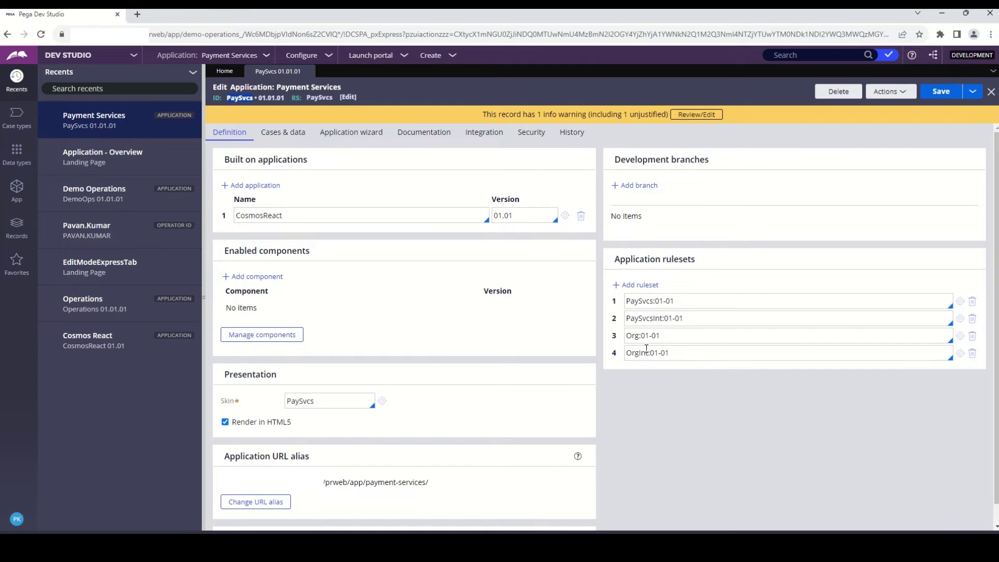
{"action": "double_click", "coordinate": [261, 215]}
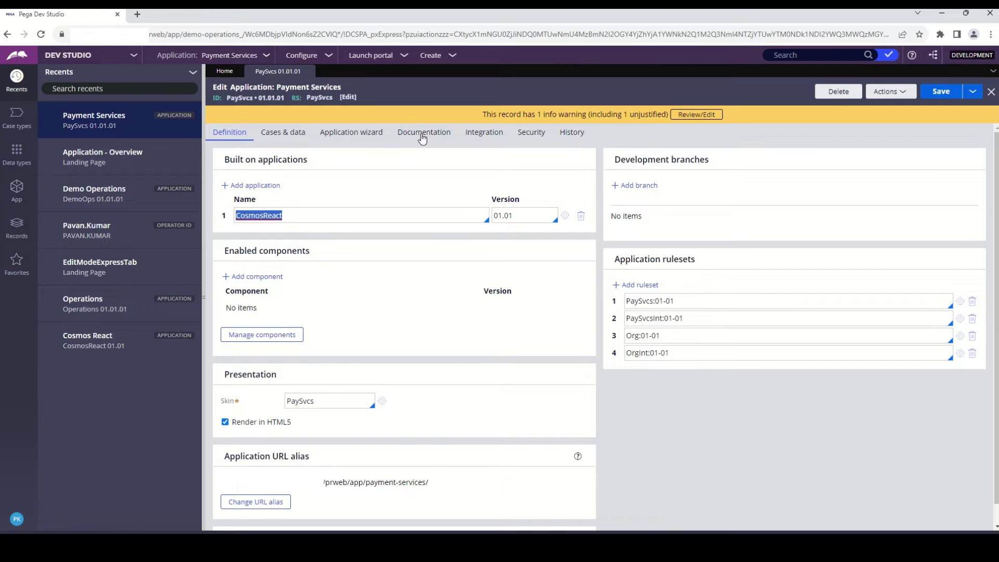
{"action": "left_click", "coordinate": [427, 107]}
{"action": "left_click", "coordinate": [16, 519]}
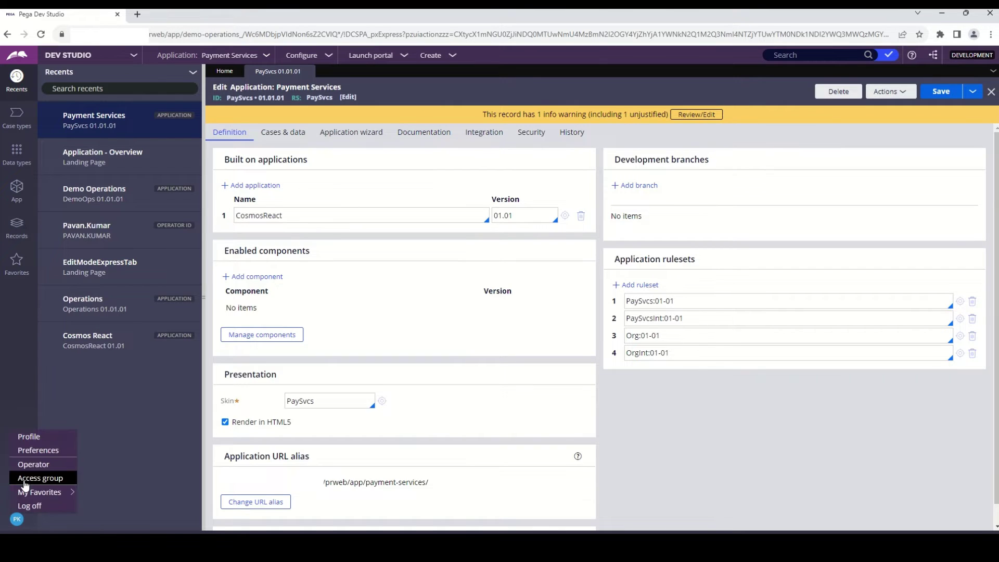
- From the operator record, open the PaySvcs:Authors access group
{"action": "left_click", "coordinate": [27, 468]}
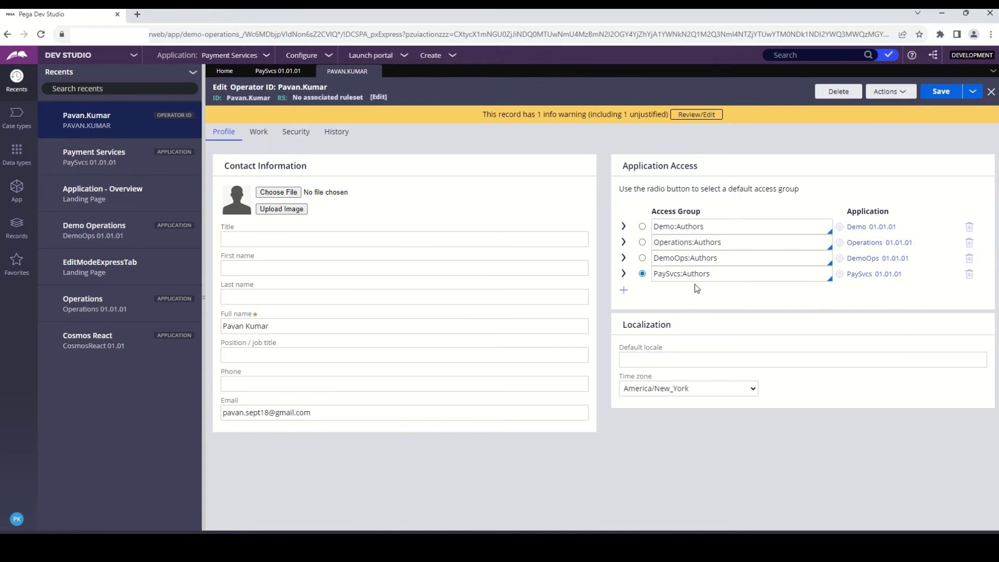
{"action": "left_click", "coordinate": [687, 274]}
{"action": "double_click", "coordinate": [687, 274]}
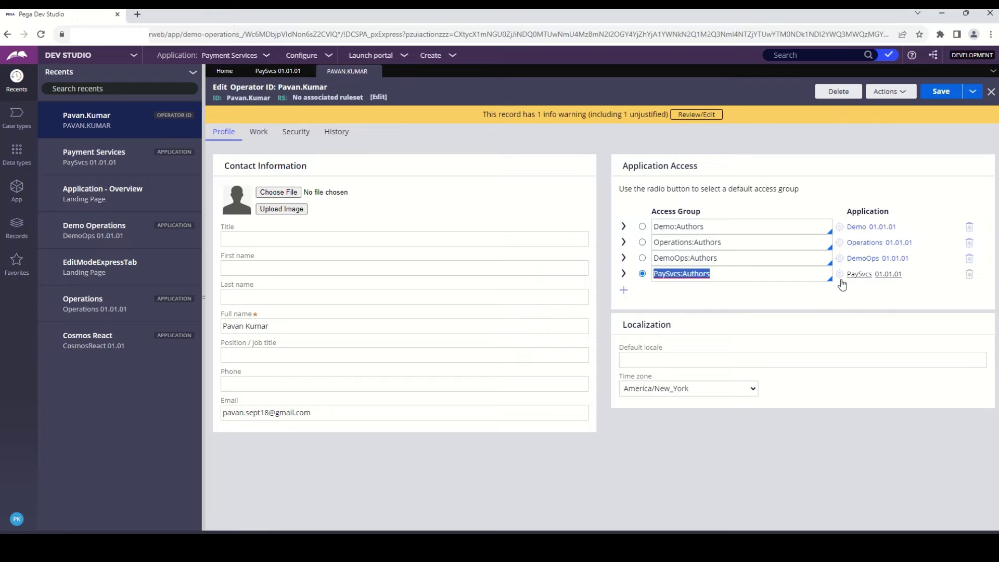
{"action": "left_click", "coordinate": [841, 276]}
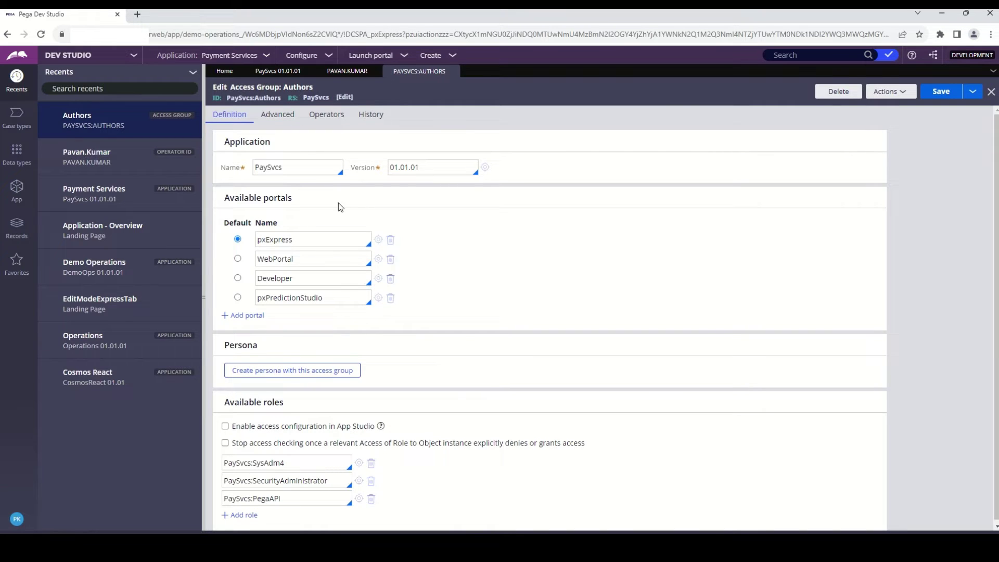
- Review the WebPortal, Developer and default pxExpress portals in the access group
{"action": "double_click", "coordinate": [274, 260]}
{"action": "double_click", "coordinate": [274, 280]}
{"action": "double_click", "coordinate": [275, 240]}
{"action": "double_click", "coordinate": [266, 260]}
- Launch the Payment Services web portal in a new tab, then return to Dev Studio
{"action": "left_click", "coordinate": [379, 57]}
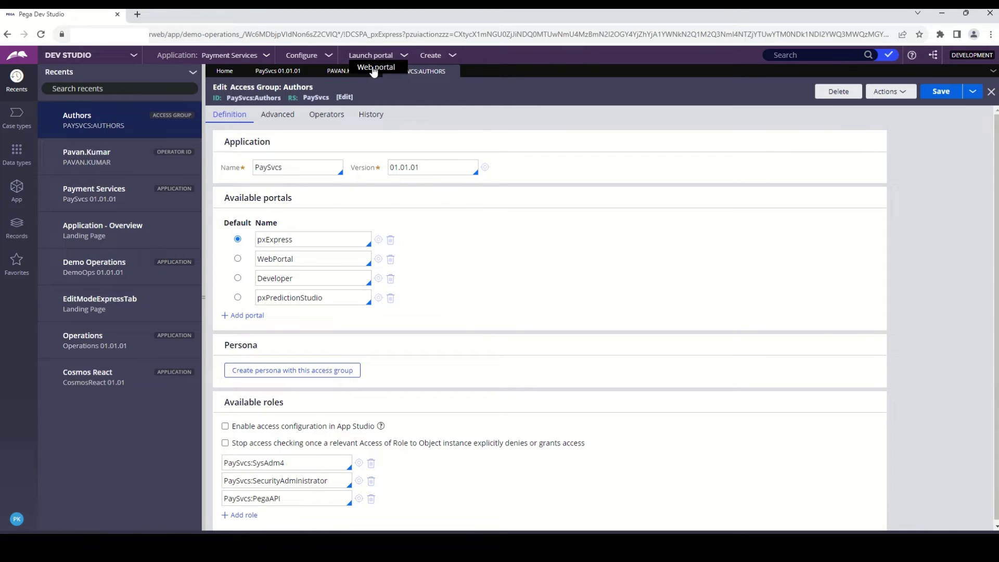
{"action": "left_click", "coordinate": [374, 69]}
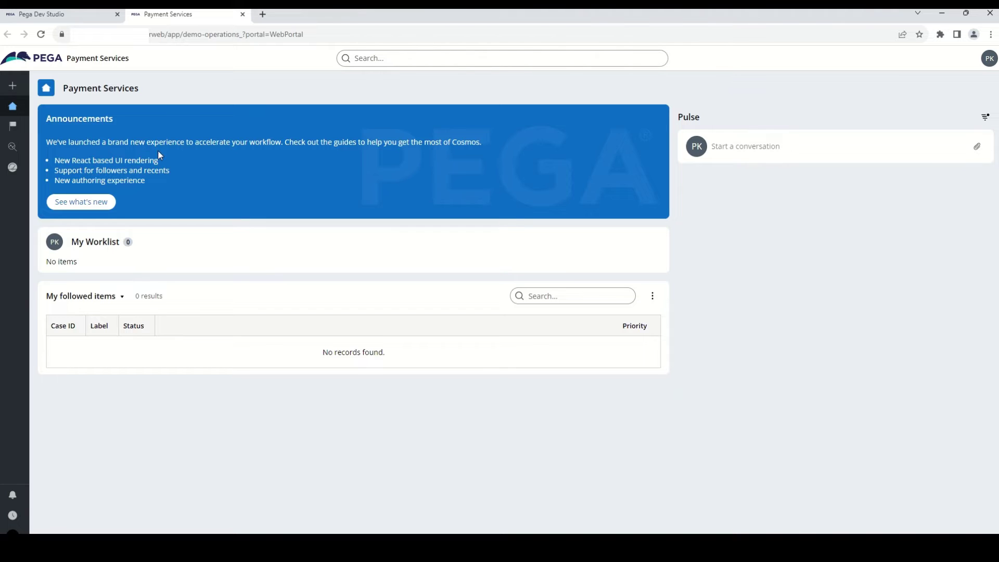
{"action": "left_click", "coordinate": [79, 14]}
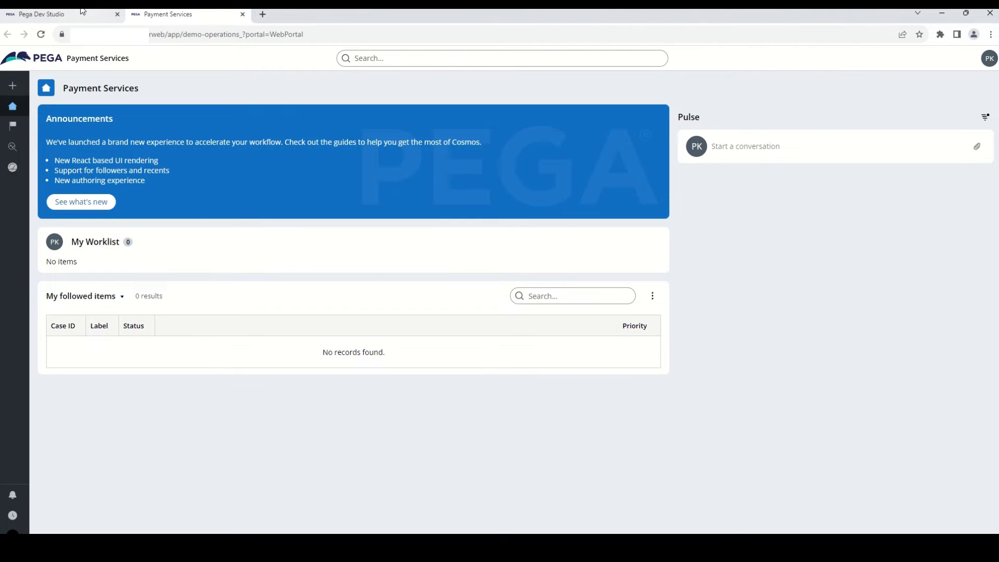
{"action": "left_click", "coordinate": [134, 56]}
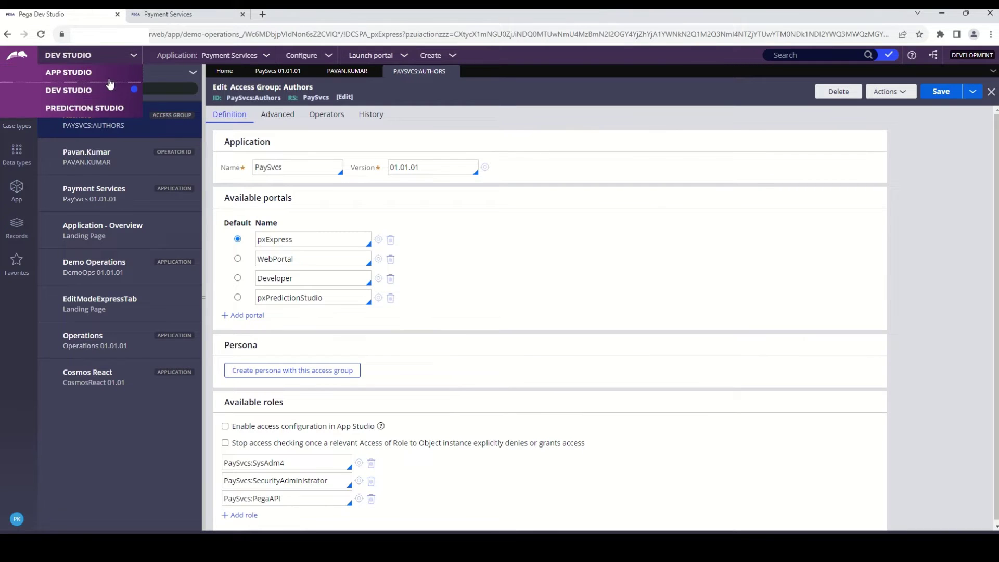
- Switch back to App Studio and go to the Case types page
{"action": "left_click", "coordinate": [100, 74]}
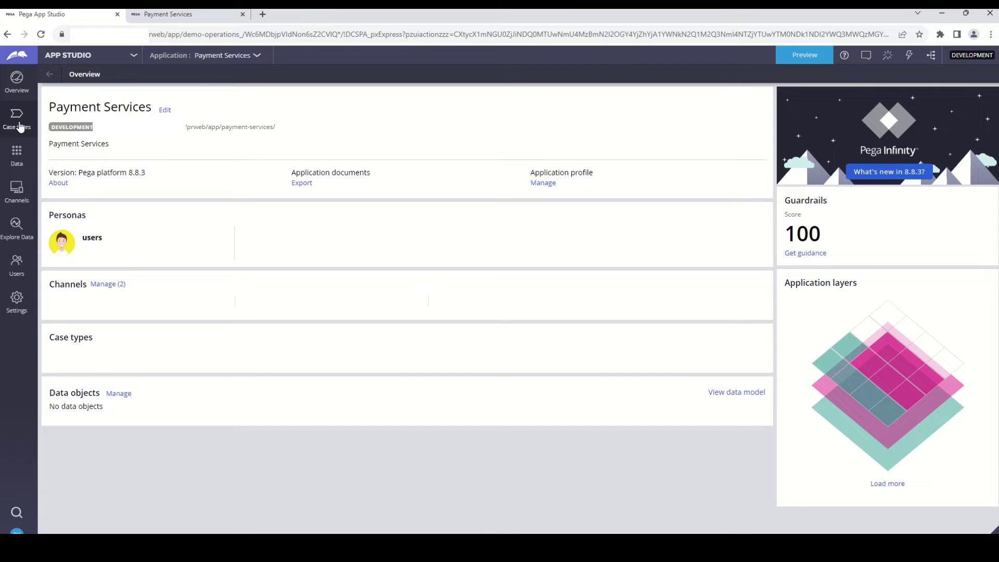
{"action": "left_click", "coordinate": [19, 127]}
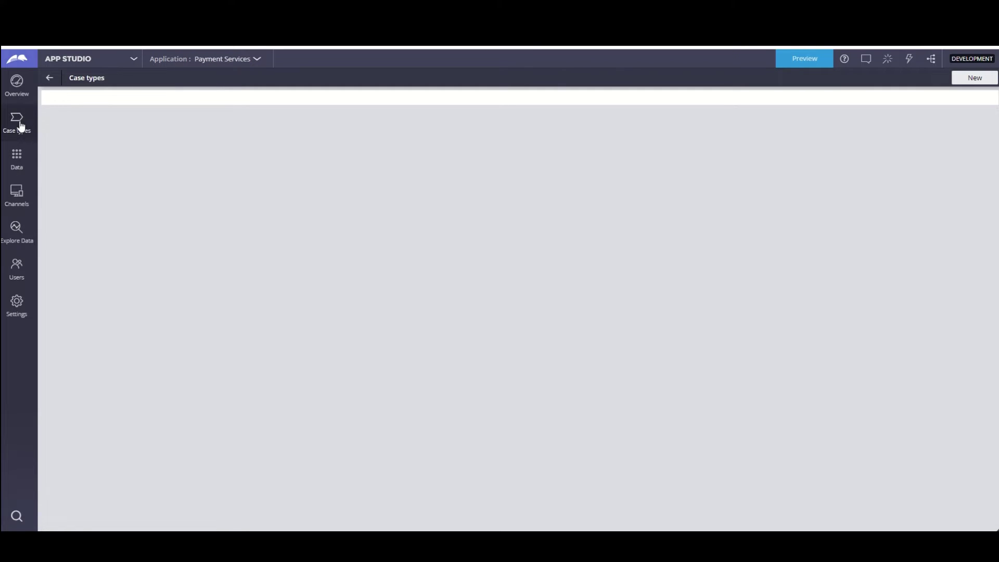
- Create a standard case type named 'Payment Request'
{"action": "left_click", "coordinate": [976, 79]}
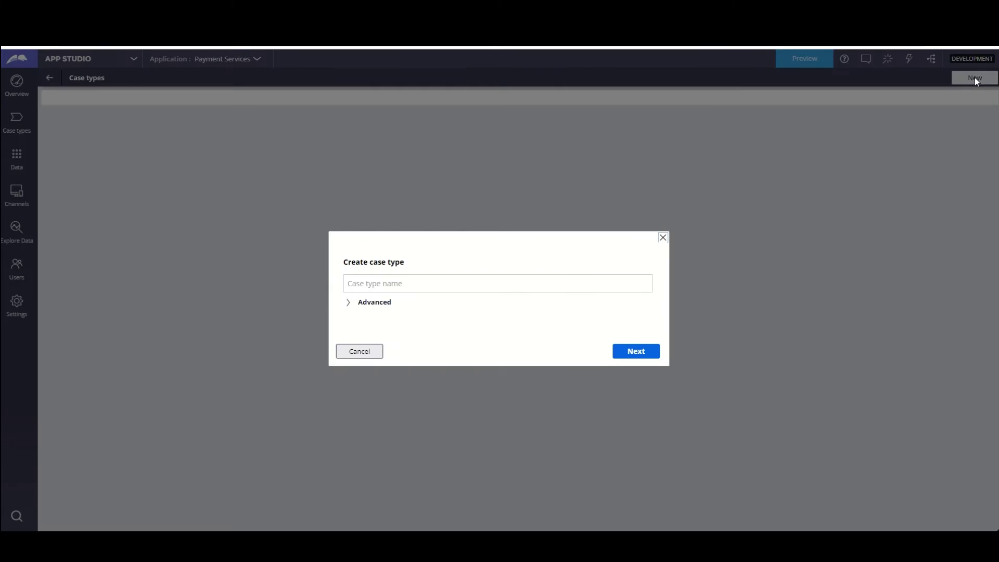
{"action": "left_click", "coordinate": [455, 283]}
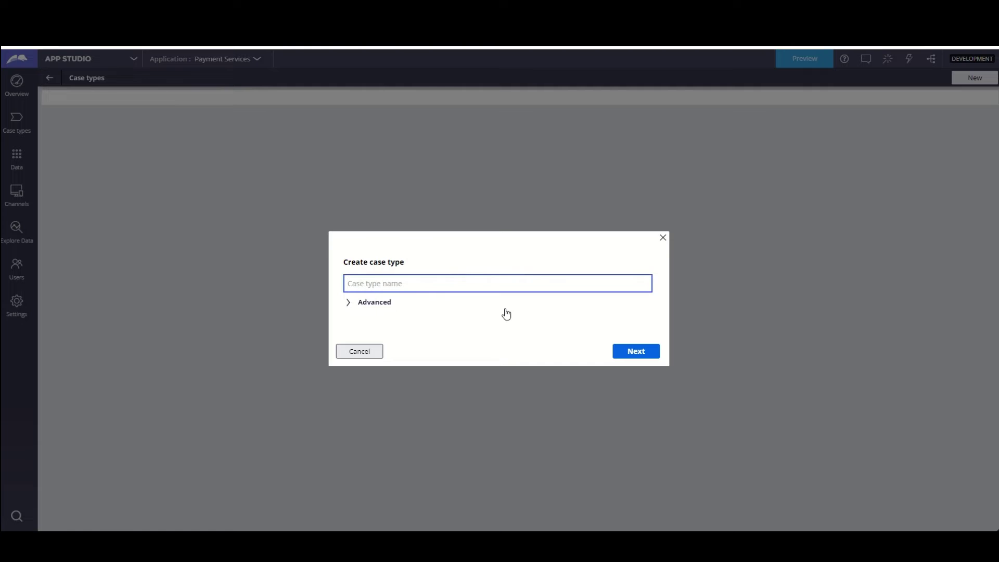
{"action": "type", "text": "Payment Request"}
{"action": "left_click", "coordinate": [352, 303]}
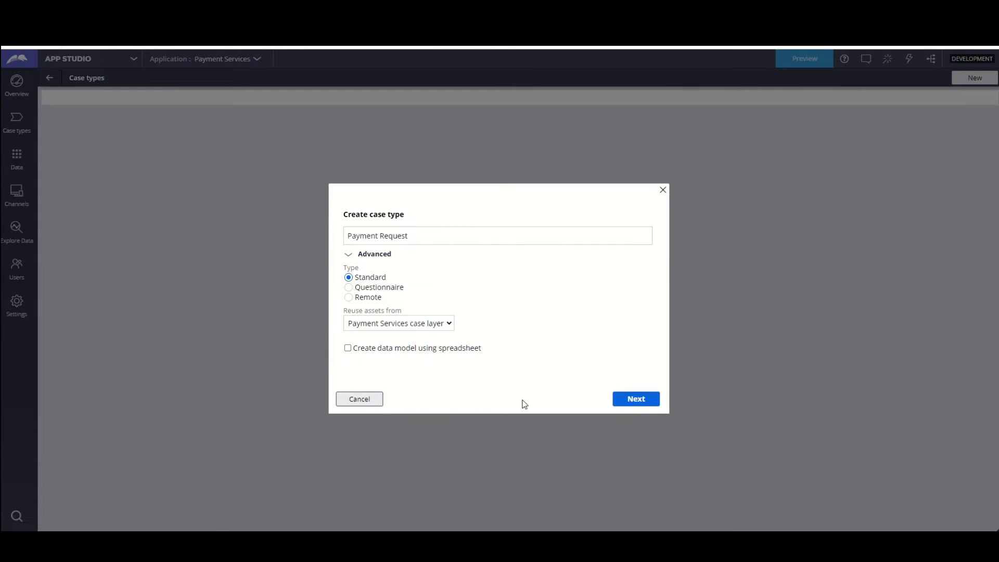
{"action": "left_click", "coordinate": [637, 400]}
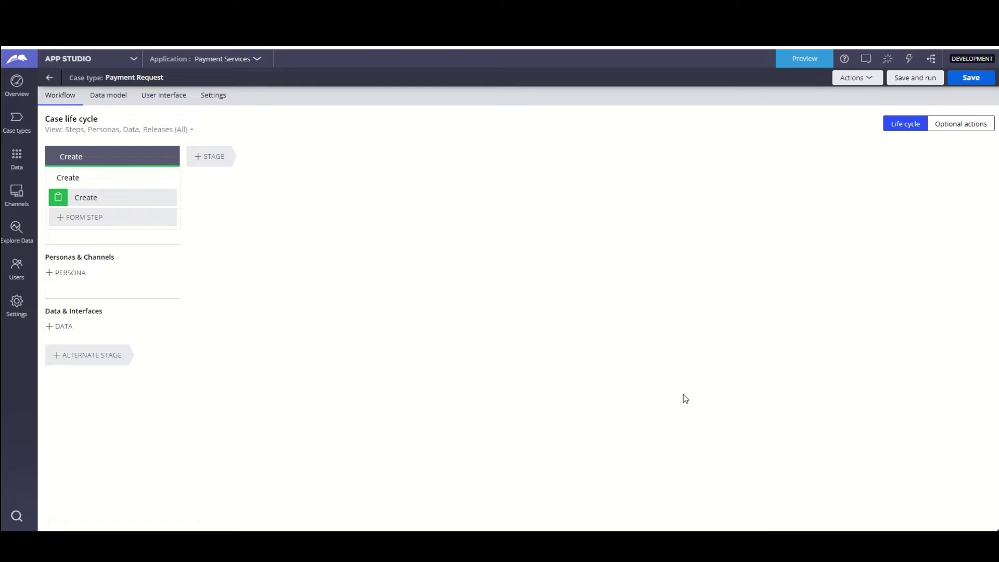
- Select the Create stage title and keep its name as Create
{"action": "left_click", "coordinate": [127, 157]}
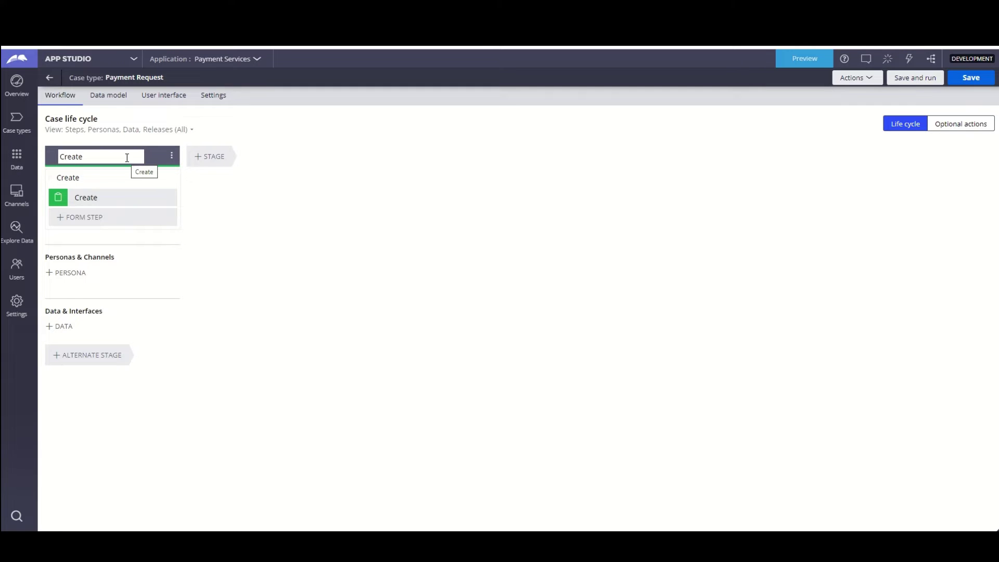
{"action": "left_click", "coordinate": [167, 180]}
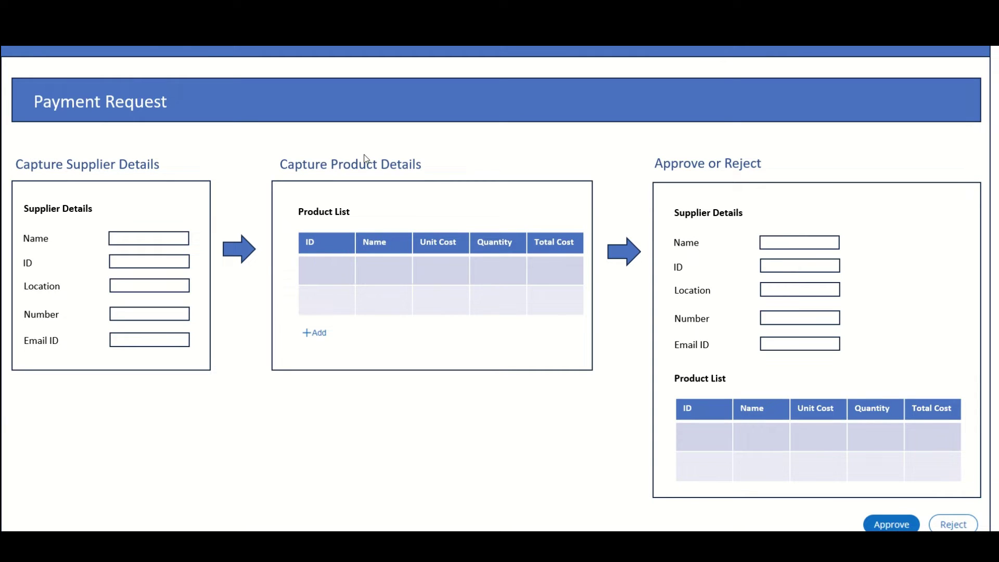
- Flip to the next slide and back to the Payment Request design slide, then return to App Studio
{"action": "key", "text": "Right"}
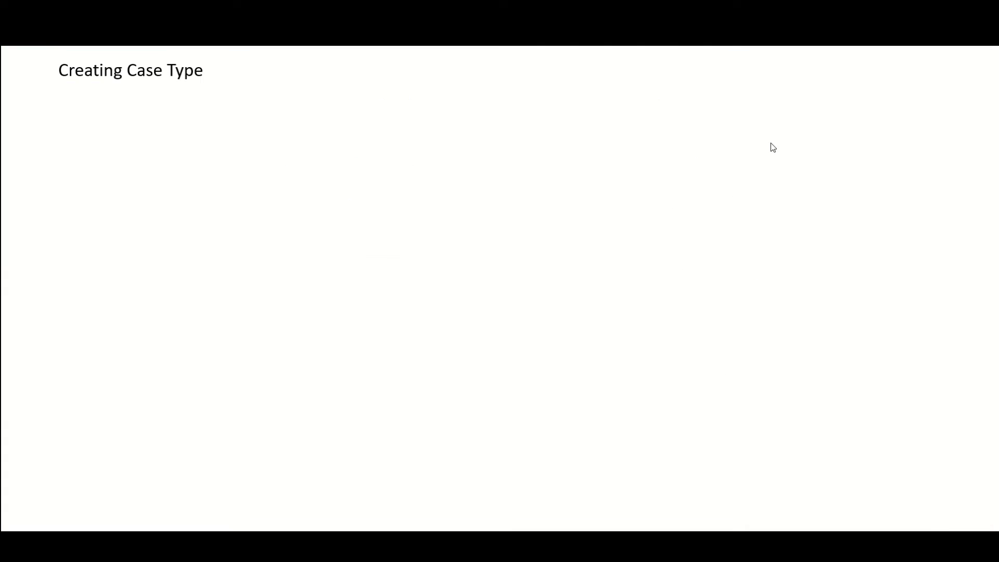
{"action": "key", "text": "Left"}
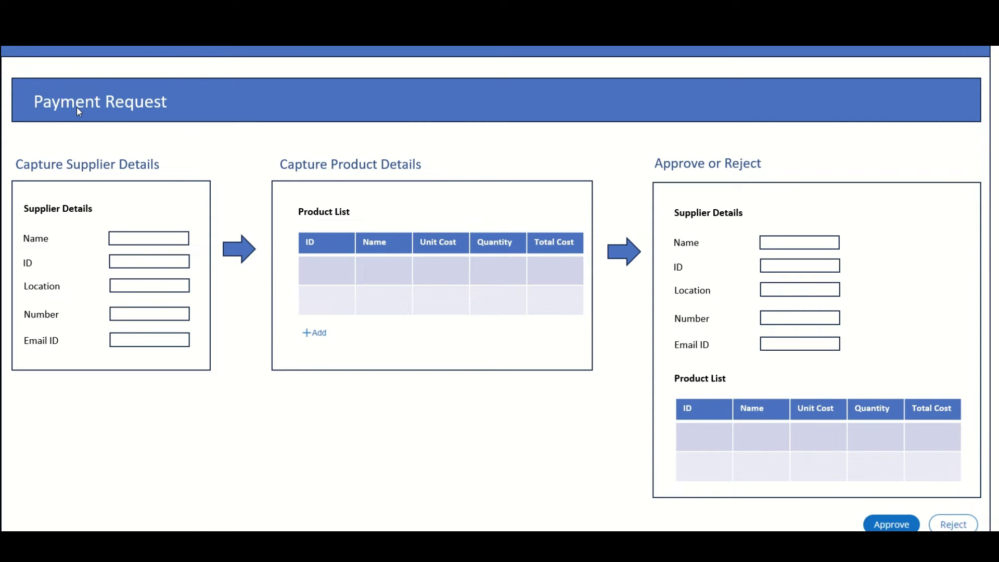
{"action": "key", "text": "alt+Tab"}
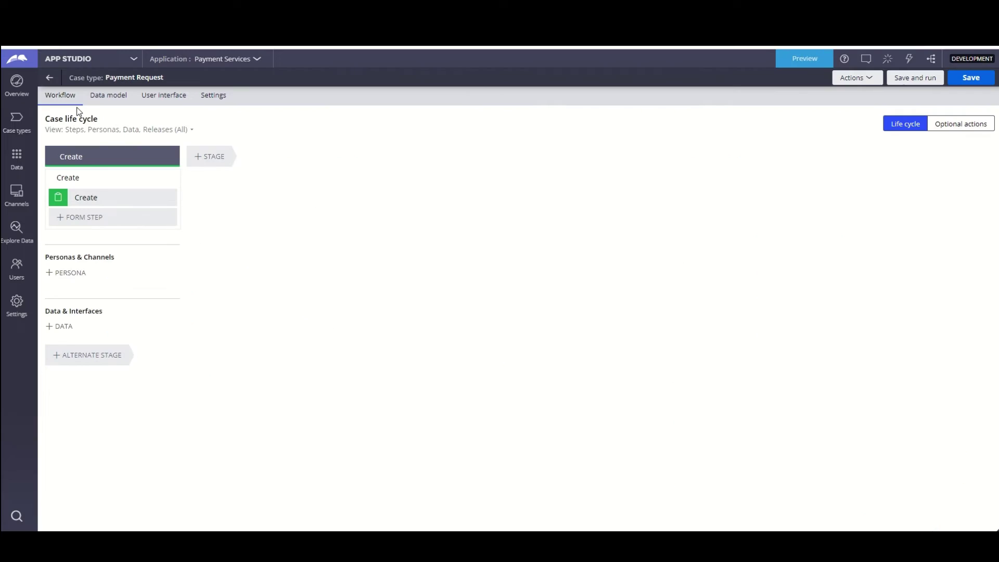
- Rename the Create stage to Initiation
{"action": "left_click", "coordinate": [78, 157]}
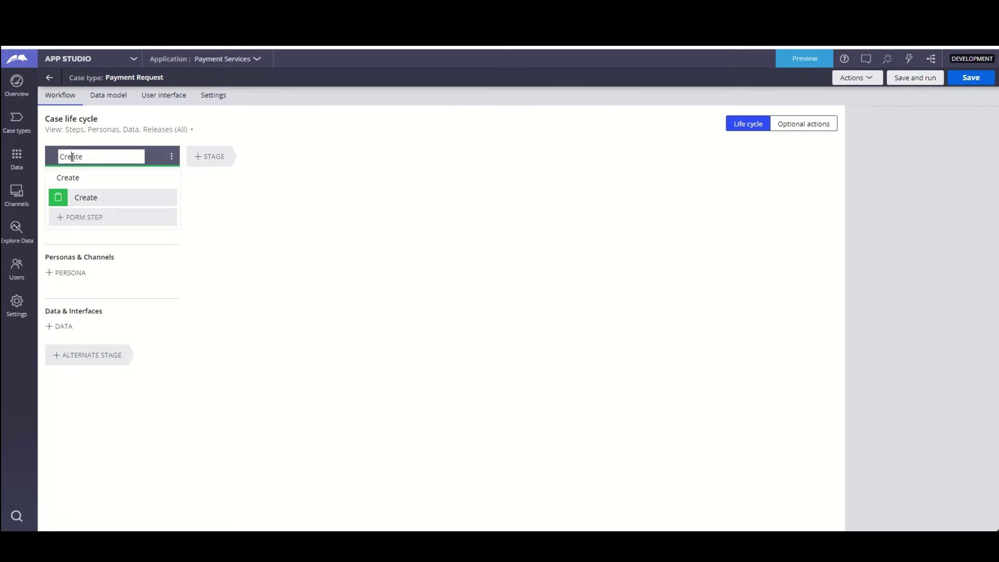
{"action": "double_click", "coordinate": [91, 151]}
{"action": "key", "text": "BackSpace"}
{"action": "type", "text": "Ini"}
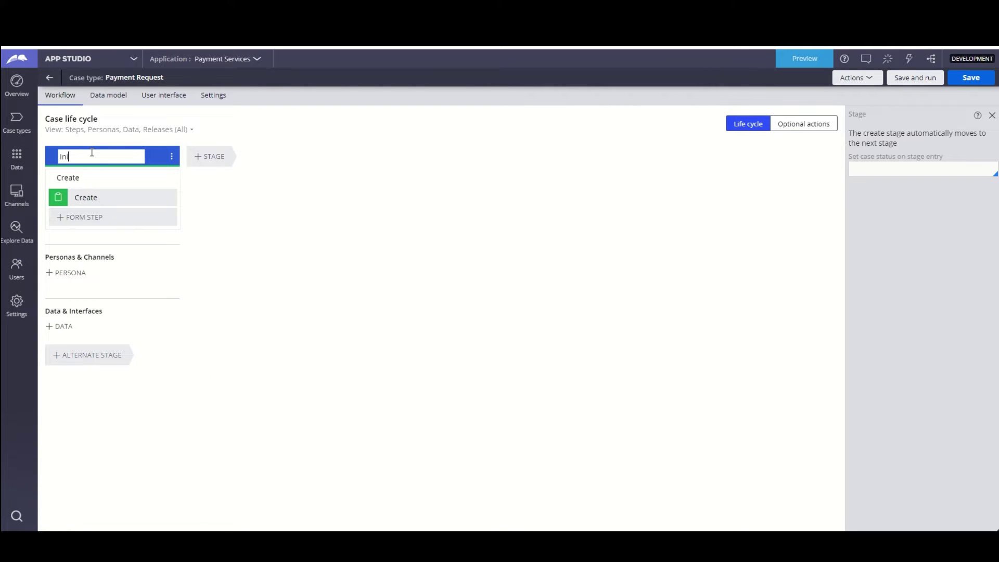
{"action": "type", "text": "ta"}
{"action": "type", "text": "ation"}
{"action": "key", "text": "Return"}
- Add two more stages named Processing and Approval
{"action": "left_click", "coordinate": [219, 159]}
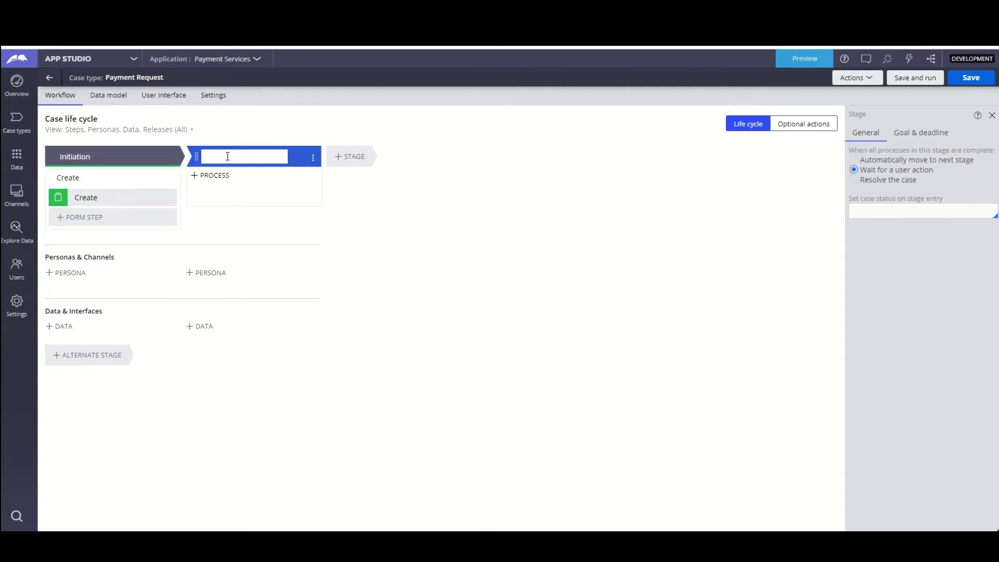
{"action": "type", "text": "Processing"}
{"action": "left_click", "coordinate": [357, 165]}
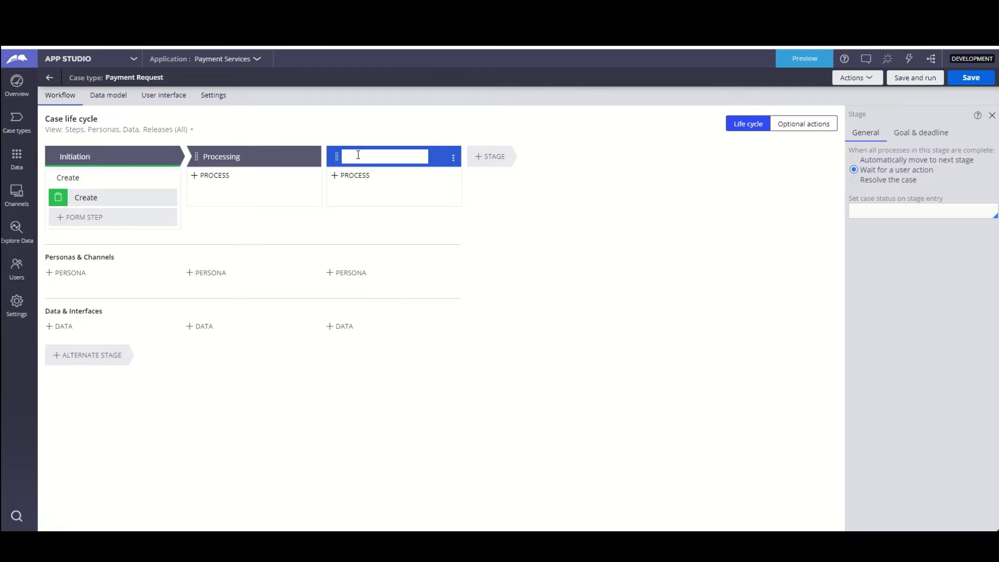
{"action": "type", "text": "Approval"}
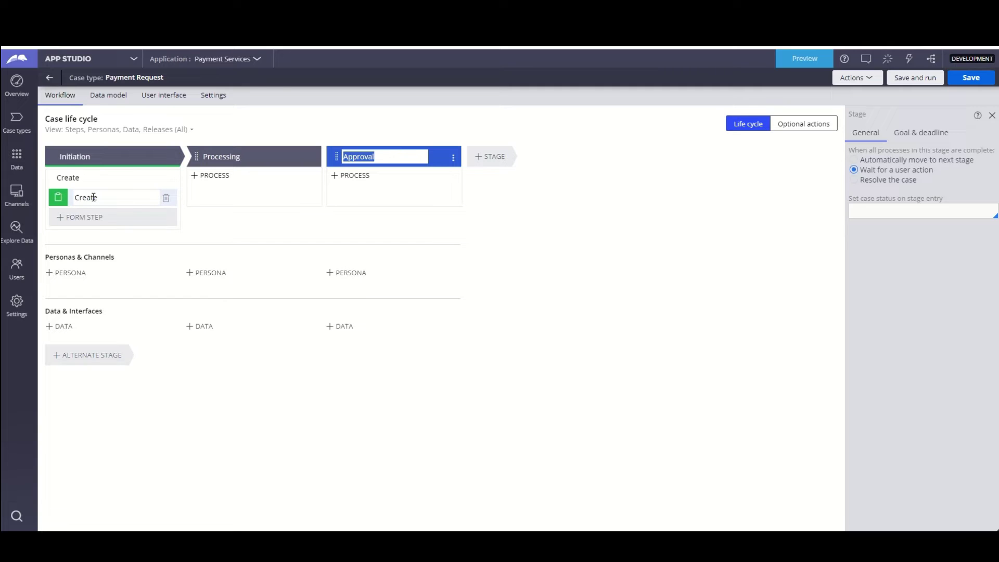
- Rename the Create step to Capture Supplier Details
{"action": "left_click", "coordinate": [94, 197]}
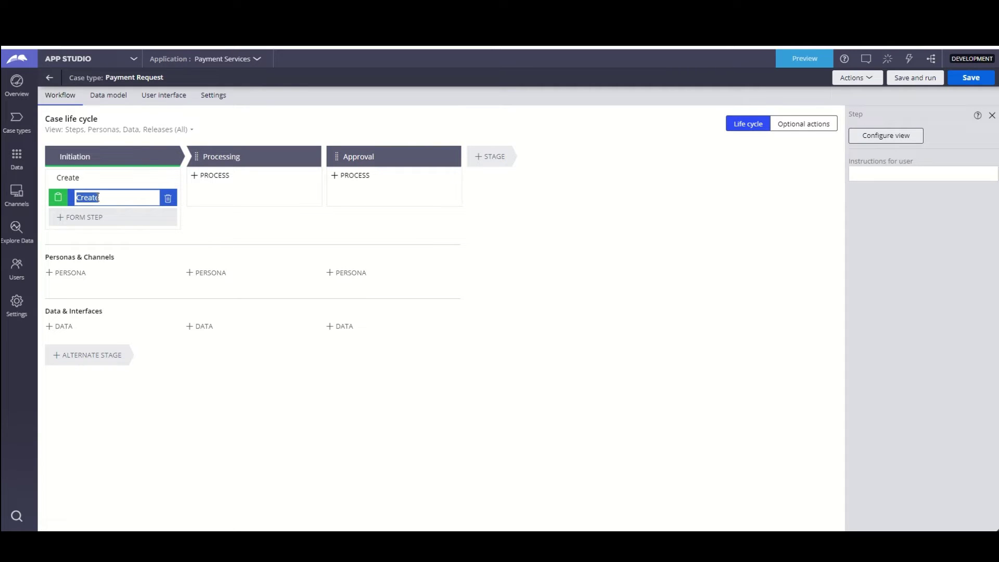
{"action": "type", "text": "Capture Supplier Details"}
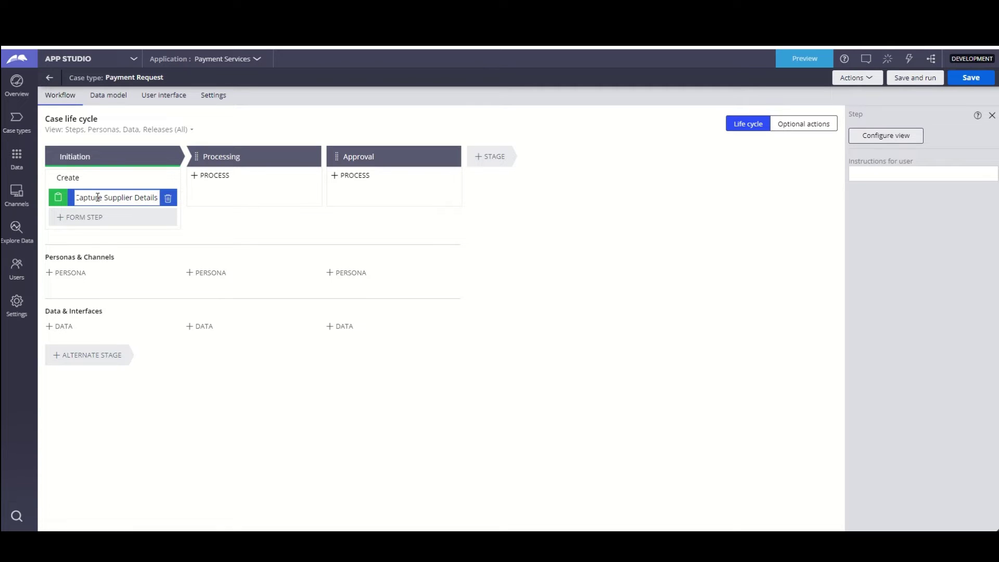
{"action": "left_click", "coordinate": [227, 199]}
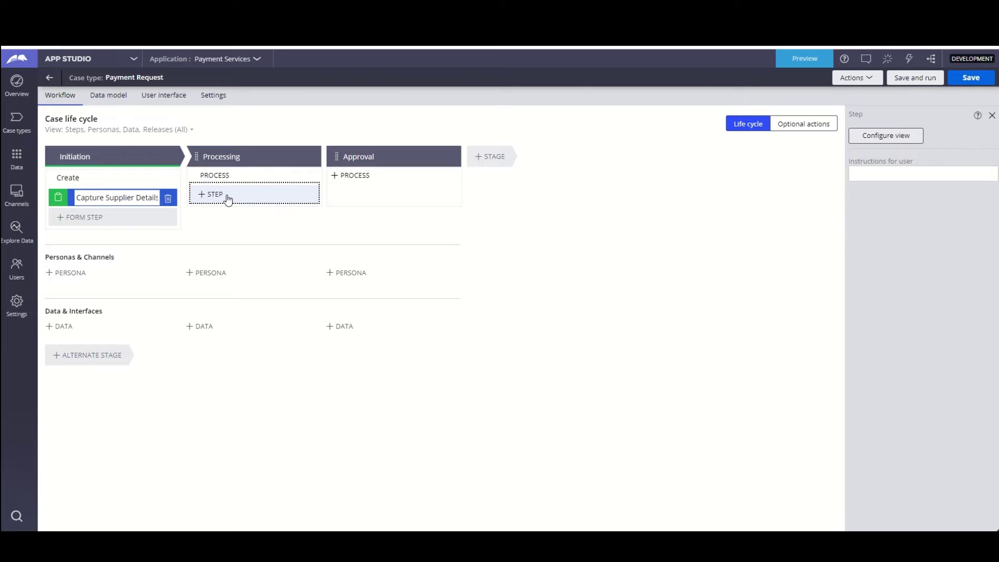
- Add a Collect information step named Capture Product Details to Processing
{"action": "left_click", "coordinate": [228, 199]}
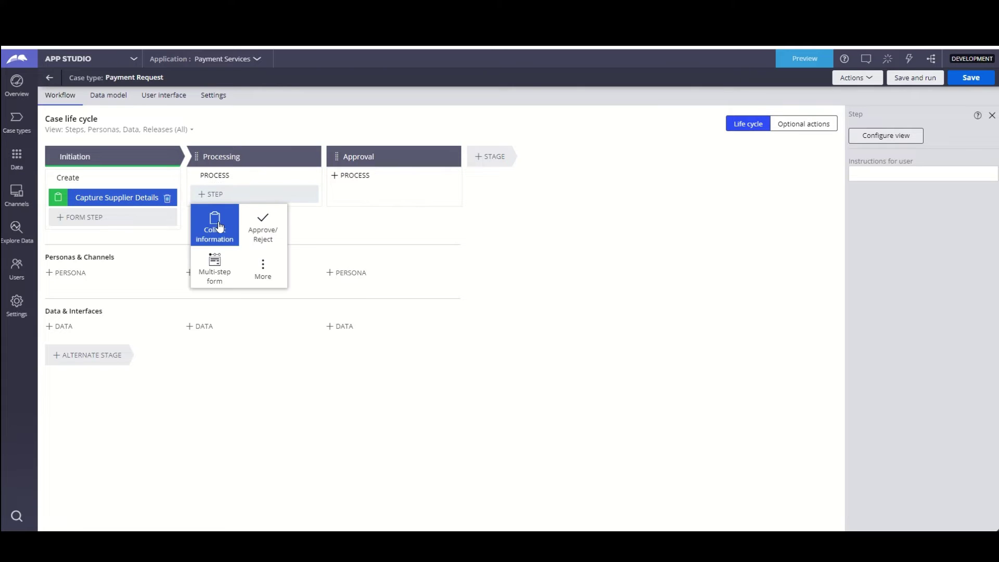
{"action": "left_click", "coordinate": [221, 226]}
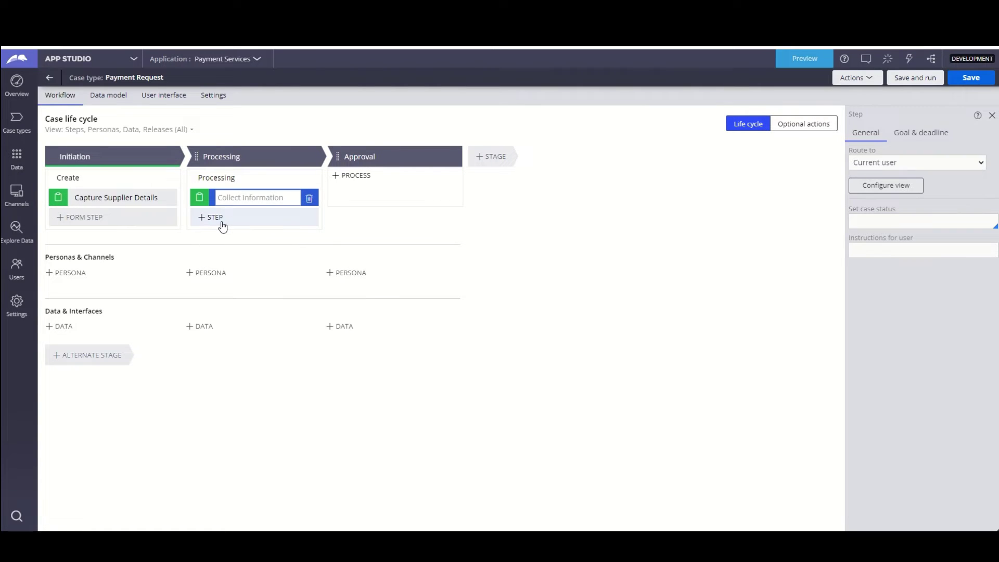
{"action": "type", "text": "Capture Product Details"}
- Add a process with an Approve/Reject step named Approve or Reject to Approval
{"action": "left_click", "coordinate": [359, 176]}
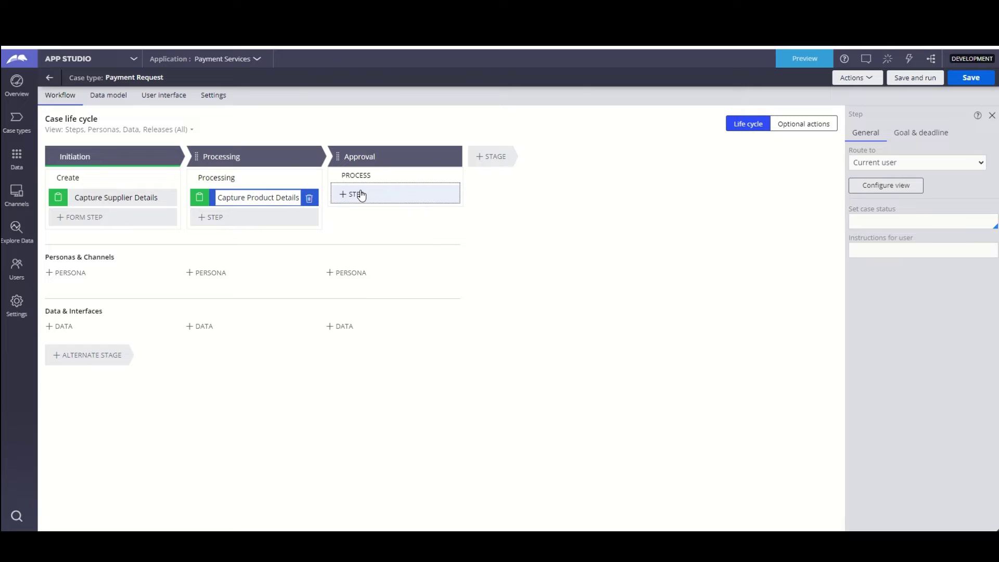
{"action": "left_click", "coordinate": [357, 194]}
{"action": "left_click", "coordinate": [409, 232]}
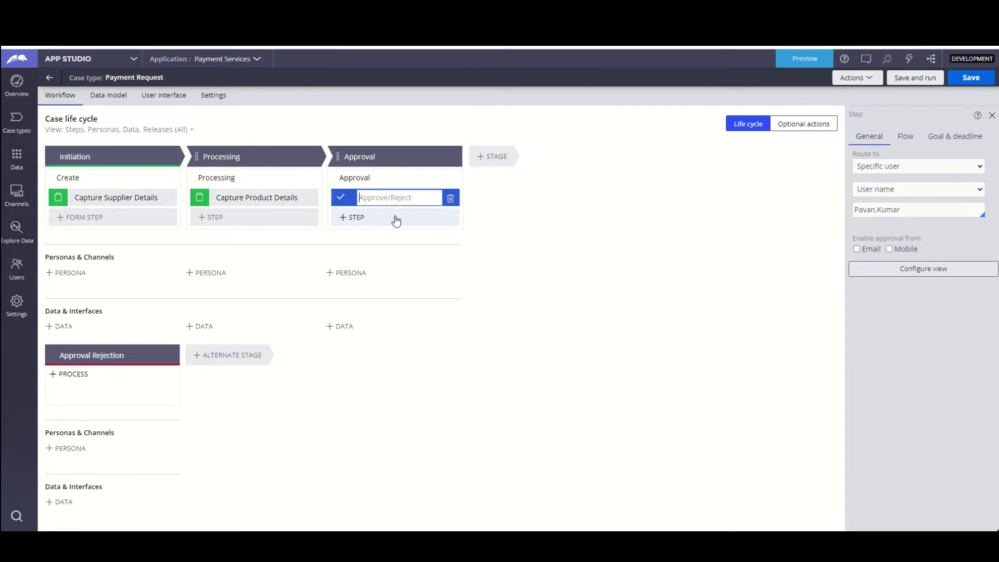
{"action": "type", "text": "r"}
{"action": "key", "text": "BackSpace"}
{"action": "type", "text": "Approve or Reject"}
{"action": "left_click", "coordinate": [318, 96]}
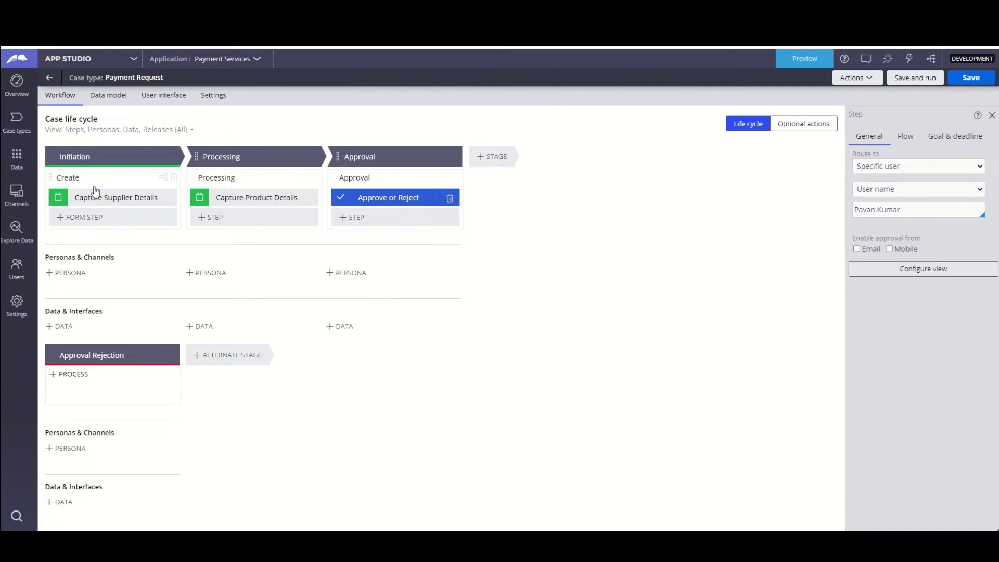
{"action": "left_click", "coordinate": [100, 158]}
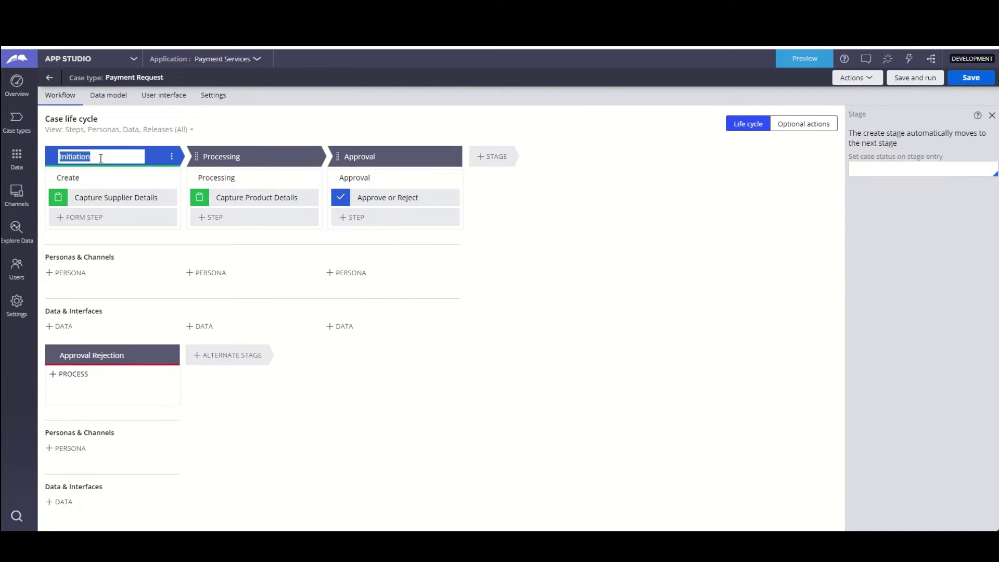
- Make the Initiation stage set case status New on entry
{"action": "left_click", "coordinate": [885, 168]}
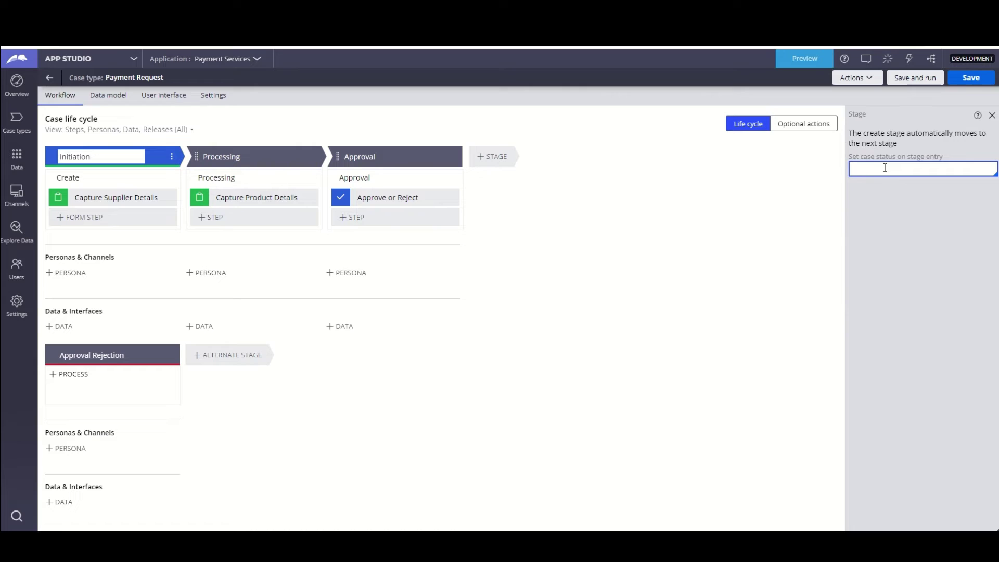
{"action": "type", "text": "New"}
{"action": "left_click", "coordinate": [883, 186]}
{"action": "left_click", "coordinate": [108, 159]}
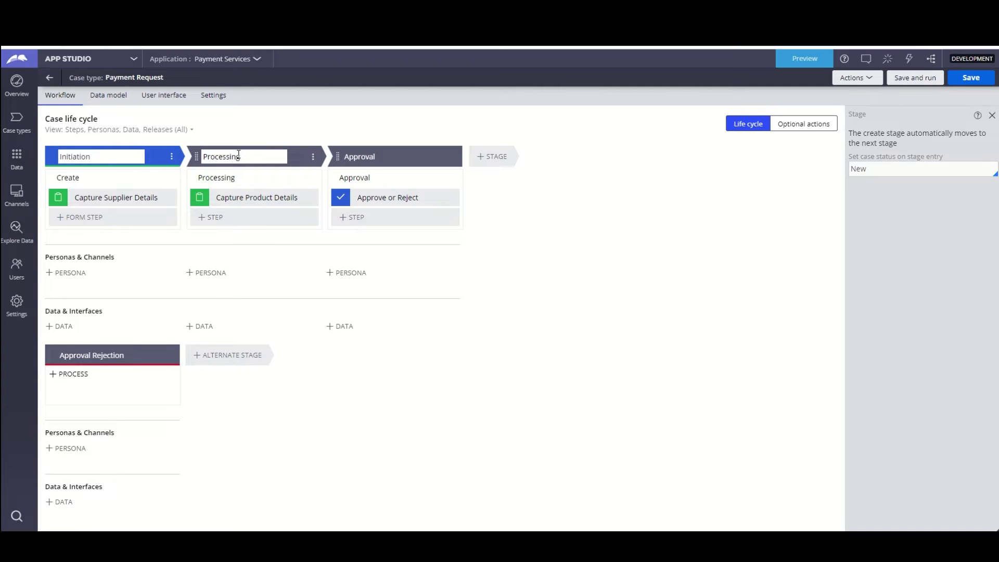
- Set Processing and Approval entry statuses to Pending-Processing and Pending-Approval
{"action": "left_click", "coordinate": [238, 154]}
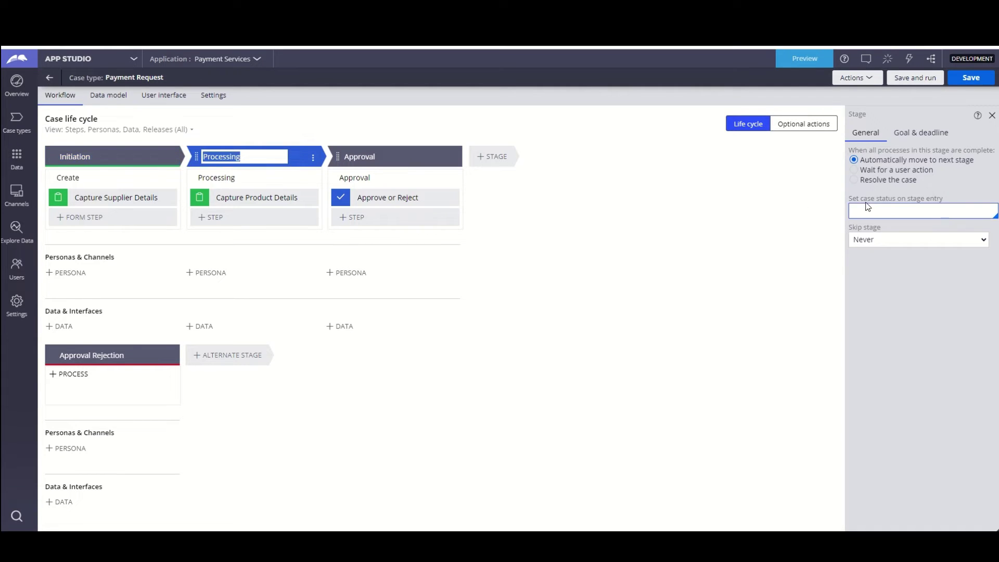
{"action": "left_click", "coordinate": [868, 207]}
{"action": "type", "text": "Pen"}
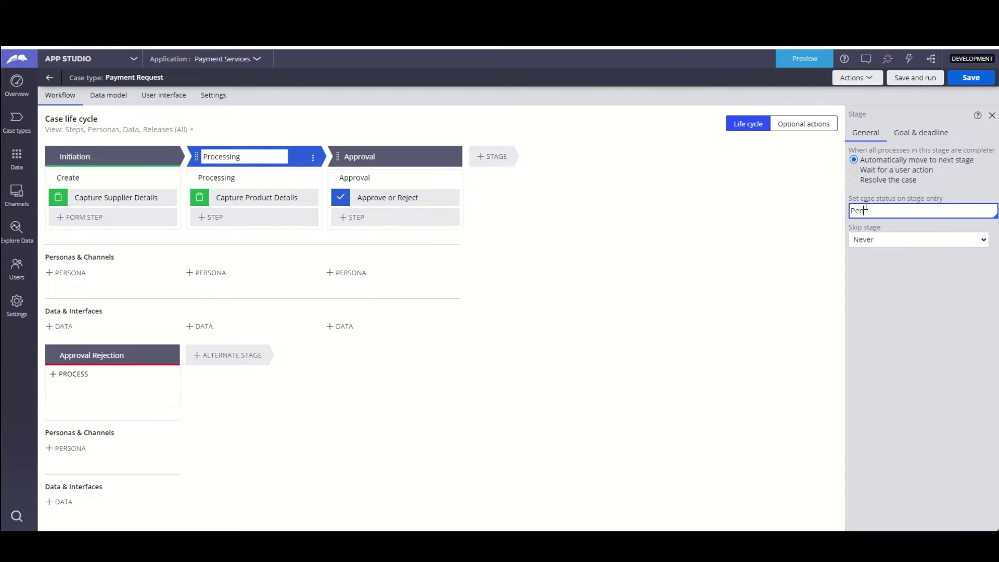
{"action": "type", "text": "ding-Processing"}
{"action": "left_click", "coordinate": [368, 151]}
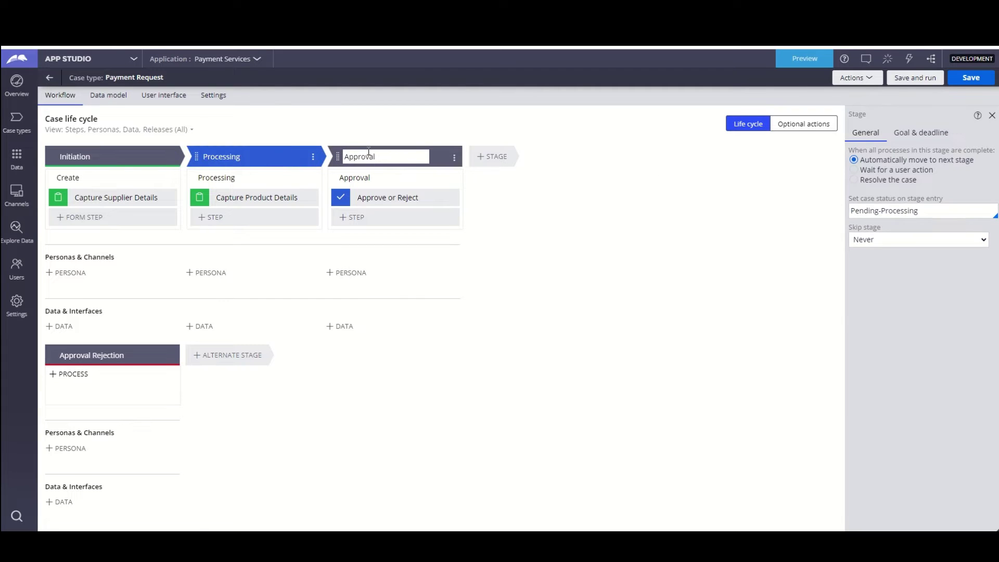
{"action": "left_click", "coordinate": [923, 211]}
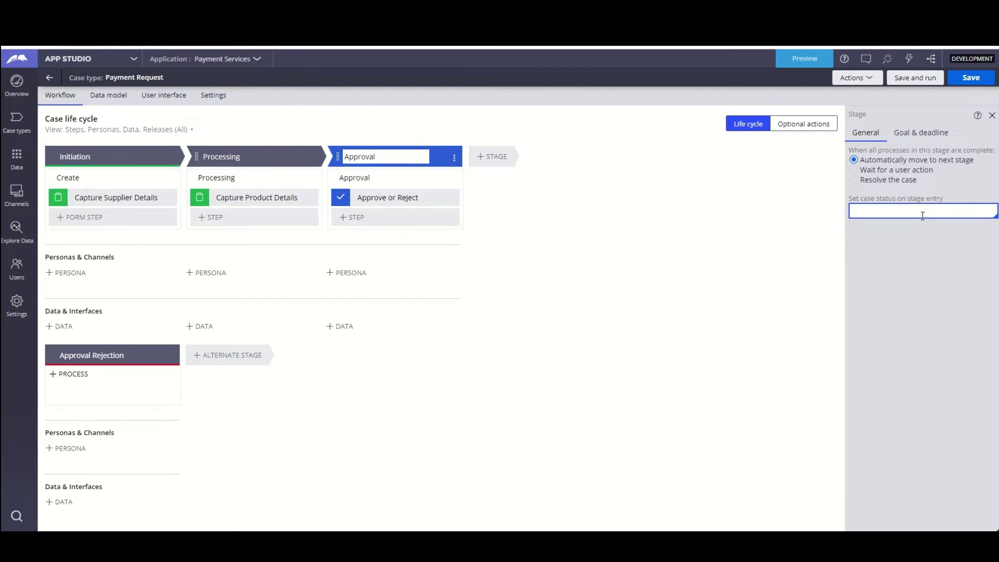
{"action": "type", "text": "Pending"}
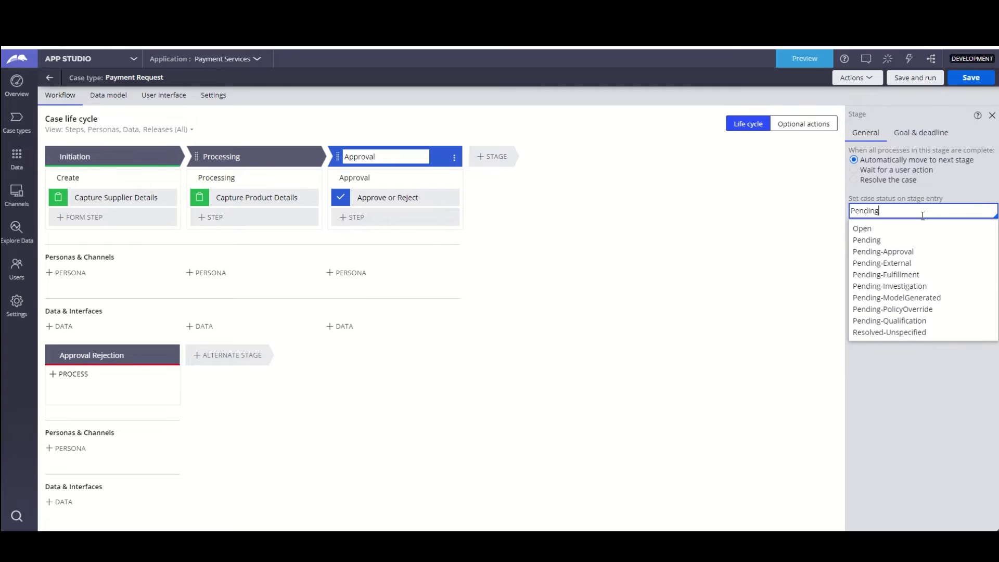
{"action": "type", "text": "-Approval"}
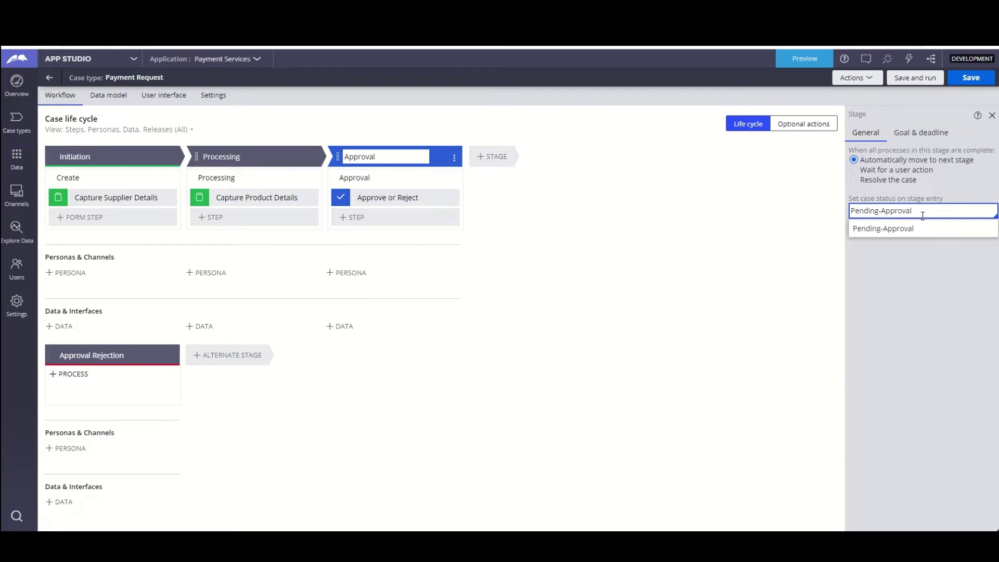
{"action": "left_click", "coordinate": [684, 260]}
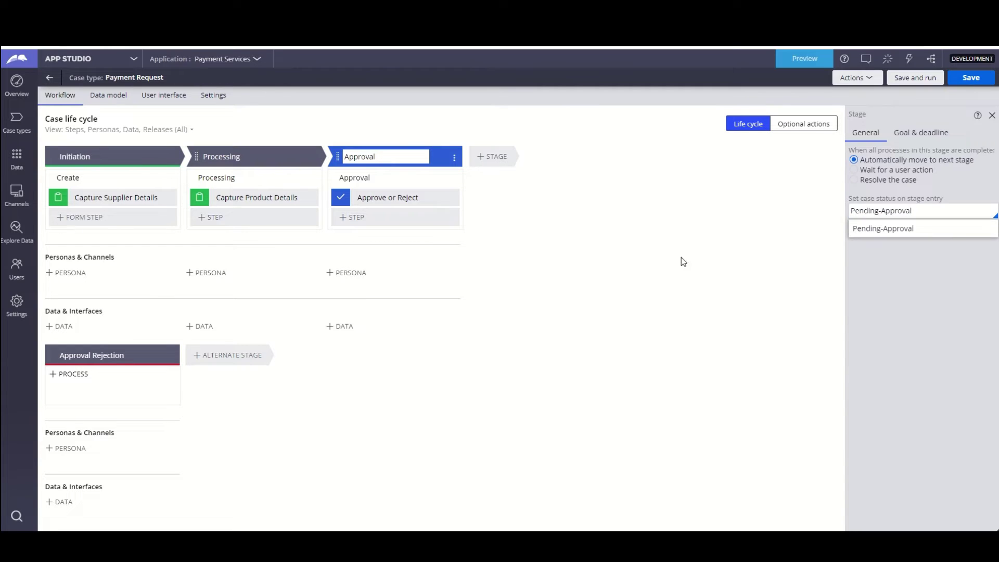
{"action": "left_click", "coordinate": [400, 198]}
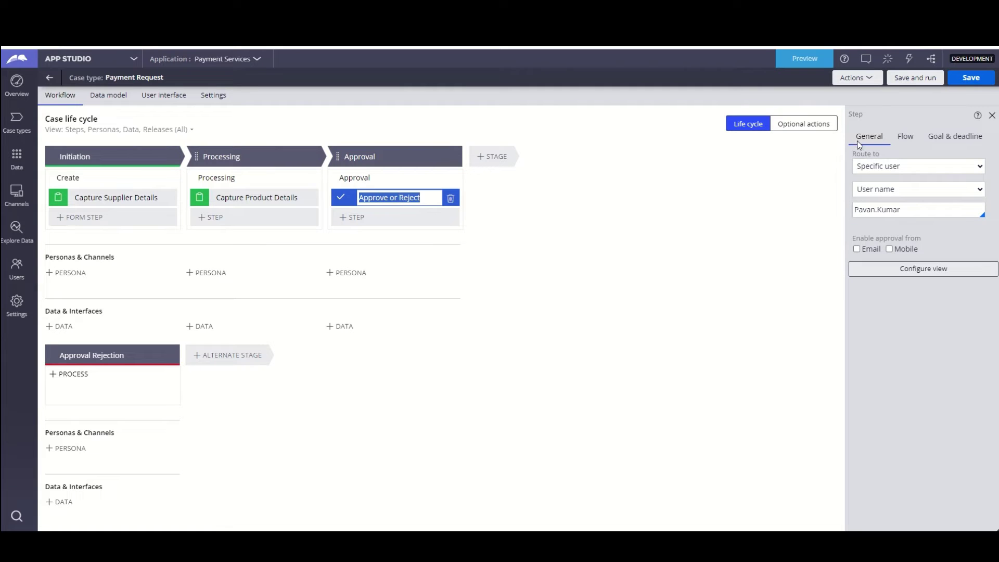
- Route rejected cases to the Approval Rejection stage with status Resolved-Rejected, then save
{"action": "left_click", "coordinate": [906, 149]}
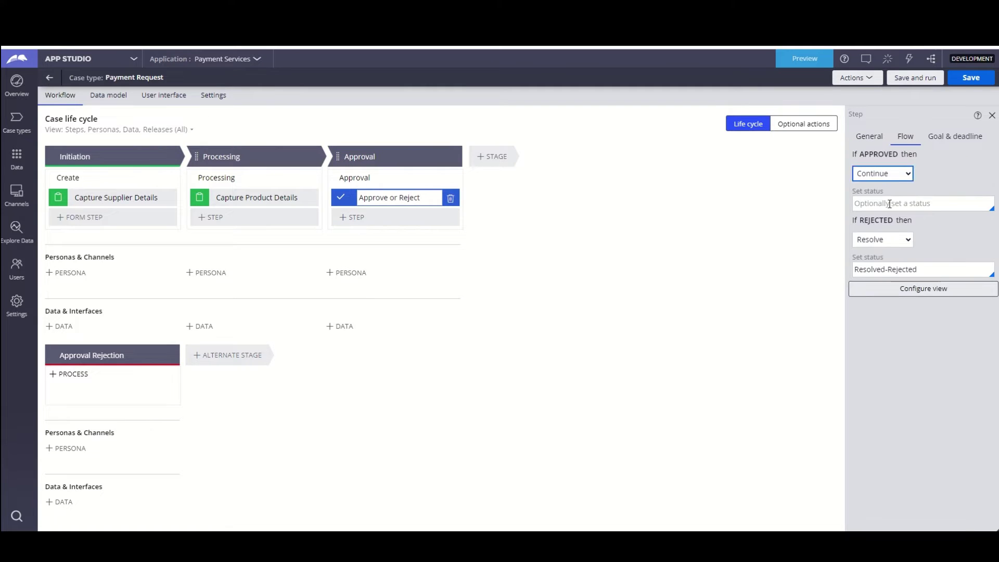
{"action": "left_click", "coordinate": [896, 241]}
{"action": "left_click", "coordinate": [891, 262]}
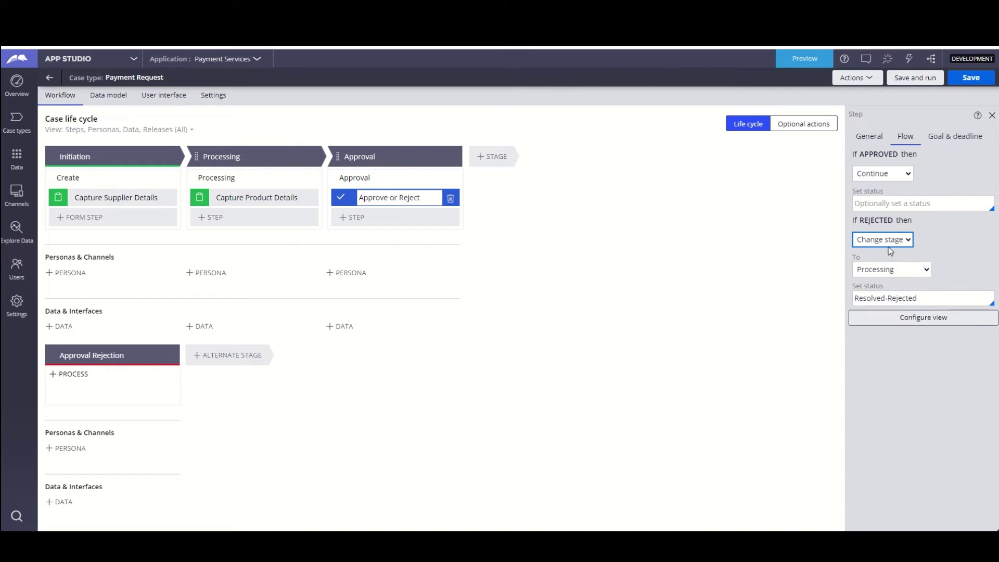
{"action": "left_click", "coordinate": [899, 271]}
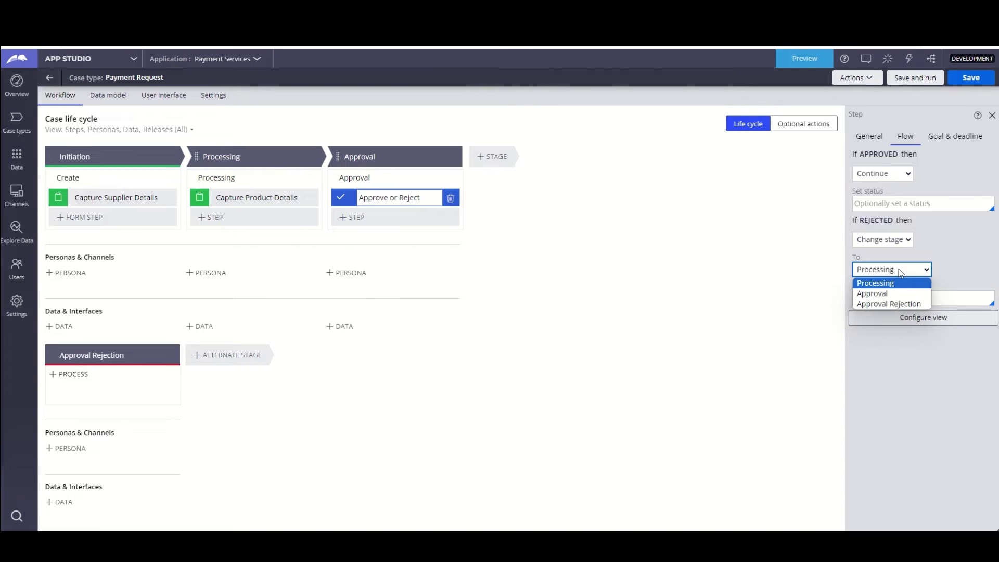
{"action": "left_click", "coordinate": [901, 307]}
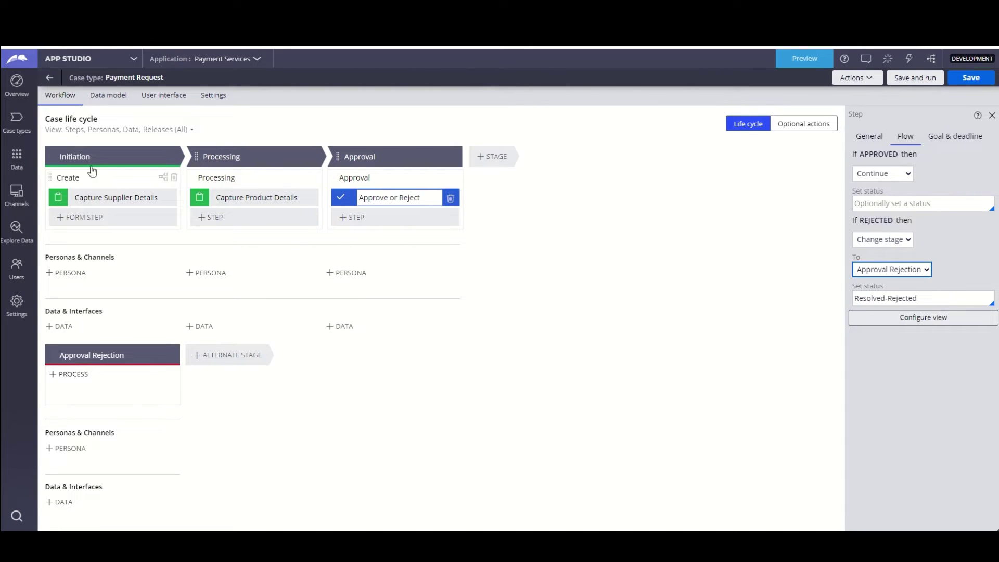
{"action": "mouse_move", "coordinate": [119, 172]}
{"action": "left_click", "coordinate": [965, 78]}
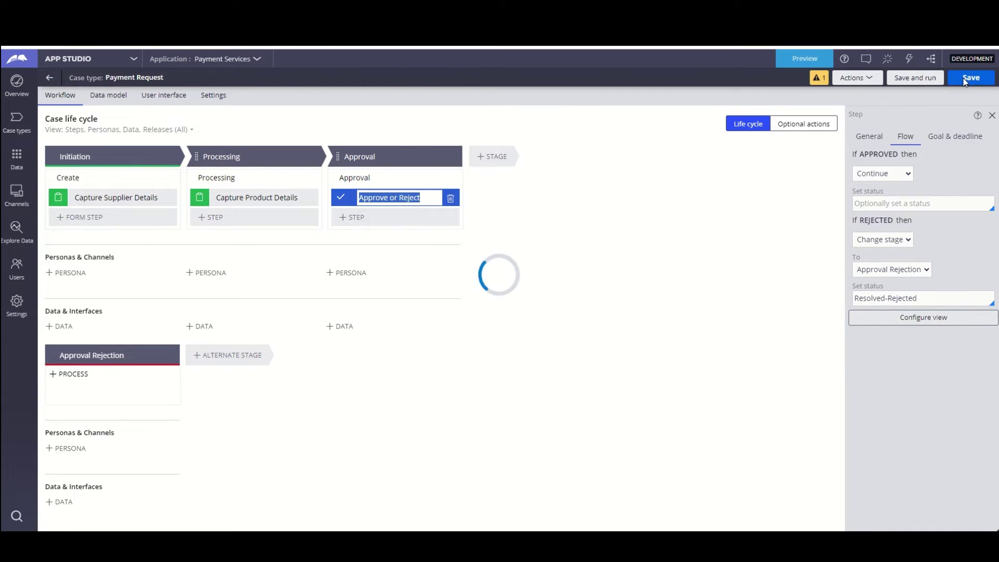
- Show the case type's Data model fields, present the form mockup slide, and return to App Studio
{"action": "left_click", "coordinate": [103, 101]}
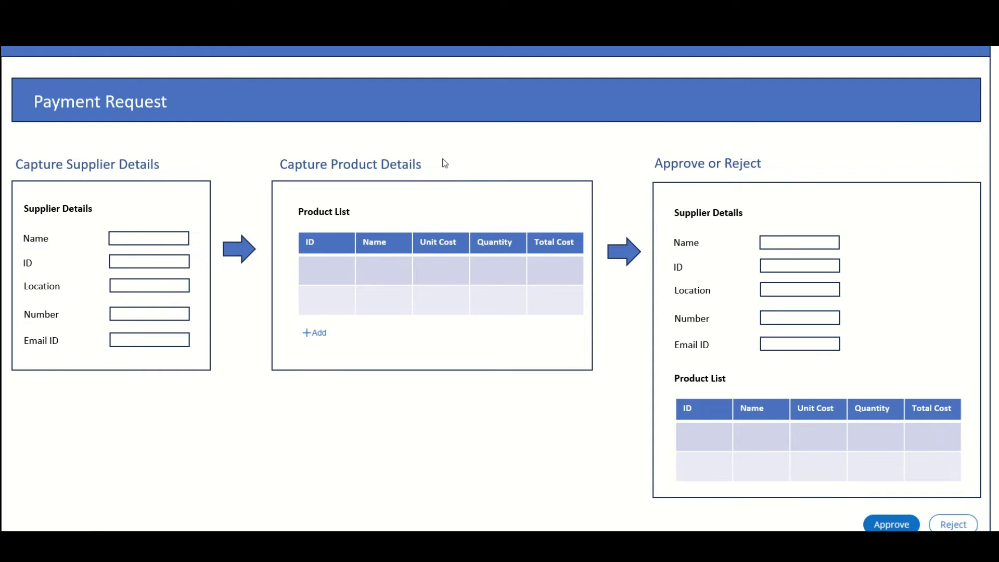
{"action": "key", "text": "alt+Tab"}
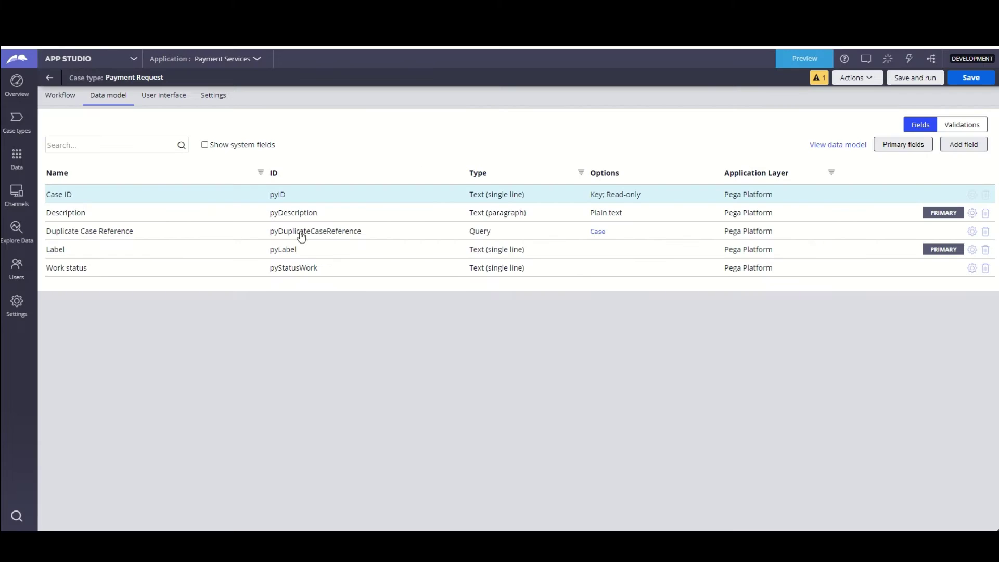
- Add a Supplier Details field as embedded data of a new Supplier data object
{"action": "left_click", "coordinate": [971, 148]}
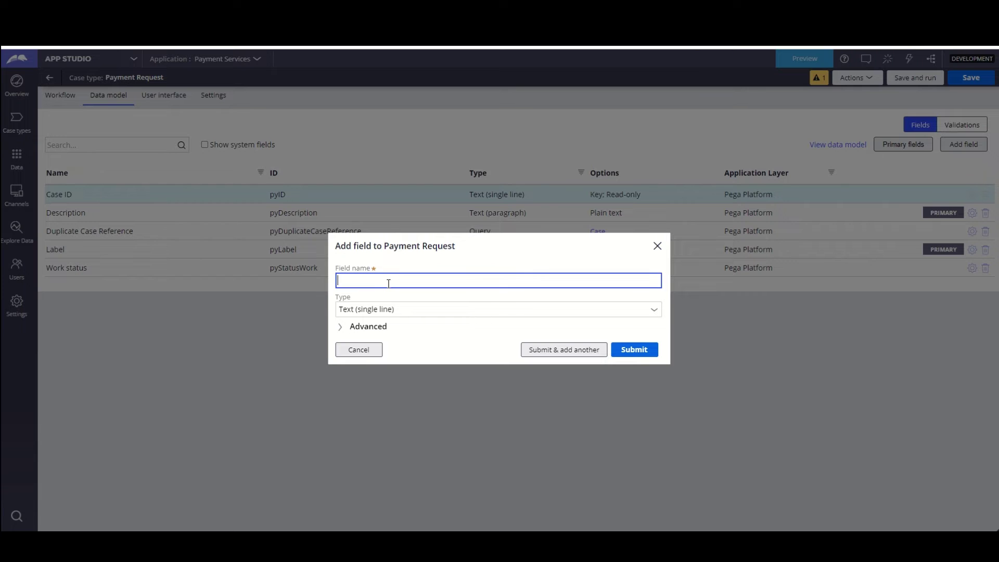
{"action": "type", "text": "Supplier Details"}
{"action": "left_click", "coordinate": [657, 312]}
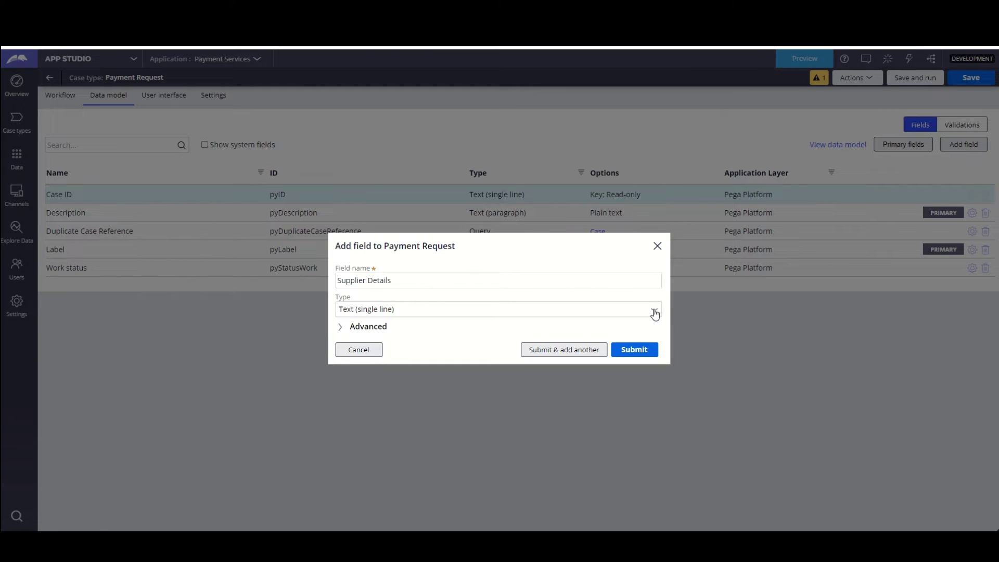
{"action": "left_click", "coordinate": [655, 313]}
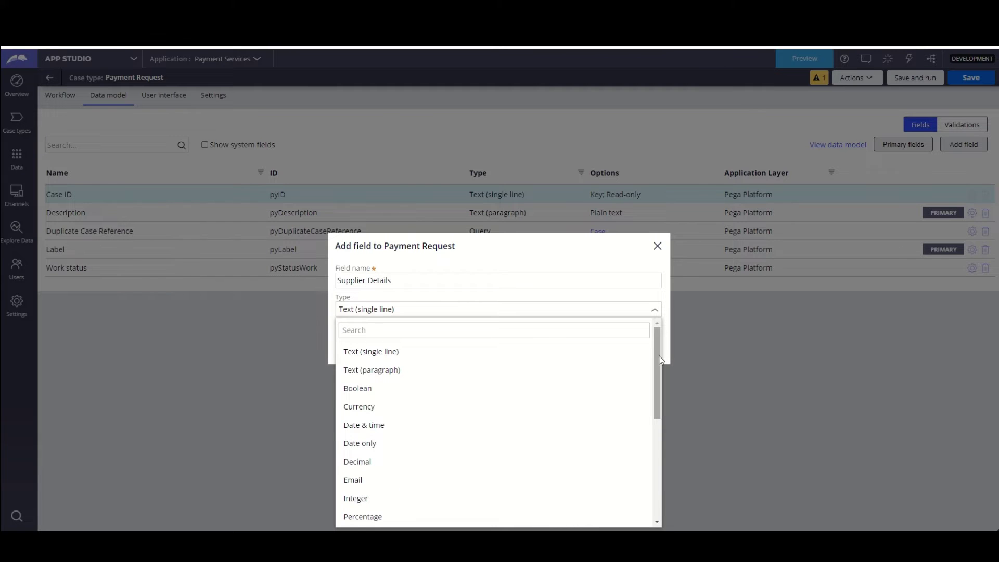
{"action": "scroll", "coordinate": [658, 395], "scroll_direction": "down", "scroll_amount": 1}
{"action": "left_click_drag", "start_coordinate": [660, 395], "coordinate": [656, 471]}
{"action": "left_click", "coordinate": [390, 498]}
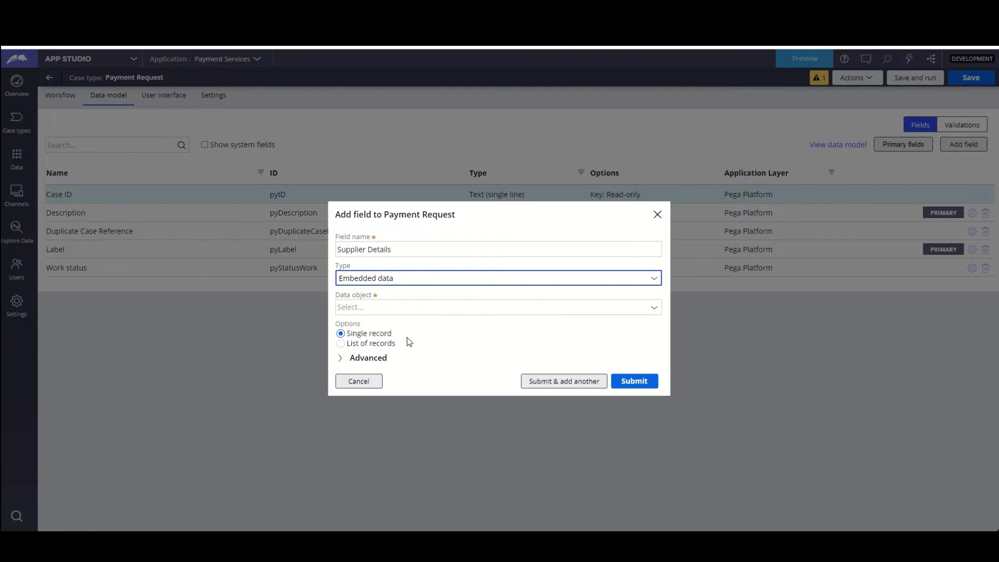
{"action": "left_click", "coordinate": [655, 308]}
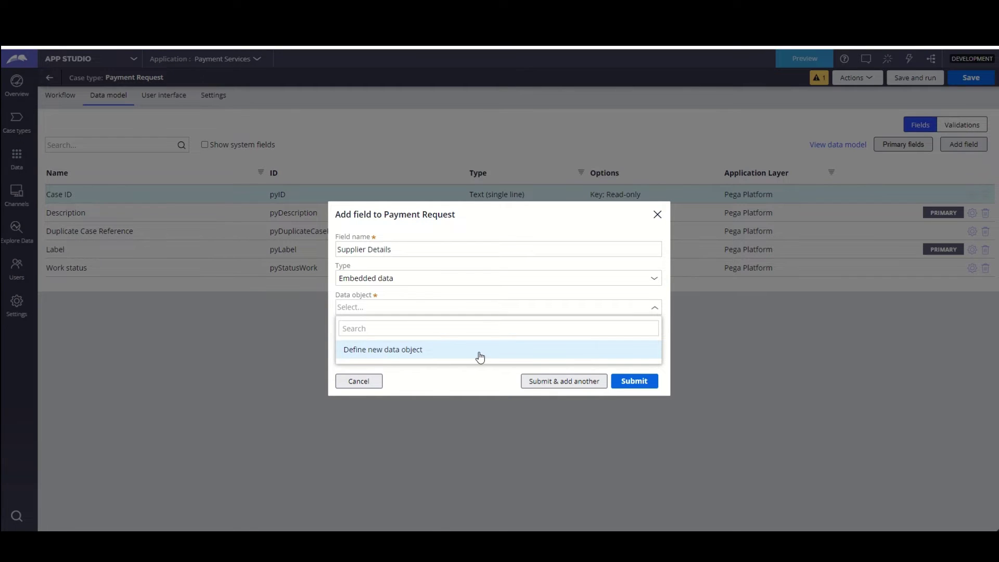
{"action": "left_click", "coordinate": [479, 357]}
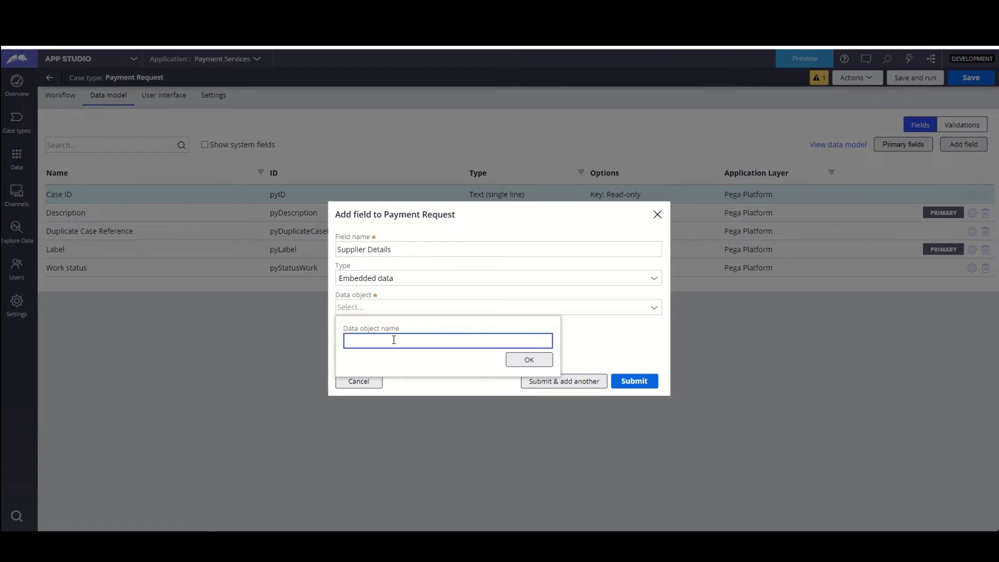
{"action": "type", "text": "Supplier"}
{"action": "left_click", "coordinate": [525, 361]}
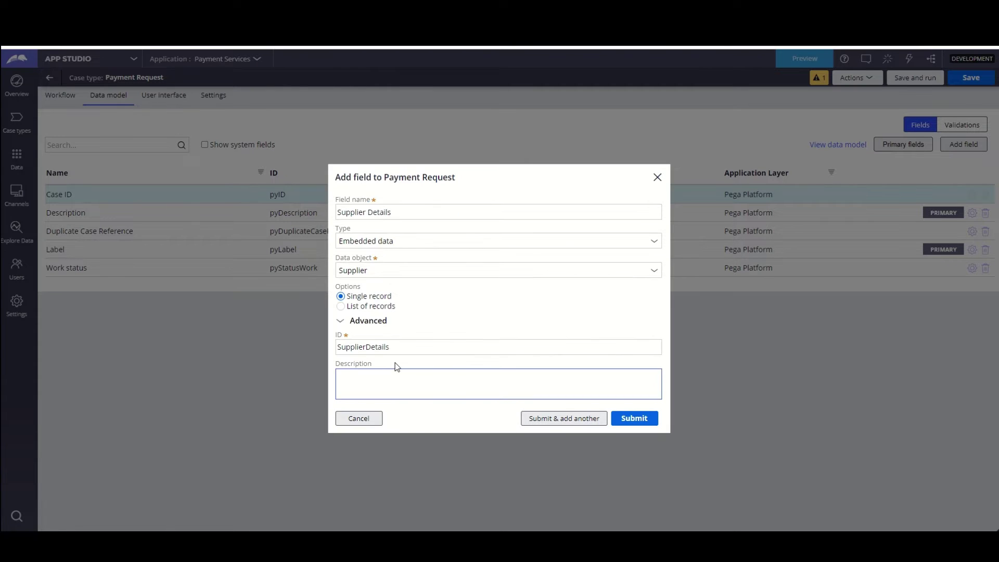
- Copy the SupplierDetails ID into the description and submit, starting another field
{"action": "left_click", "coordinate": [364, 359]}
{"action": "double_click", "coordinate": [364, 347]}
{"action": "key", "text": "ctrl+c"}
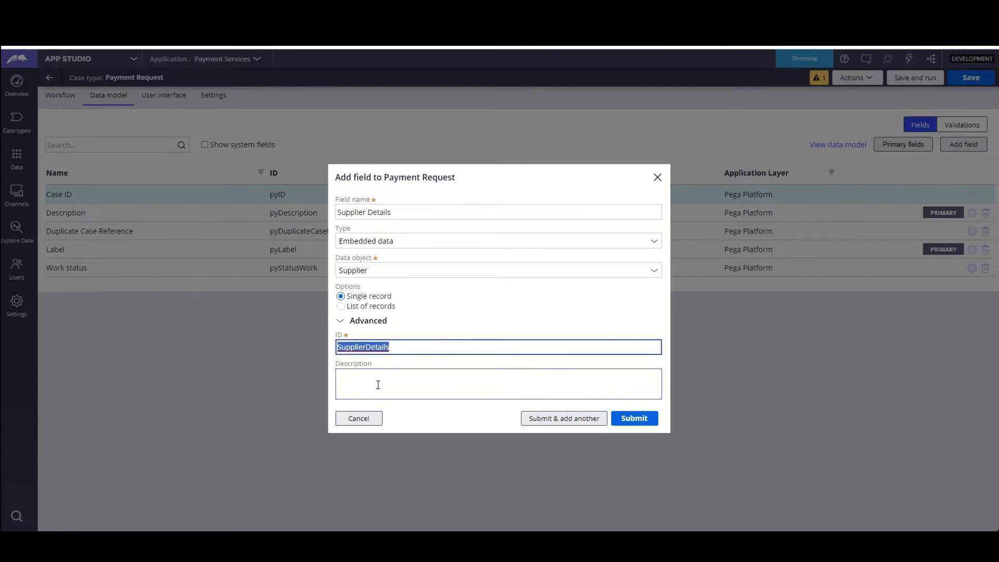
{"action": "left_click", "coordinate": [378, 385]}
{"action": "key", "text": "ctrl+v"}
{"action": "left_click", "coordinate": [368, 375]}
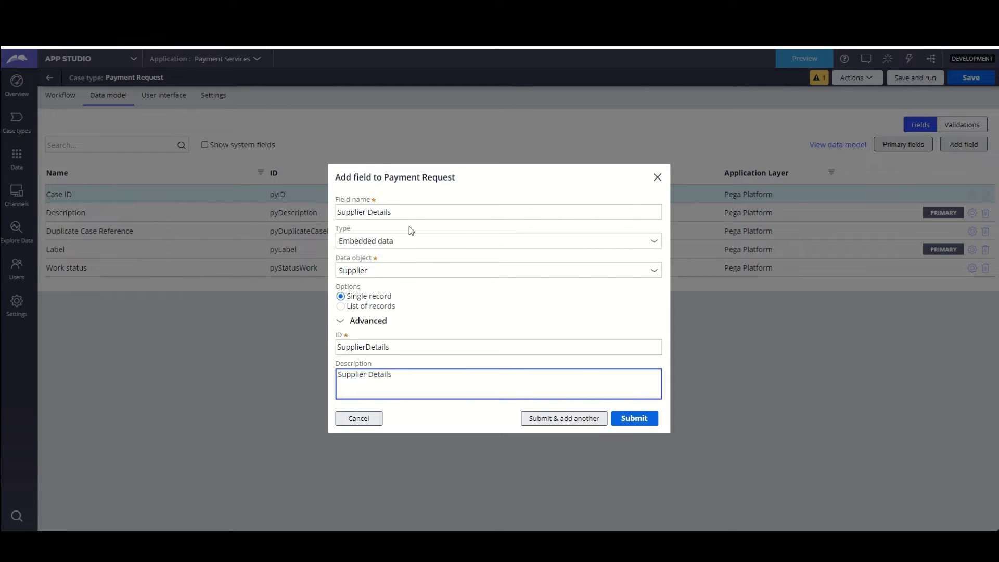
{"action": "left_click", "coordinate": [569, 424]}
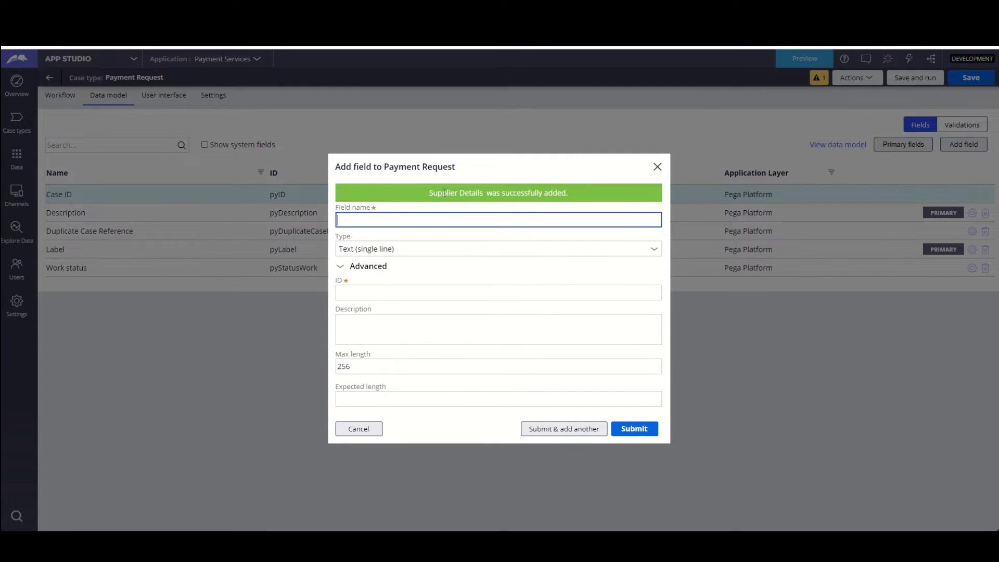
- Name the next field Product List
{"action": "left_click_drag", "start_coordinate": [431, 191], "coordinate": [567, 191]}
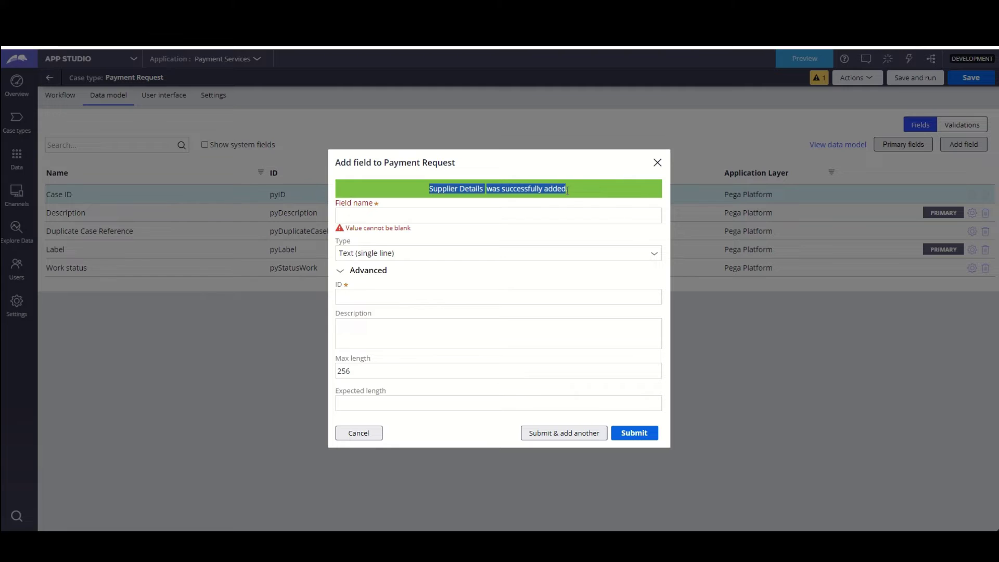
{"action": "left_click", "coordinate": [459, 219]}
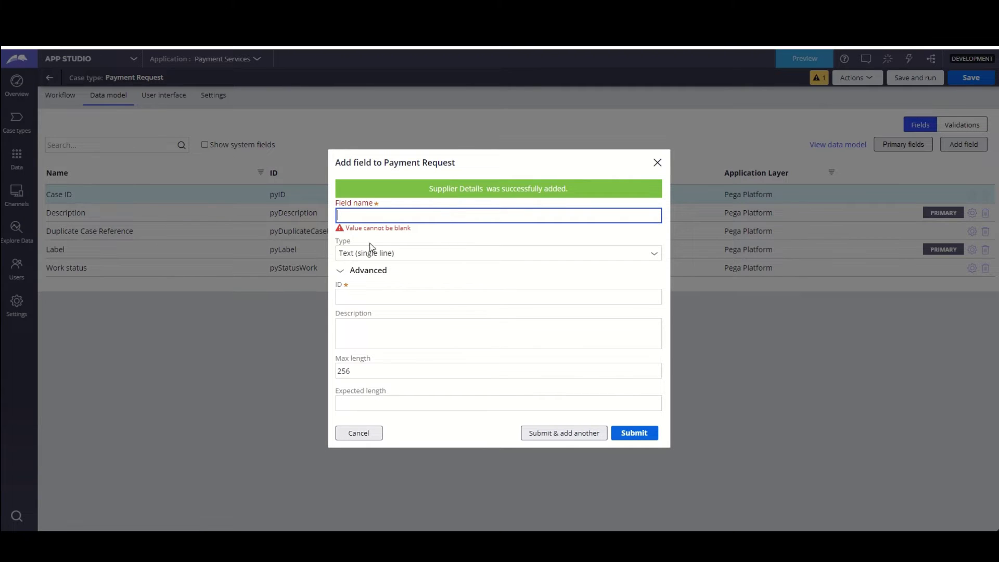
{"action": "left_click", "coordinate": [344, 272]}
{"action": "left_click", "coordinate": [367, 281]}
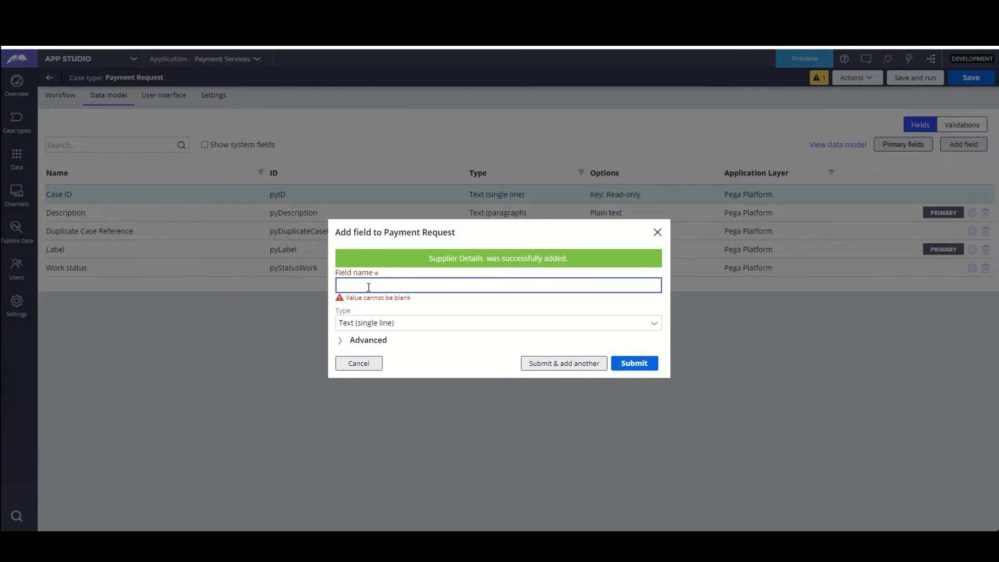
{"action": "type", "text": "Product list"}
{"action": "key", "text": "Tab"}
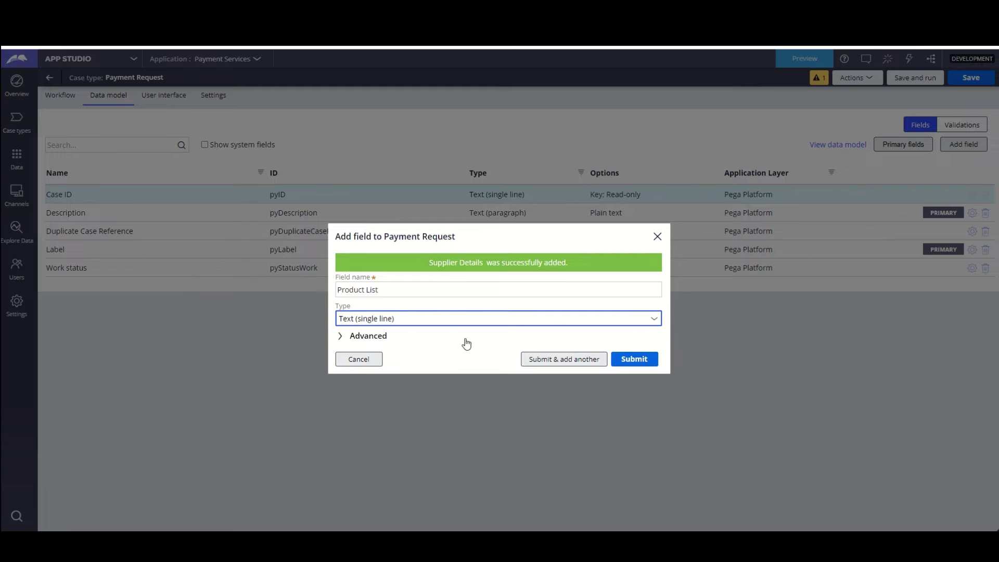
- Make it embedded data holding a list of records of a new Product data object
{"action": "left_click", "coordinate": [655, 323]}
{"action": "scroll", "coordinate": [410, 519], "scroll_direction": "down", "scroll_amount": 5}
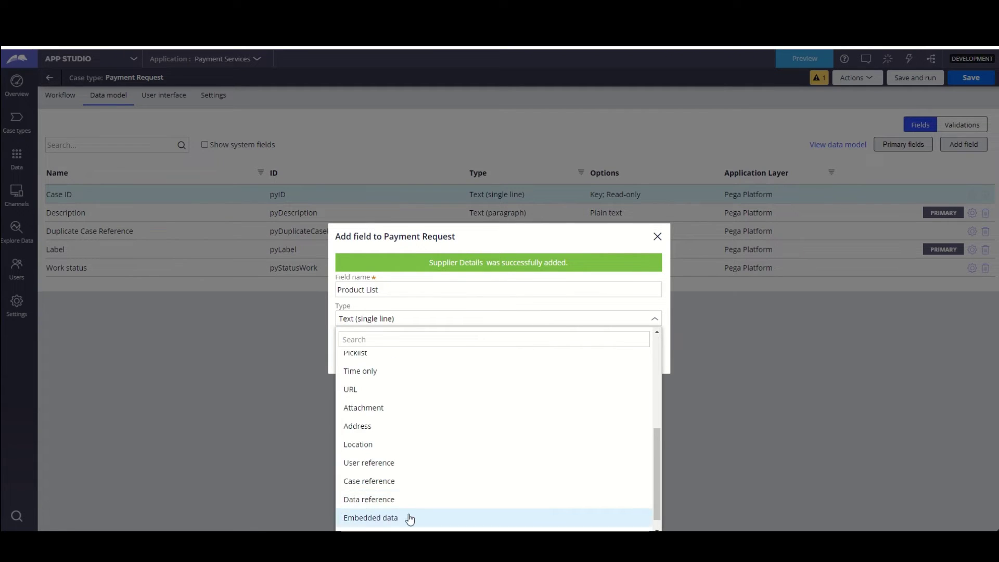
{"action": "left_click", "coordinate": [410, 518]}
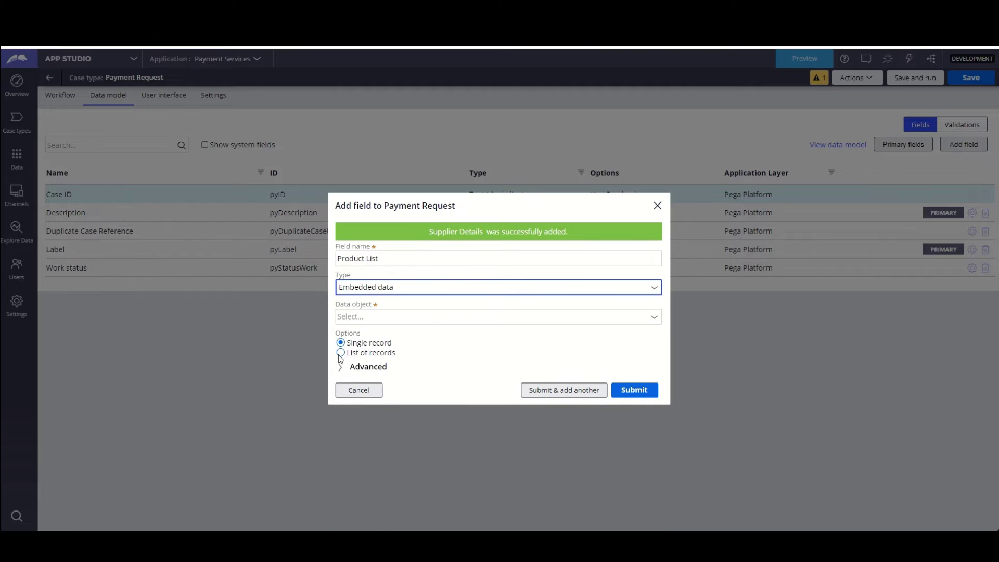
{"action": "left_click", "coordinate": [341, 354]}
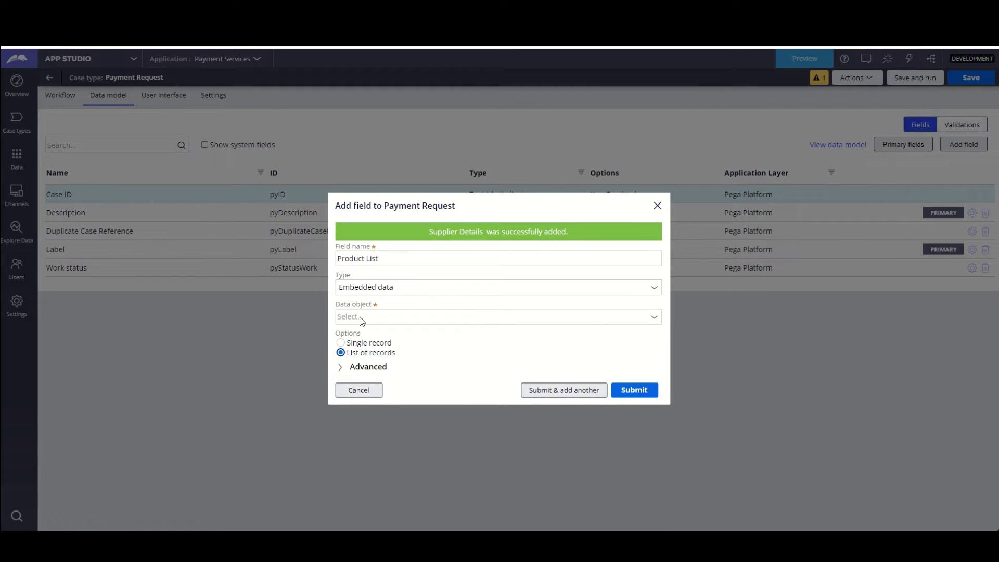
{"action": "left_click", "coordinate": [654, 320]}
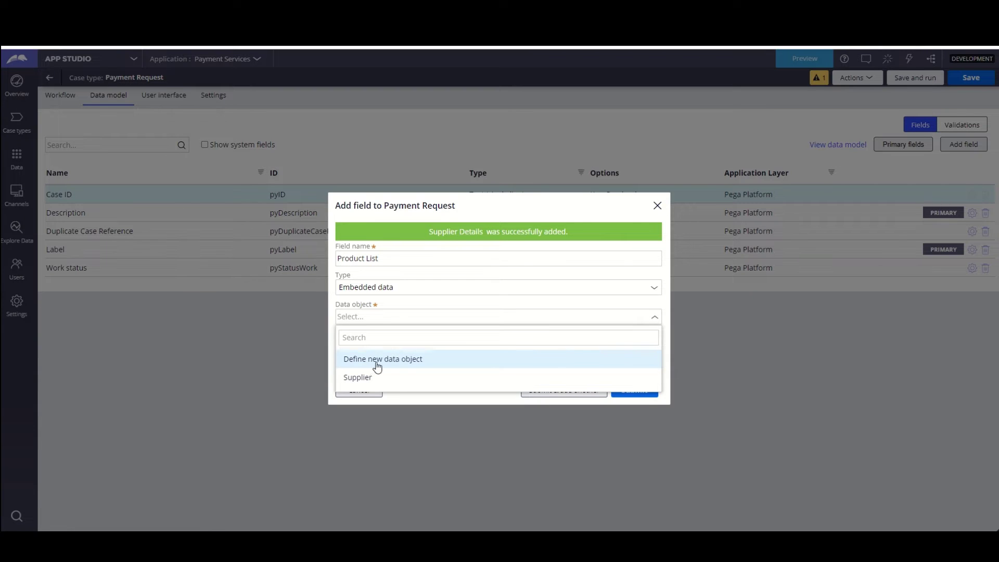
{"action": "left_click", "coordinate": [400, 363]}
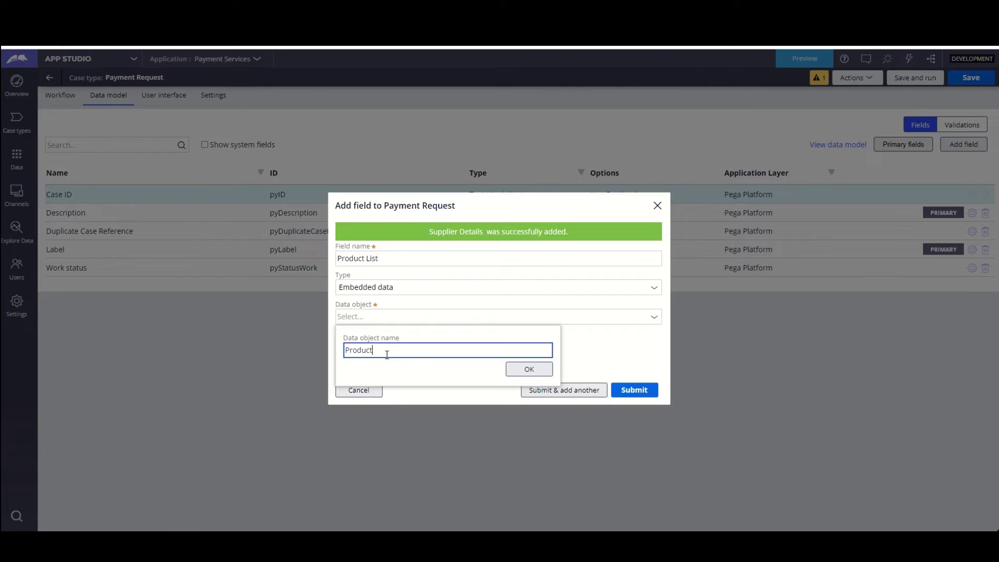
{"action": "left_click", "coordinate": [526, 370]}
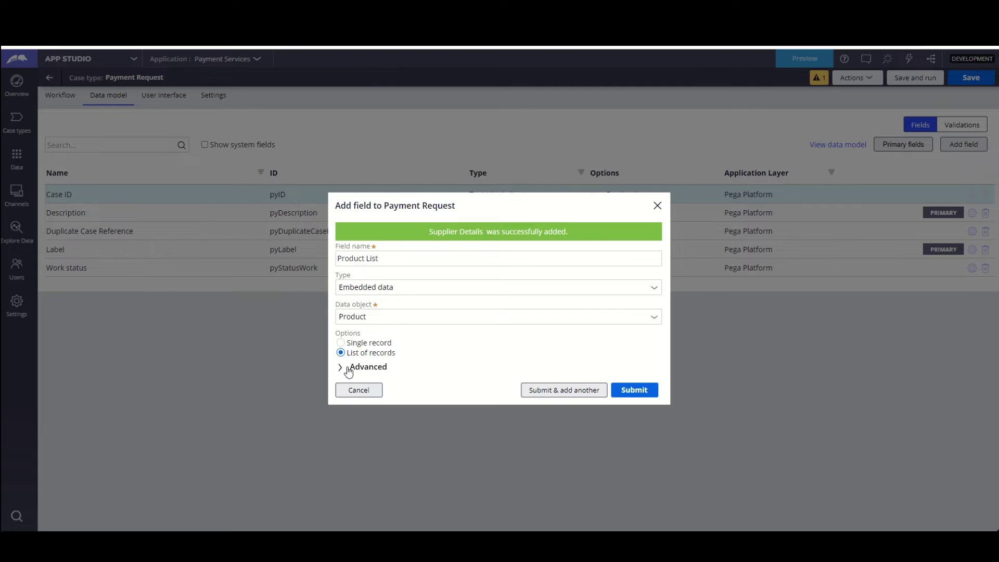
- Paste the ProductList ID into the description and submit the field
{"action": "left_click", "coordinate": [347, 367]}
{"action": "double_click", "coordinate": [364, 355]}
{"action": "key", "text": "ctrl+c"}
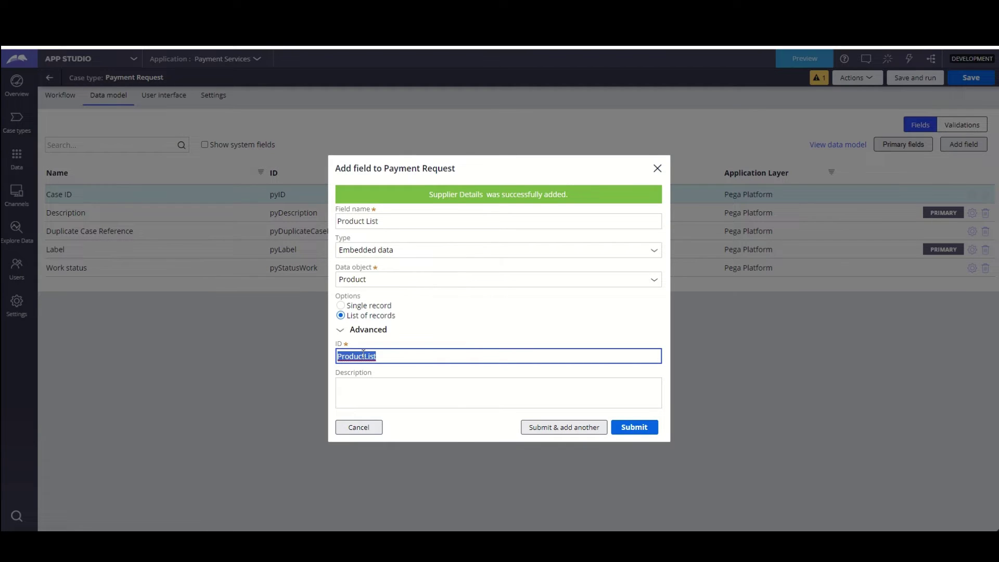
{"action": "left_click", "coordinate": [363, 390]}
{"action": "key", "text": "ctrl+v"}
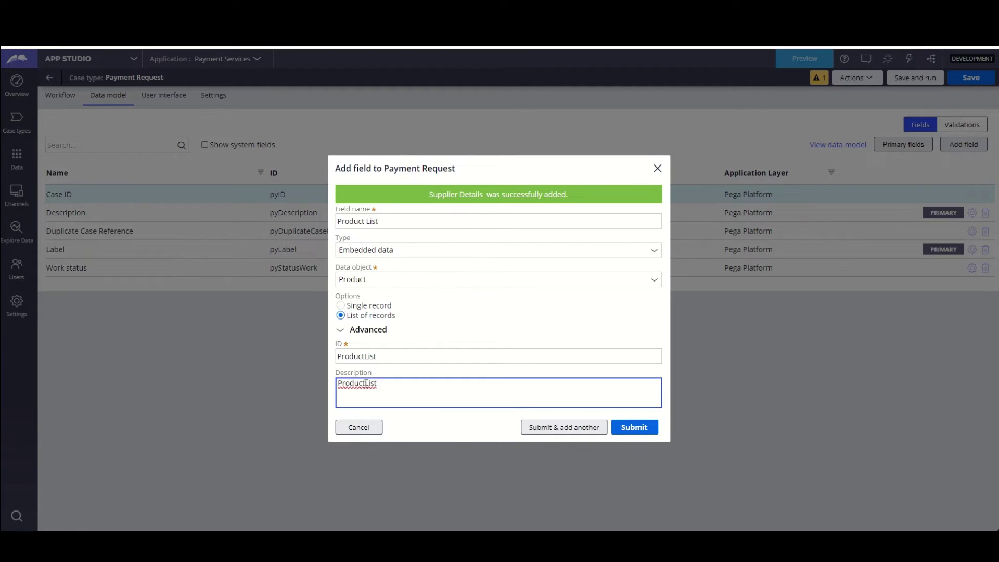
{"action": "left_click", "coordinate": [367, 383]}
{"action": "left_click", "coordinate": [633, 426]}
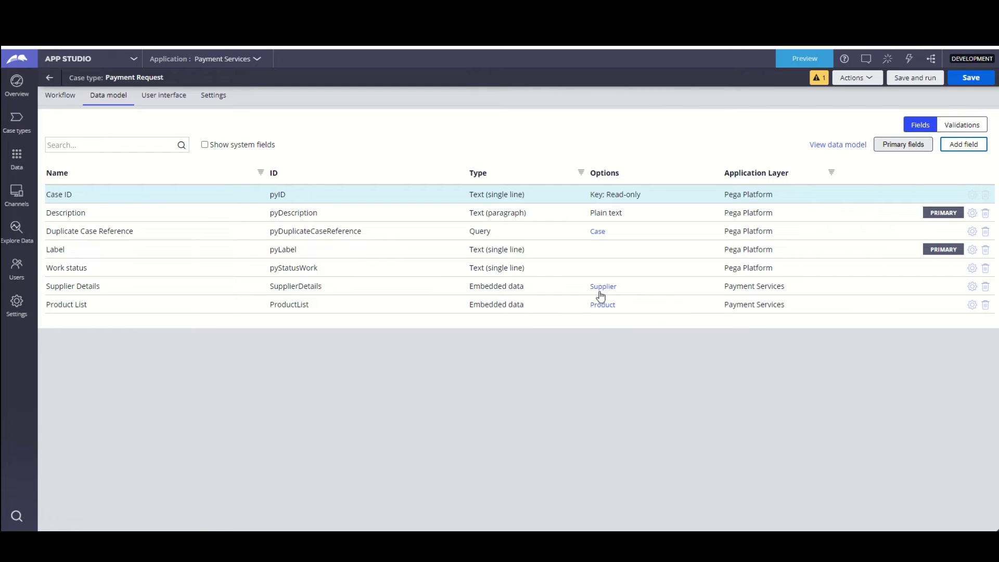
- Review and cancel the Supplier Details and Product List settings, then open the Supplier data object
{"action": "left_click", "coordinate": [972, 287]}
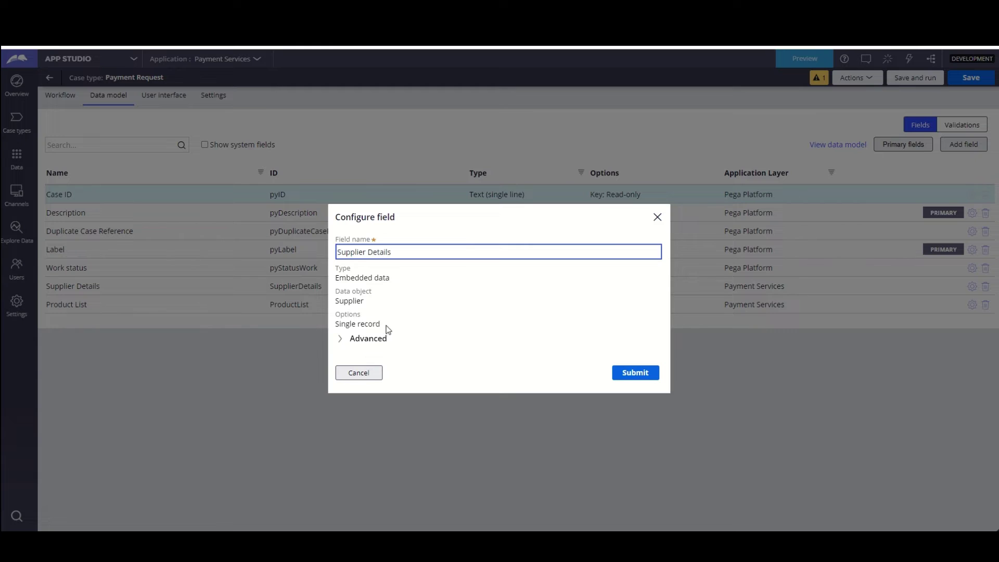
{"action": "left_click_drag", "start_coordinate": [388, 329], "coordinate": [333, 326]}
{"action": "left_click", "coordinate": [359, 371]}
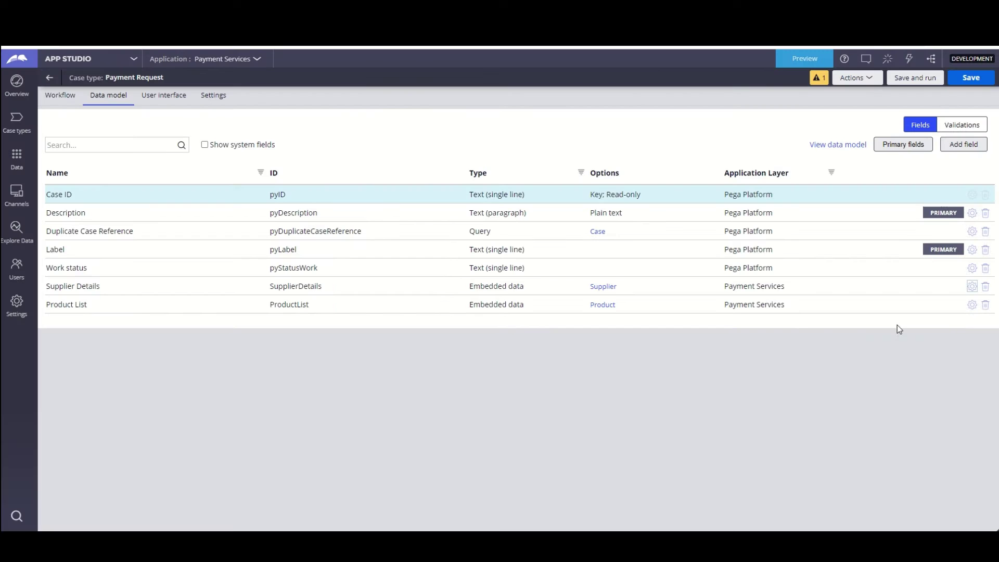
{"action": "left_click", "coordinate": [972, 305]}
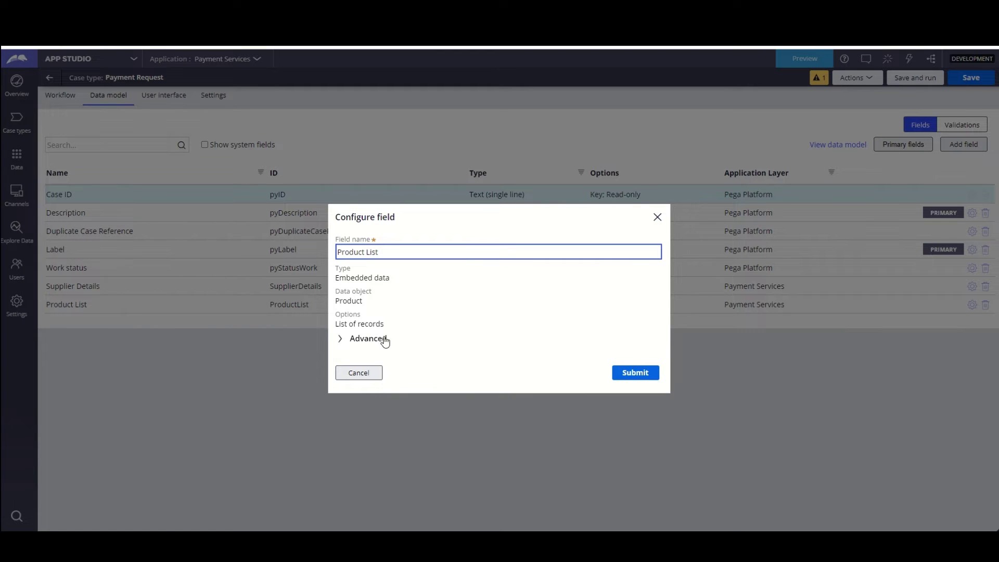
{"action": "left_click_drag", "start_coordinate": [384, 324], "coordinate": [339, 324]}
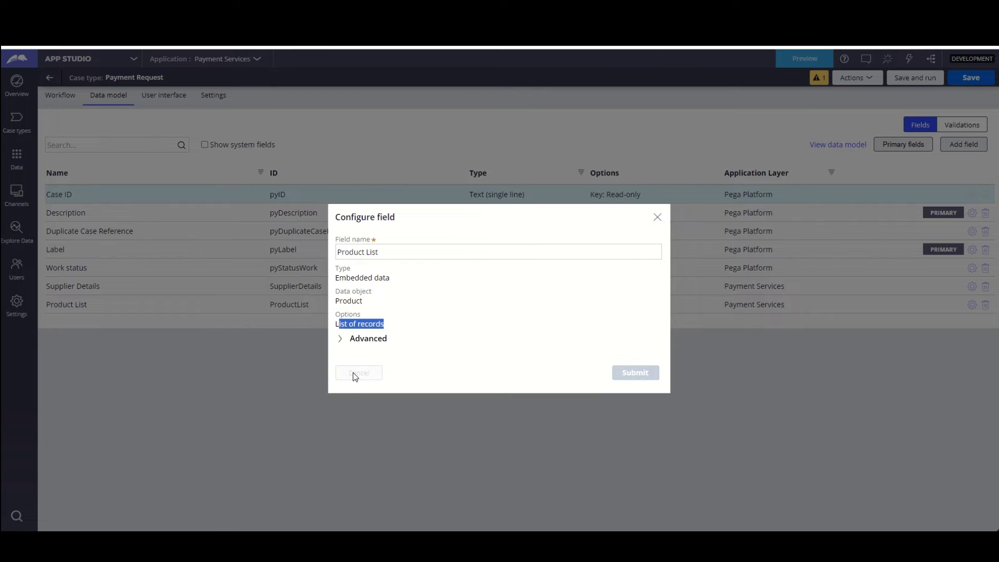
{"action": "left_click", "coordinate": [354, 374]}
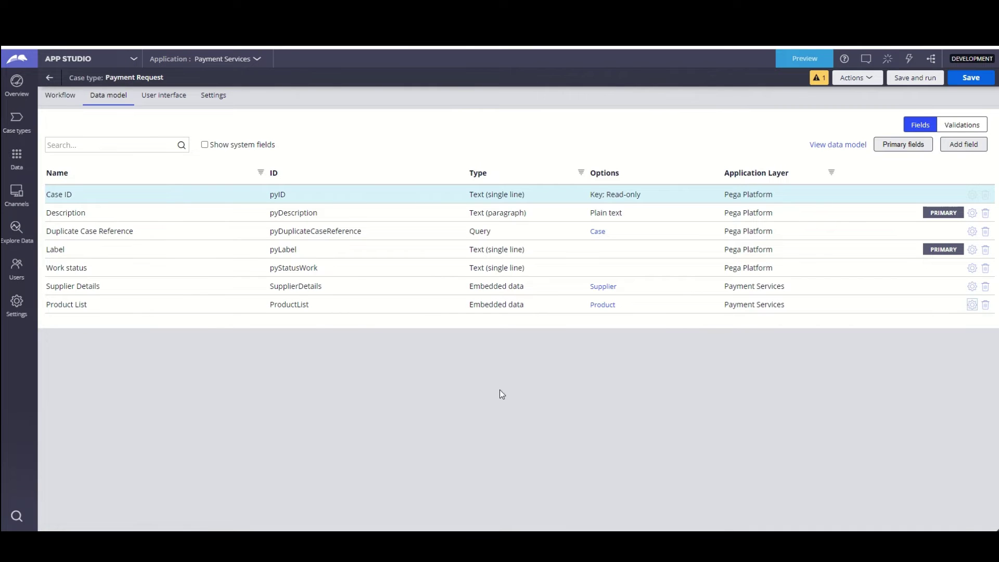
{"action": "left_click", "coordinate": [609, 289]}
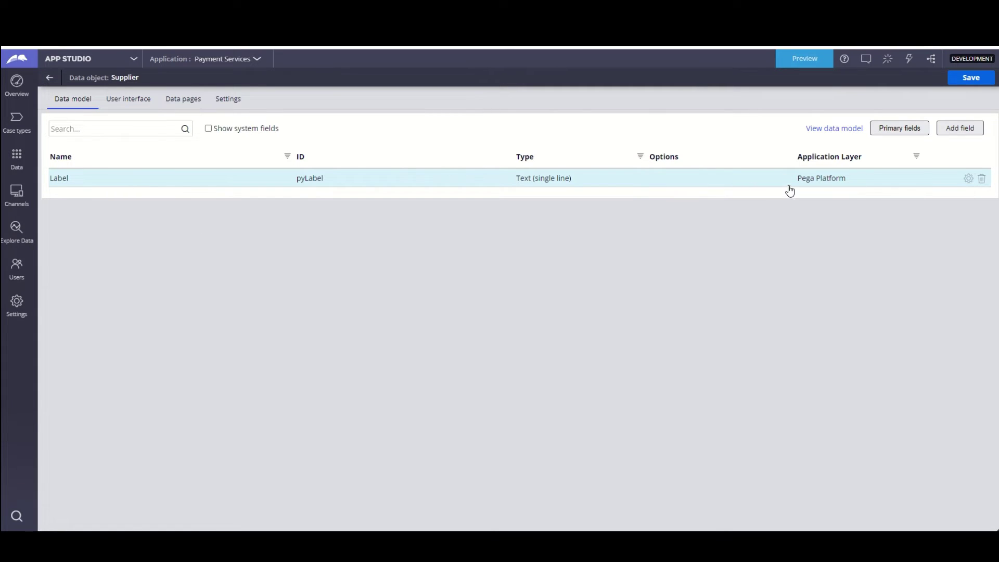
- Add a single-line text field called Name to Supplier
{"action": "left_click", "coordinate": [963, 129]}
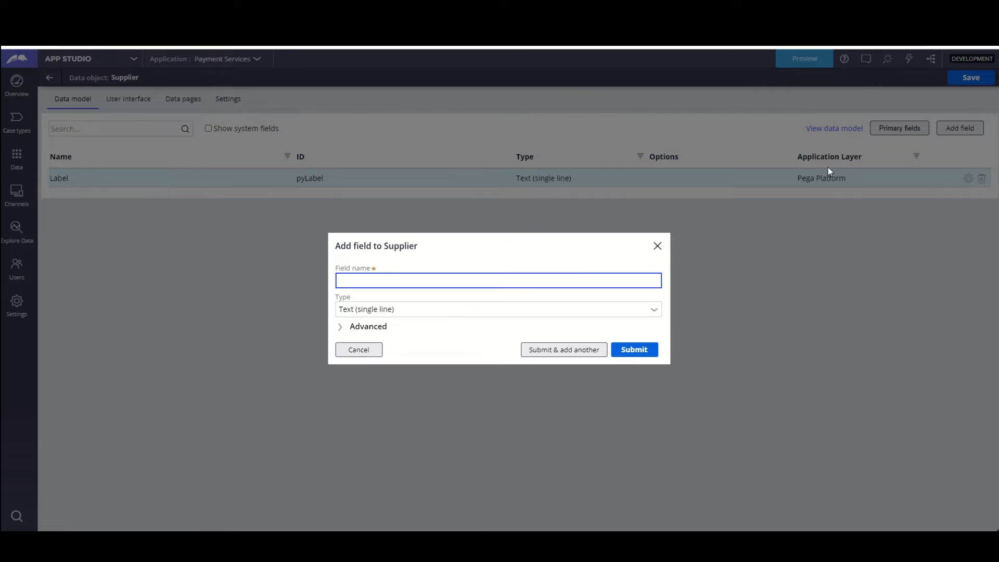
{"action": "left_click", "coordinate": [594, 274]}
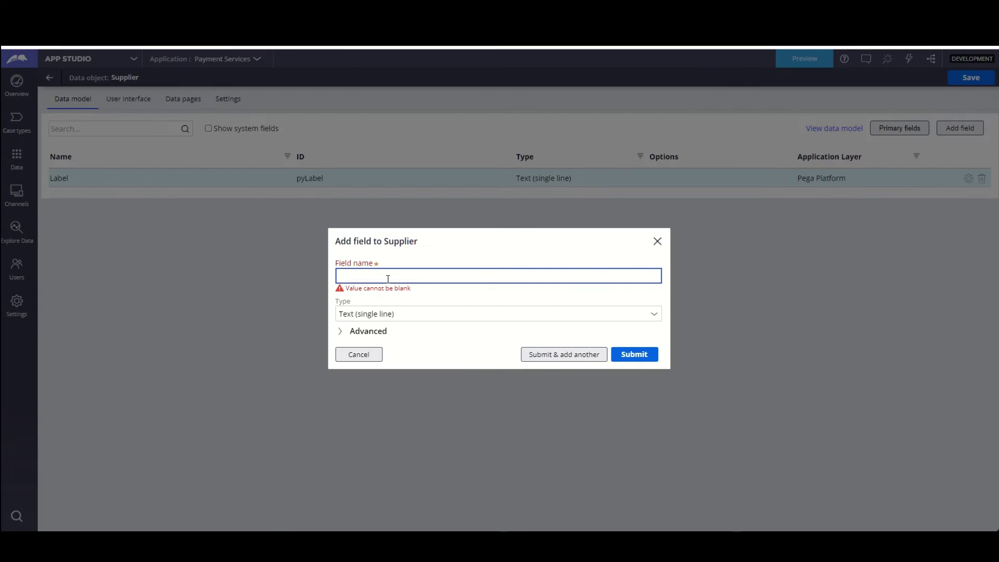
{"action": "type", "text": "e"}
{"action": "key", "text": "Tab"}
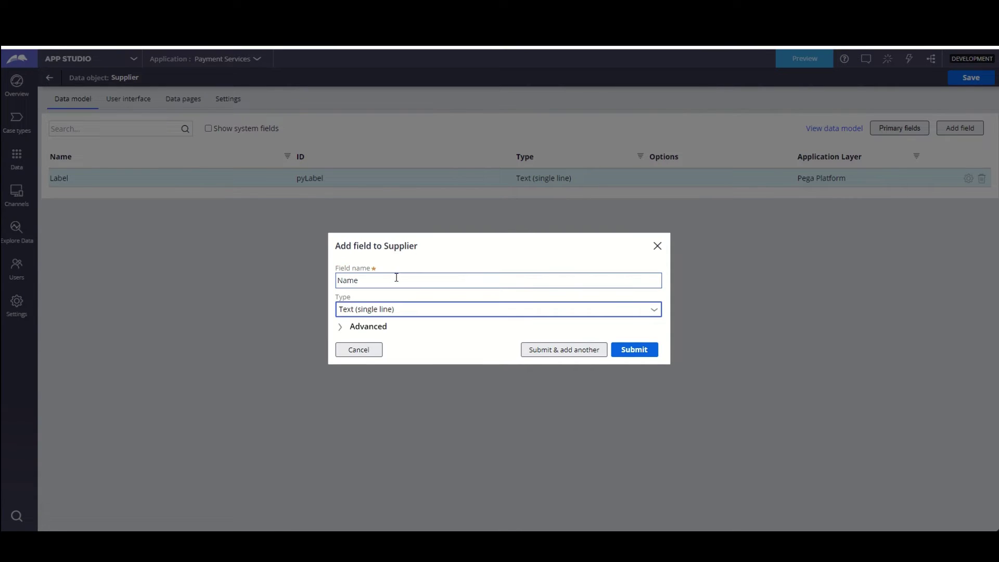
{"action": "left_click", "coordinate": [344, 326]}
{"action": "left_click", "coordinate": [345, 253]}
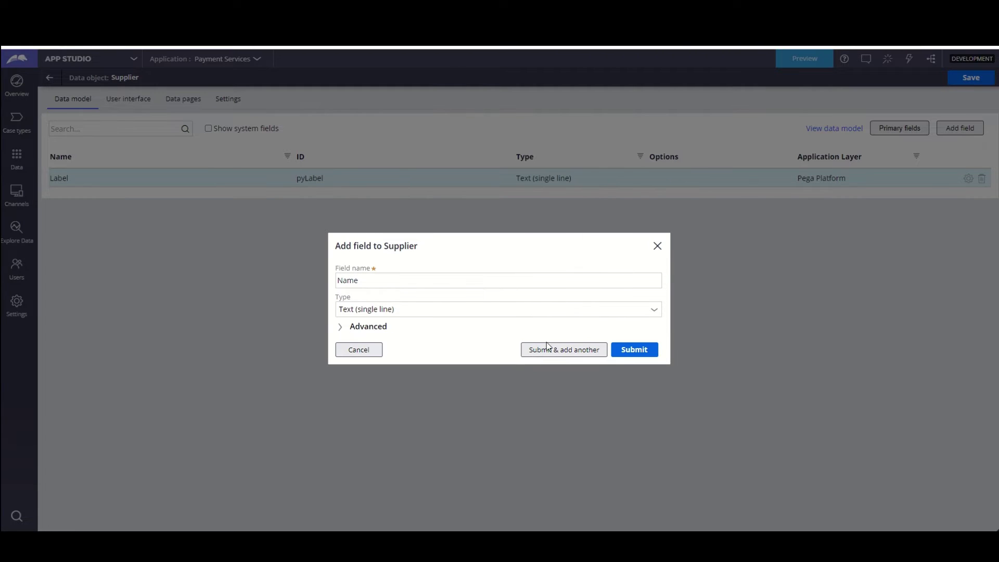
{"action": "left_click", "coordinate": [556, 351]}
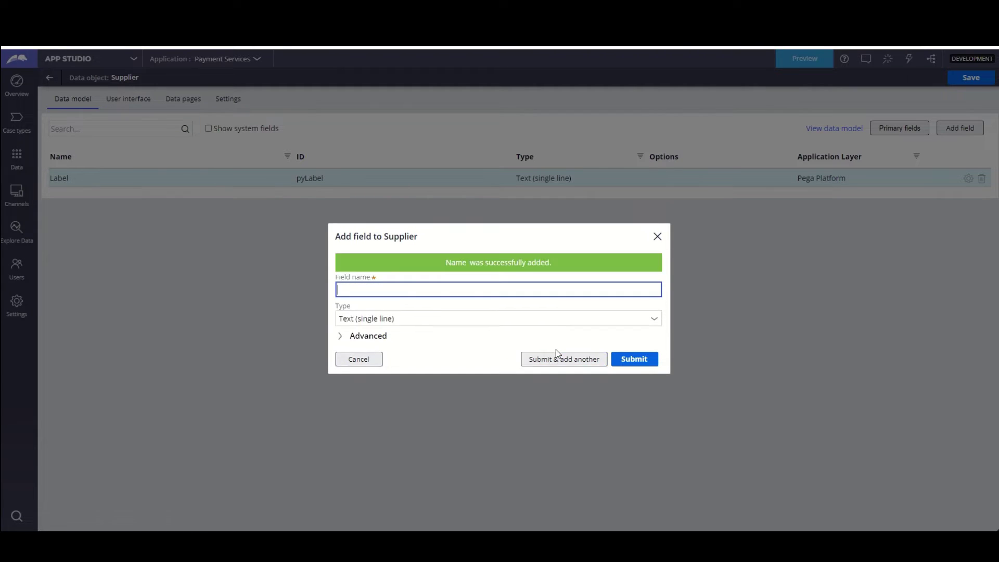
- Add an ID text field, then enter Location as the next field's name
{"action": "left_click_drag", "start_coordinate": [457, 260], "coordinate": [435, 295]}
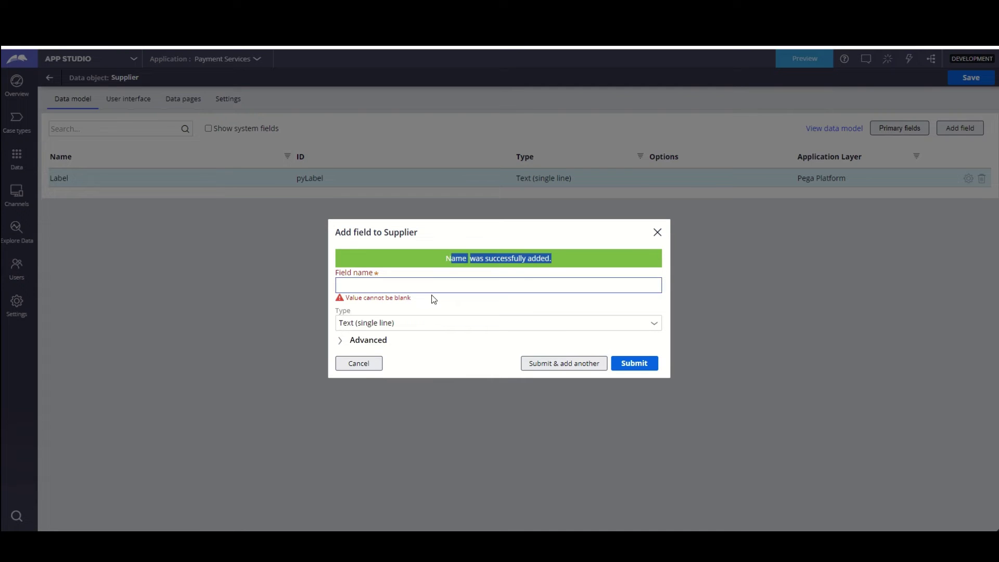
{"action": "left_click", "coordinate": [424, 284]}
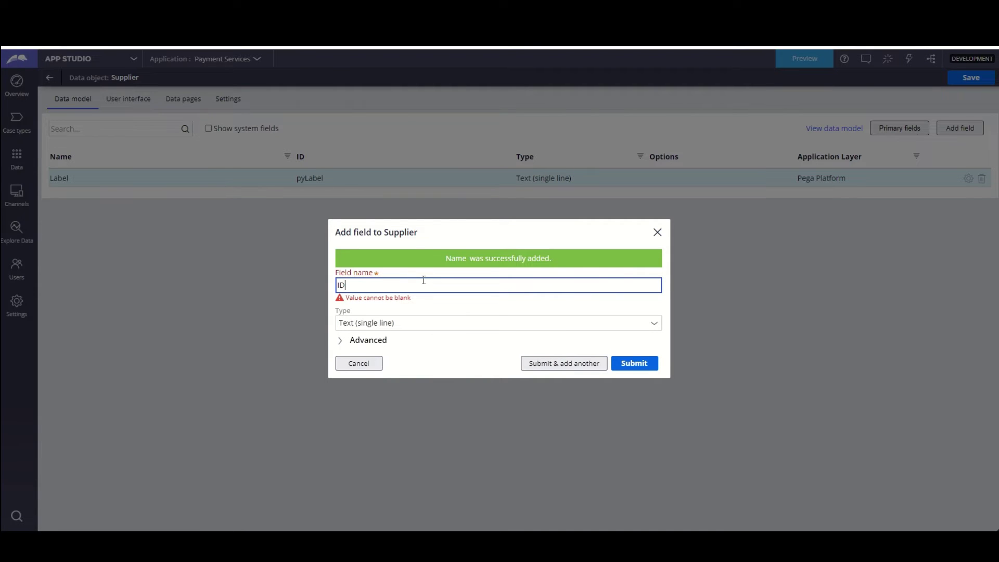
{"action": "key", "text": "Tab"}
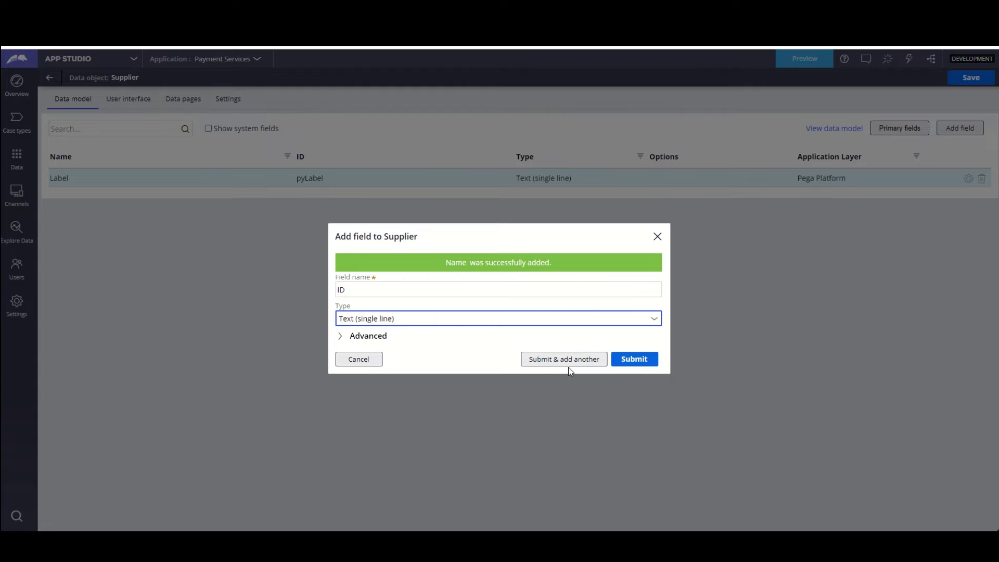
{"action": "left_click", "coordinate": [565, 362]}
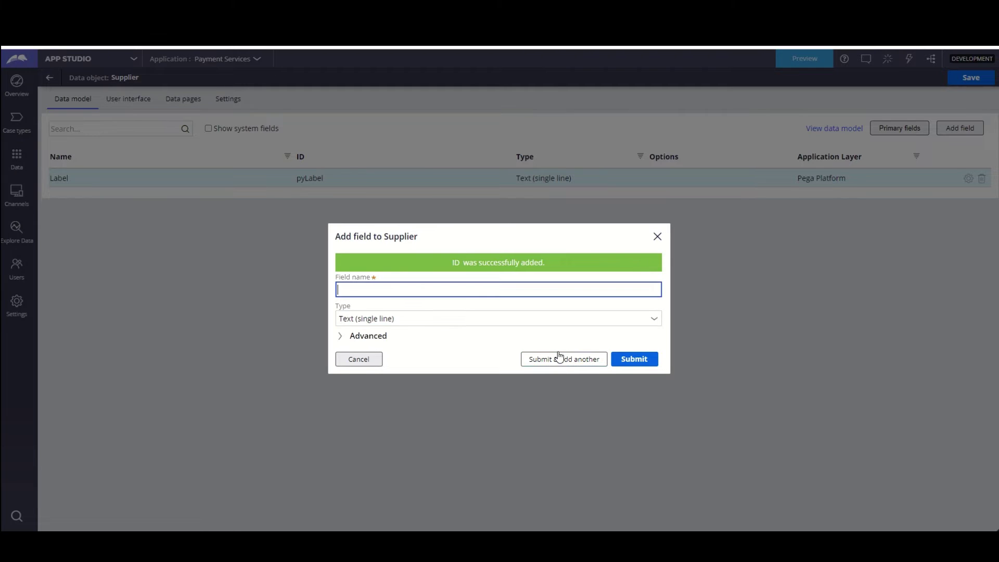
{"action": "type", "text": "L"}
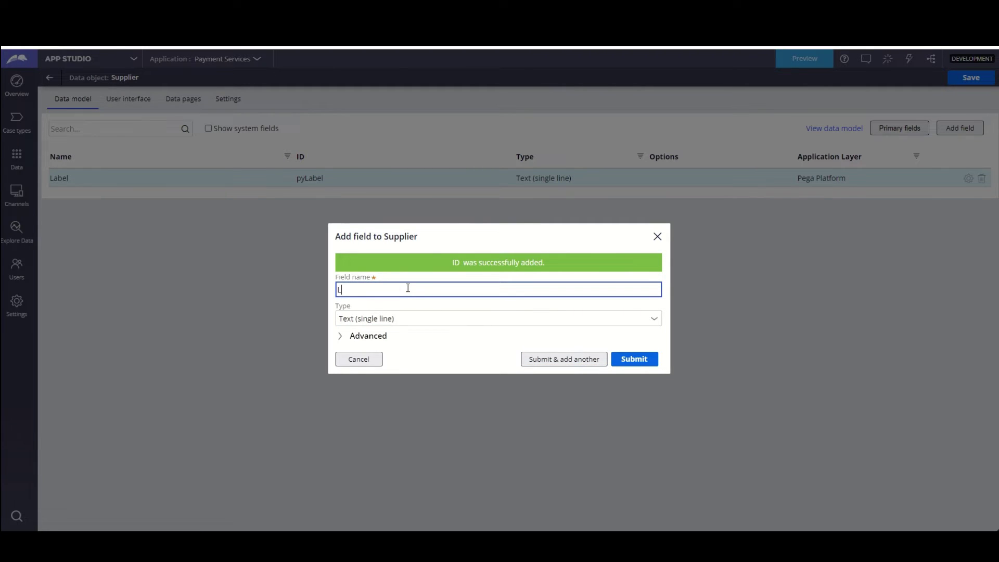
{"action": "type", "text": "ocation"}
{"action": "left_click", "coordinate": [654, 319]}
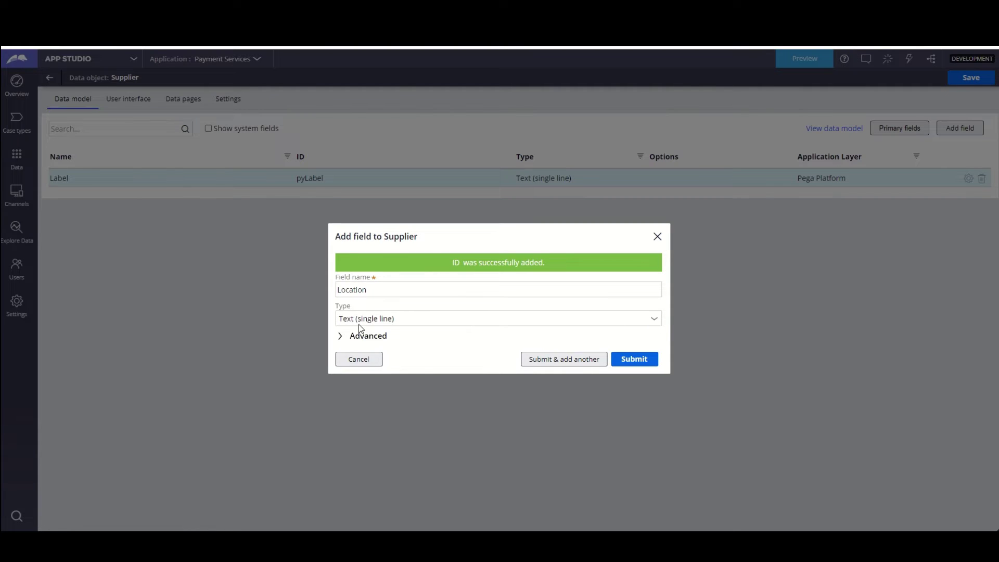
{"action": "left_click", "coordinate": [399, 323]}
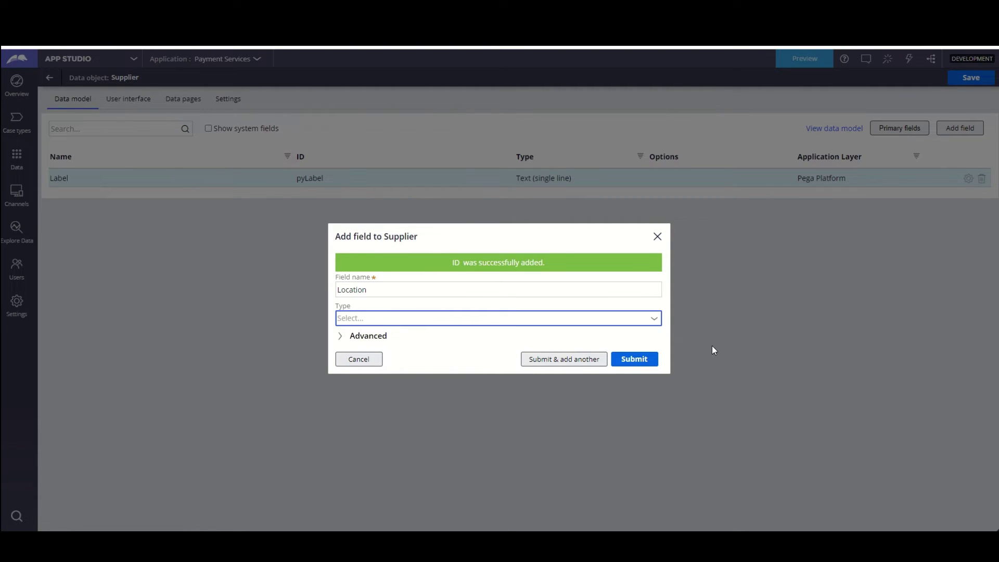
- Make Location a local picklist with choices Bangalore, Hyderabad and London, then submit and add another field
{"action": "left_click", "coordinate": [654, 321]}
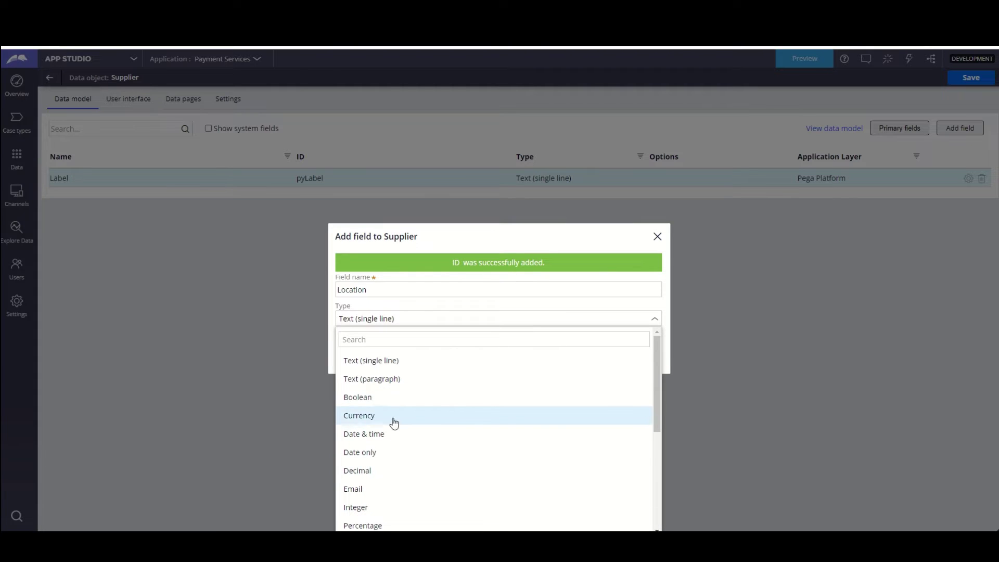
{"action": "scroll", "coordinate": [382, 471], "scroll_direction": "down", "scroll_amount": 4}
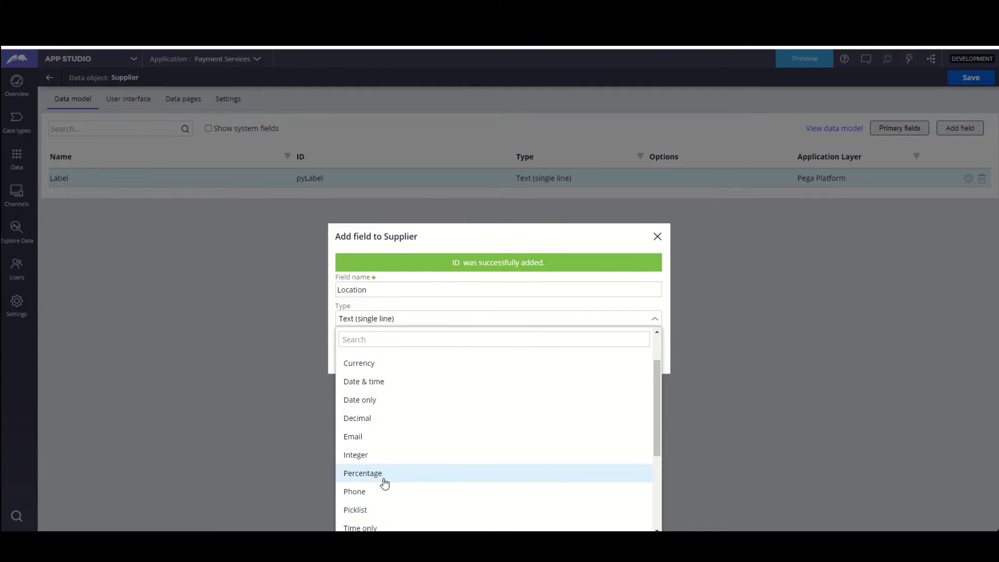
{"action": "left_click", "coordinate": [378, 465]}
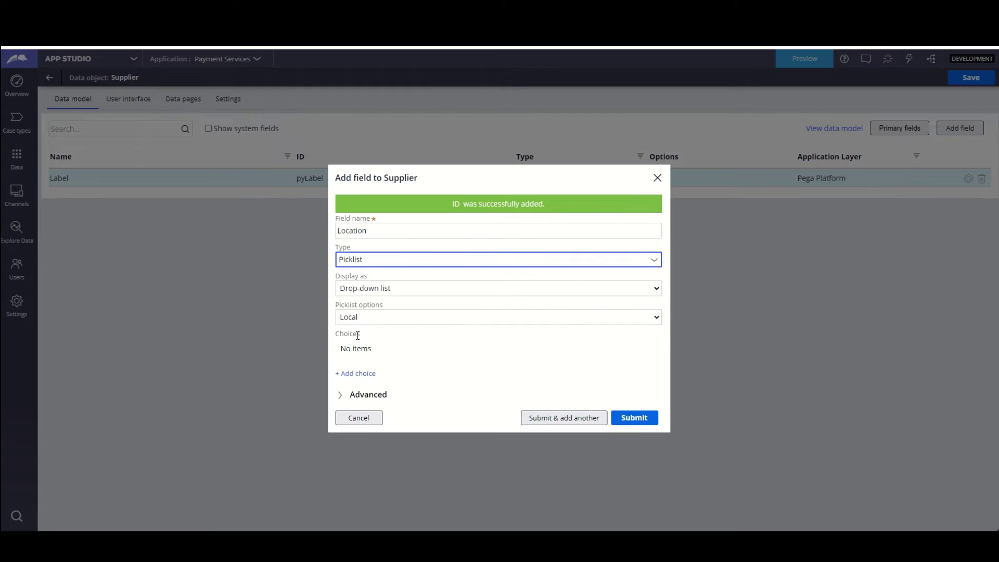
{"action": "left_click", "coordinate": [359, 318]}
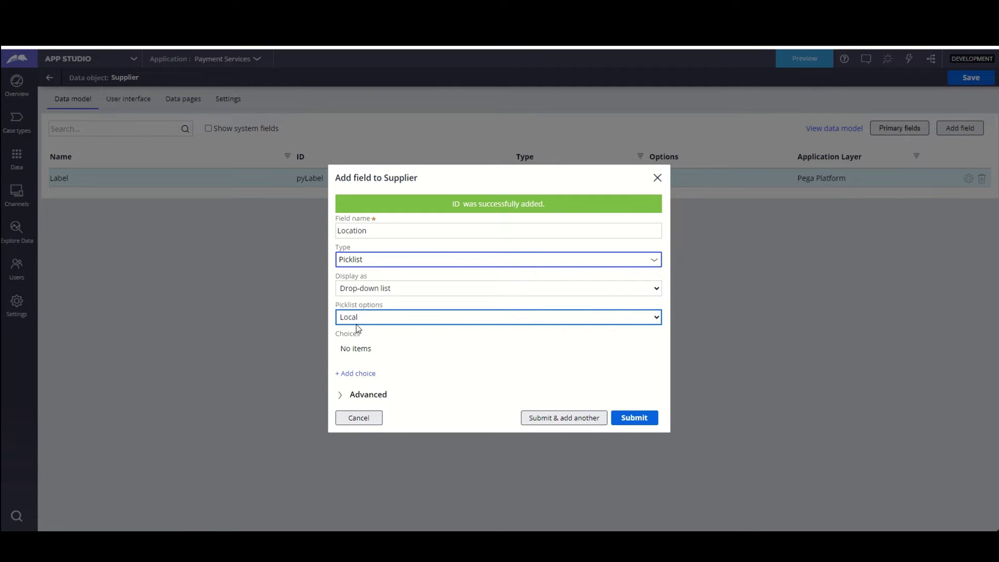
{"action": "left_click", "coordinate": [357, 321]}
{"action": "left_click", "coordinate": [357, 320]}
{"action": "left_click", "coordinate": [357, 373]}
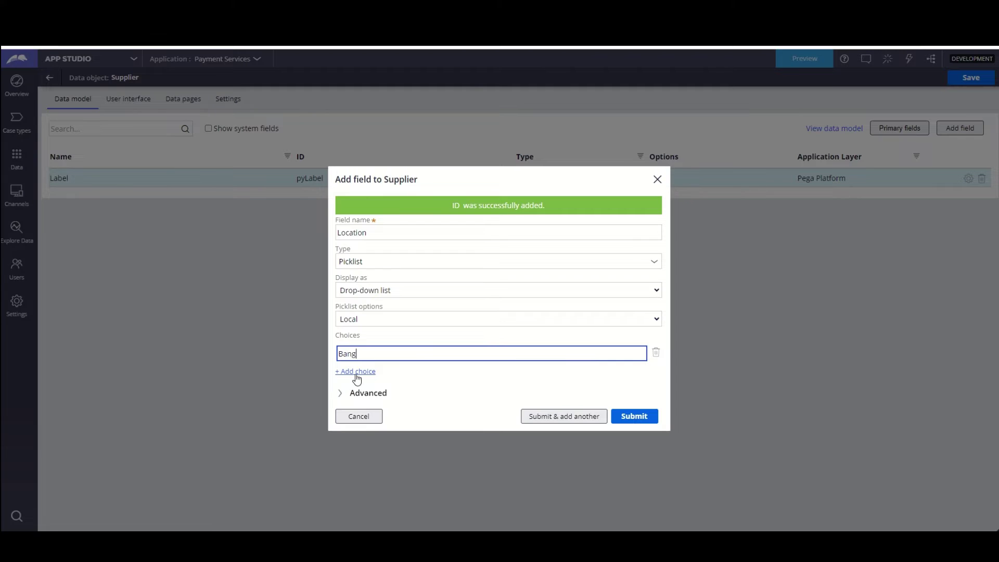
{"action": "type", "text": "Bangalore"}
{"action": "left_click", "coordinate": [356, 372]}
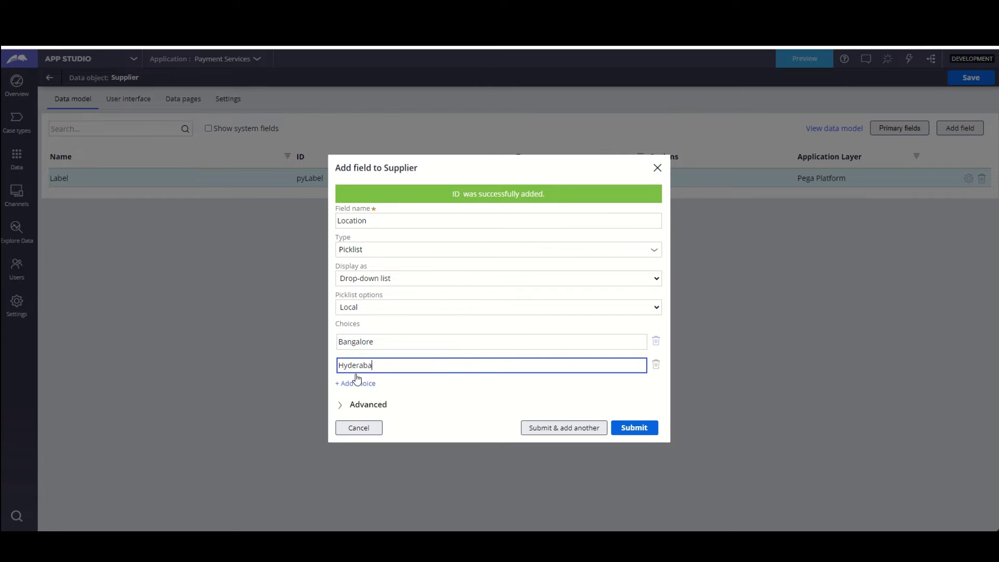
{"action": "left_click", "coordinate": [357, 383]}
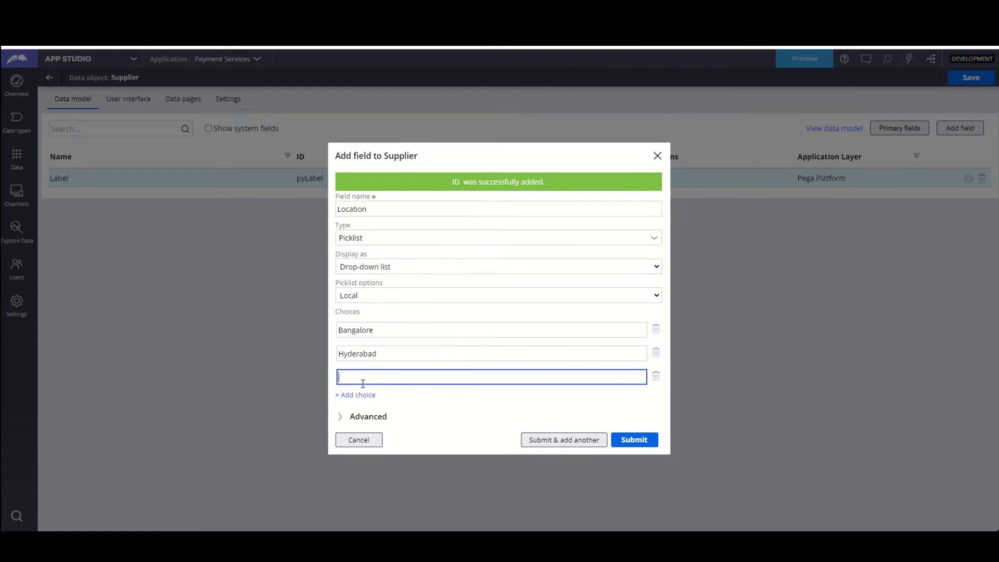
{"action": "type", "text": "London"}
{"action": "left_click", "coordinate": [546, 441]}
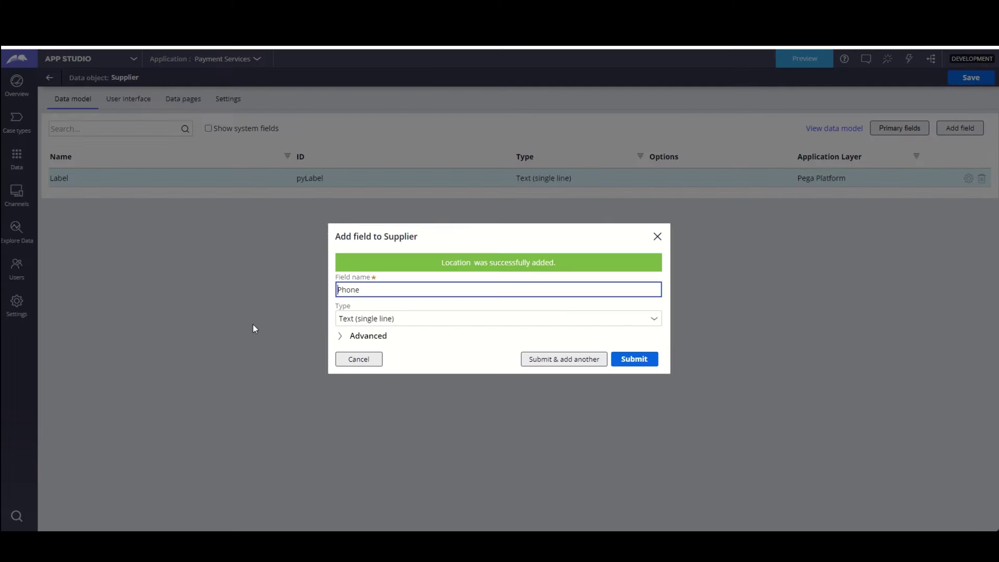
- Set the Phone field's type to Phone and submit it, adding another field
{"action": "left_click", "coordinate": [399, 319]}
{"action": "left_click", "coordinate": [654, 319]}
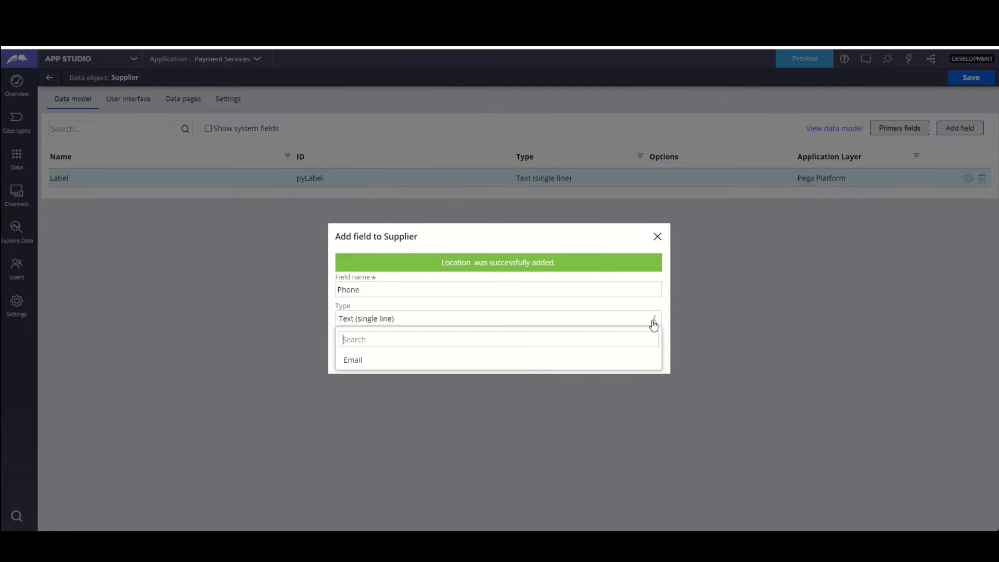
{"action": "scroll", "coordinate": [411, 490], "scroll_direction": "down", "scroll_amount": 2}
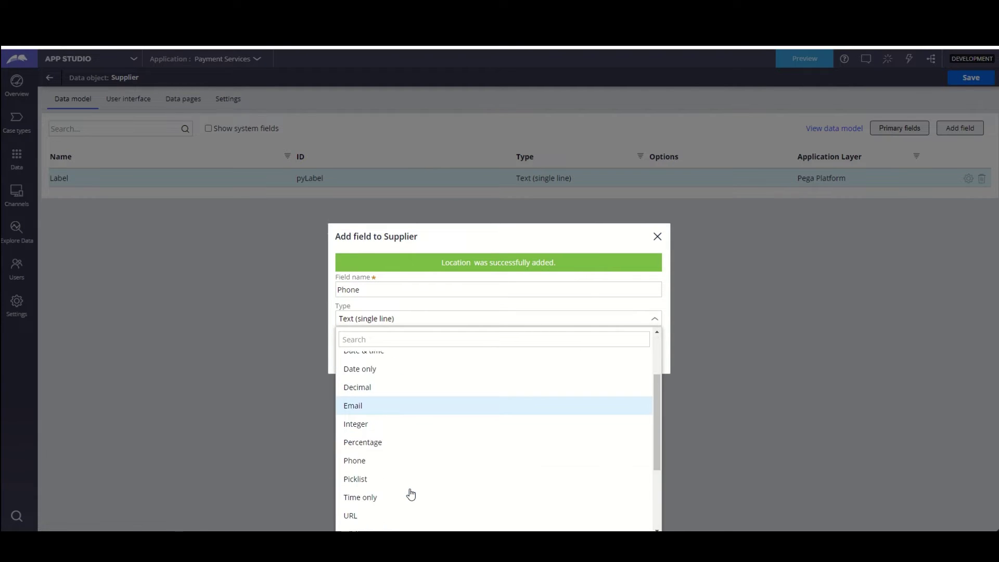
{"action": "left_click", "coordinate": [374, 442]}
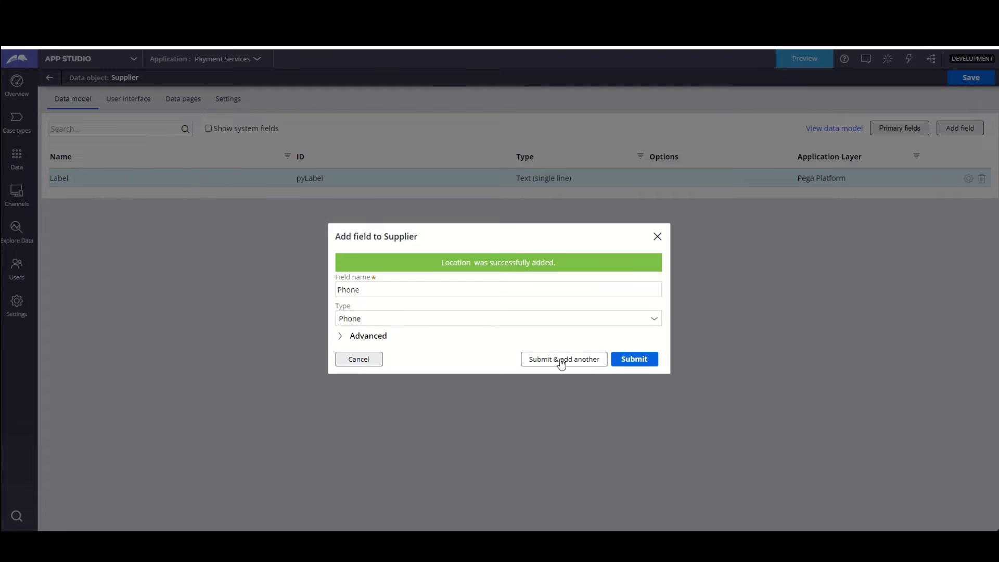
{"action": "left_click", "coordinate": [561, 364]}
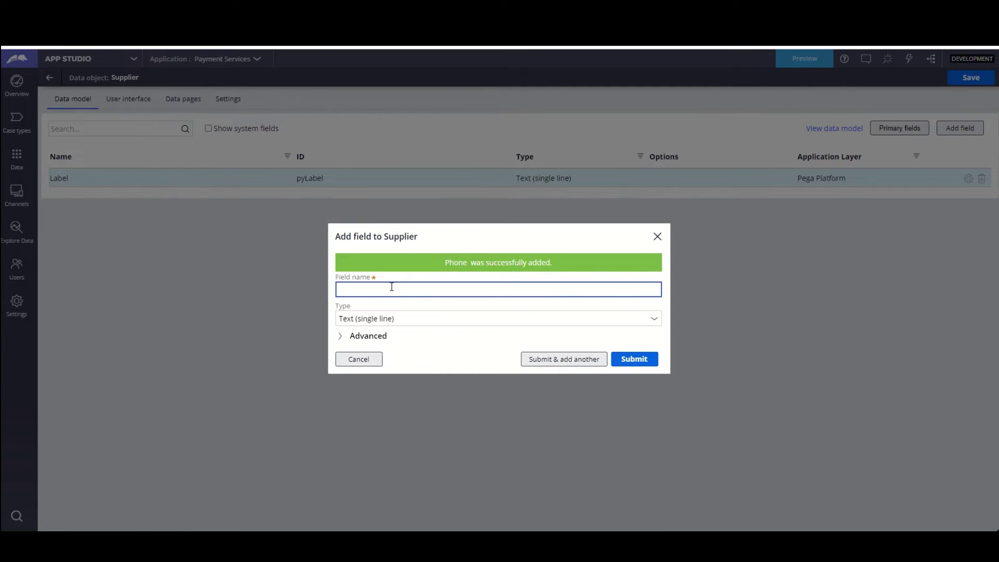
- Add an Email ID field of type Email to Supplier
{"action": "type", "text": "Email ID"}
{"action": "left_click", "coordinate": [654, 320]}
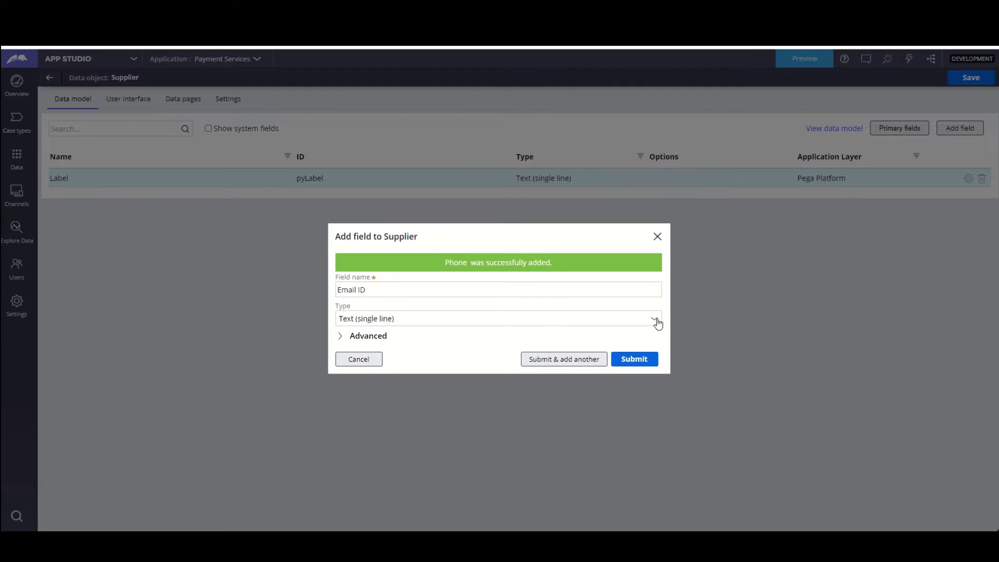
{"action": "left_click", "coordinate": [654, 319]}
{"action": "left_click", "coordinate": [370, 489]}
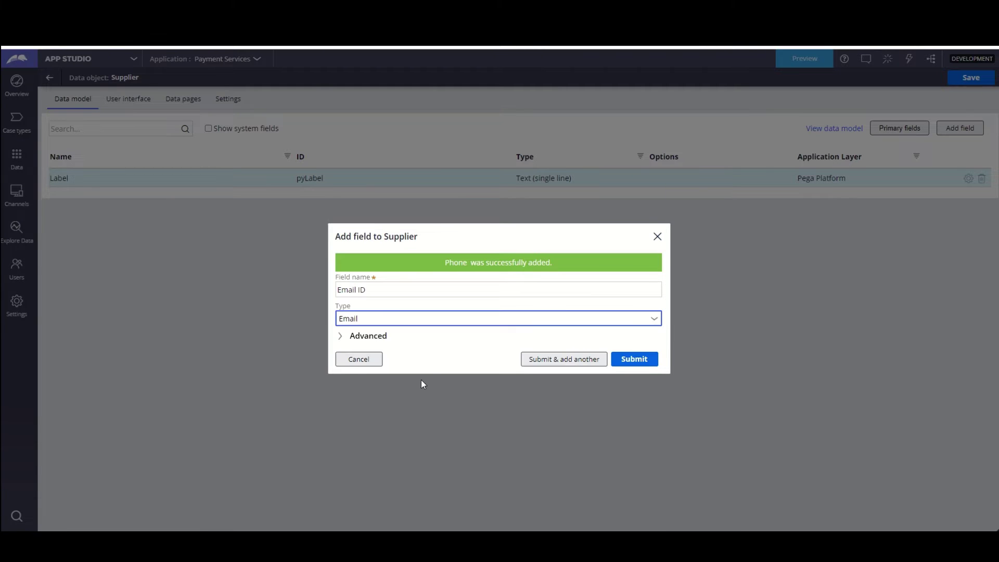
{"action": "left_click", "coordinate": [628, 361]}
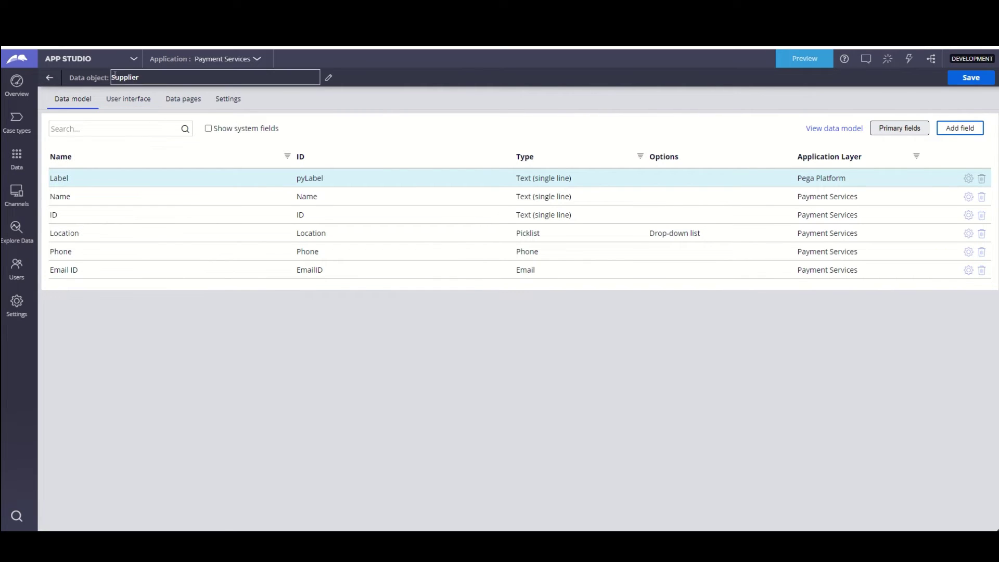
- Mark ID, Location, Name, Phone and Email ID as Supplier's primary fields
{"action": "left_click", "coordinate": [901, 128]}
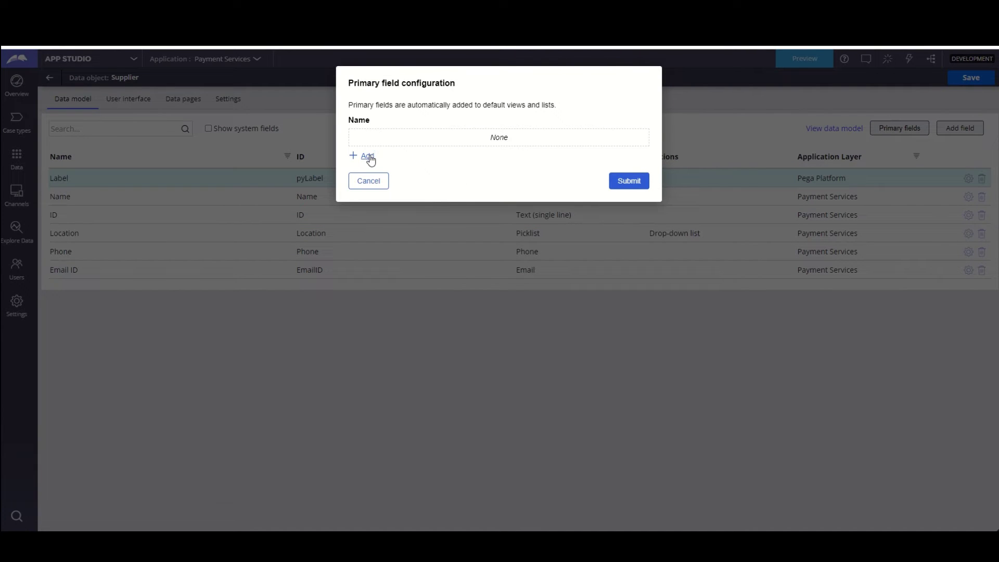
{"action": "left_click", "coordinate": [366, 156]}
{"action": "scroll", "coordinate": [394, 182], "scroll_direction": "down", "scroll_amount": 3}
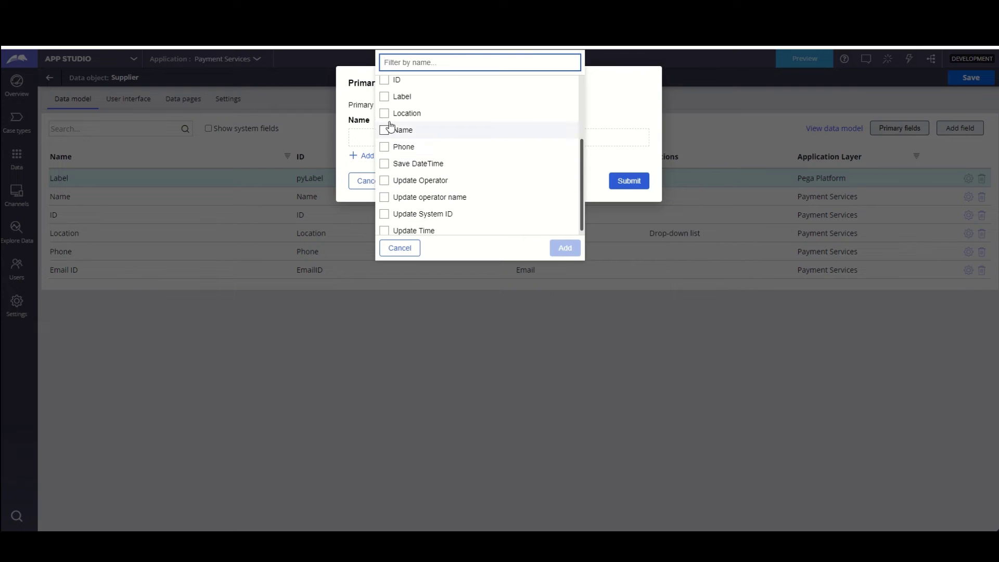
{"action": "left_click", "coordinate": [384, 84]}
{"action": "left_click", "coordinate": [384, 117]}
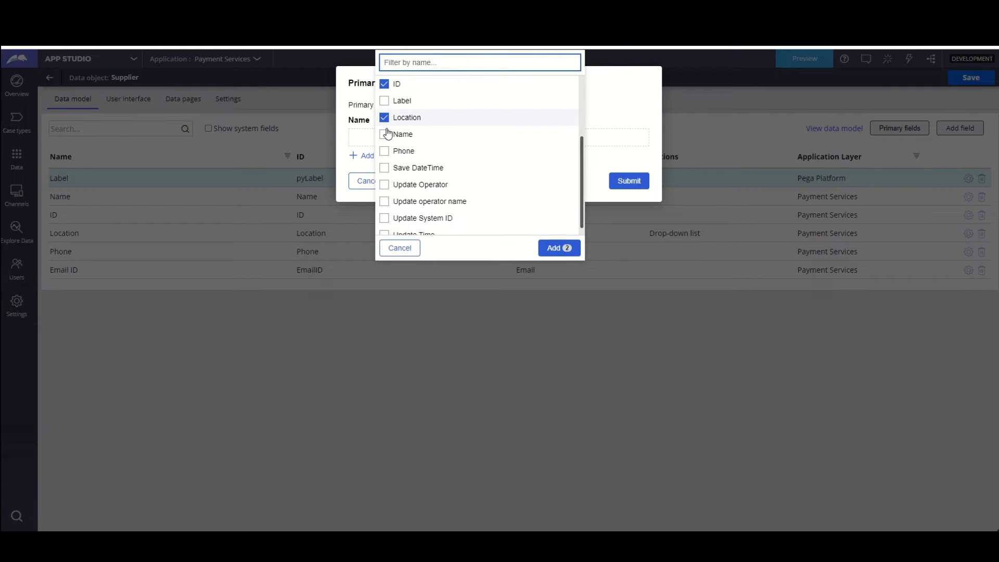
{"action": "left_click", "coordinate": [384, 134]}
{"action": "left_click", "coordinate": [385, 151]}
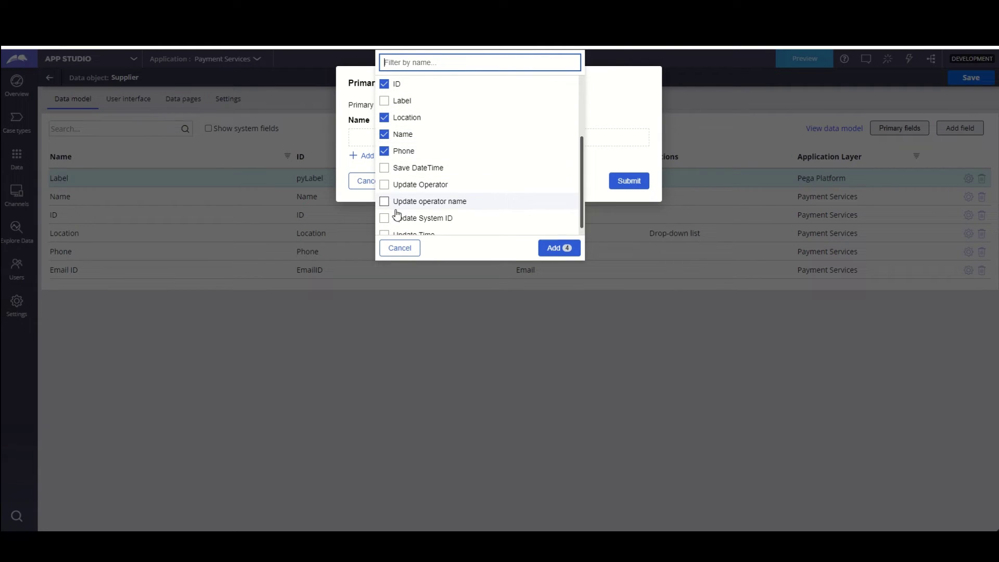
{"action": "scroll", "coordinate": [397, 209], "scroll_direction": "up", "scroll_amount": 3}
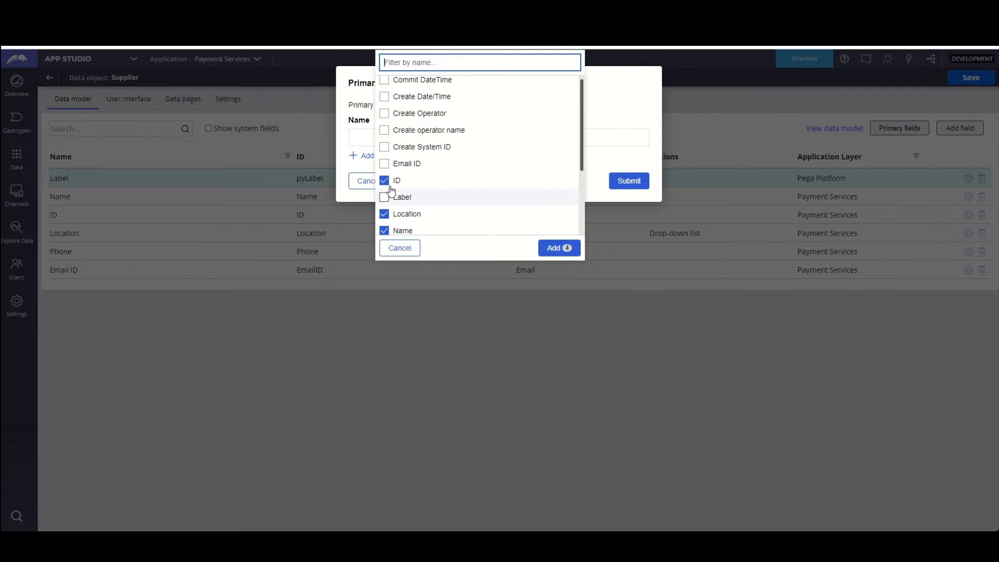
{"action": "left_click", "coordinate": [385, 165]}
{"action": "scroll", "coordinate": [467, 215], "scroll_direction": "down", "scroll_amount": 2}
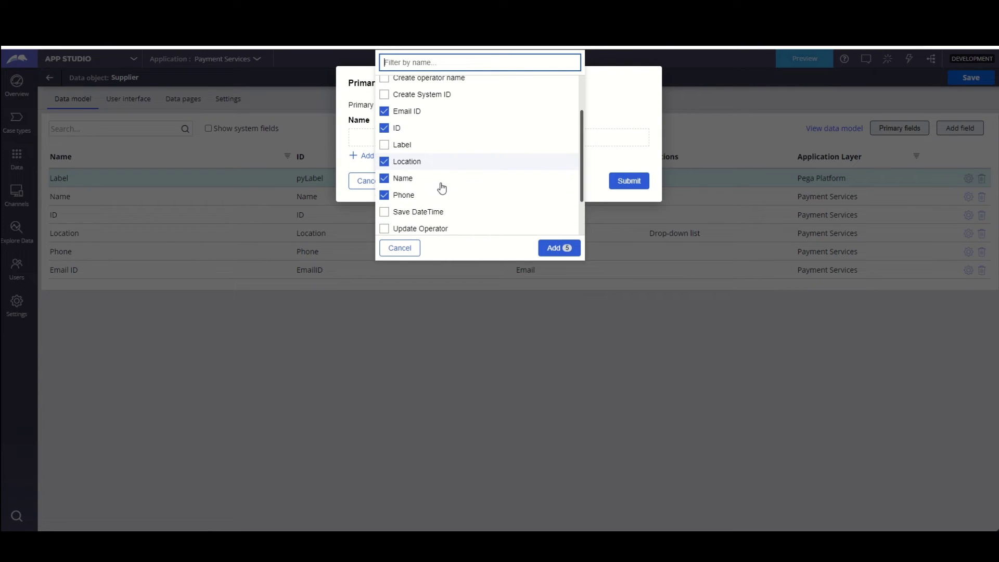
{"action": "left_click", "coordinate": [542, 248]}
{"action": "left_click", "coordinate": [620, 272]}
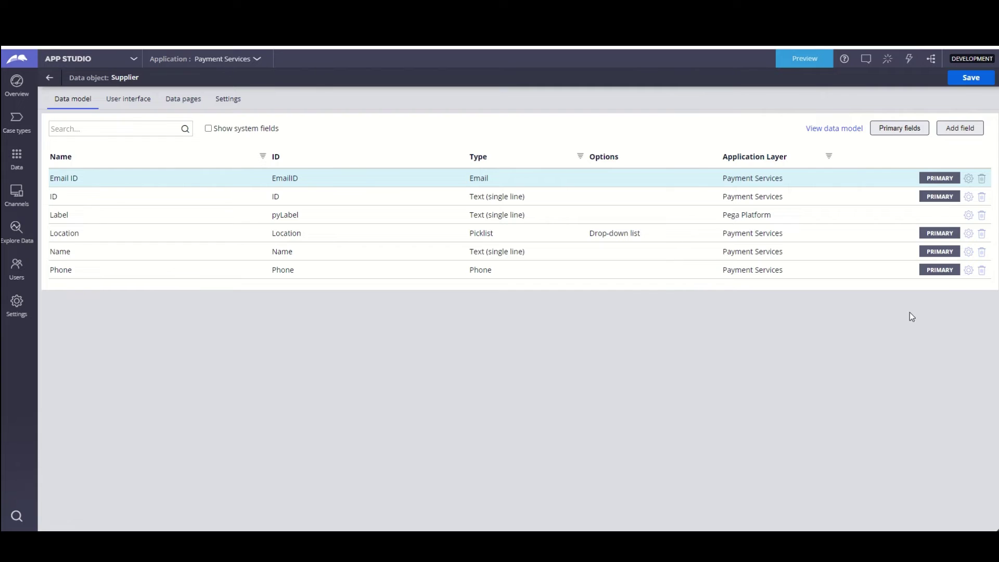
- Save Supplier, return to Payment Request's data model, and open the Product data object
{"action": "left_click", "coordinate": [971, 78]}
{"action": "left_click", "coordinate": [49, 79]}
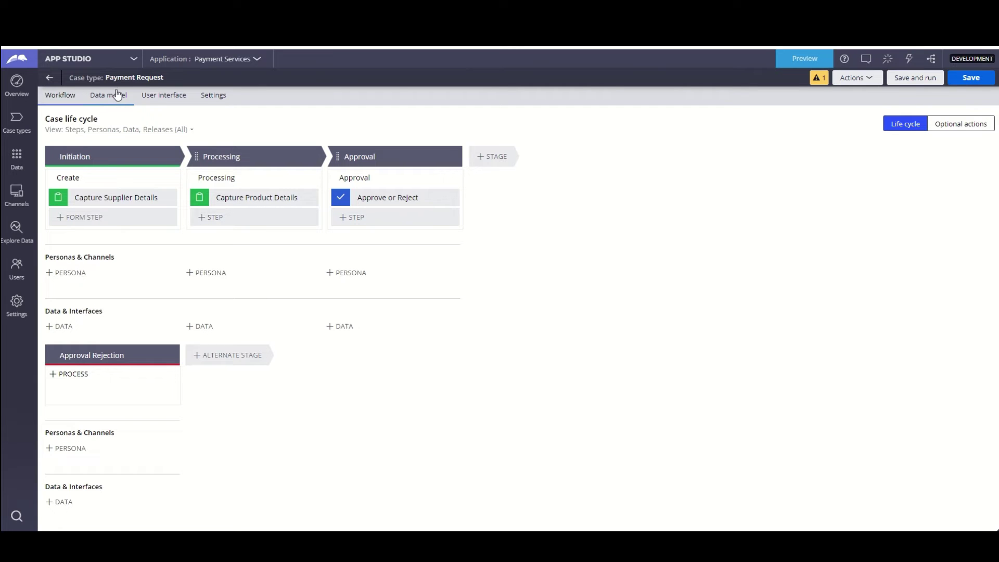
{"action": "left_click", "coordinate": [111, 97]}
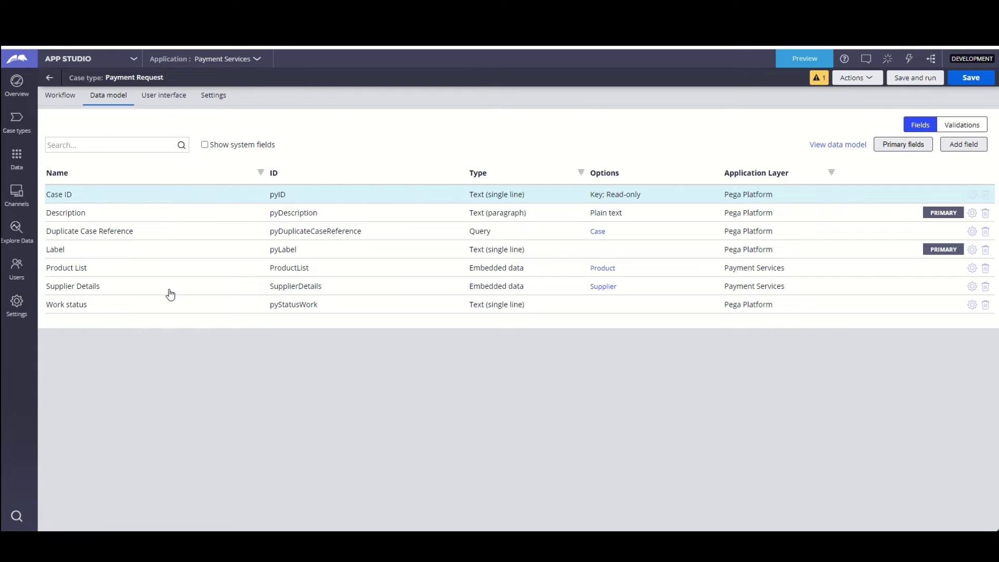
{"action": "left_click", "coordinate": [603, 269]}
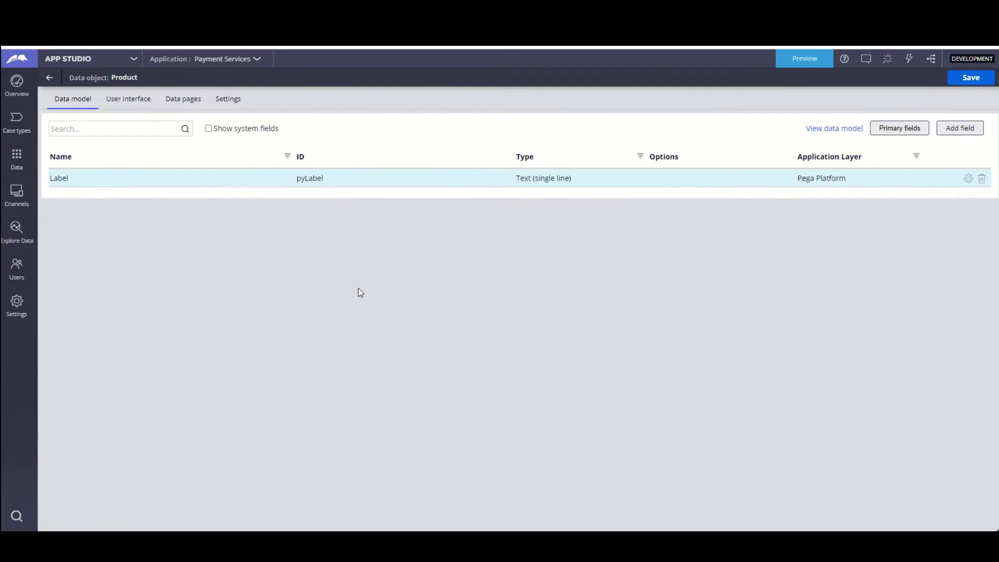
- Add ID and Name fields to the Product data object
{"action": "left_click", "coordinate": [960, 131]}
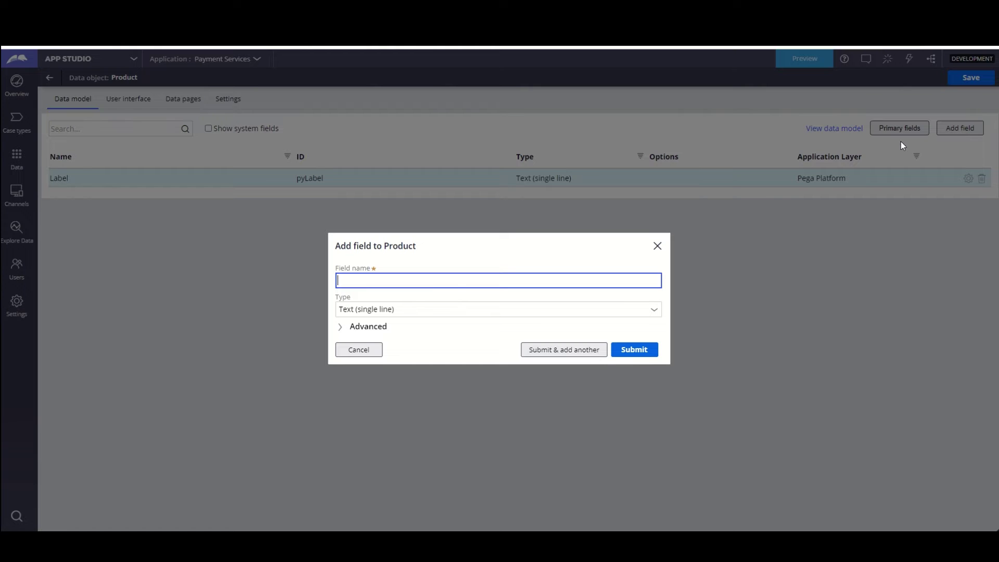
{"action": "left_click", "coordinate": [433, 283]}
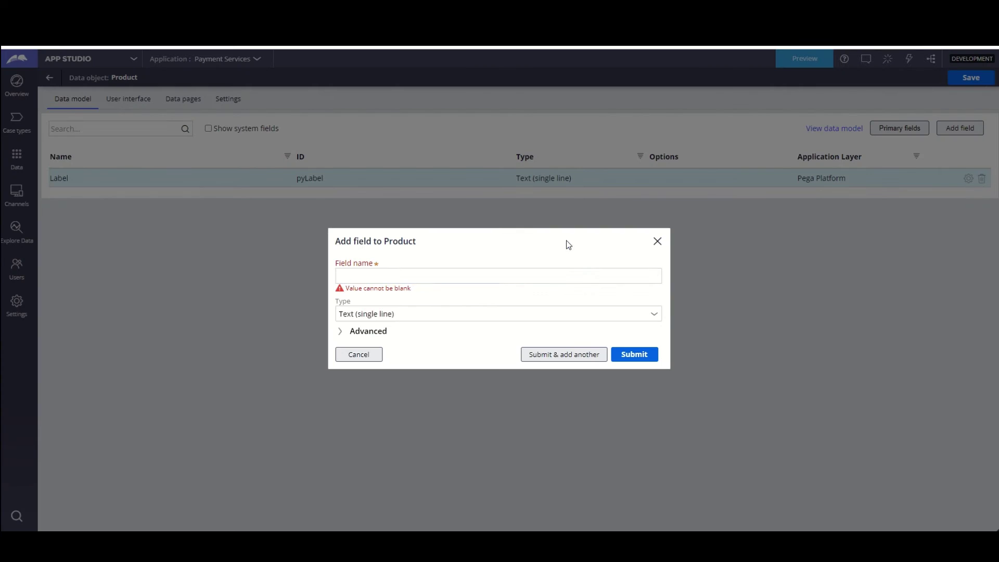
{"action": "left_click", "coordinate": [364, 276]}
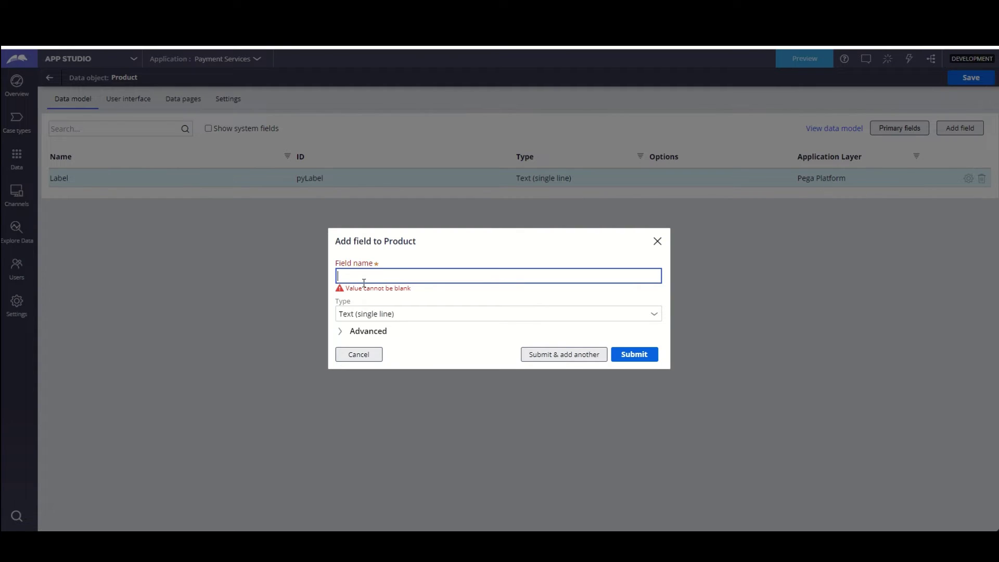
{"action": "type", "text": "ID"}
{"action": "key", "text": "Tab"}
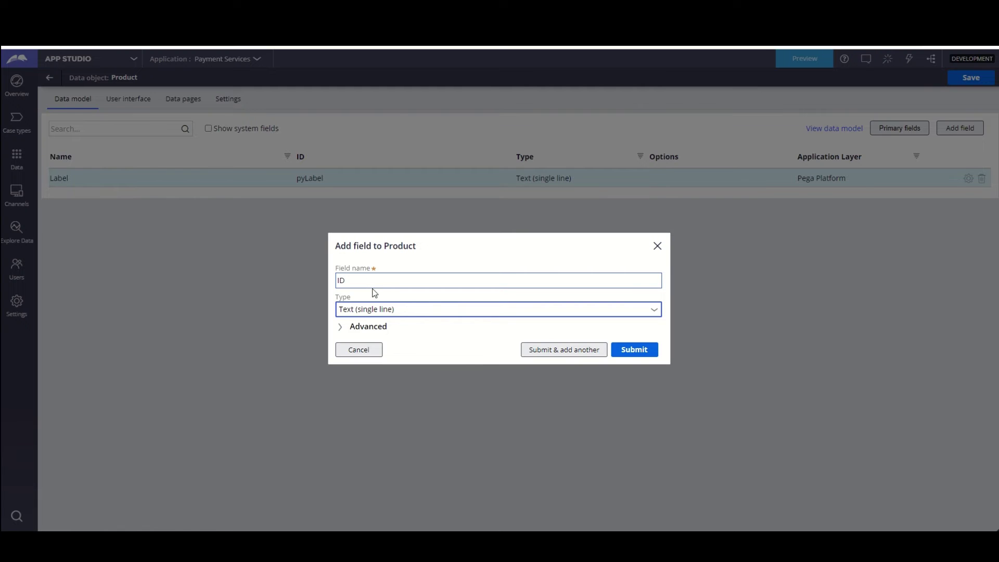
{"action": "left_click", "coordinate": [546, 349]}
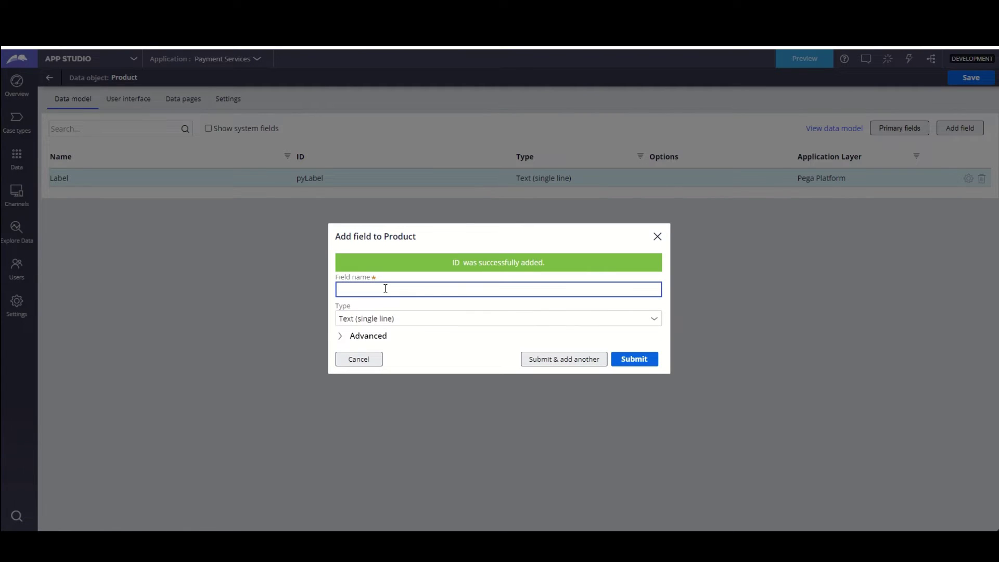
{"action": "type", "text": "Product Name"}
{"action": "key", "text": "ctrl+a"}
{"action": "type", "text": "Name"}
{"action": "key", "text": "Tab"}
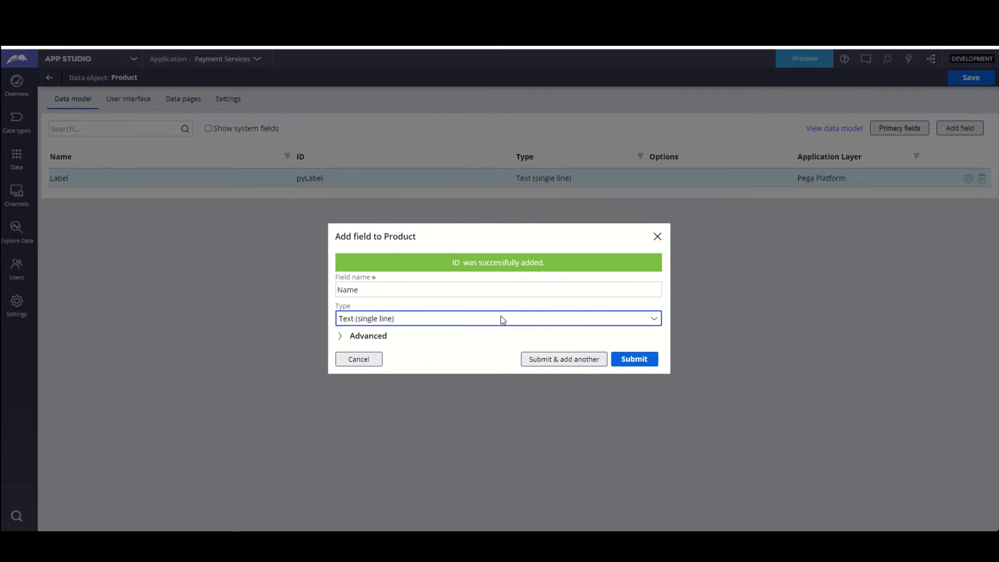
{"action": "left_click", "coordinate": [573, 359]}
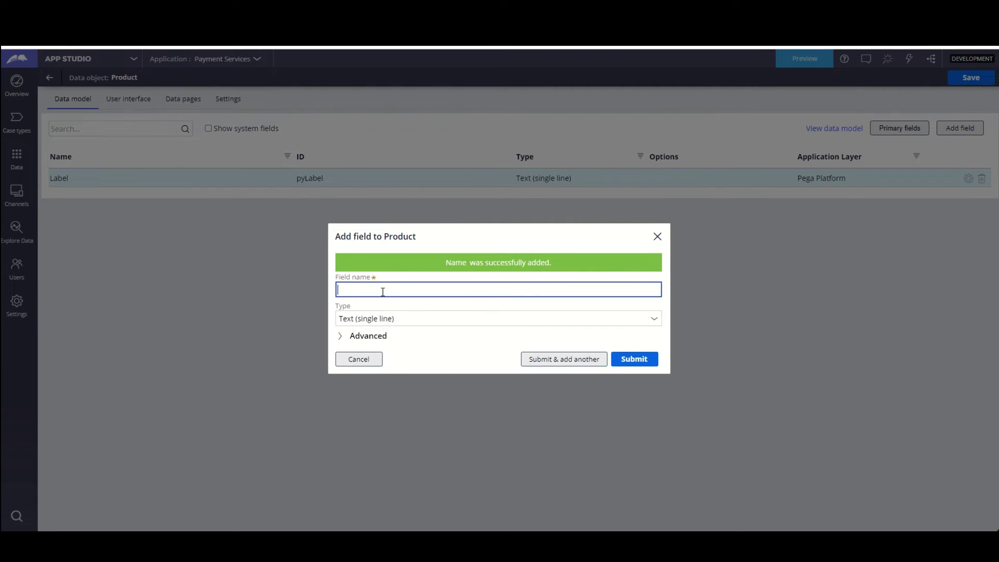
- Add a Quantity field of type Integer to Product
{"action": "type", "text": "Quantity"}
{"action": "key", "text": "Tab"}
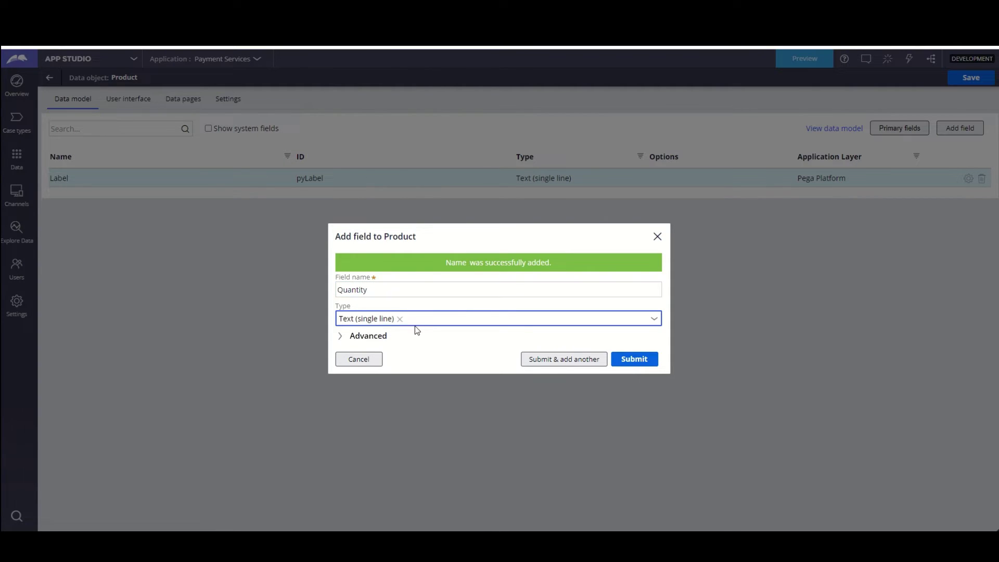
{"action": "left_click", "coordinate": [362, 337]}
{"action": "left_click", "coordinate": [359, 258]}
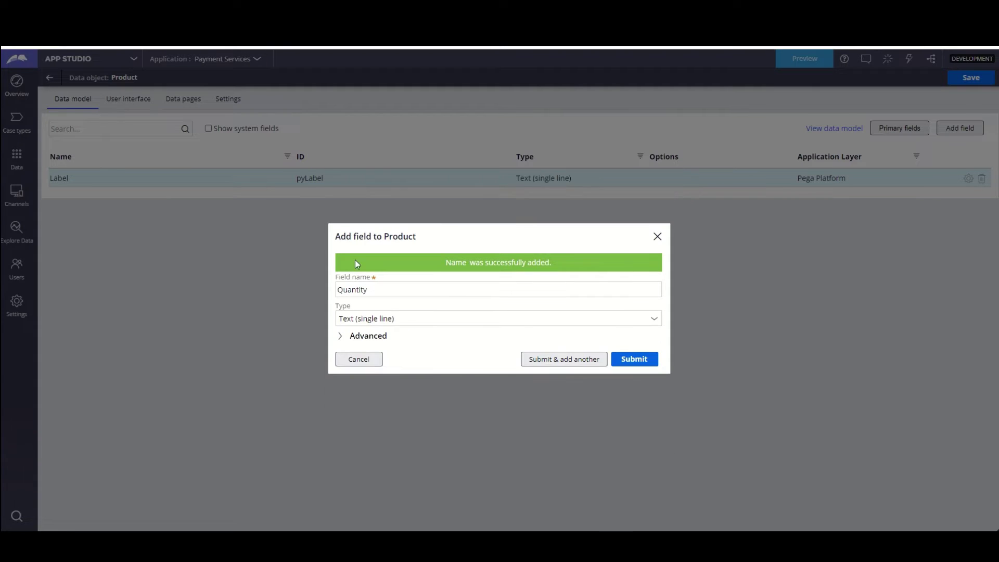
{"action": "left_click", "coordinate": [654, 319]}
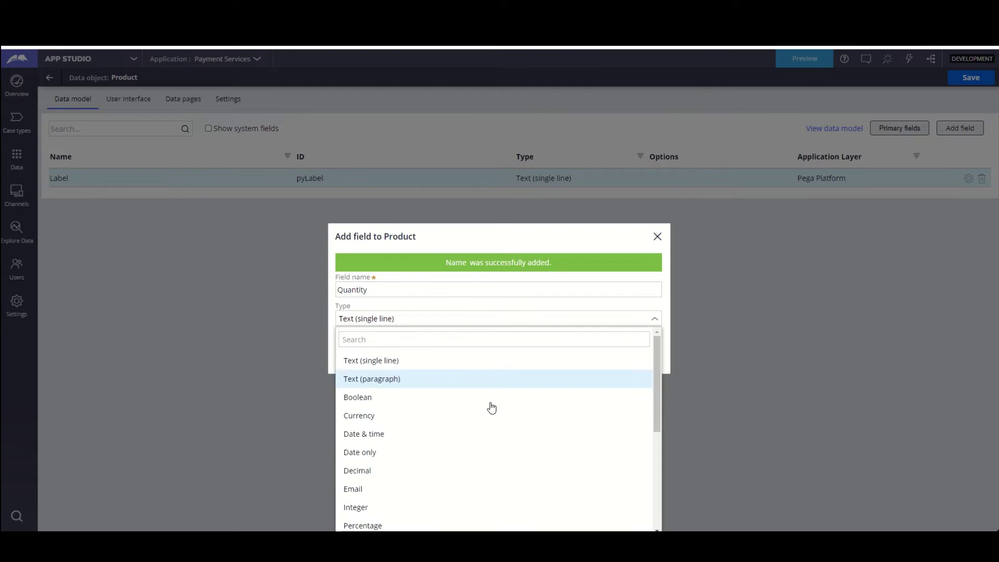
{"action": "left_click", "coordinate": [381, 508]}
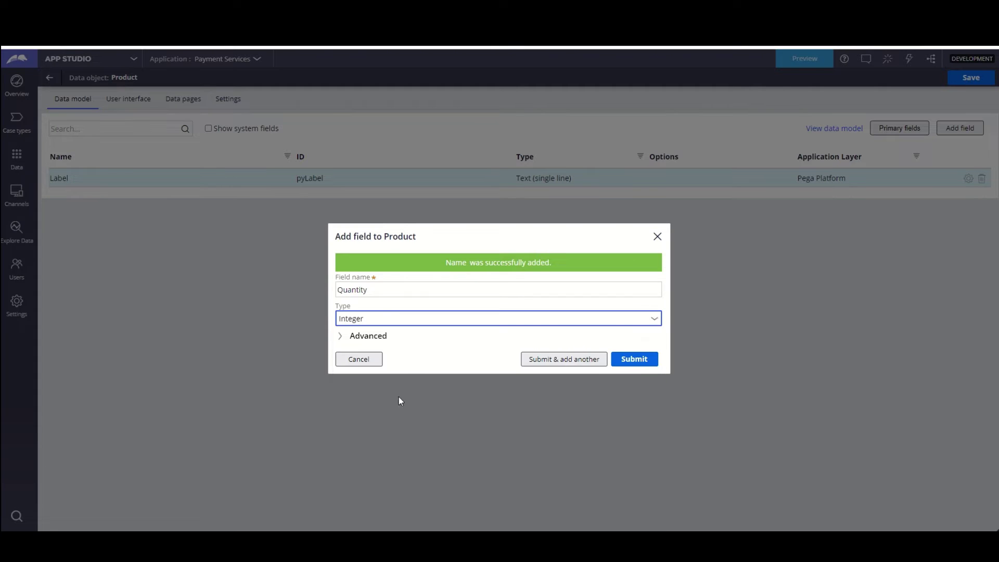
{"action": "left_click", "coordinate": [584, 360]}
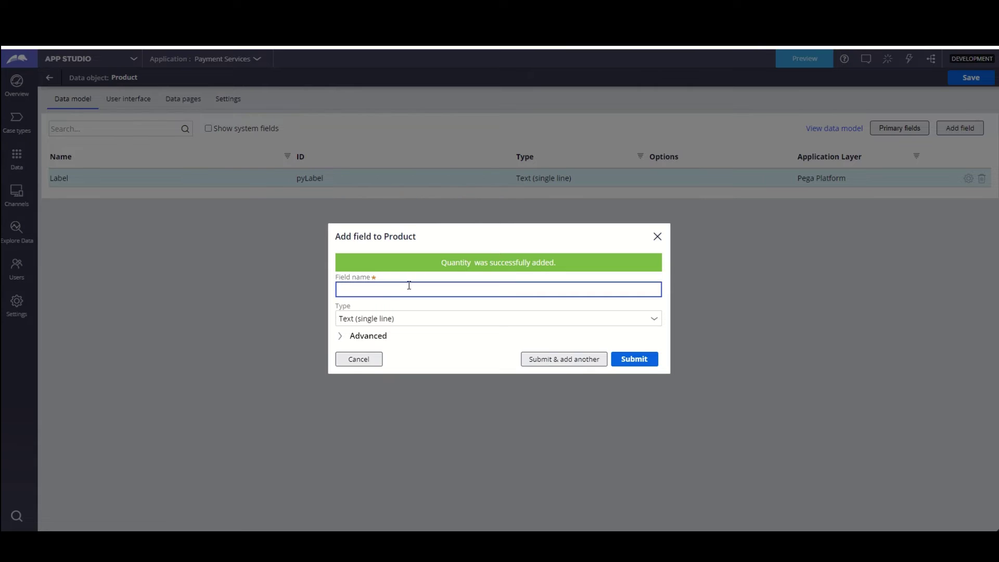
- Add a Currency Unit Cost field, then enter Total Cost as the next field name
{"action": "type", "text": "Unit Cost"}
{"action": "left_click", "coordinate": [658, 321]}
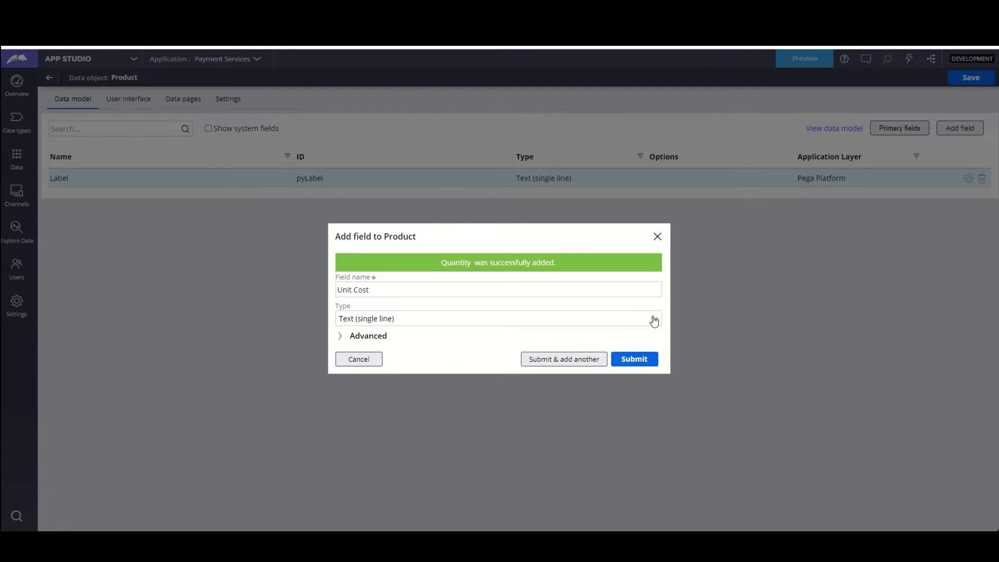
{"action": "left_click", "coordinate": [655, 321]}
{"action": "left_click", "coordinate": [378, 417]}
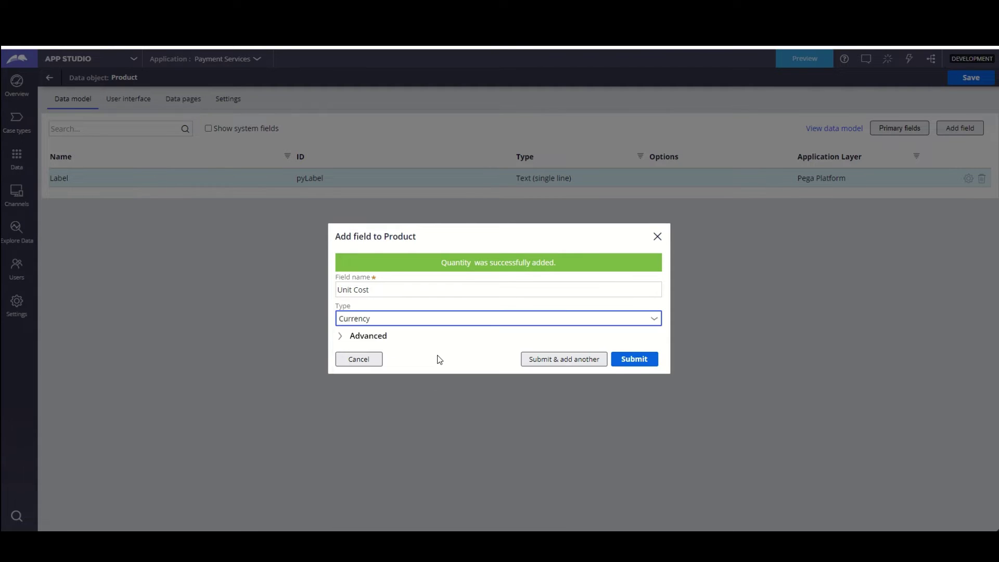
{"action": "left_click", "coordinate": [437, 359]}
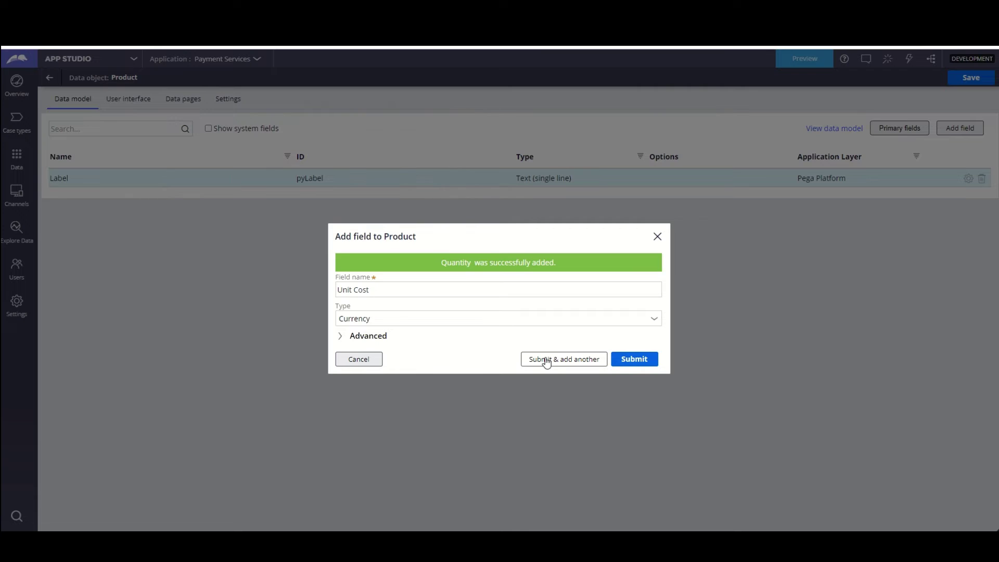
{"action": "left_click", "coordinate": [546, 361]}
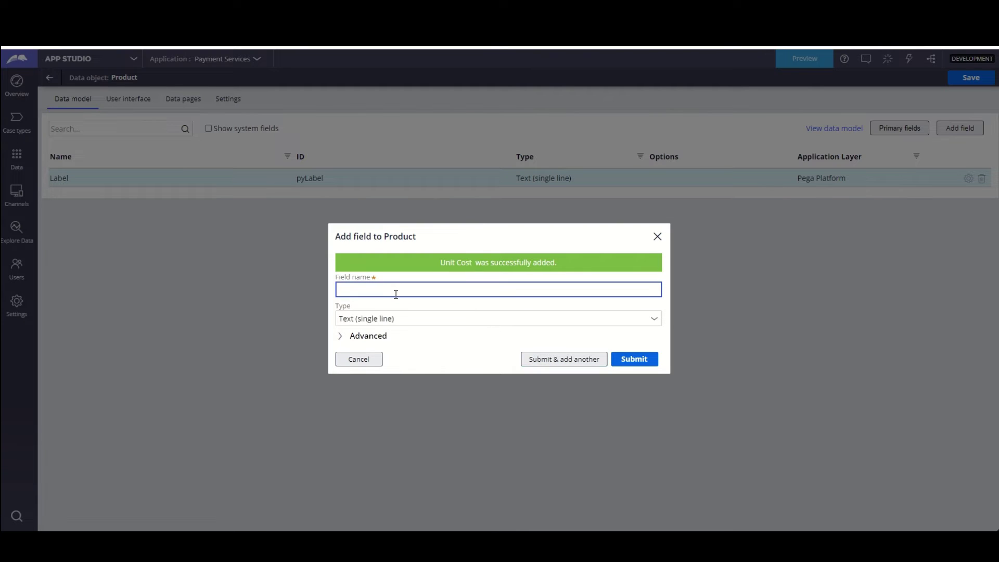
{"action": "type", "text": "Total Cost"}
{"action": "key", "text": "Tab"}
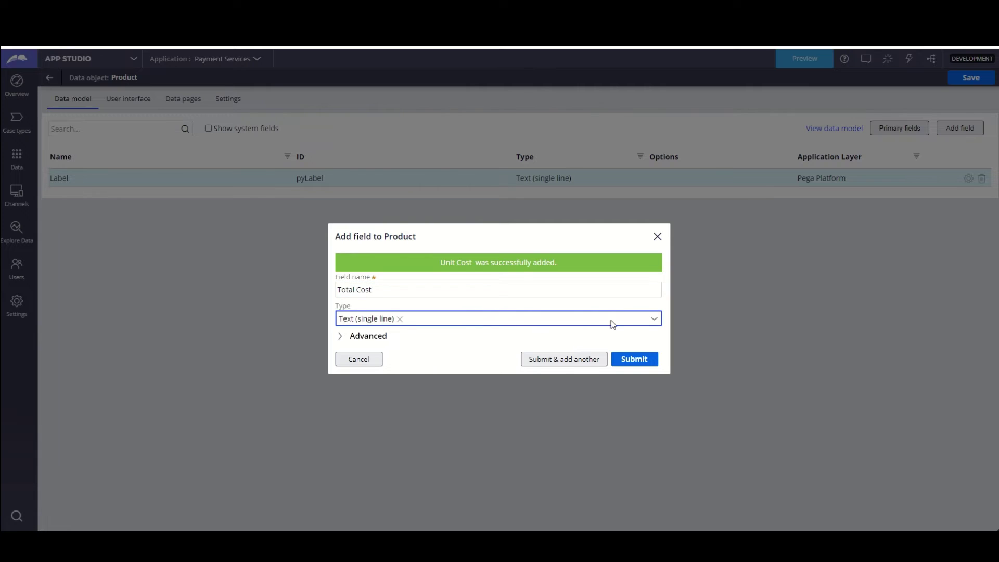
- Make Total Cost a Currency field calculated by the expression .UnitCost*.Quantity
{"action": "left_click", "coordinate": [654, 322]}
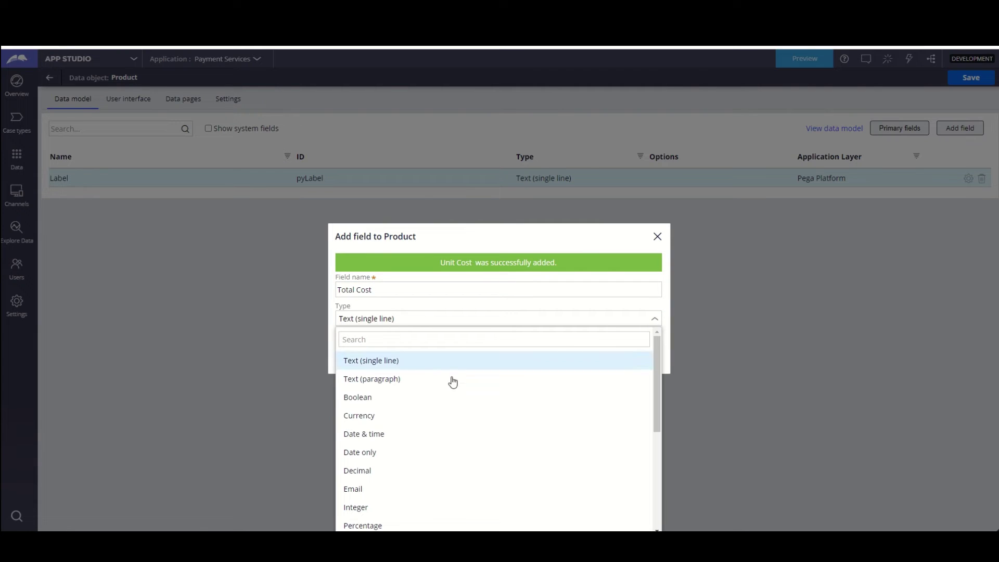
{"action": "left_click", "coordinate": [374, 417]}
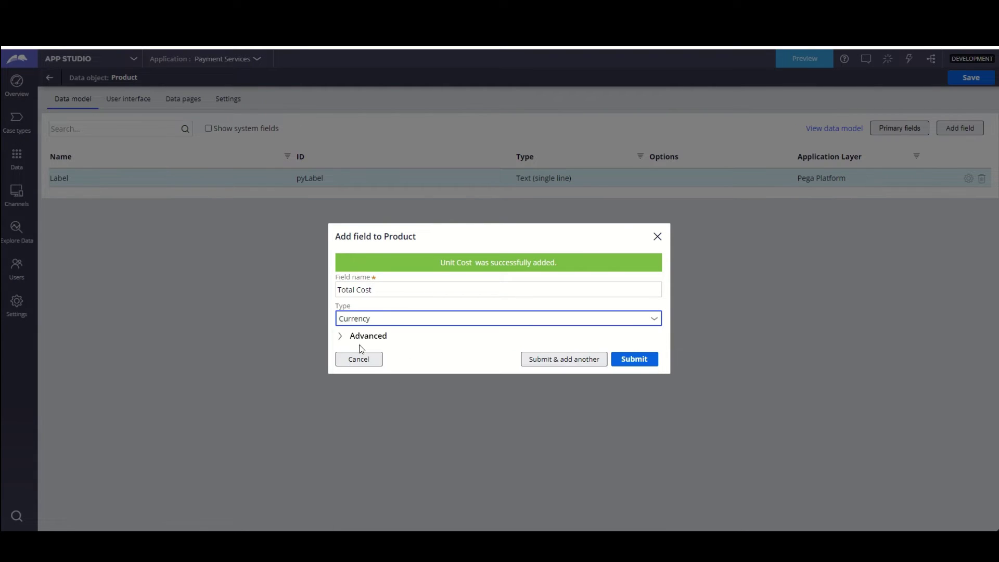
{"action": "left_click", "coordinate": [341, 336]}
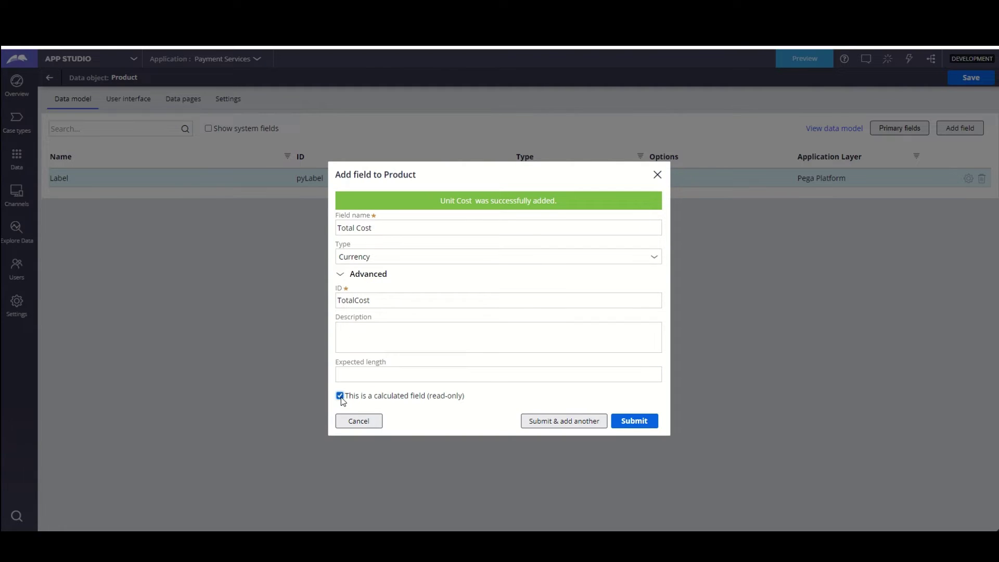
{"action": "left_click", "coordinate": [427, 417]}
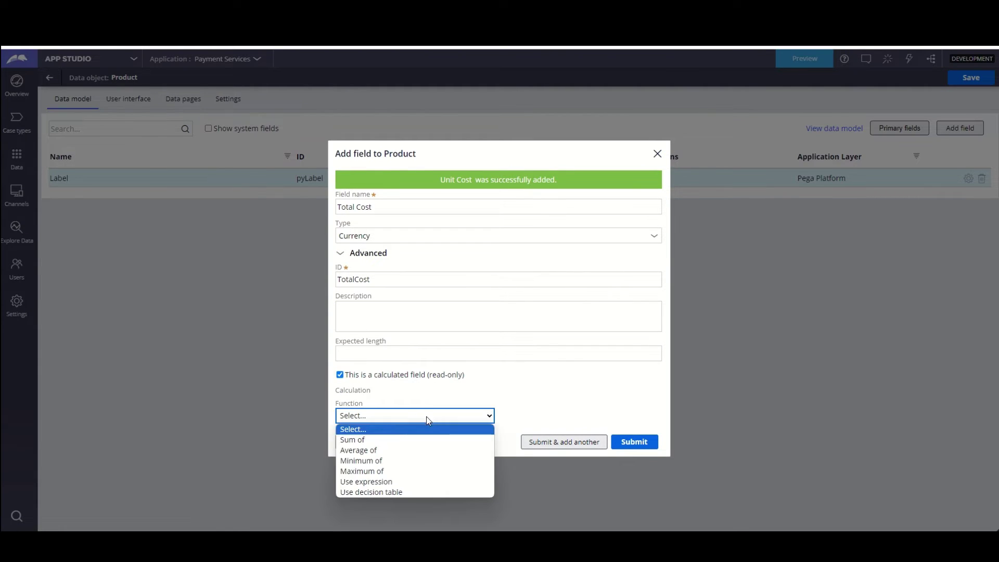
{"action": "left_click", "coordinate": [385, 483]}
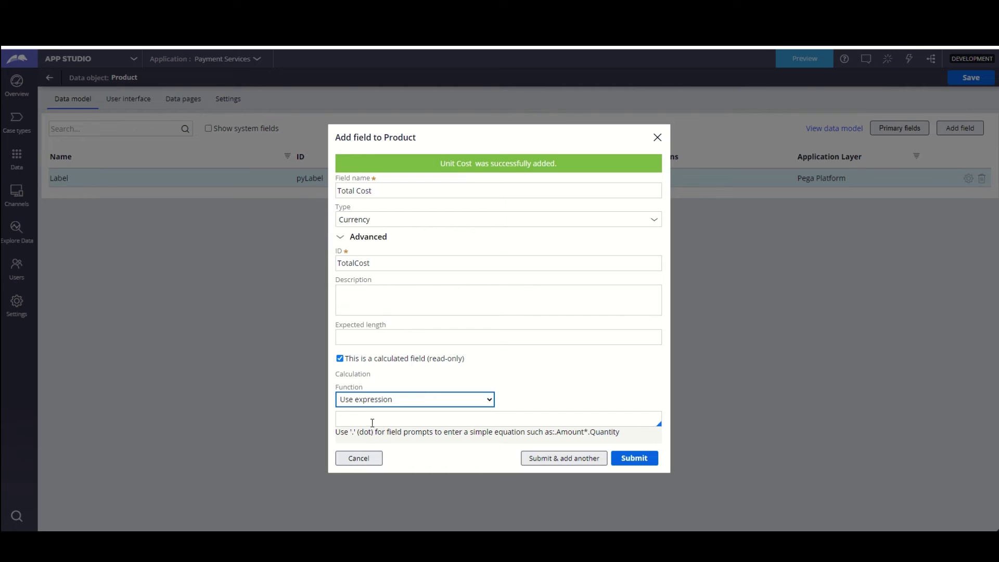
{"action": "left_click", "coordinate": [368, 421]}
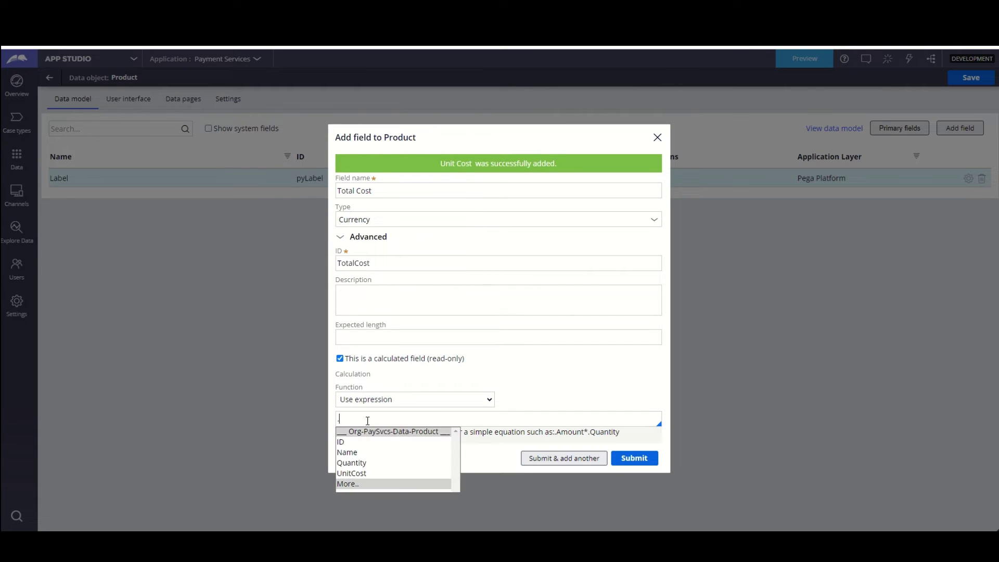
{"action": "type", "text": ".Un"}
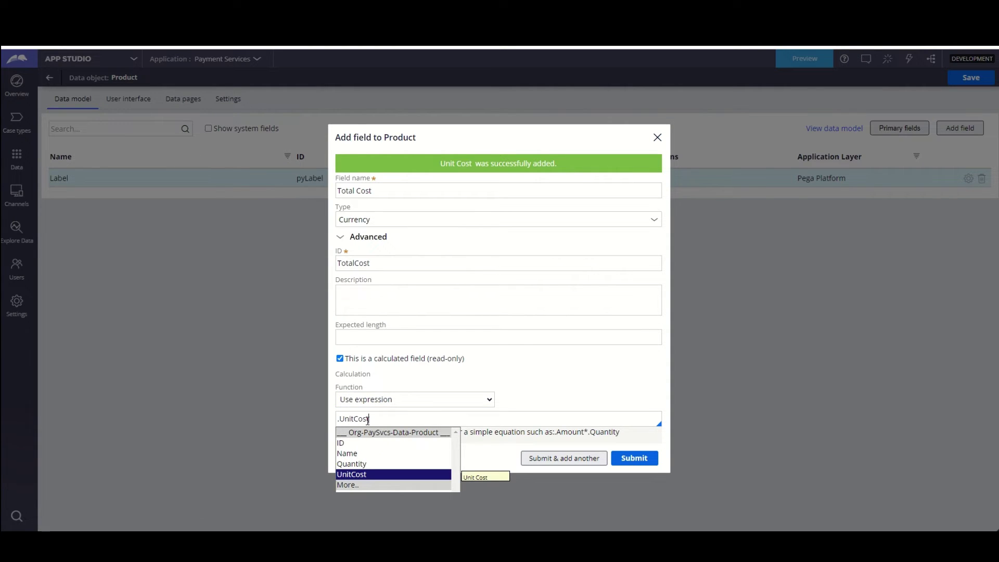
{"action": "type", "text": "itCost*"}
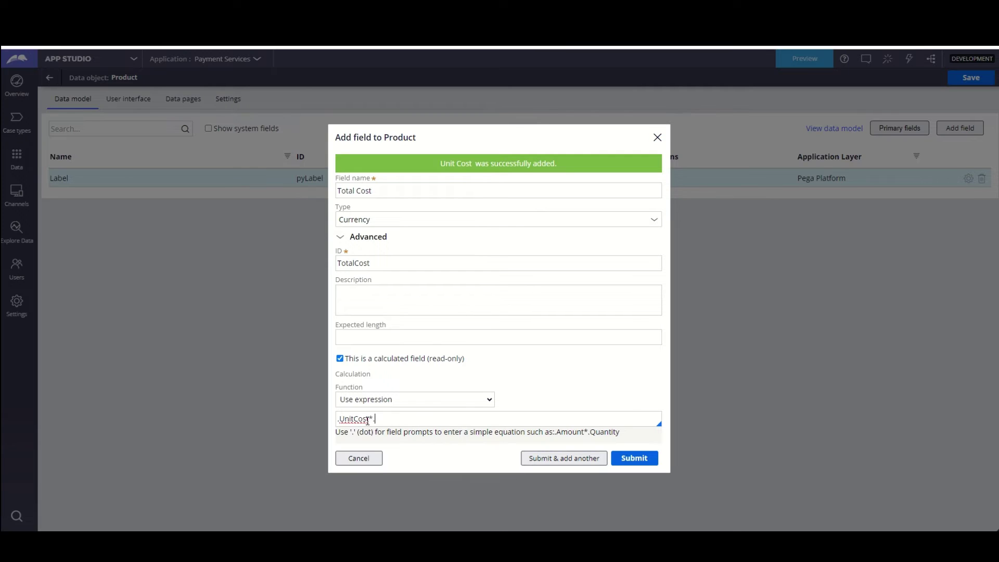
{"action": "type", "text": ".Quantity"}
- Submit Total Cost and make ID, Name, Quantity, Total Cost and Unit Cost Product's primary fields
{"action": "left_click", "coordinate": [633, 465]}
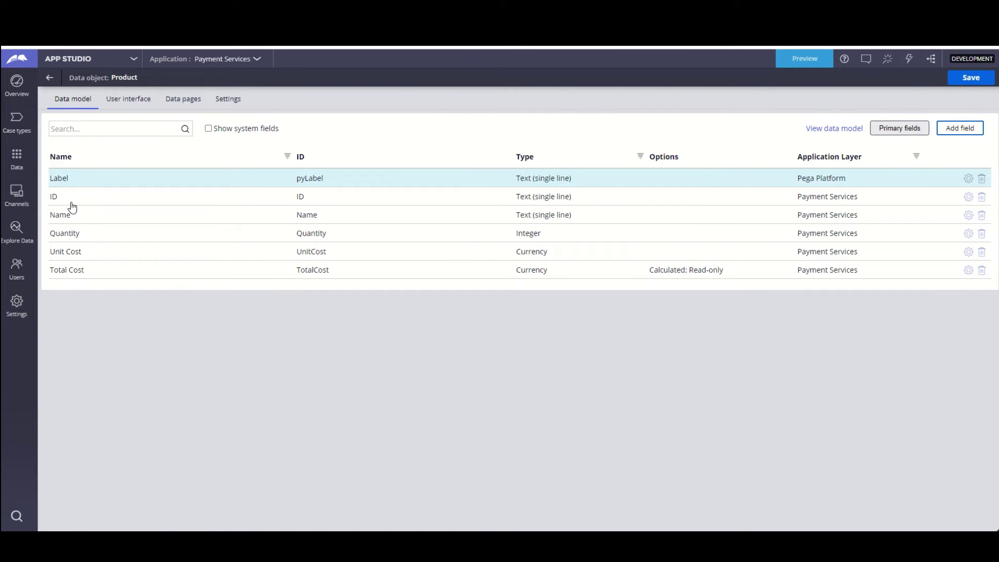
{"action": "left_click", "coordinate": [910, 131]}
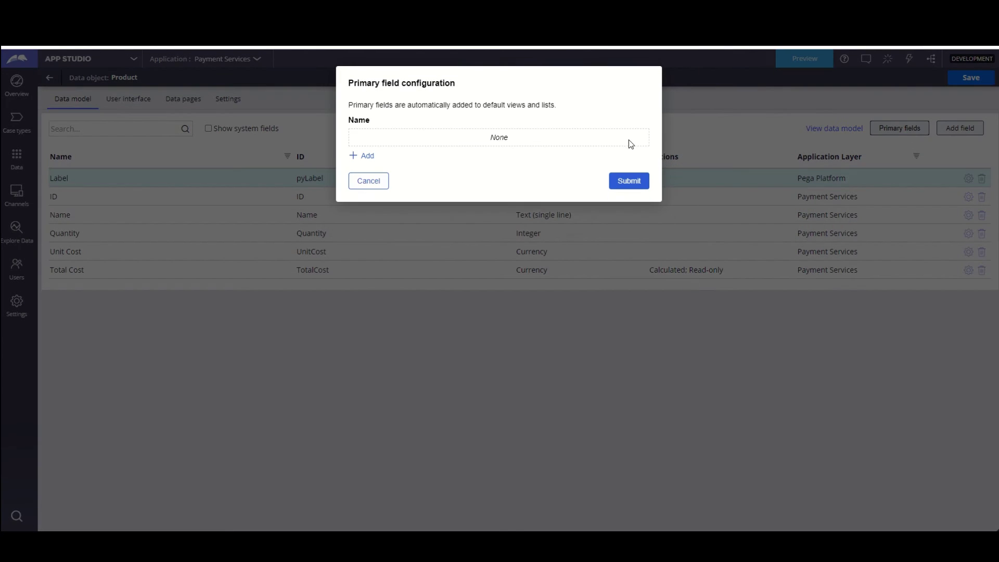
{"action": "left_click", "coordinate": [364, 156]}
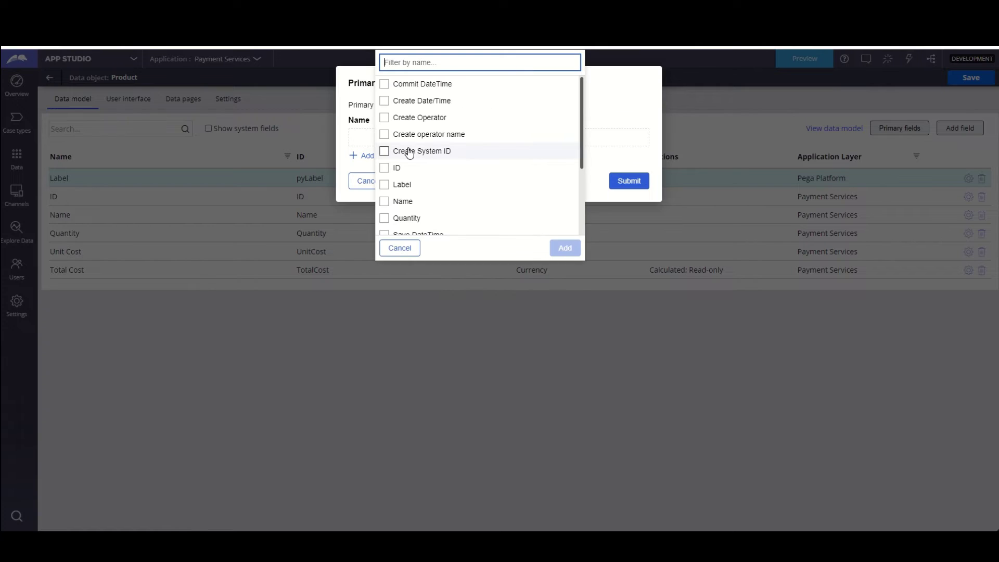
{"action": "left_click", "coordinate": [384, 167]}
{"action": "left_click", "coordinate": [384, 201]}
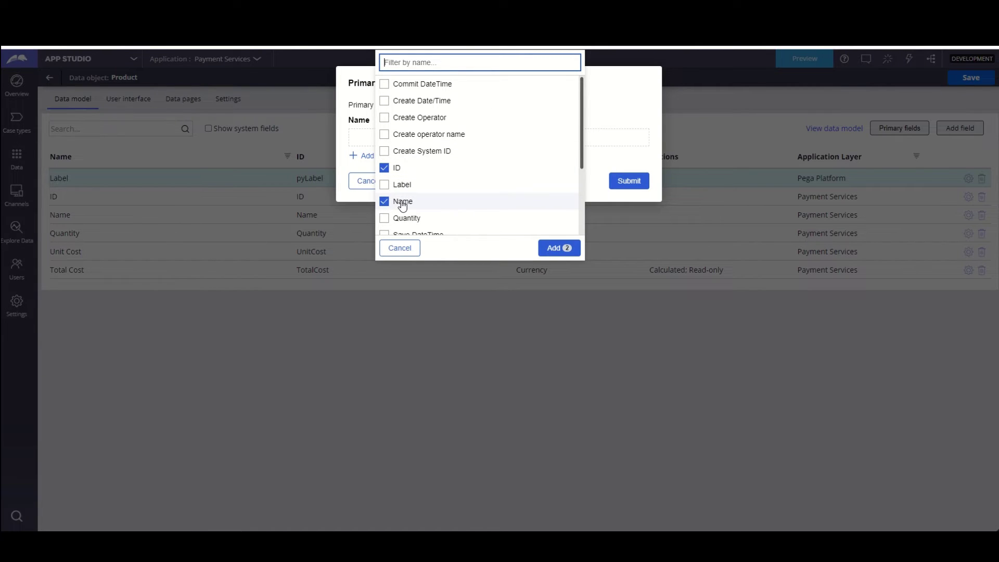
{"action": "scroll", "coordinate": [387, 183], "scroll_direction": "down", "scroll_amount": 1}
{"action": "left_click", "coordinate": [385, 166]}
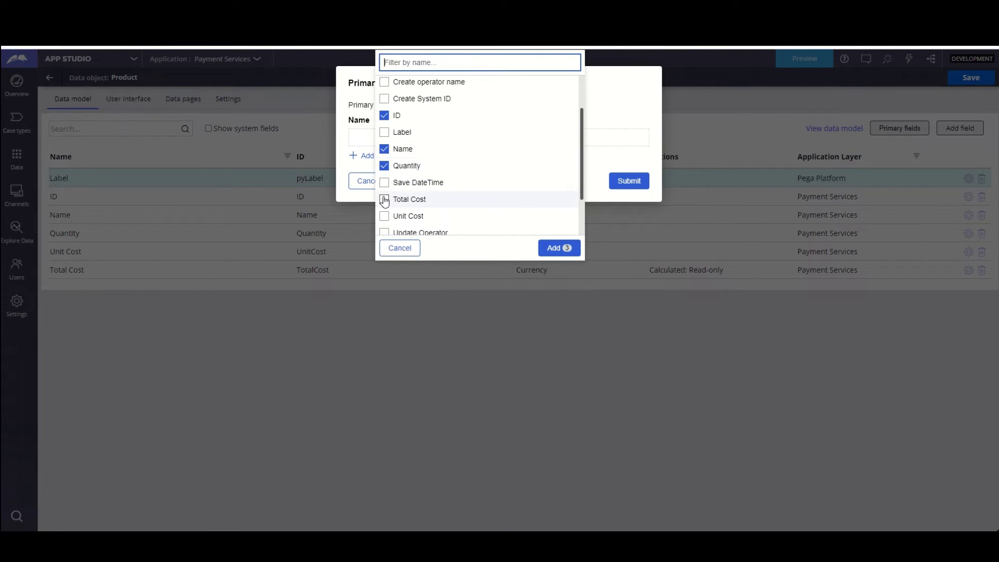
{"action": "left_click", "coordinate": [384, 200]}
{"action": "left_click", "coordinate": [384, 218]}
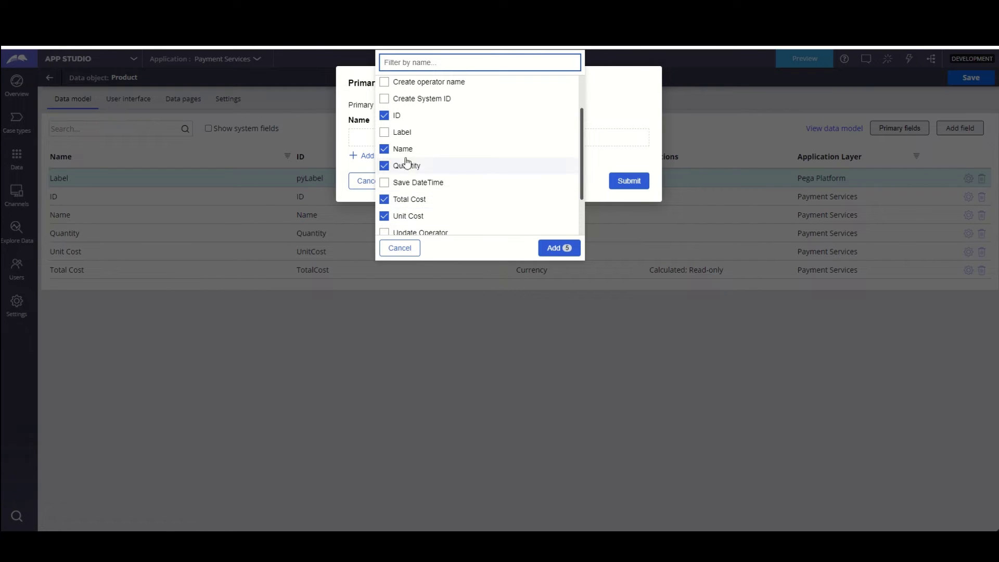
{"action": "left_click", "coordinate": [550, 249]}
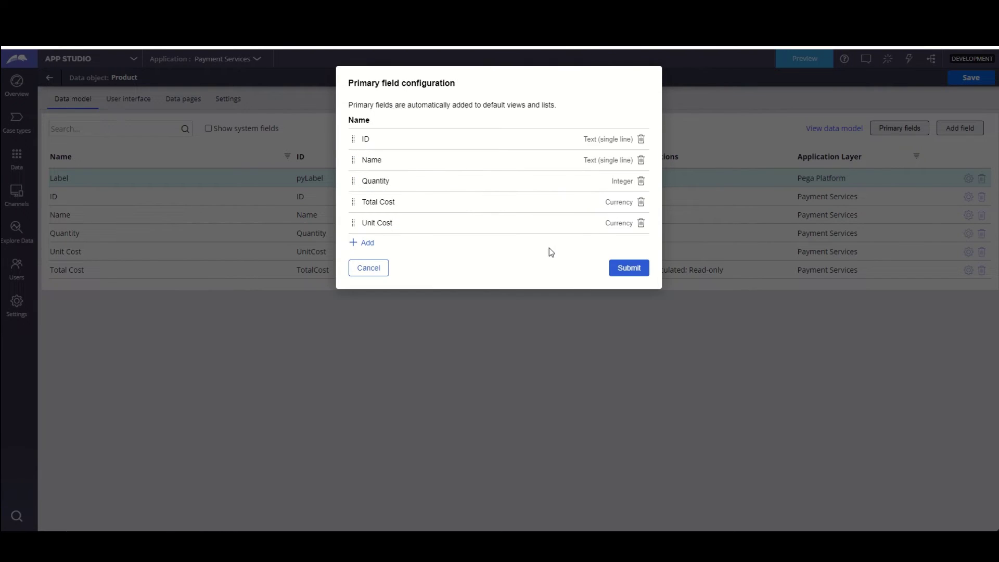
{"action": "left_click", "coordinate": [616, 272]}
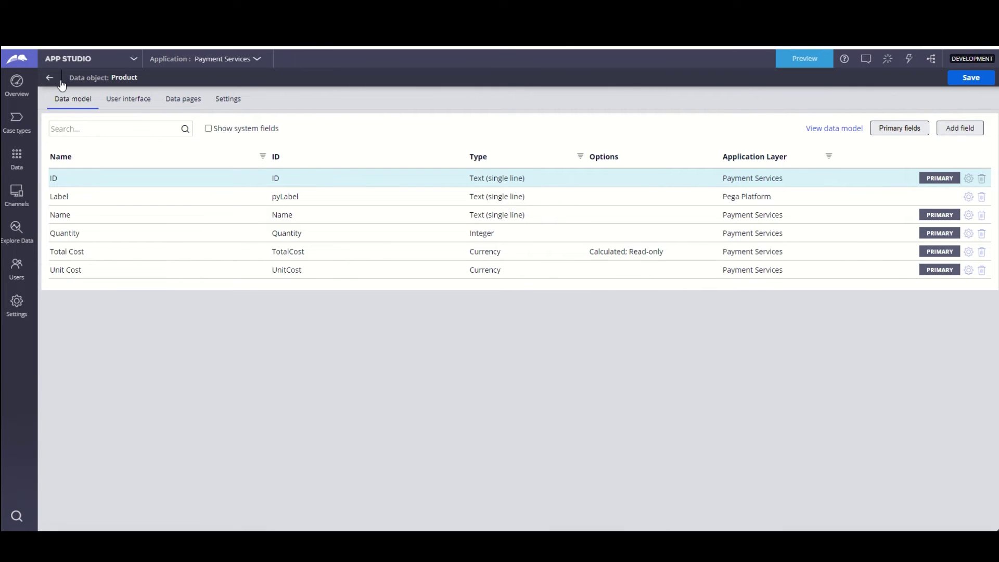
{"action": "left_click", "coordinate": [49, 77]}
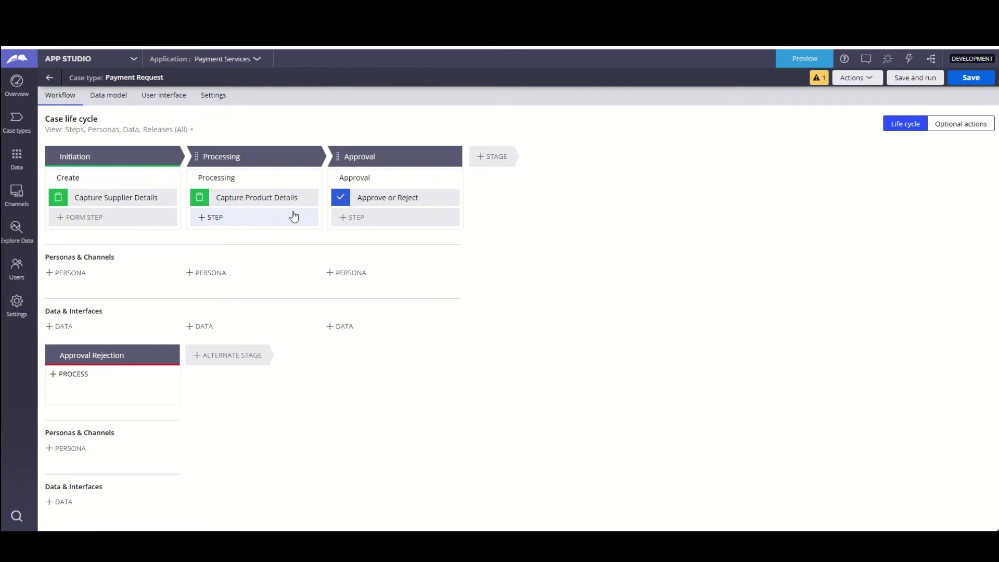
- Go back to the PaymentRequest case type and view its data model with Product List and Supplier Details
{"action": "left_click", "coordinate": [49, 78]}
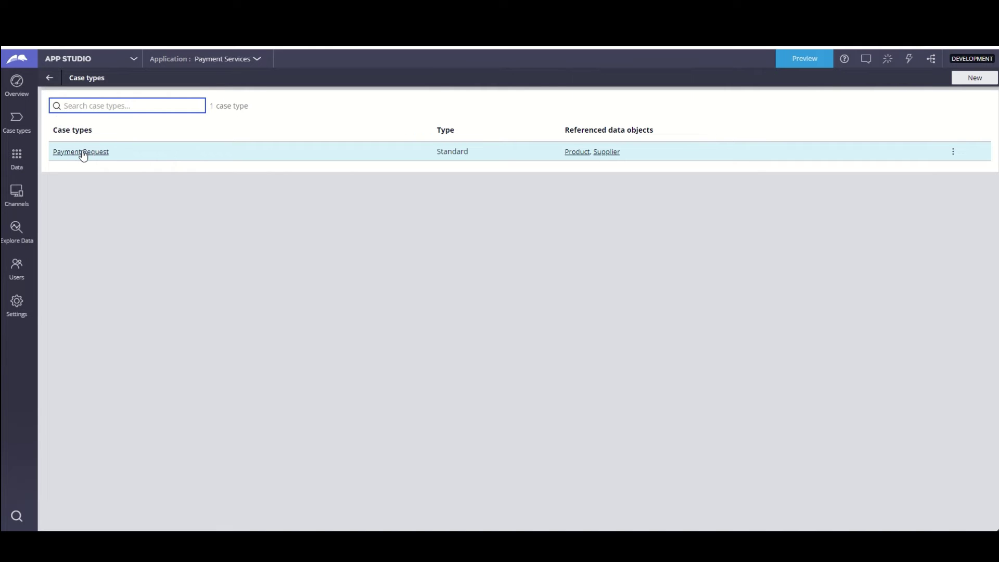
{"action": "left_click", "coordinate": [82, 152]}
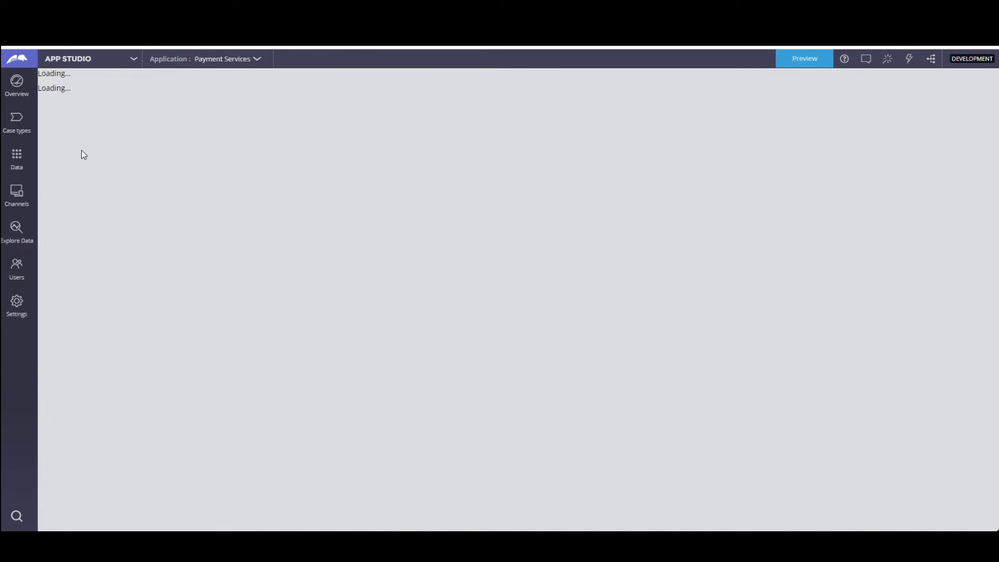
{"action": "left_click", "coordinate": [81, 154]}
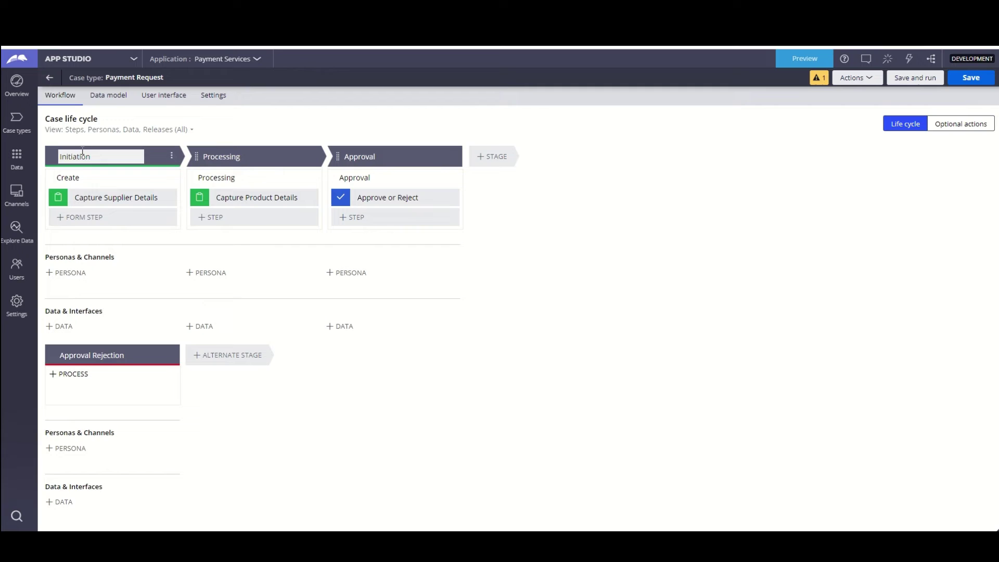
{"action": "left_click", "coordinate": [225, 158]}
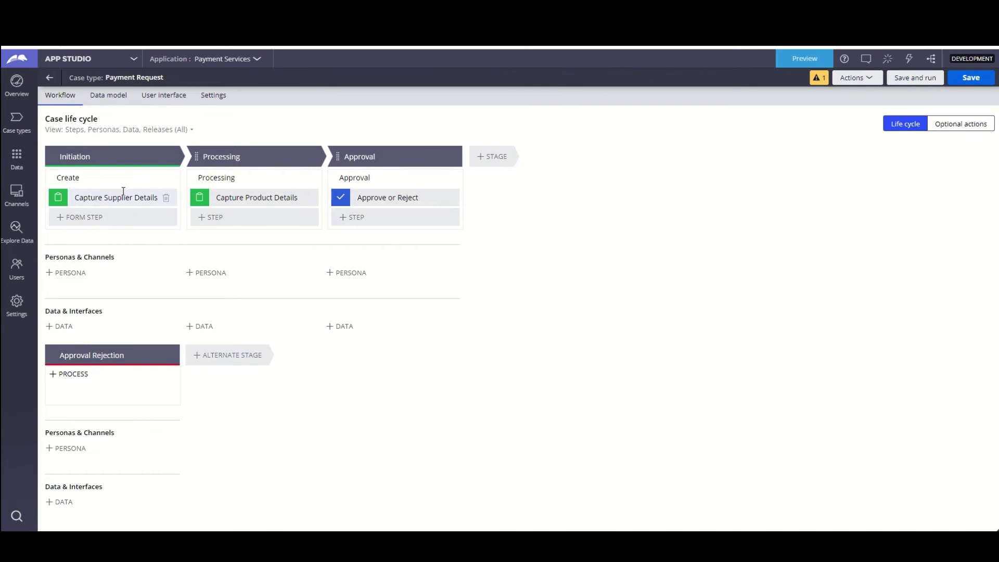
{"action": "left_click", "coordinate": [111, 97]}
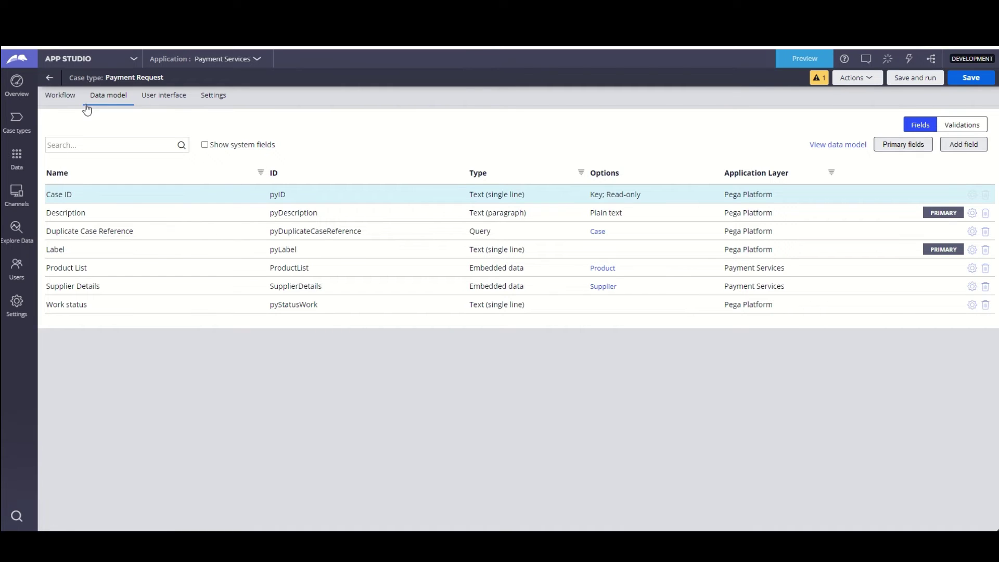
- Return to the Payment Request life cycle and select the Capture Supplier Details step
{"action": "left_click", "coordinate": [65, 97]}
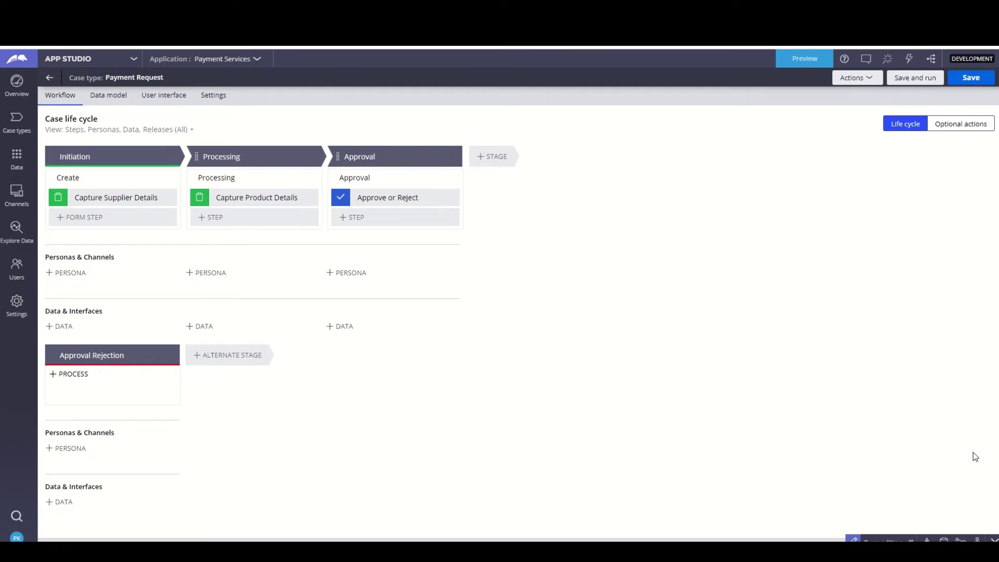
{"action": "left_click", "coordinate": [136, 198]}
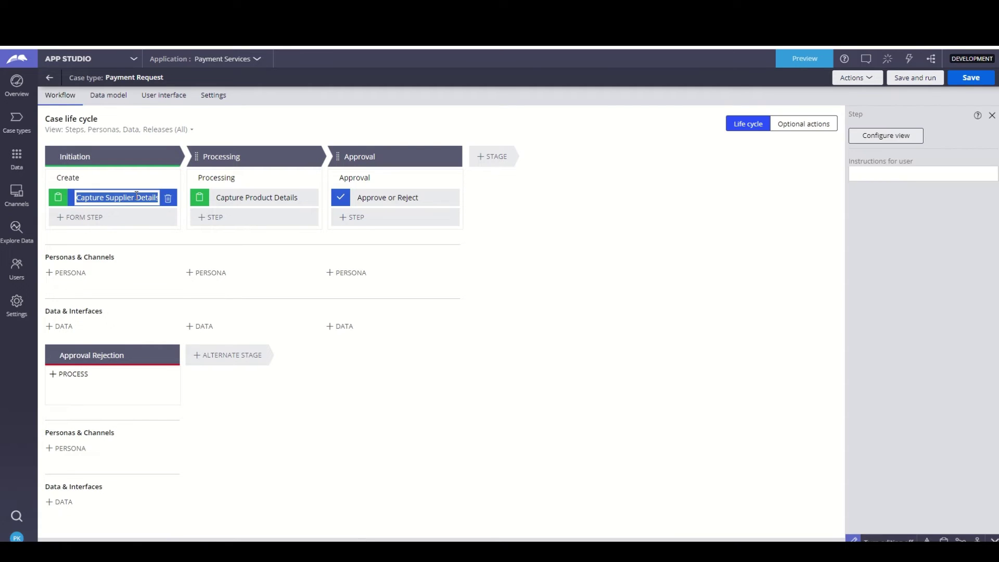
- Open the supplier step's view editor, keeping the Default form template with one column
{"action": "left_click", "coordinate": [899, 136]}
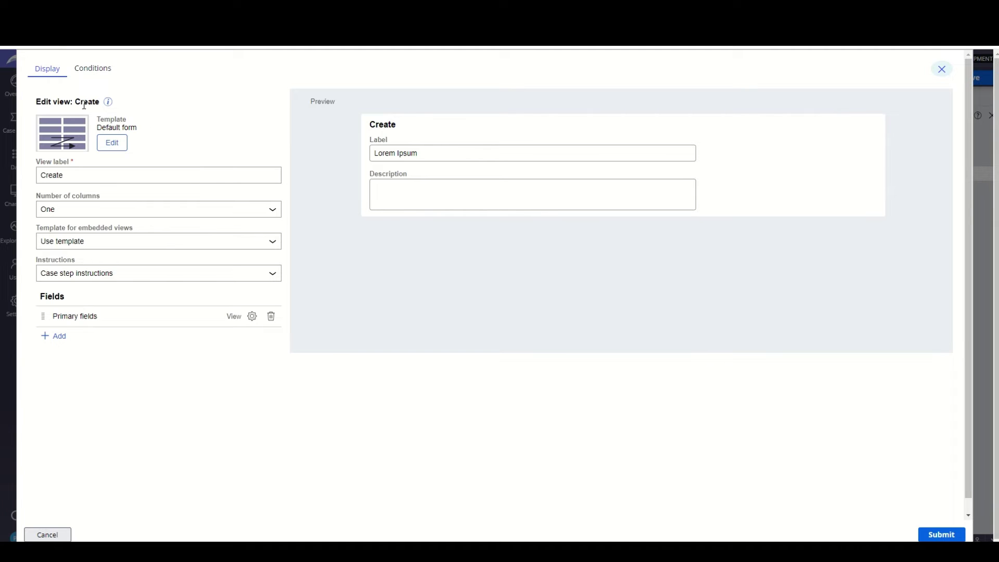
{"action": "left_click", "coordinate": [119, 143]}
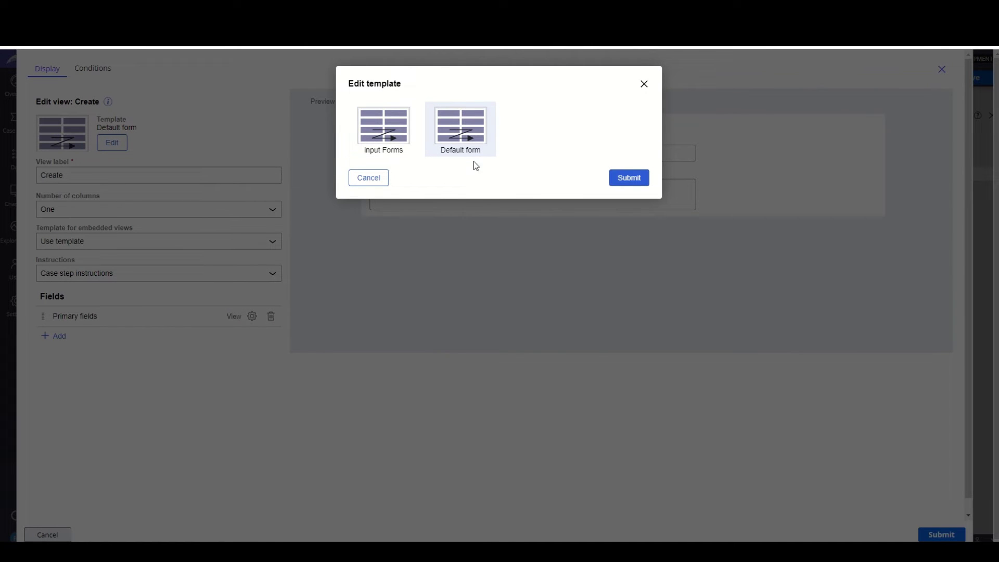
{"action": "left_click", "coordinate": [645, 86]}
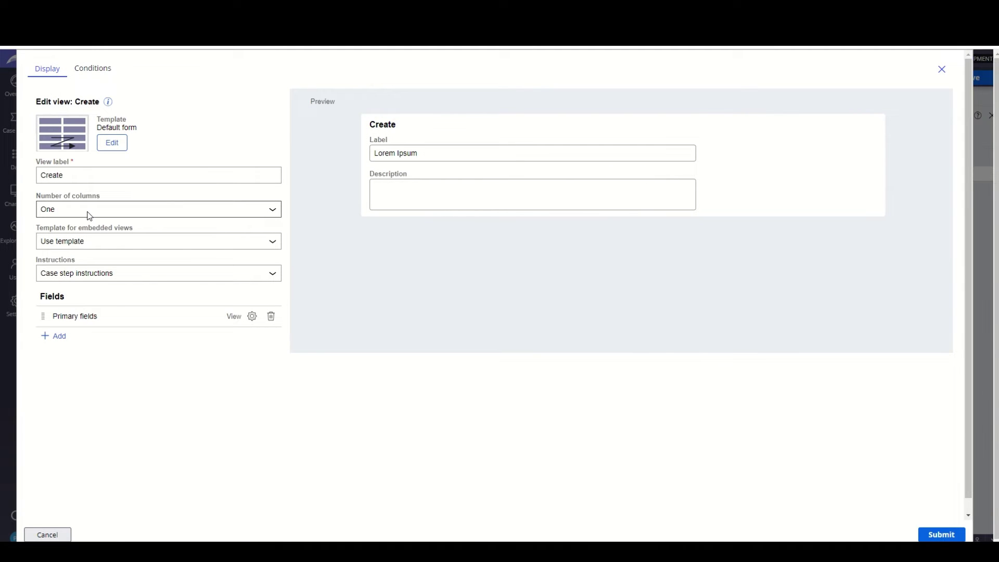
{"action": "left_click", "coordinate": [89, 215]}
{"action": "left_click", "coordinate": [89, 215]}
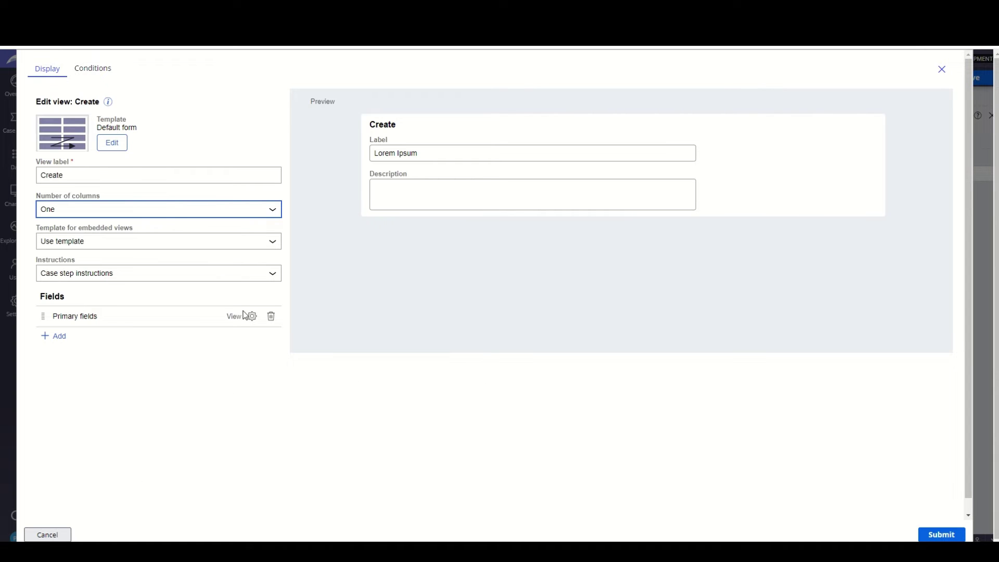
- Cancel the Create view editor so no changes are kept
{"action": "left_click", "coordinate": [47, 534]}
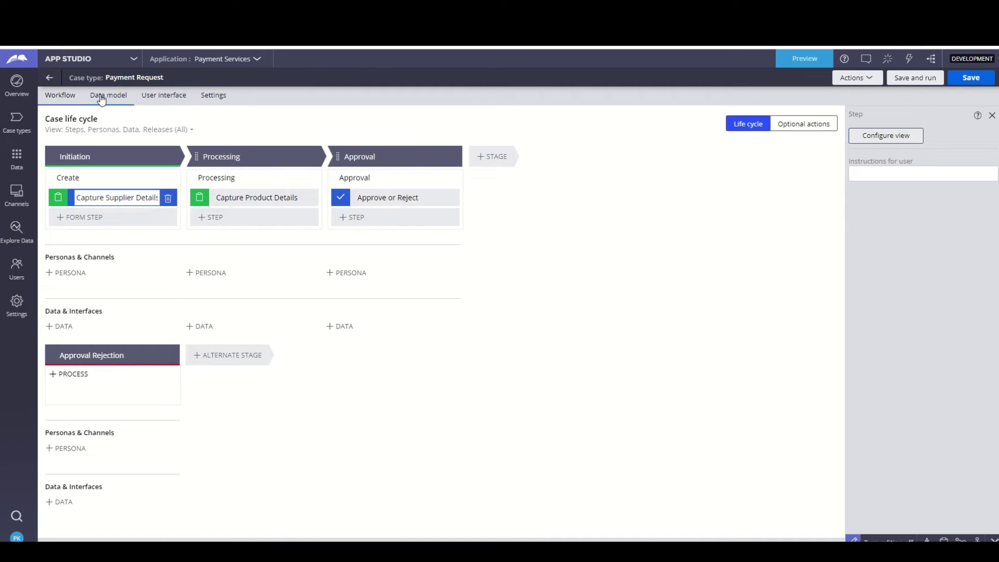
- Open the Payment Request data model's primary fields and tick Product List to add
{"action": "left_click", "coordinate": [102, 99]}
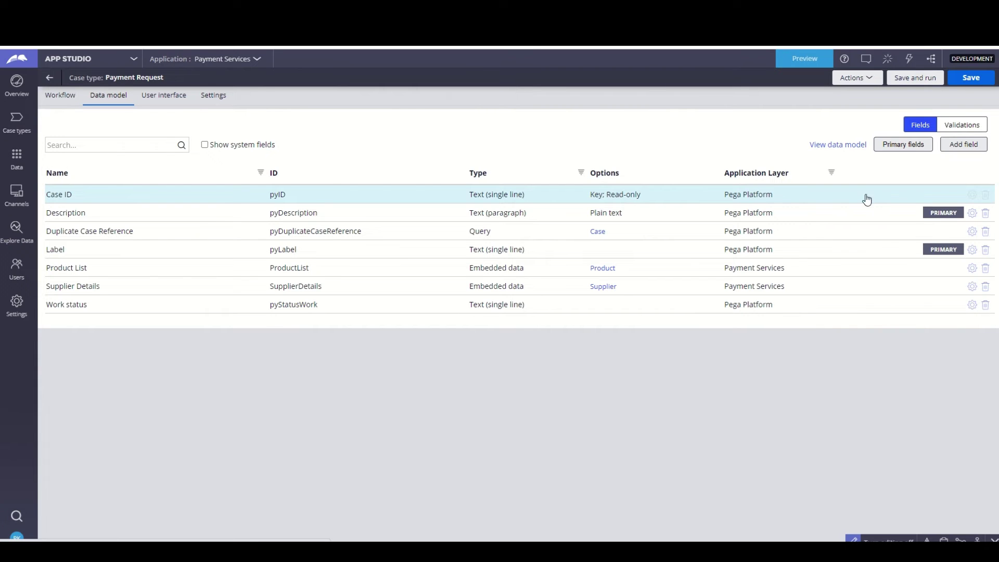
{"action": "left_click", "coordinate": [912, 144]}
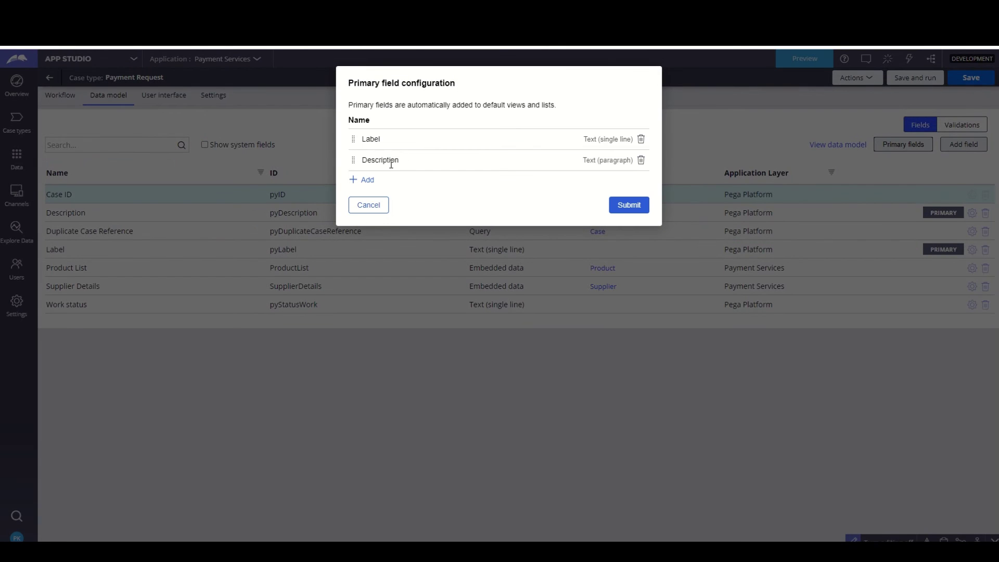
{"action": "left_click", "coordinate": [366, 180]}
{"action": "scroll", "coordinate": [401, 237], "scroll_direction": "down", "scroll_amount": 2}
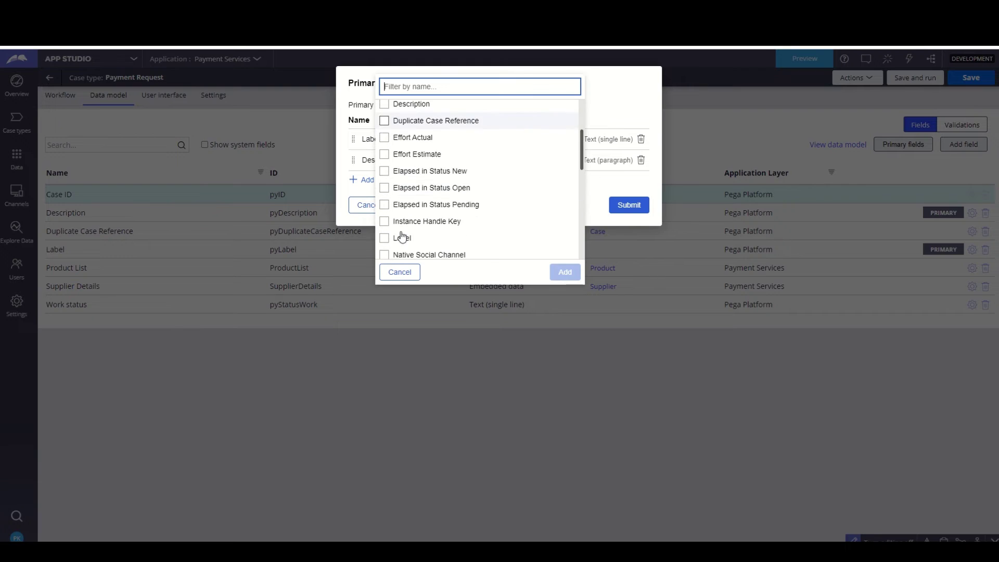
{"action": "scroll", "coordinate": [390, 203], "scroll_direction": "down", "scroll_amount": 2}
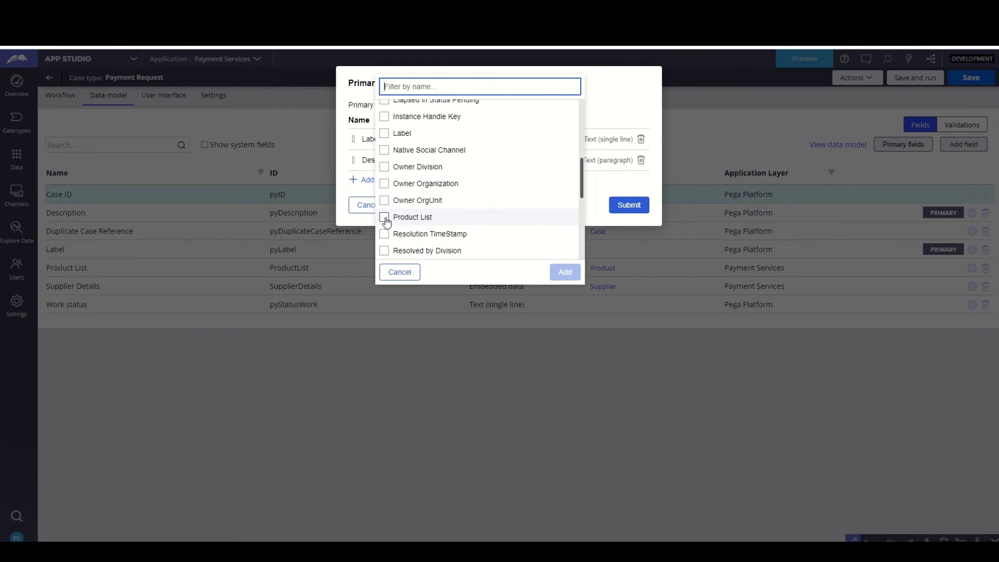
{"action": "left_click", "coordinate": [385, 218]}
- Also add Supplier Details, place it above Product List, and submit the primary fields
{"action": "scroll", "coordinate": [396, 219], "scroll_direction": "down", "scroll_amount": 2}
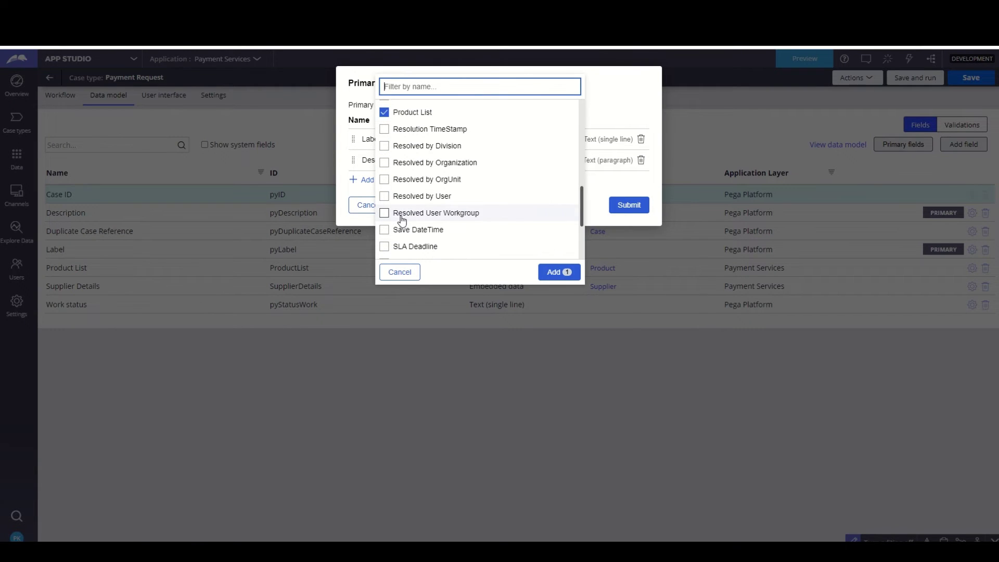
{"action": "scroll", "coordinate": [403, 220], "scroll_direction": "up", "scroll_amount": 3}
{"action": "scroll", "coordinate": [402, 220], "scroll_direction": "down", "scroll_amount": 5}
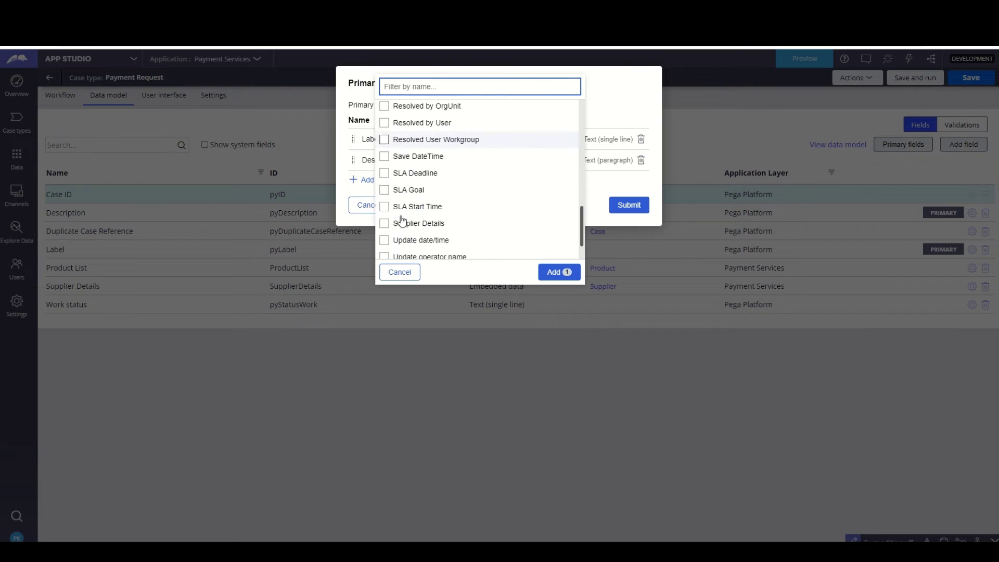
{"action": "scroll", "coordinate": [403, 220], "scroll_direction": "down", "scroll_amount": 1}
{"action": "scroll", "coordinate": [401, 221], "scroll_direction": "down", "scroll_amount": 1}
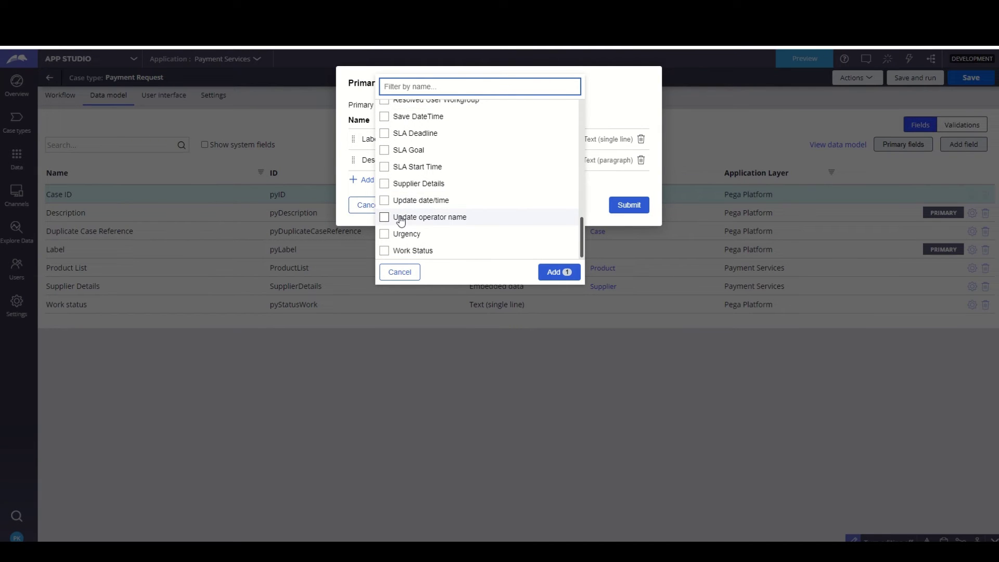
{"action": "left_click", "coordinate": [386, 183]}
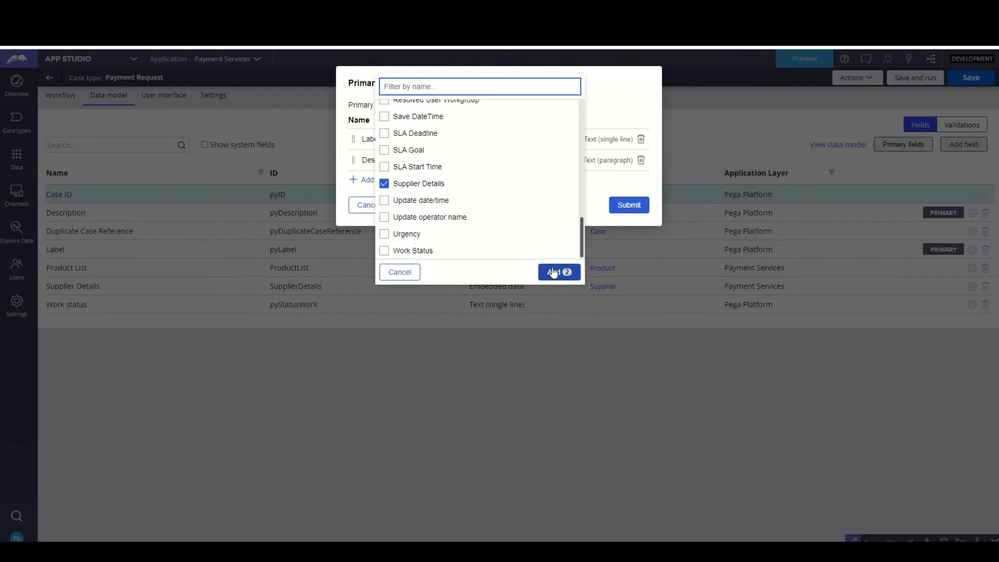
{"action": "left_click", "coordinate": [554, 271]}
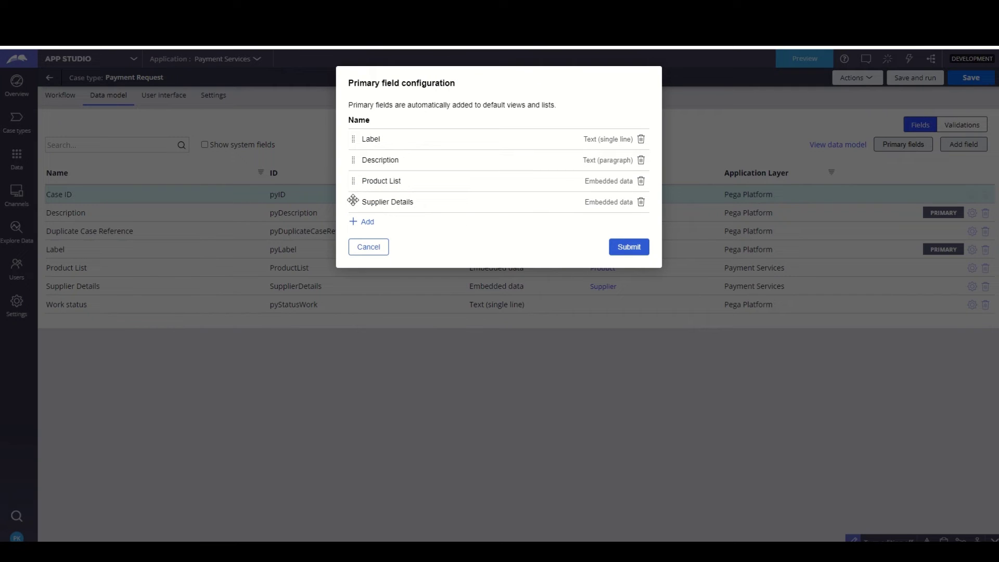
{"action": "left_click_drag", "start_coordinate": [353, 202], "coordinate": [356, 178]}
{"action": "left_click", "coordinate": [627, 252]}
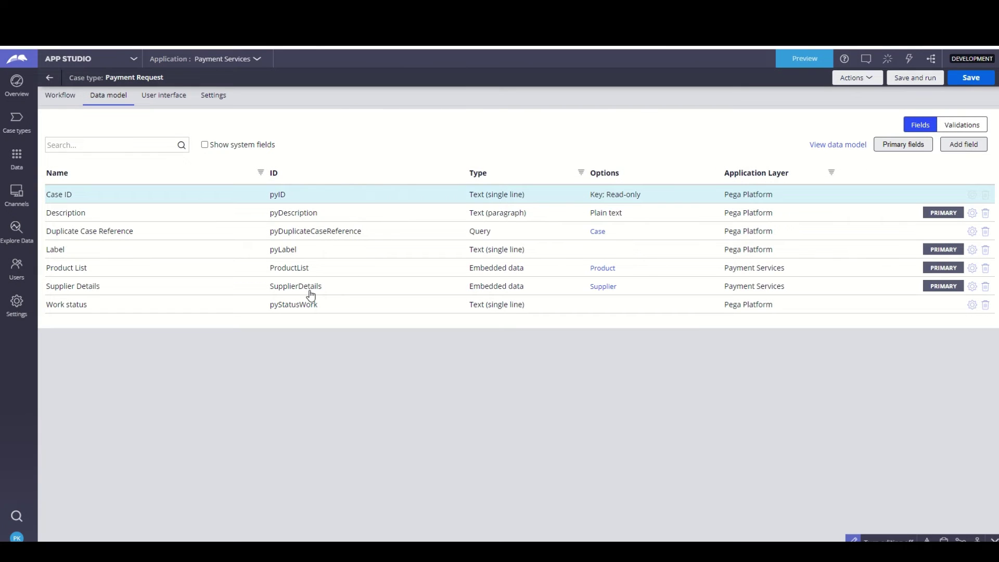
- Review and confirm the Supplier data object's primary fields
{"action": "left_click", "coordinate": [605, 289]}
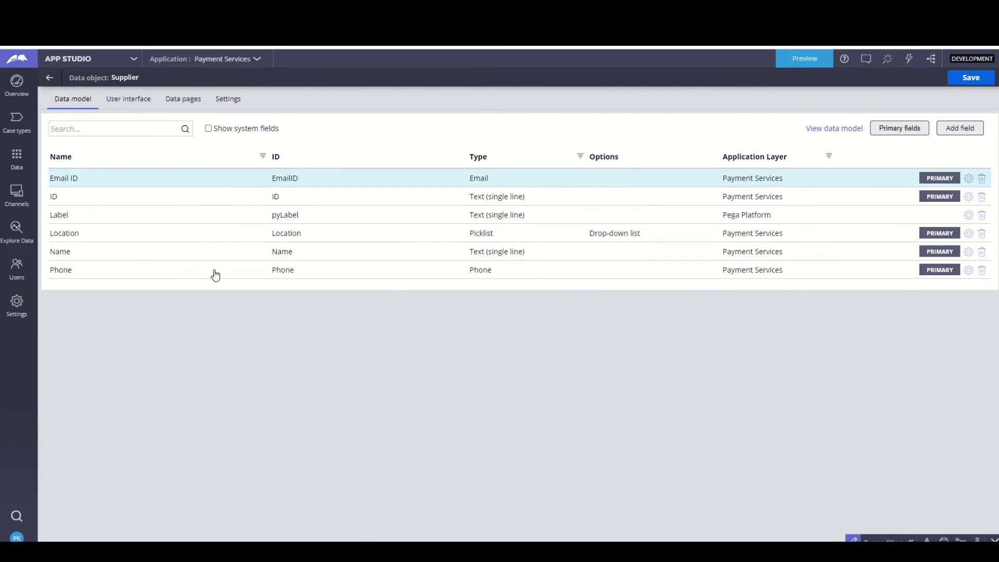
{"action": "left_click", "coordinate": [901, 129]}
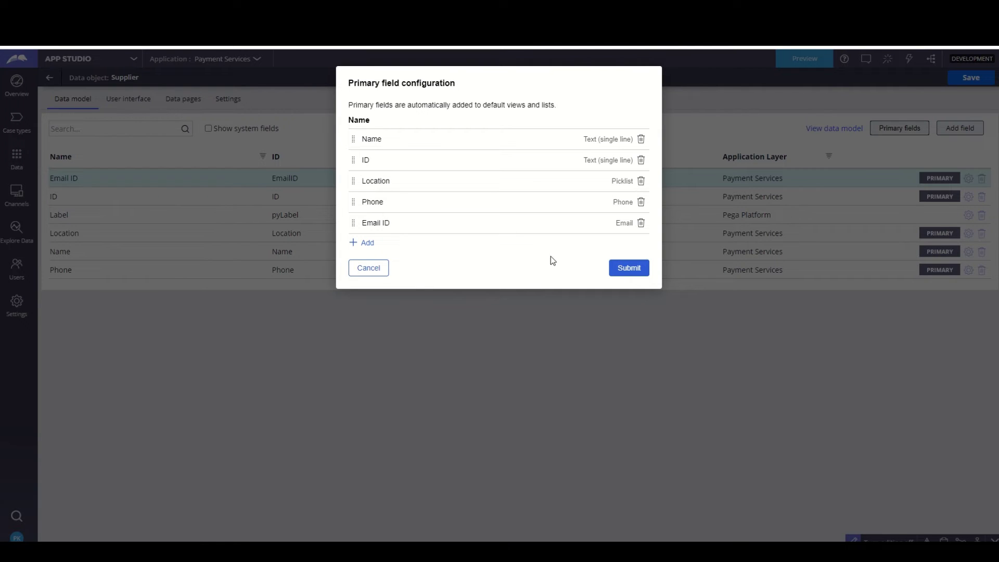
{"action": "left_click", "coordinate": [635, 271]}
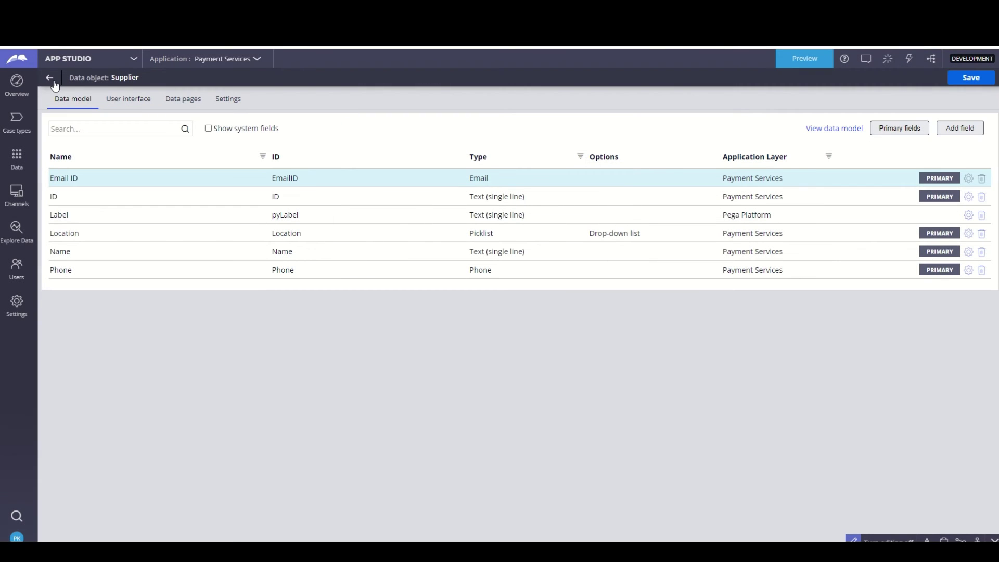
- Review and confirm the Product data object's five primary fields, then return to Payment Request
{"action": "left_click", "coordinate": [49, 78]}
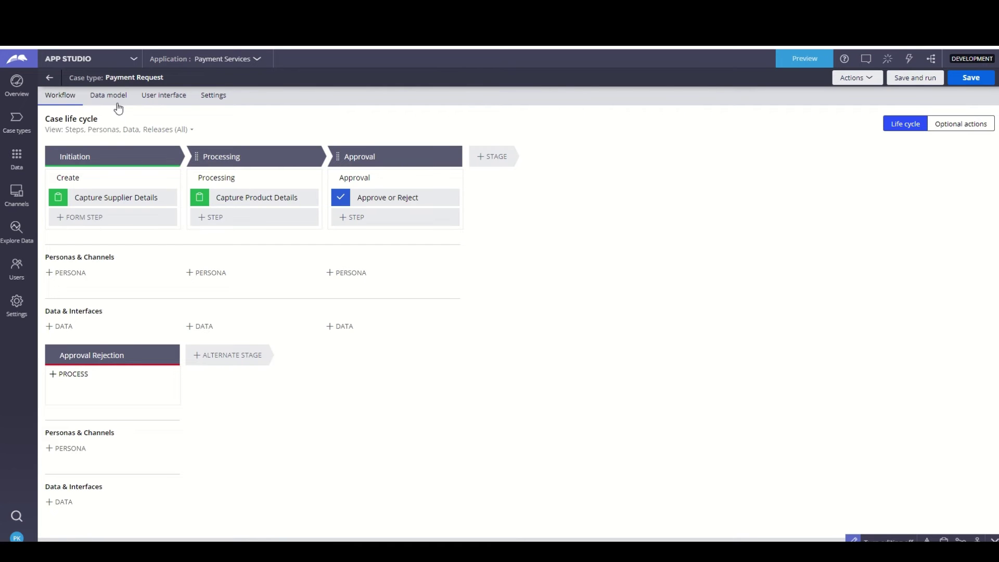
{"action": "left_click", "coordinate": [115, 103]}
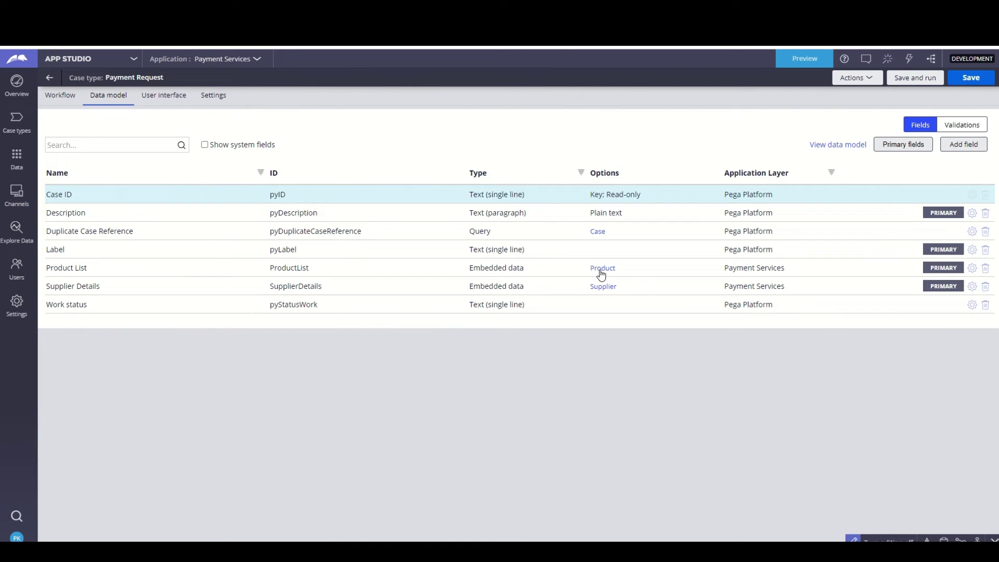
{"action": "left_click", "coordinate": [602, 271]}
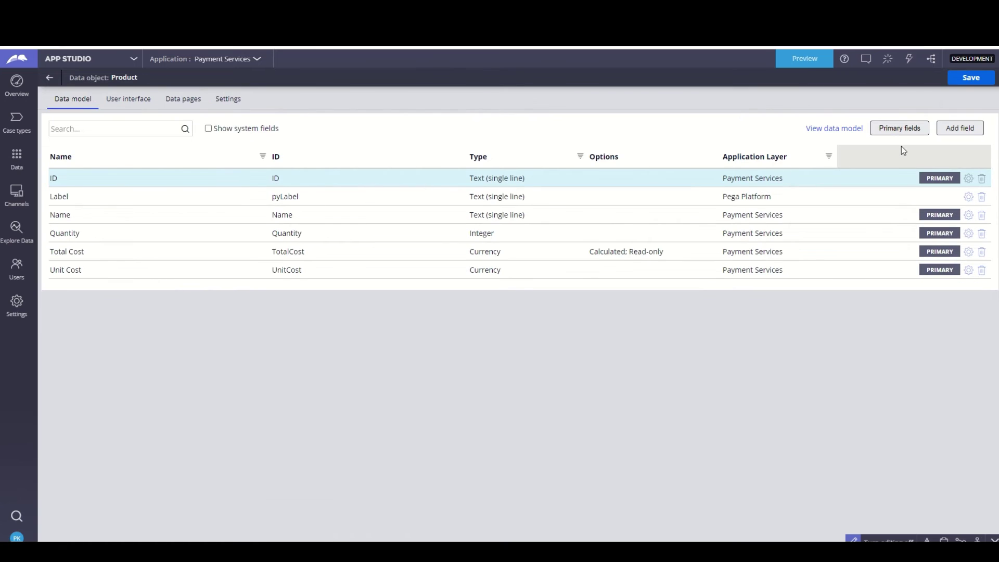
{"action": "left_click", "coordinate": [891, 130]}
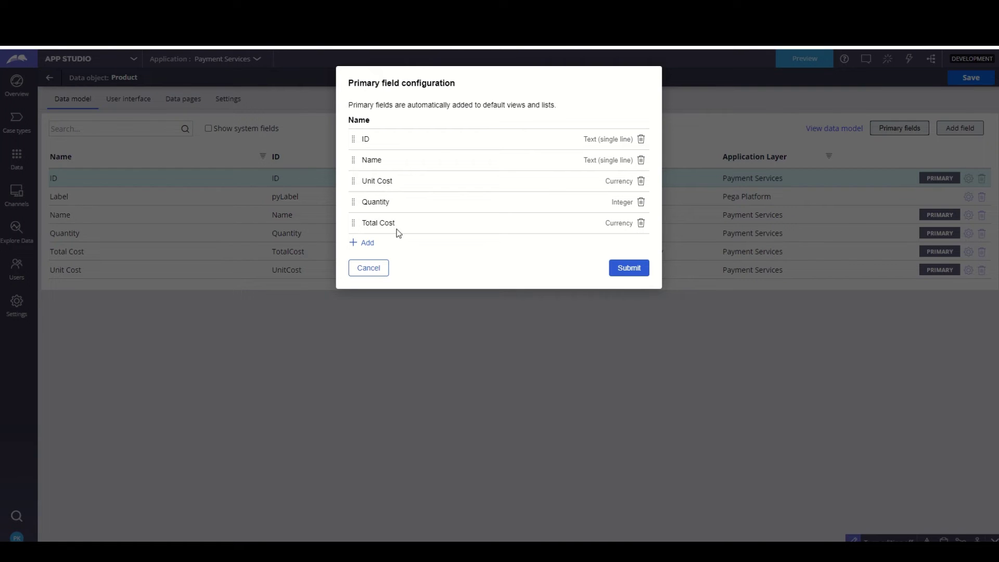
{"action": "left_click", "coordinate": [628, 272]}
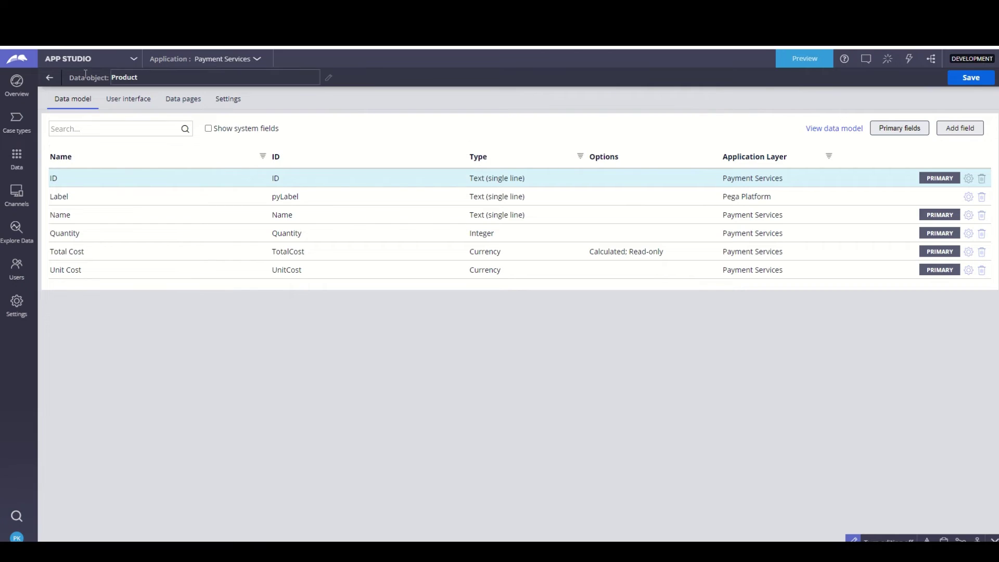
{"action": "left_click", "coordinate": [49, 78]}
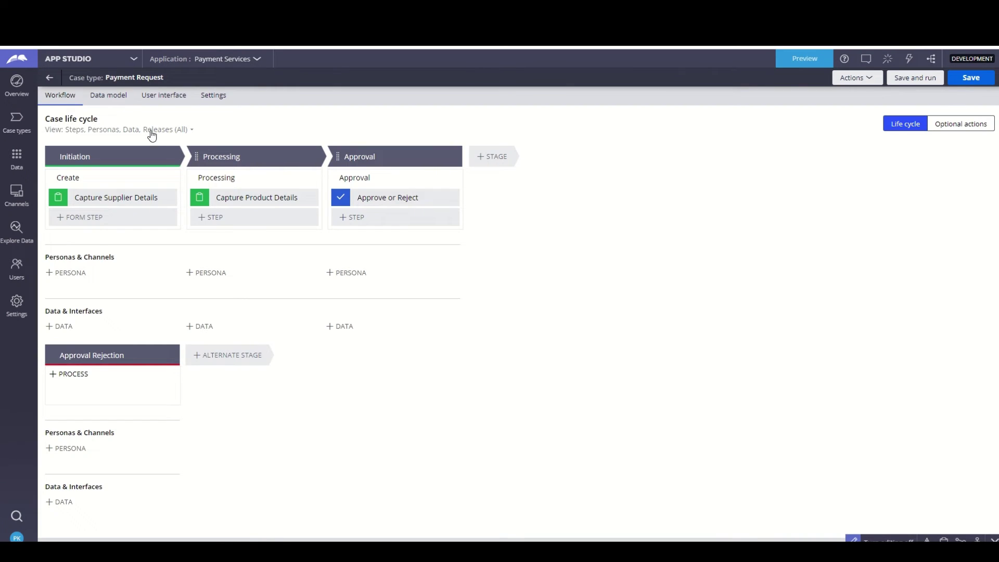
- Open the Capture Supplier Details view and delete its Primary fields entry
{"action": "left_click", "coordinate": [136, 197]}
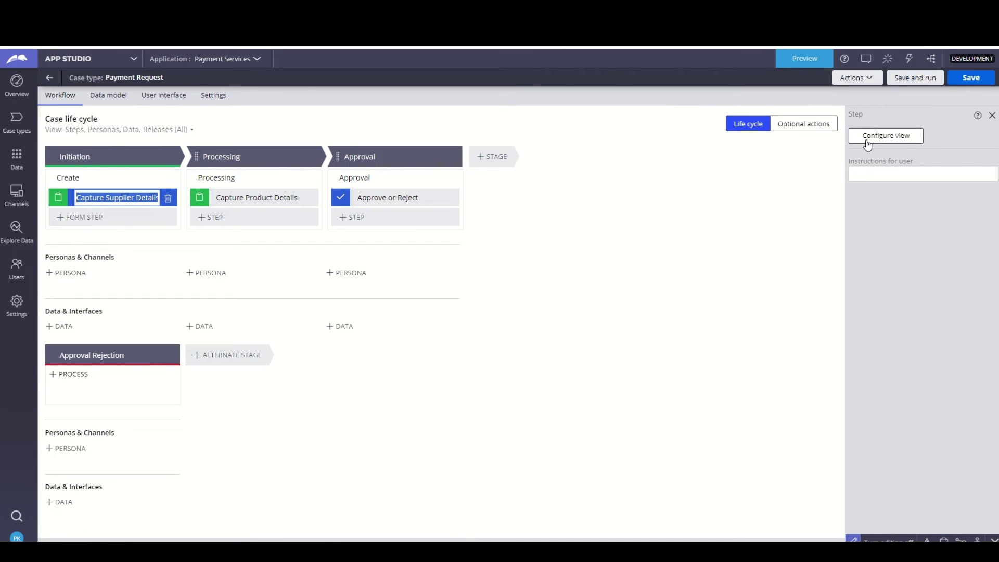
{"action": "left_click", "coordinate": [871, 136]}
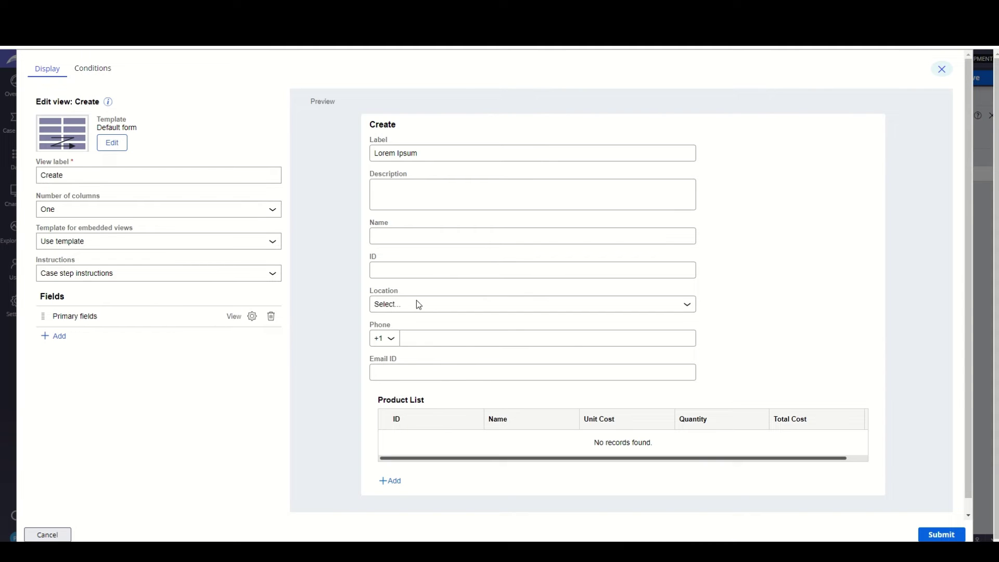
{"action": "scroll", "coordinate": [477, 251], "scroll_direction": "down", "scroll_amount": 1}
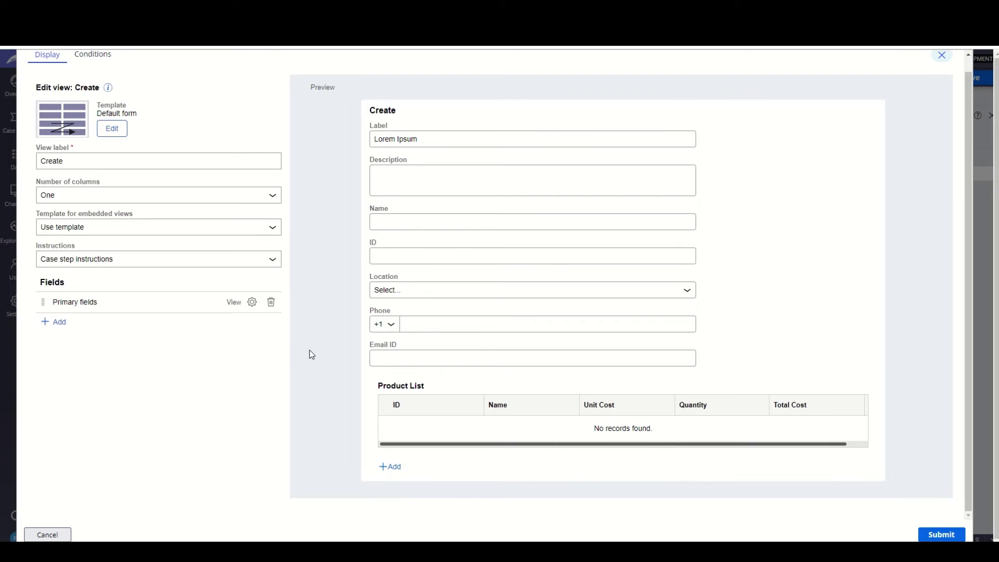
{"action": "left_click", "coordinate": [271, 304]}
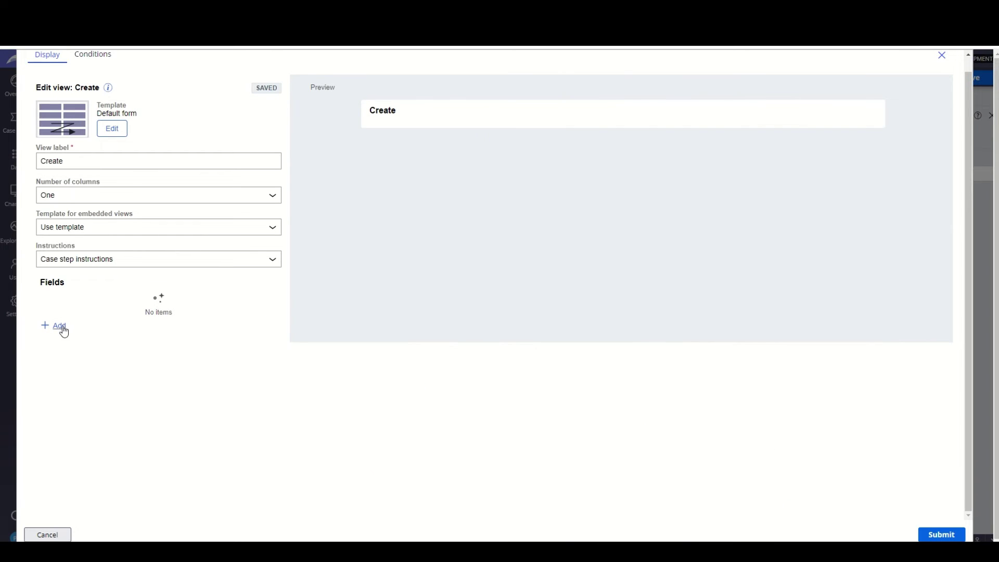
- Add the Supplier Details field to the Capture Supplier Details Create view
{"action": "left_click", "coordinate": [63, 331]}
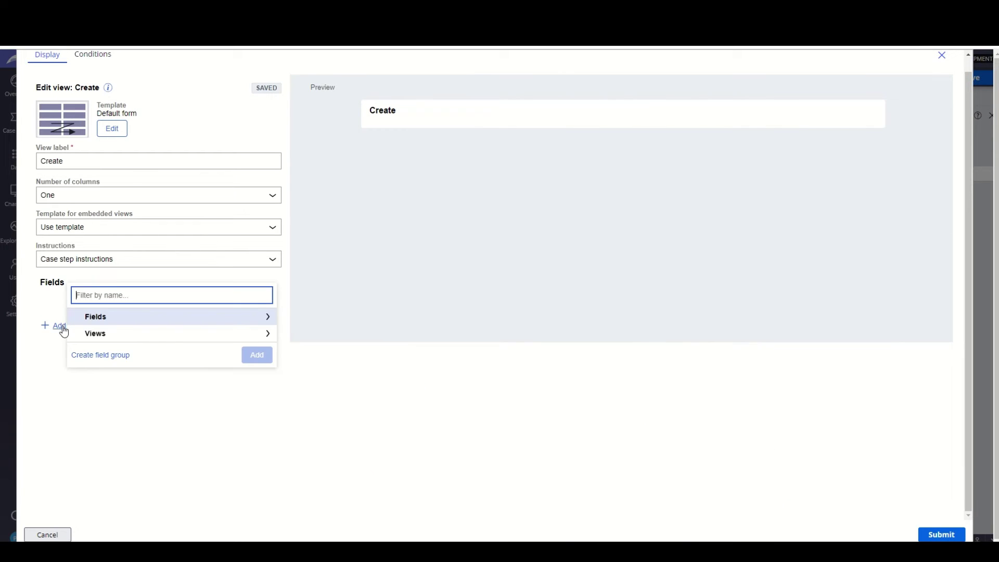
{"action": "left_click", "coordinate": [111, 323]}
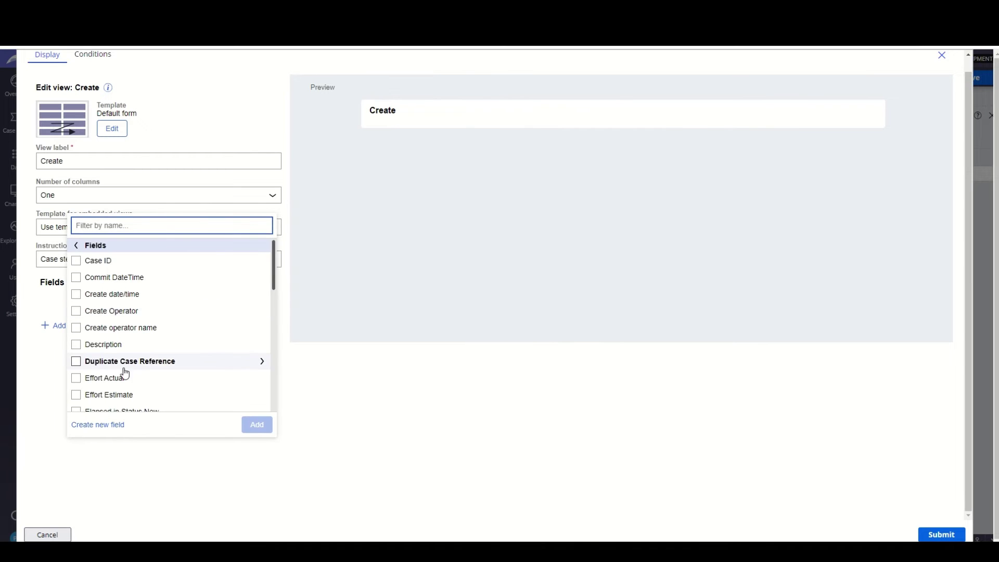
{"action": "scroll", "coordinate": [146, 361], "scroll_direction": "down", "scroll_amount": 3}
{"action": "scroll", "coordinate": [147, 362], "scroll_direction": "down", "scroll_amount": 10}
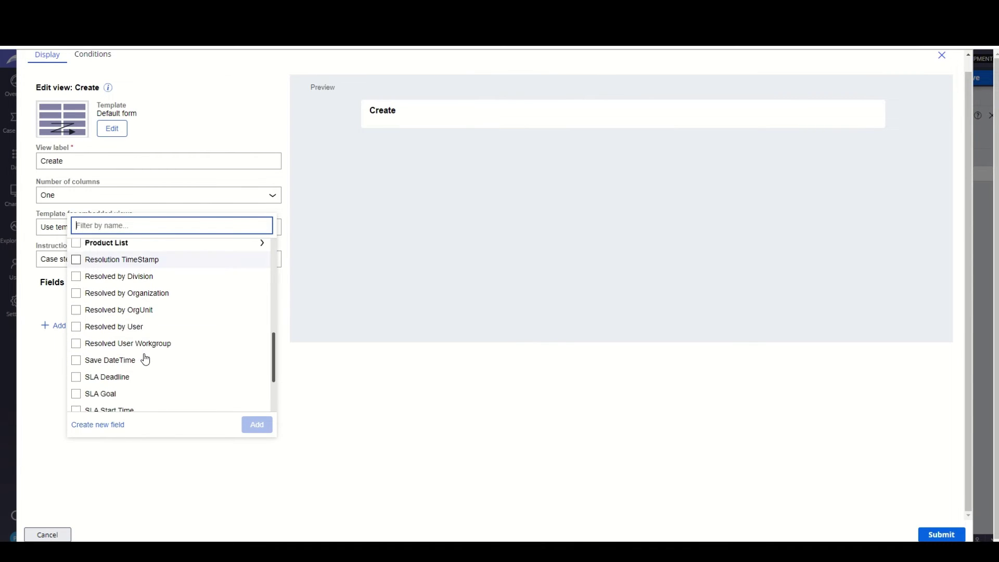
{"action": "left_click", "coordinate": [76, 336]}
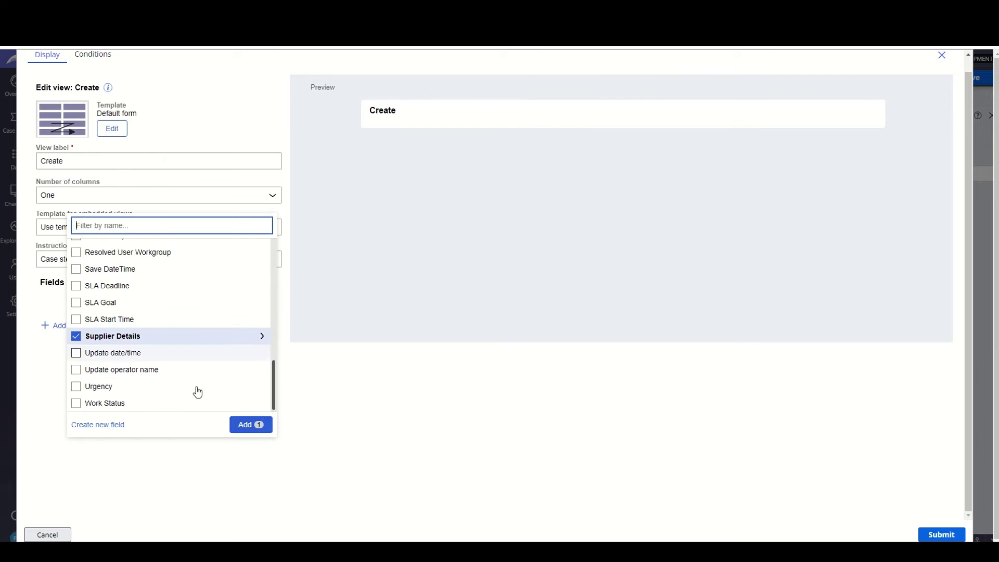
{"action": "left_click", "coordinate": [257, 425]}
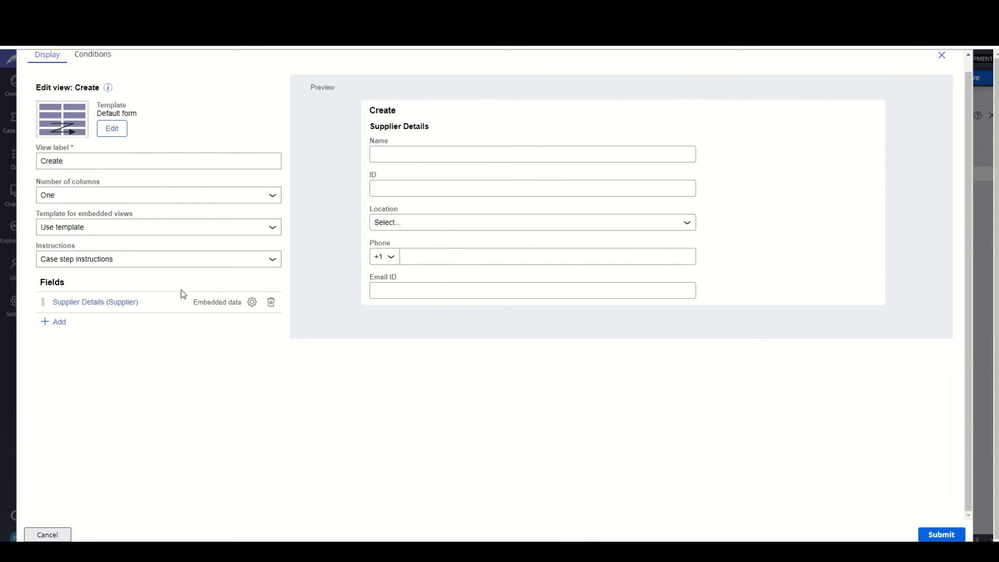
{"action": "left_click_drag", "start_coordinate": [369, 144], "coordinate": [398, 280]}
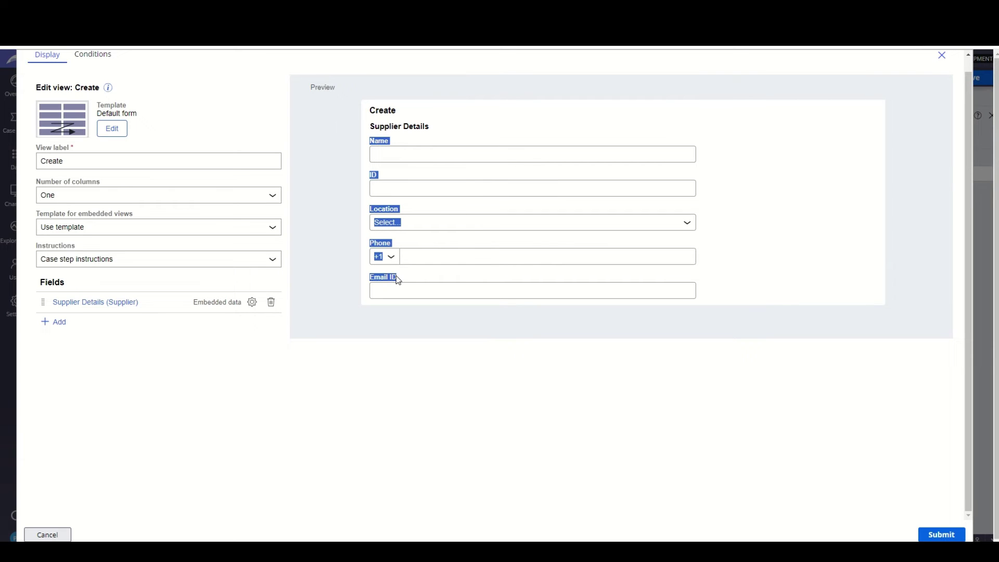
{"action": "left_click", "coordinate": [329, 317]}
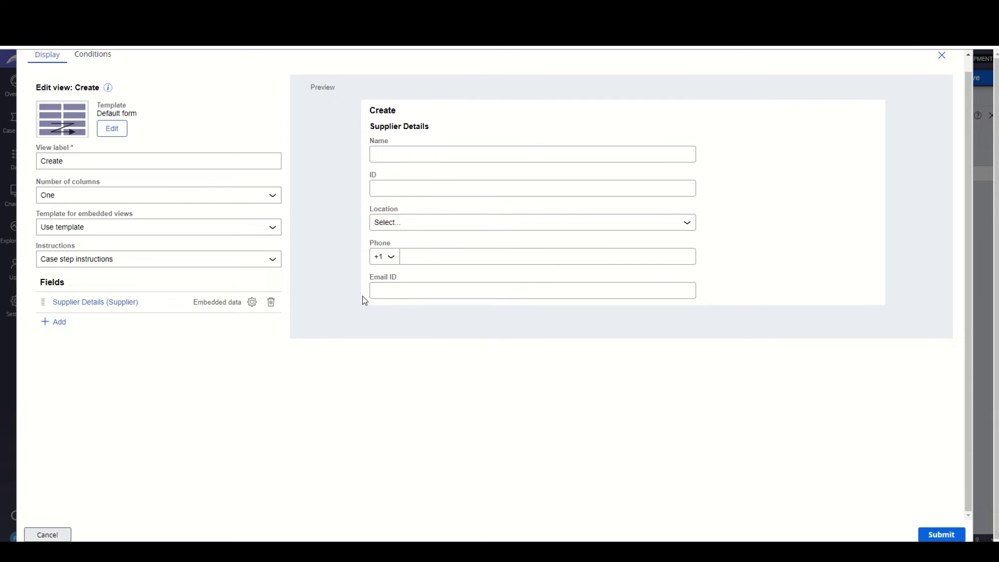
- Inspect the embedded Supplier Details view, go back, and submit the Create view
{"action": "left_click", "coordinate": [96, 306]}
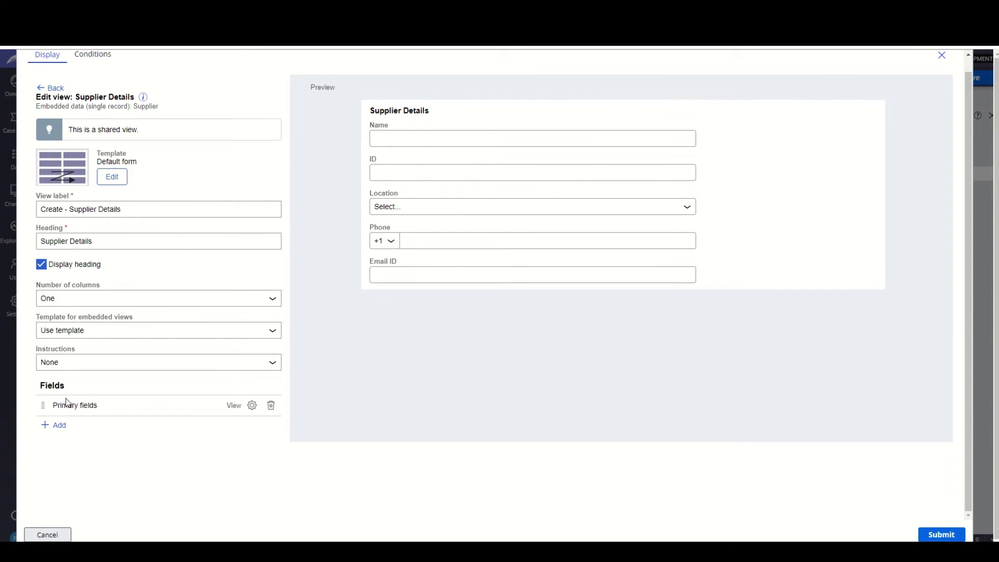
{"action": "left_click_drag", "start_coordinate": [571, 267], "coordinate": [427, 115]}
{"action": "left_click", "coordinate": [417, 115]}
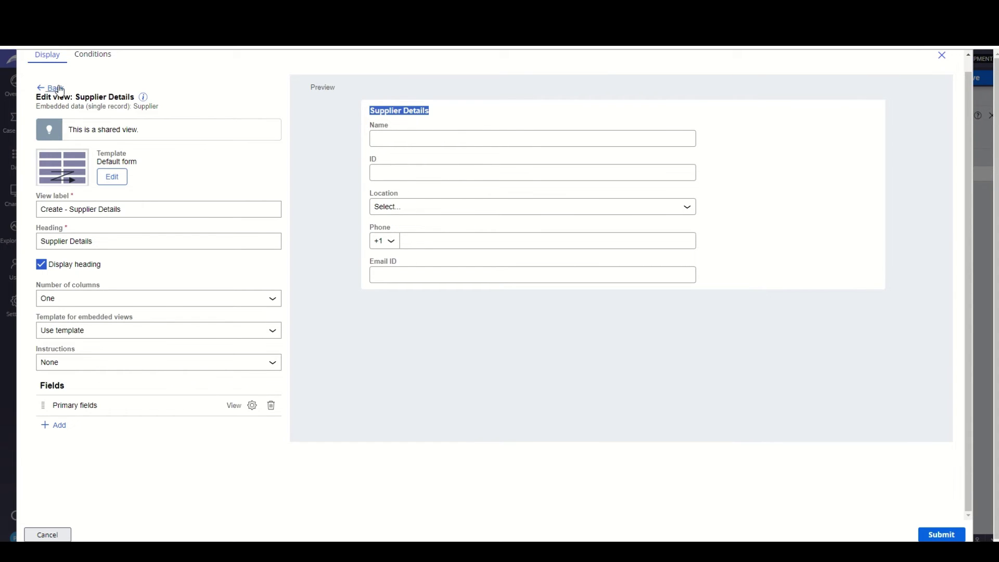
{"action": "left_click", "coordinate": [53, 87]}
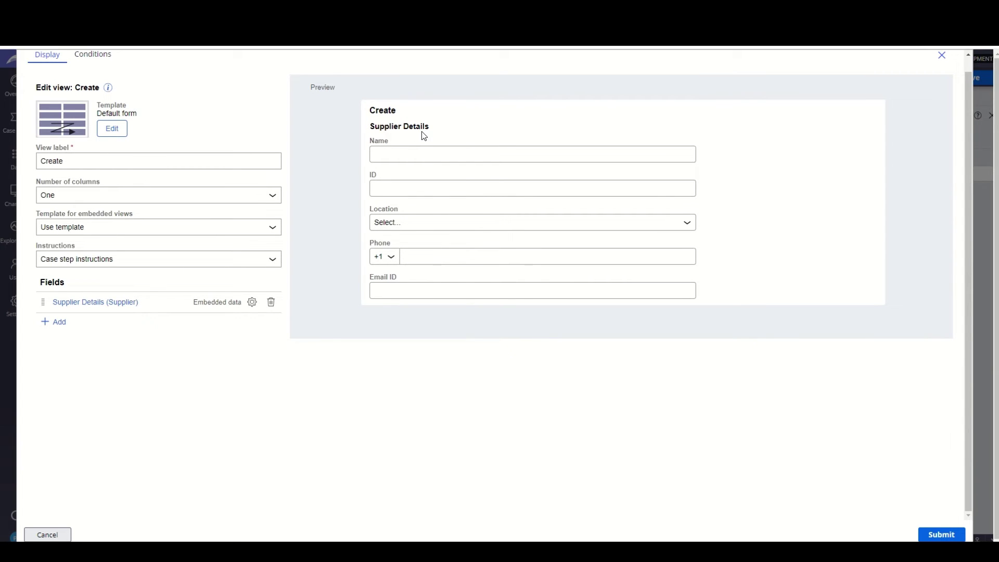
{"action": "left_click", "coordinate": [939, 534]}
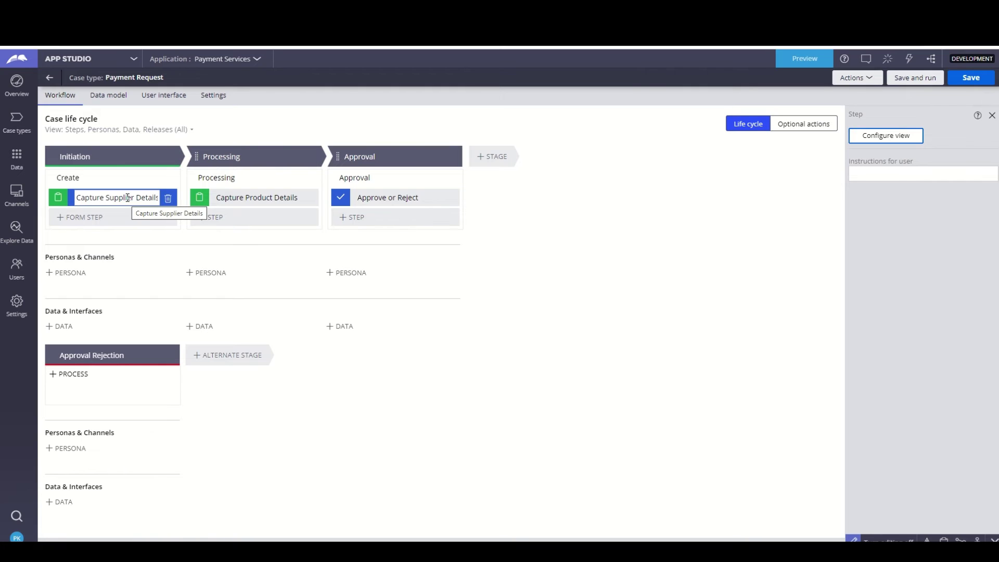
- Add the Product List field to the Capture Product Details view
{"action": "left_click", "coordinate": [262, 197]}
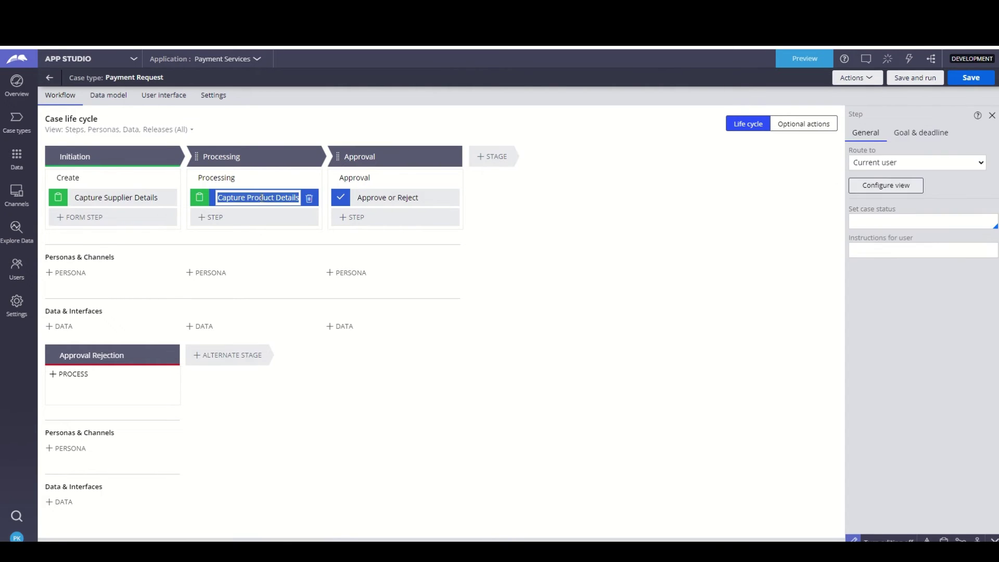
{"action": "left_click", "coordinate": [872, 189]}
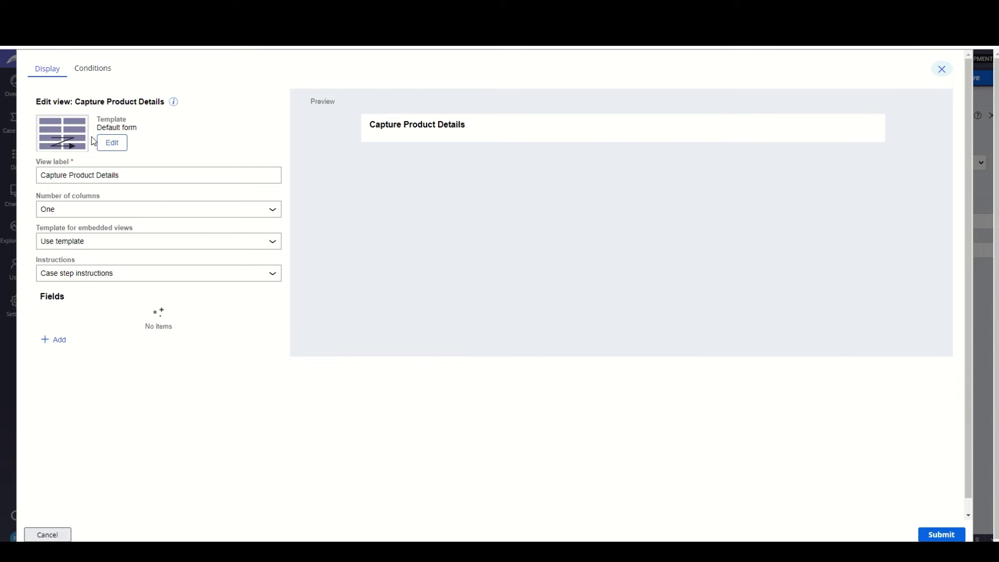
{"action": "mouse_move", "coordinate": [174, 102]}
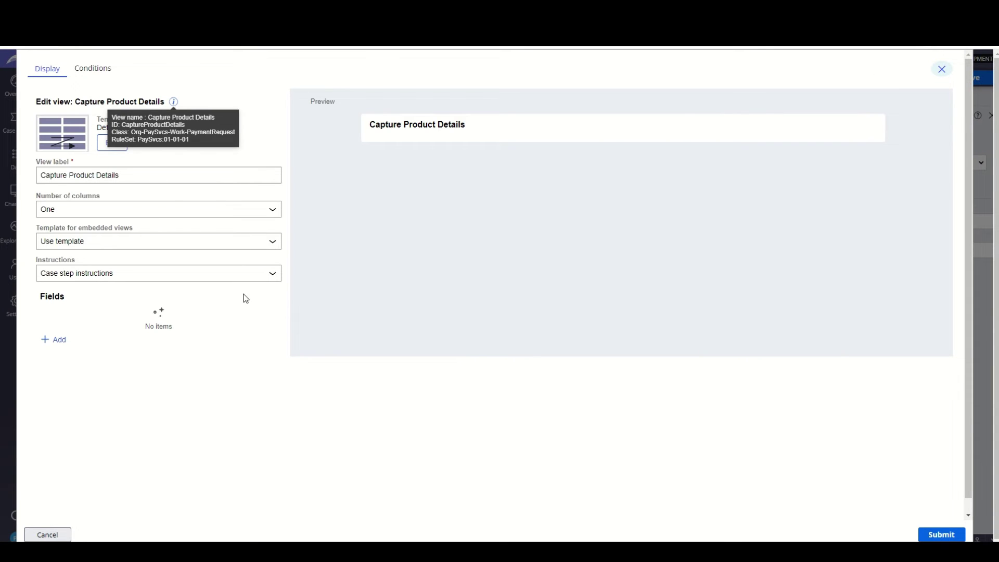
{"action": "left_click", "coordinate": [56, 340]}
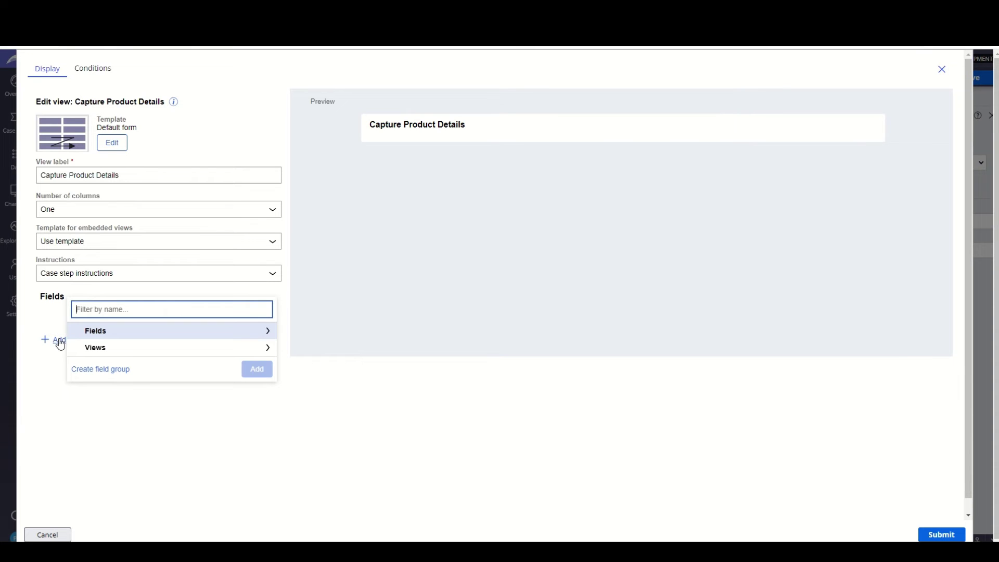
{"action": "left_click", "coordinate": [137, 339]}
{"action": "scroll", "coordinate": [120, 339], "scroll_direction": "down", "scroll_amount": 5}
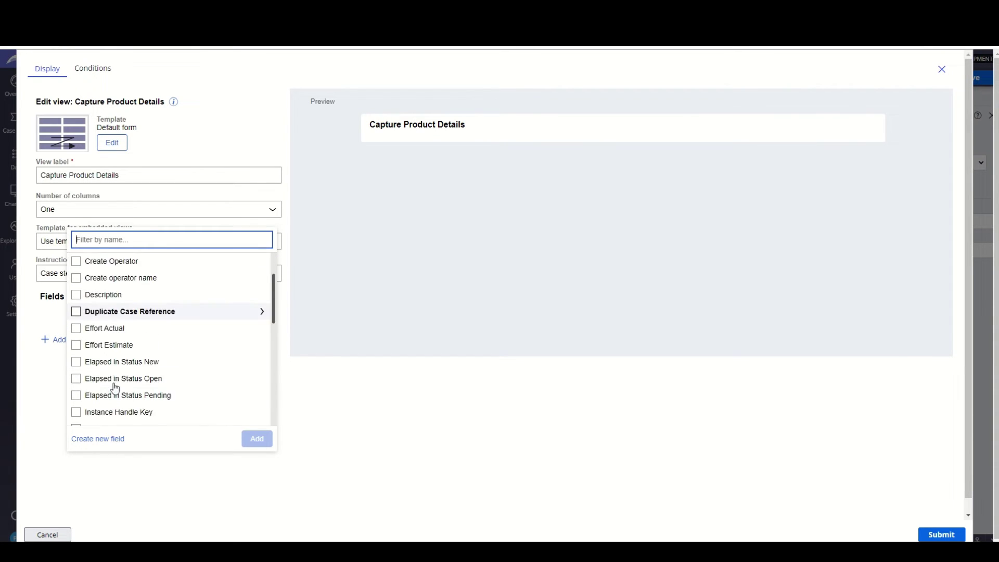
{"action": "left_click", "coordinate": [76, 403]}
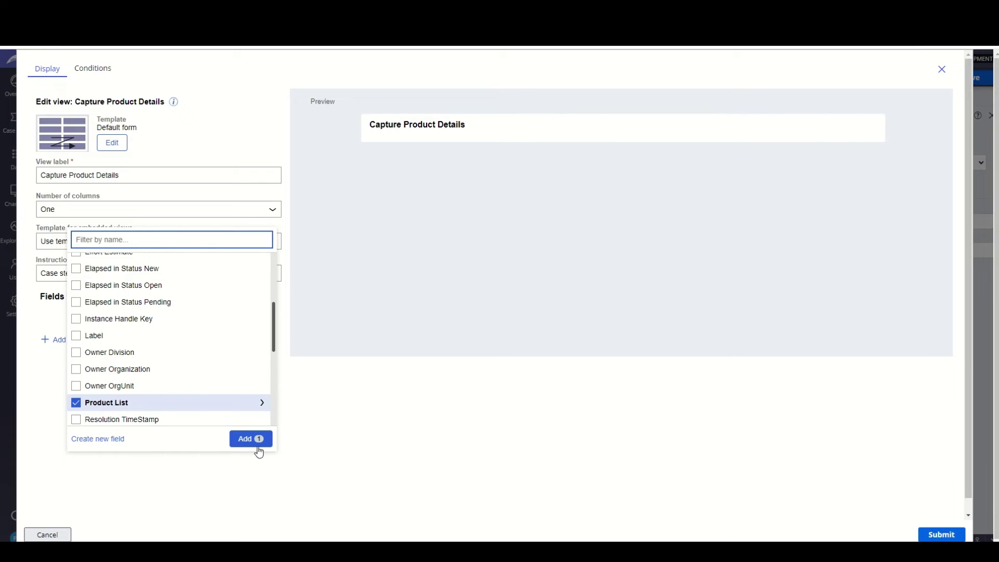
{"action": "left_click", "coordinate": [255, 439]}
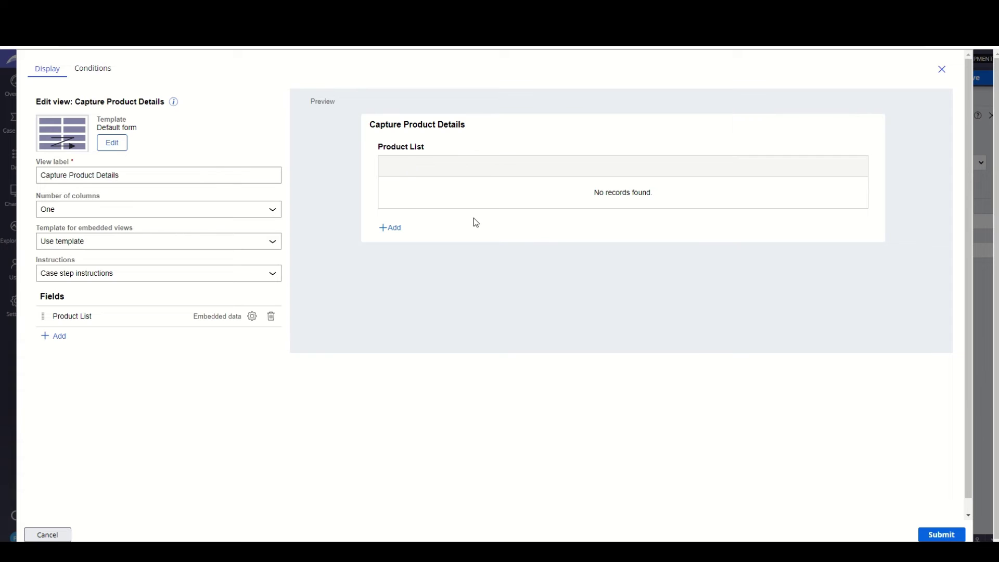
- Give the Product List table columns ID, Name, Unit Cost, Quantity and Total Cost, in that order
{"action": "left_click", "coordinate": [253, 317]}
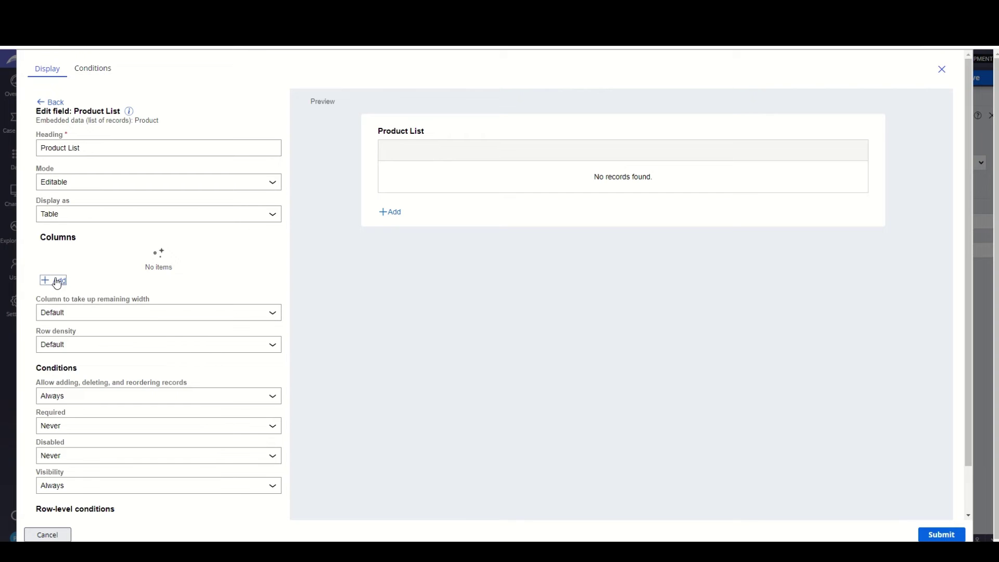
{"action": "left_click", "coordinate": [57, 281]}
{"action": "scroll", "coordinate": [84, 291], "scroll_direction": "down", "scroll_amount": 1}
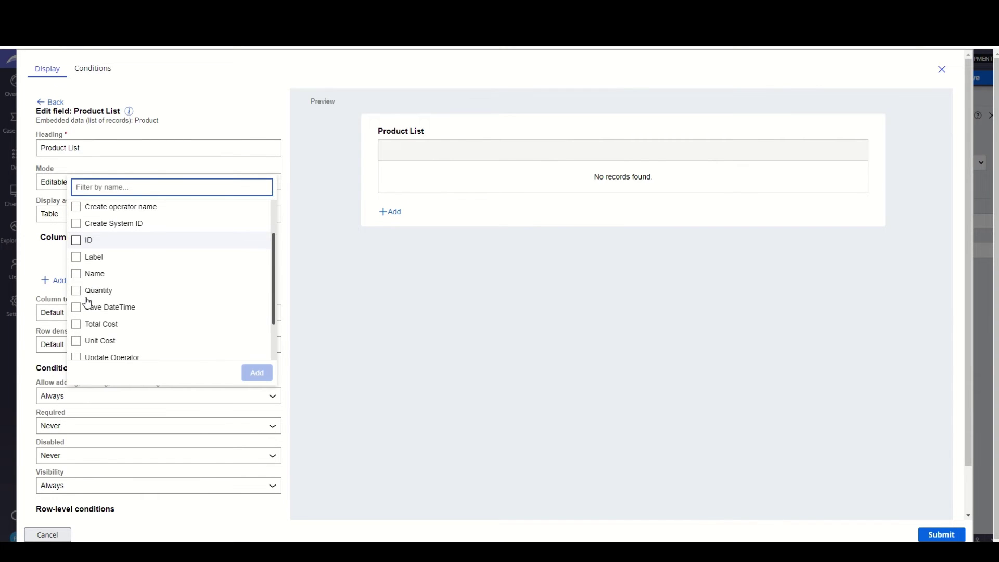
{"action": "left_click", "coordinate": [76, 242]}
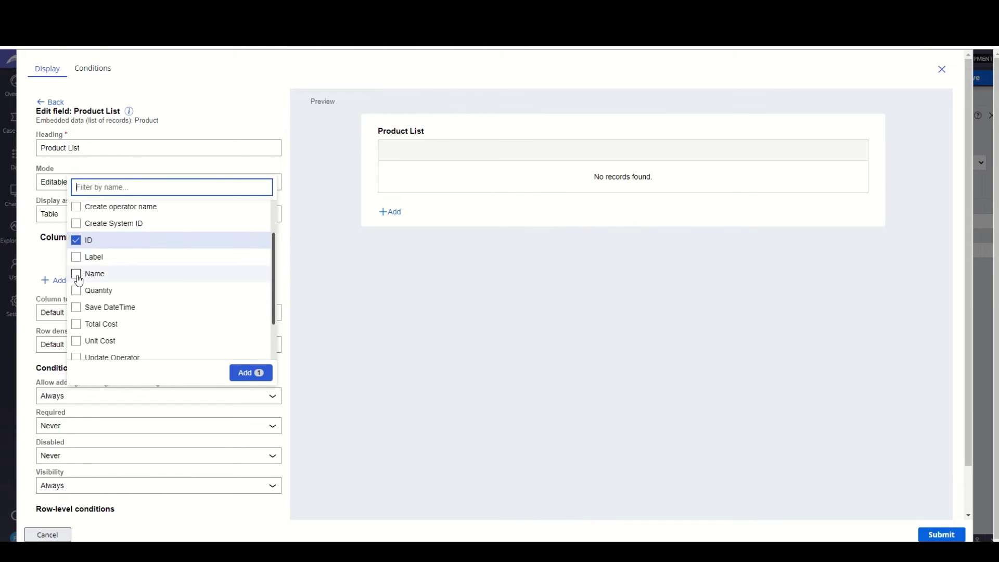
{"action": "left_click", "coordinate": [76, 274]}
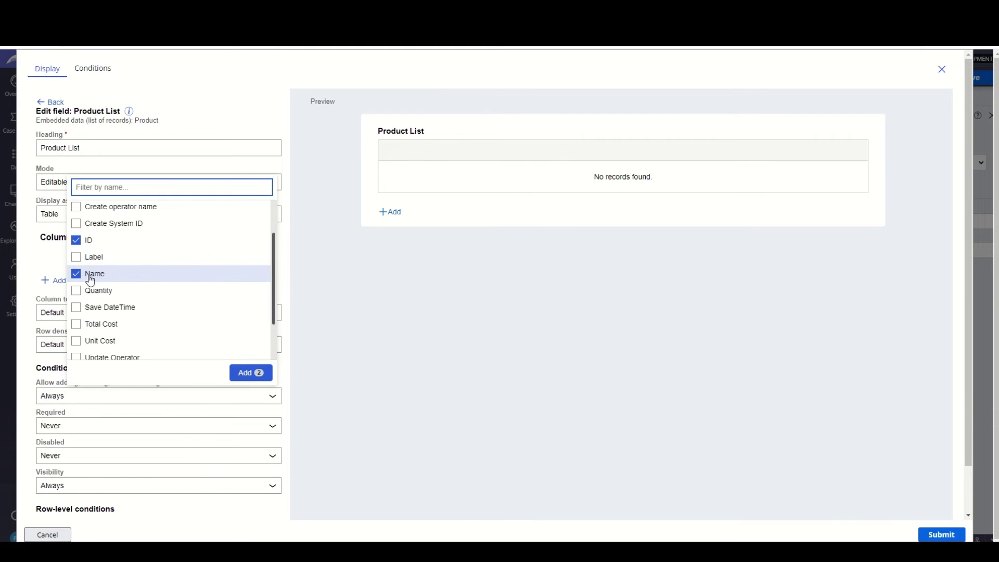
{"action": "left_click", "coordinate": [76, 341]}
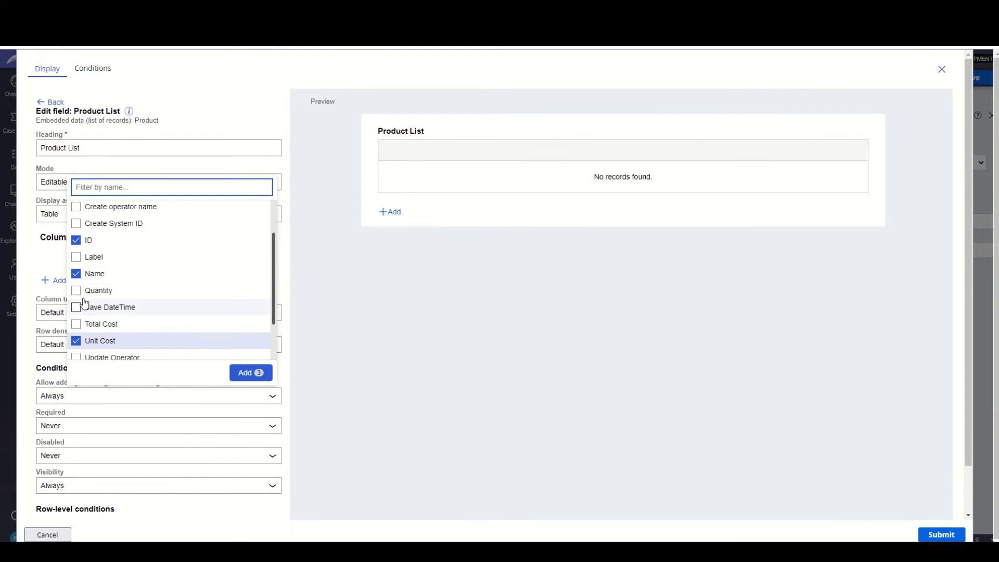
{"action": "left_click", "coordinate": [76, 290]}
{"action": "left_click", "coordinate": [76, 324]}
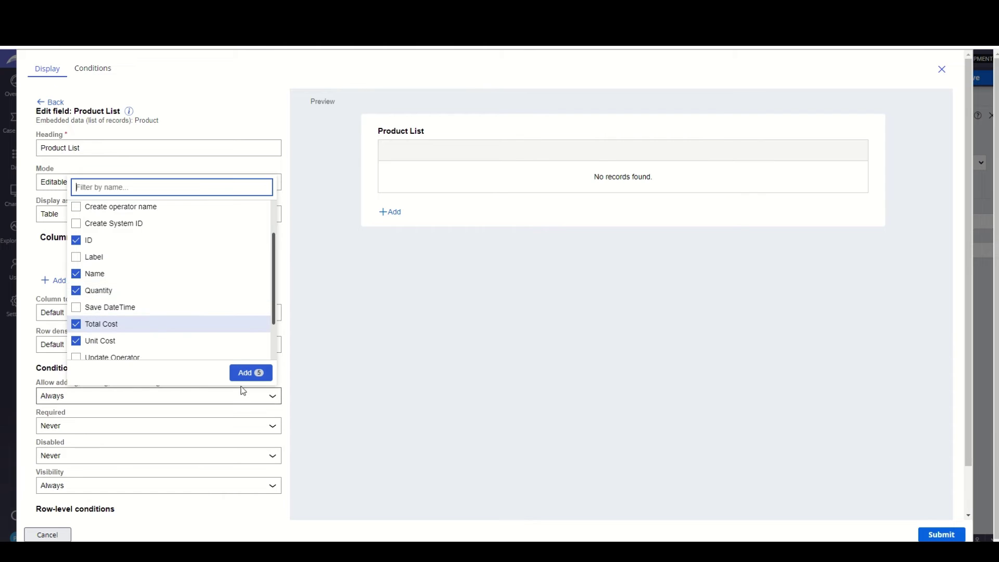
{"action": "left_click", "coordinate": [242, 375]}
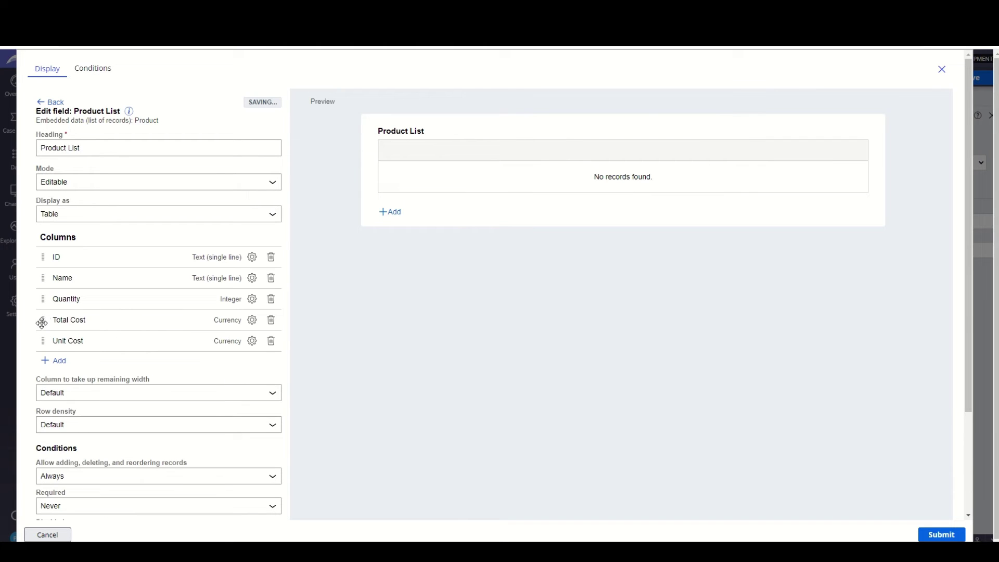
{"action": "left_click_drag", "start_coordinate": [40, 341], "coordinate": [62, 298]}
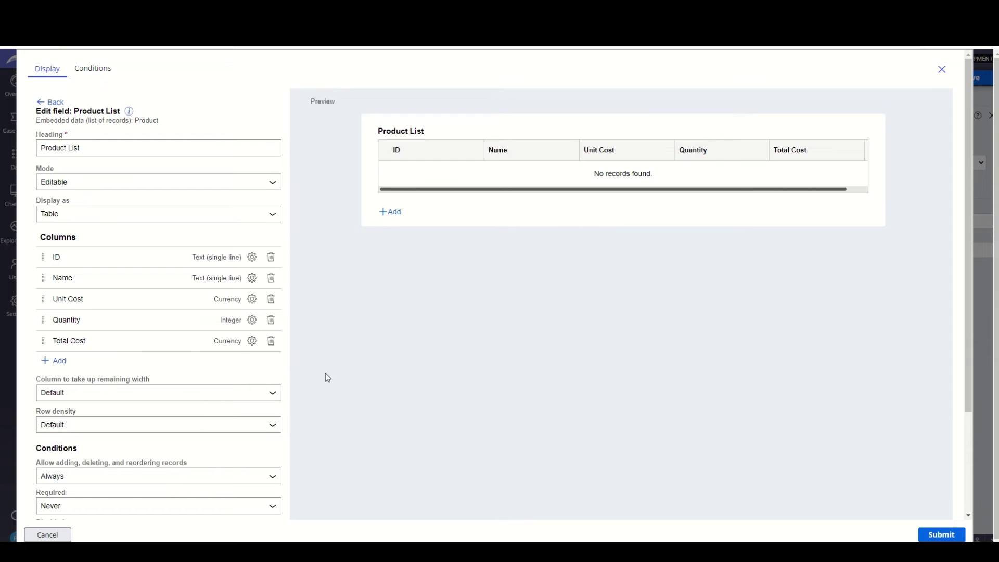
- Review the five-column Product List table and submit the Capture Product Details view
{"action": "scroll", "coordinate": [251, 321], "scroll_direction": "down", "scroll_amount": 3}
{"action": "scroll", "coordinate": [253, 325], "scroll_direction": "up", "scroll_amount": 3}
{"action": "scroll", "coordinate": [174, 335], "scroll_direction": "down", "scroll_amount": 3}
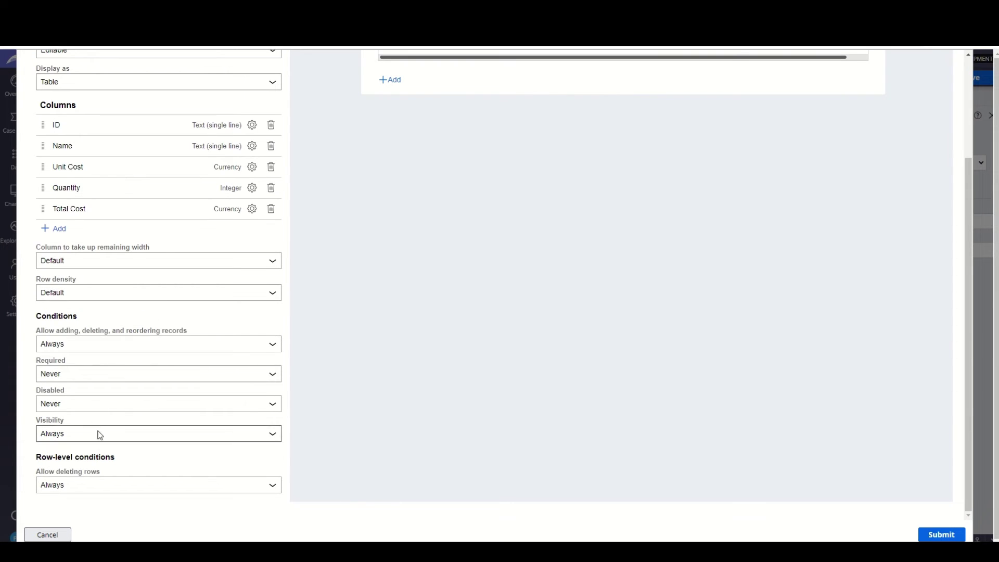
{"action": "scroll", "coordinate": [129, 407], "scroll_direction": "up", "scroll_amount": 3}
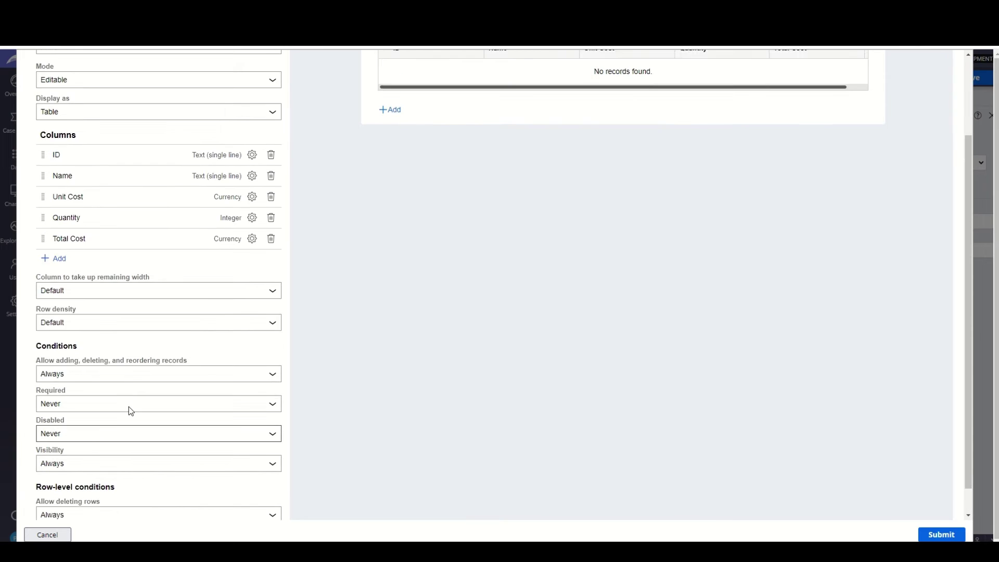
{"action": "scroll", "coordinate": [157, 377], "scroll_direction": "down", "scroll_amount": 3}
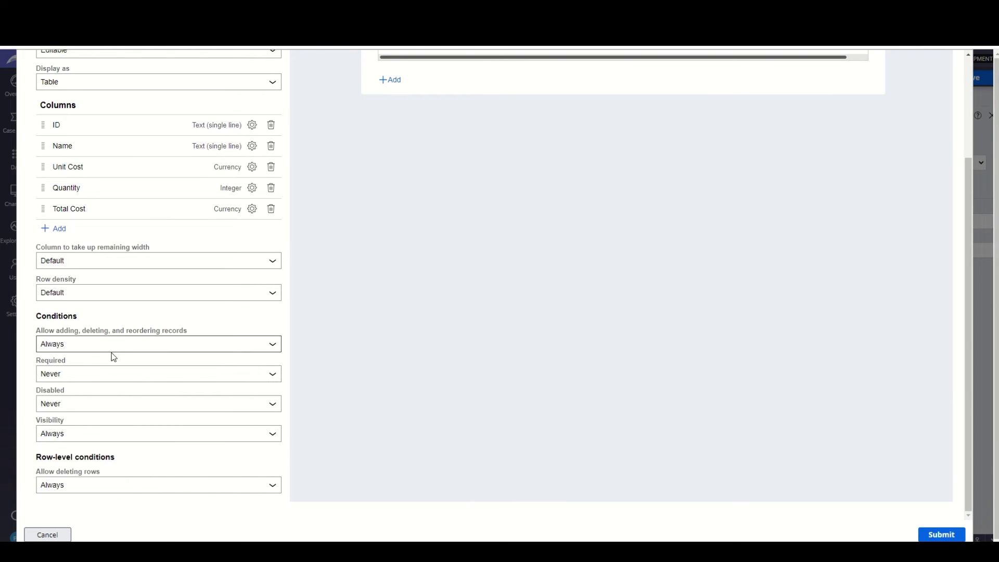
{"action": "scroll", "coordinate": [173, 322], "scroll_direction": "up", "scroll_amount": 3}
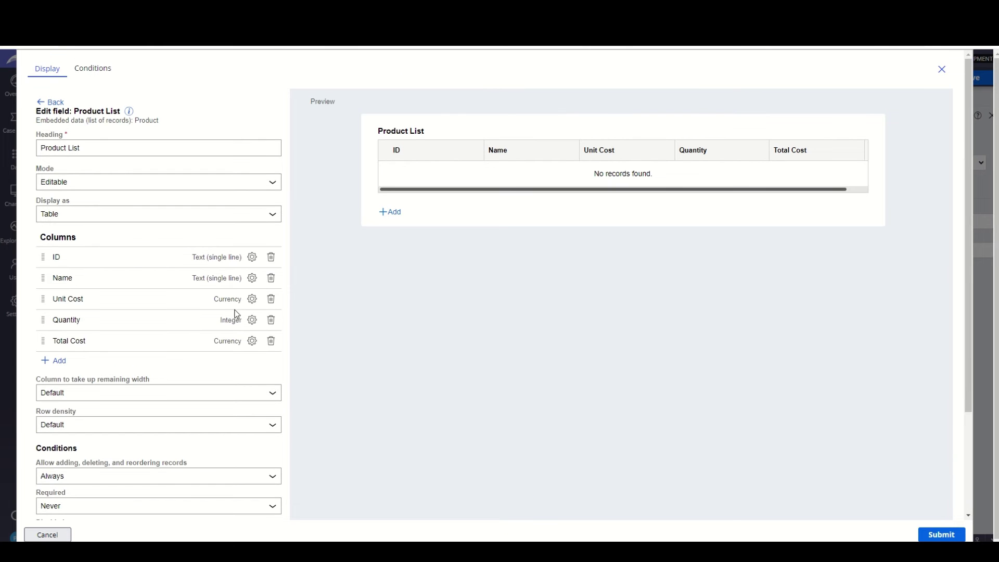
{"action": "left_click", "coordinate": [939, 536]}
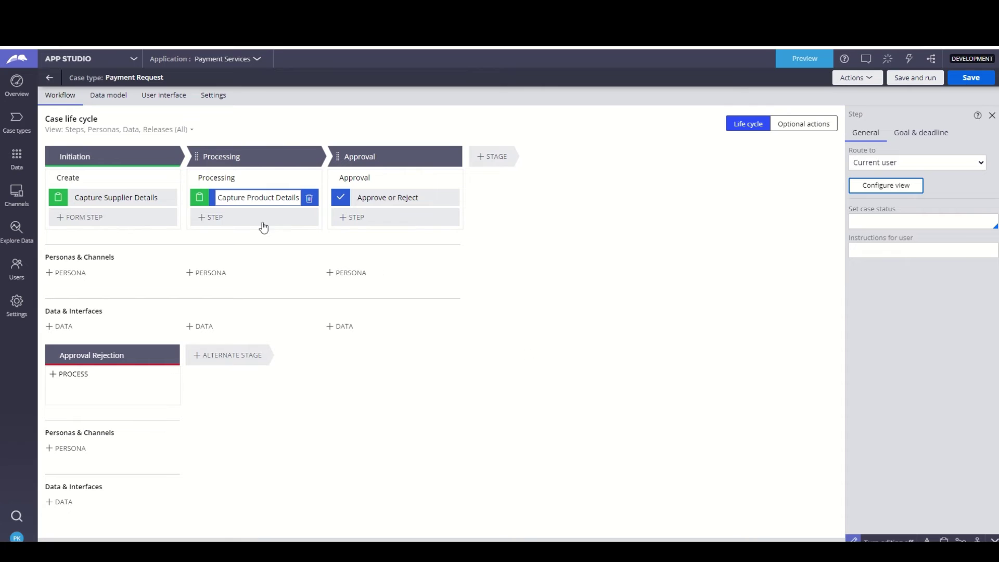
- Open the Approve or Reject view and add the Primary fields view to it
{"action": "left_click", "coordinate": [370, 198]}
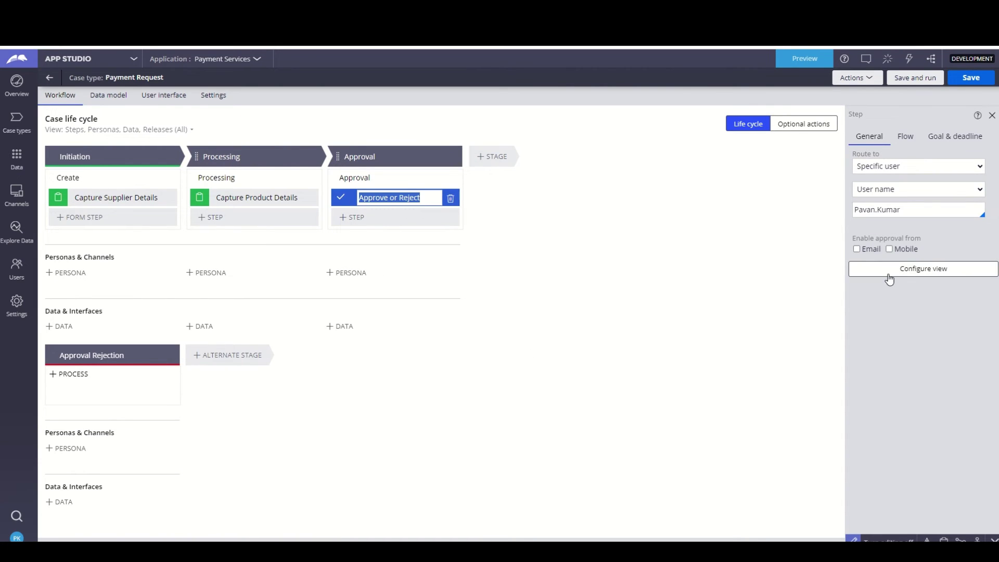
{"action": "left_click", "coordinate": [892, 269]}
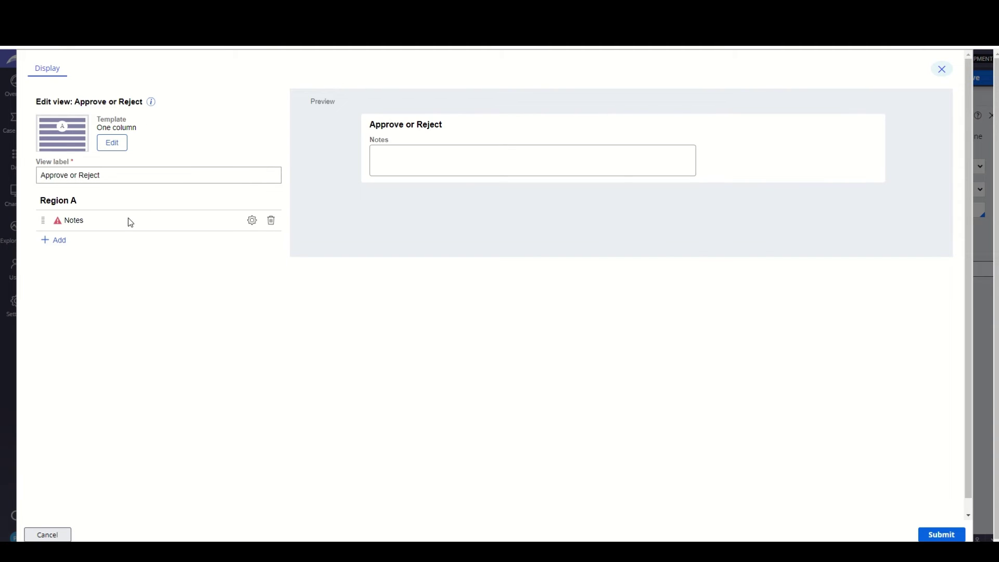
{"action": "mouse_move", "coordinate": [62, 225]}
{"action": "left_click", "coordinate": [58, 242]}
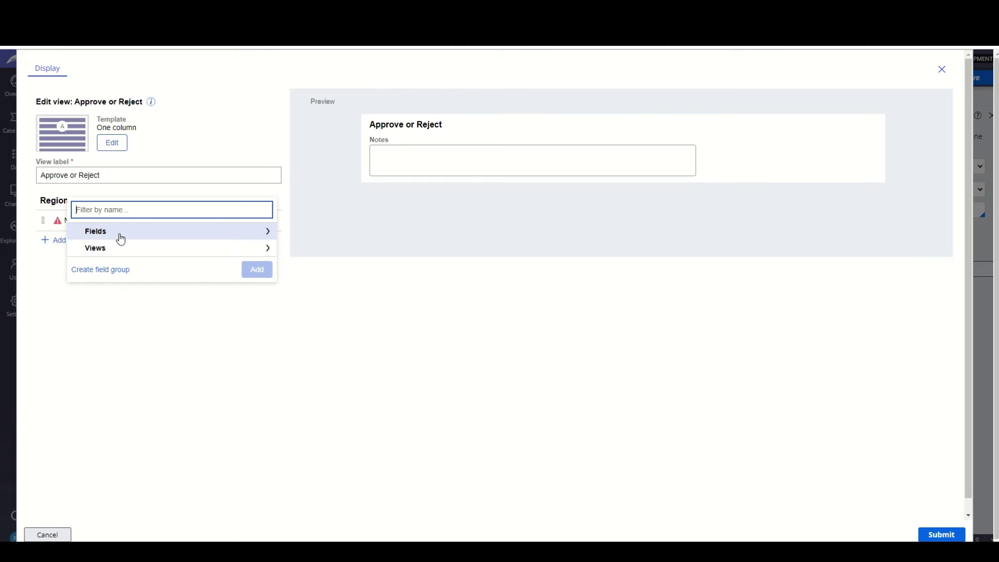
{"action": "left_click", "coordinate": [116, 254]}
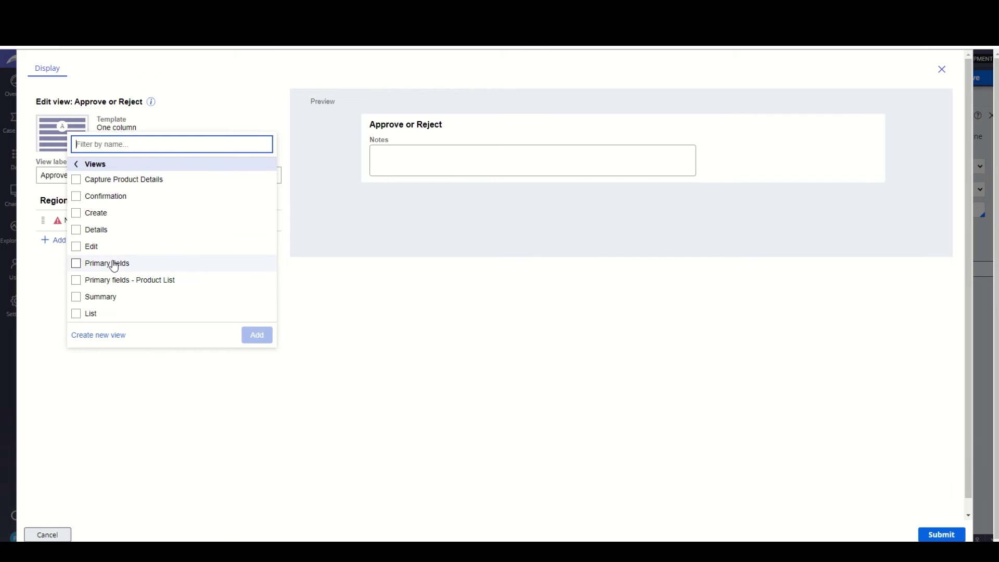
{"action": "left_click", "coordinate": [77, 264]}
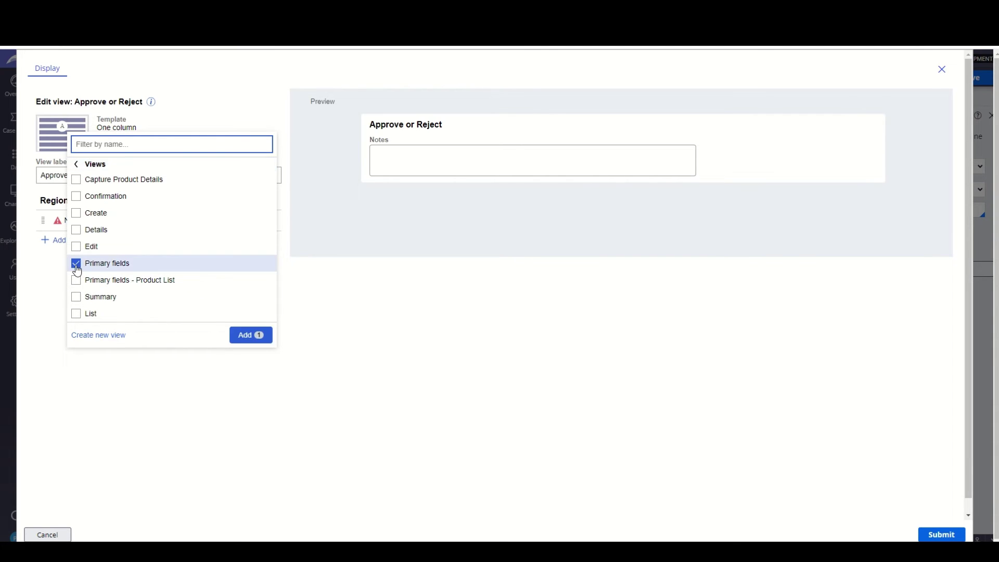
{"action": "left_click", "coordinate": [248, 337]}
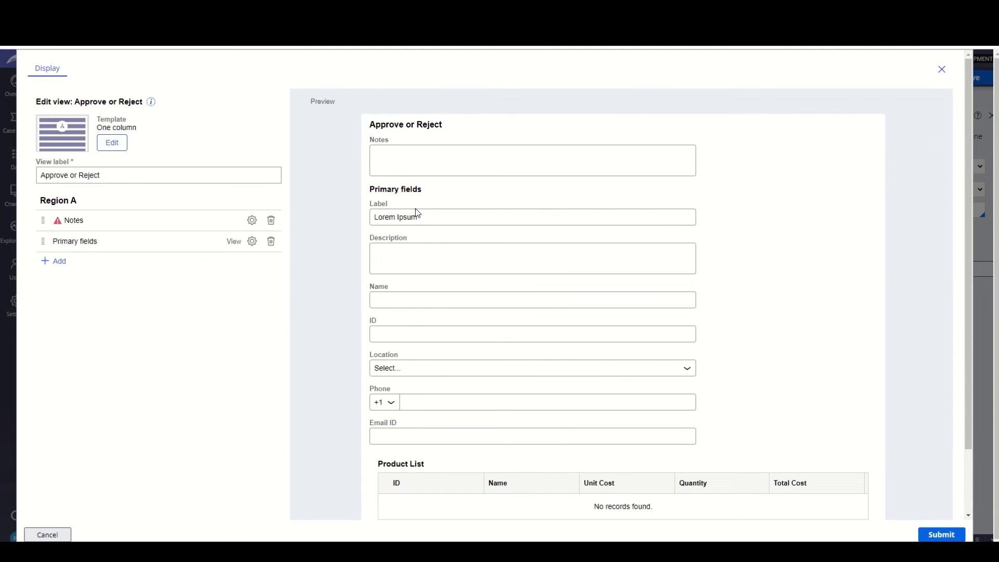
- Remove the Primary fields group so only Notes remains in Region A
{"action": "scroll", "coordinate": [405, 269], "scroll_direction": "down", "scroll_amount": 1}
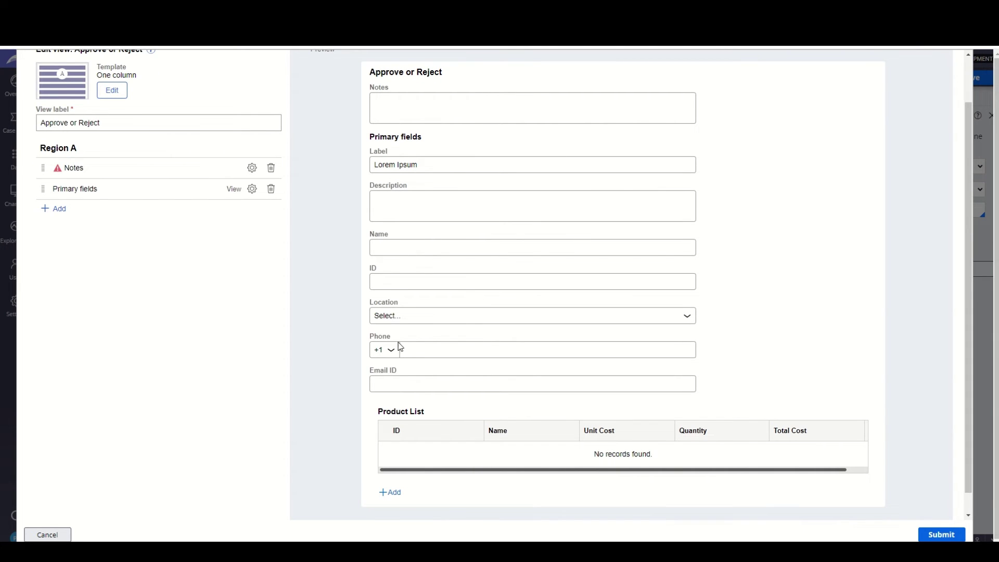
{"action": "scroll", "coordinate": [400, 347], "scroll_direction": "down", "scroll_amount": 1}
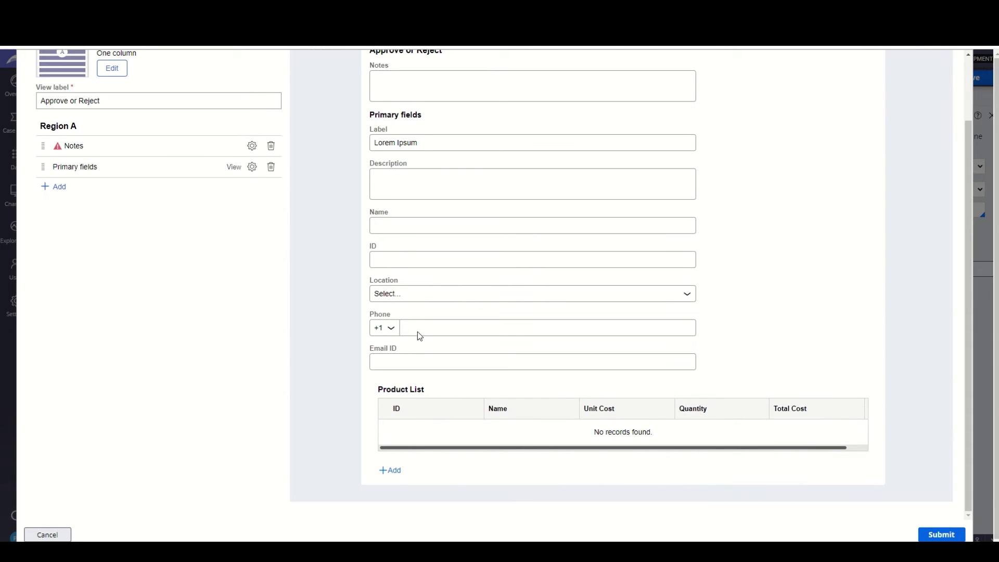
{"action": "scroll", "coordinate": [418, 333], "scroll_direction": "up", "scroll_amount": 2}
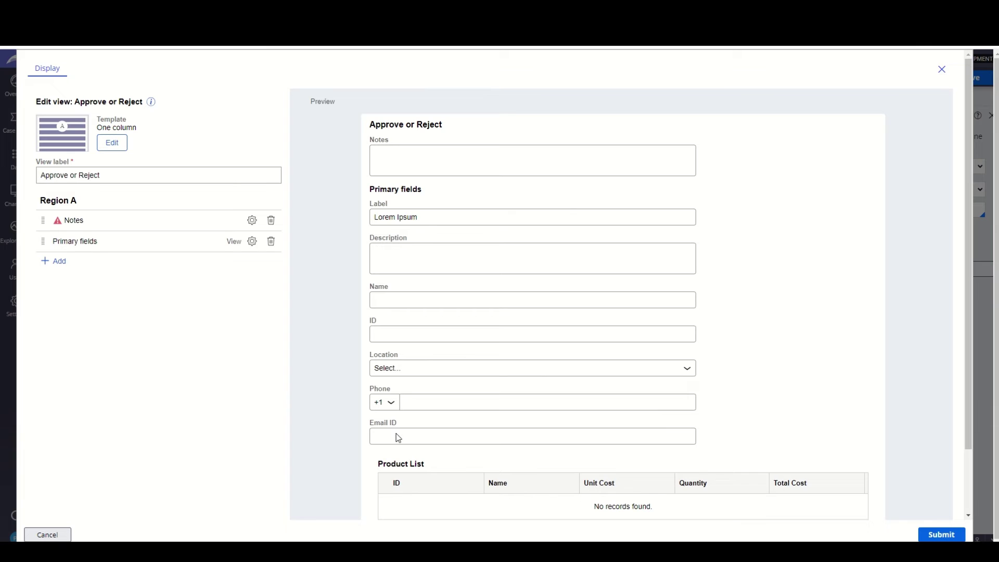
{"action": "left_click", "coordinate": [271, 242]}
{"action": "left_click", "coordinate": [57, 239]}
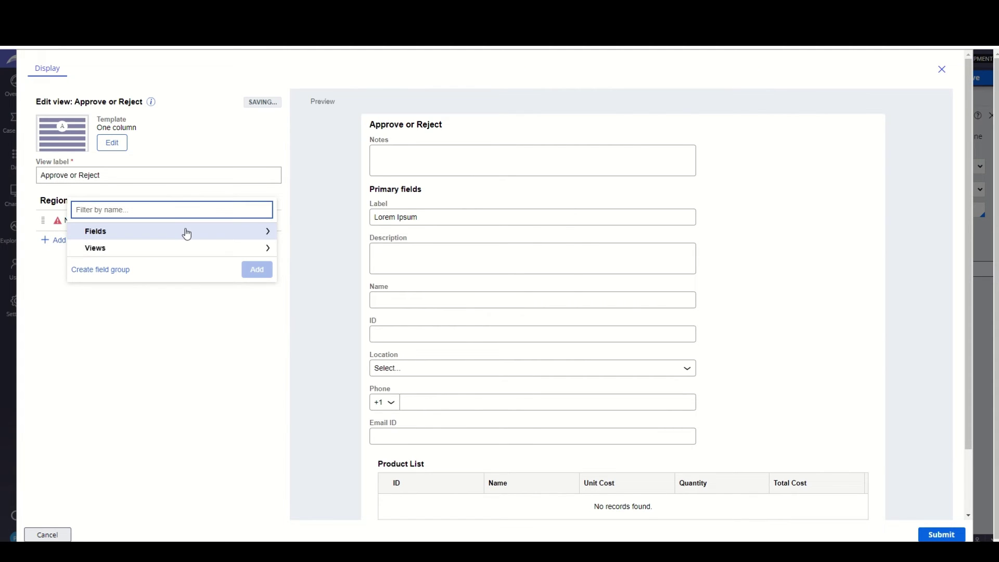
- Add Supplier Details then Product List after Notes in the approval view and submit it
{"action": "left_click", "coordinate": [188, 232]}
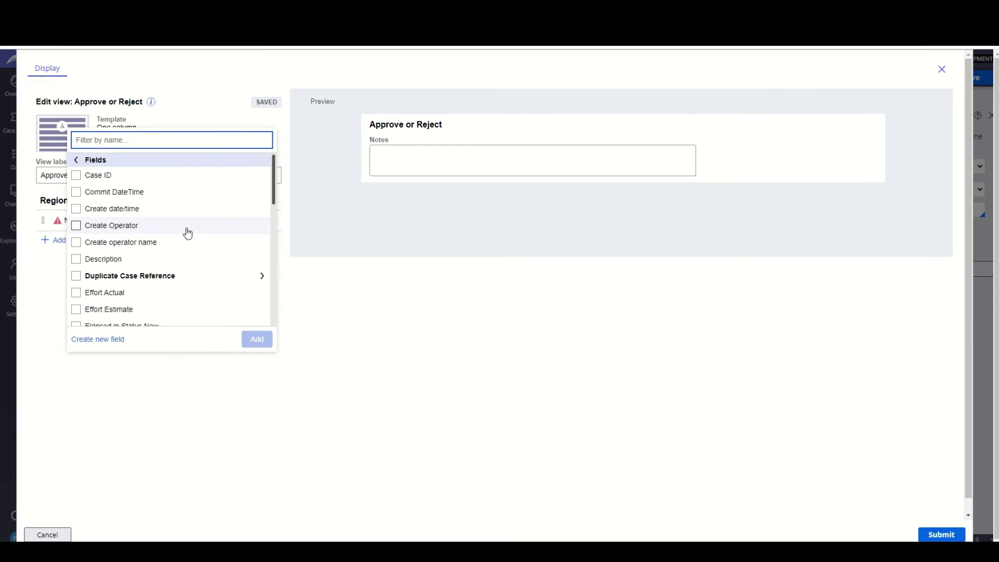
{"action": "scroll", "coordinate": [146, 262], "scroll_direction": "down", "scroll_amount": 3}
{"action": "scroll", "coordinate": [146, 263], "scroll_direction": "down", "scroll_amount": 6}
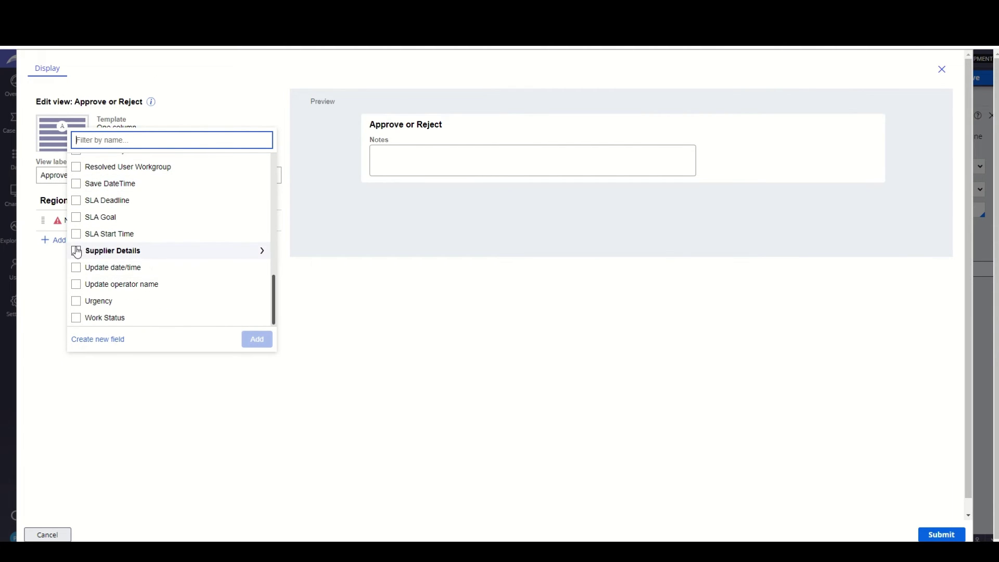
{"action": "left_click", "coordinate": [79, 251]}
{"action": "scroll", "coordinate": [194, 282], "scroll_direction": "up", "scroll_amount": 3}
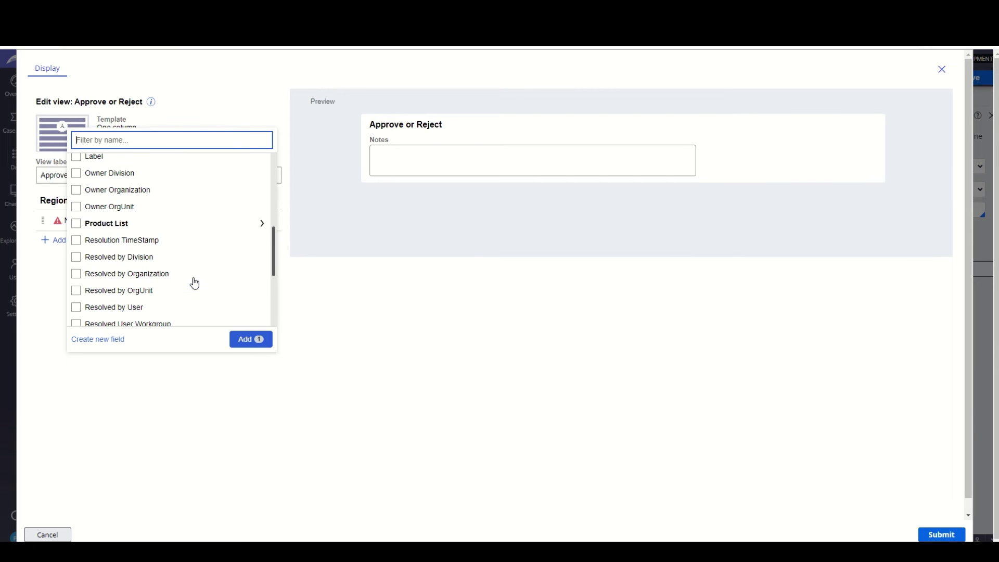
{"action": "left_click", "coordinate": [77, 224]}
{"action": "left_click", "coordinate": [255, 342]}
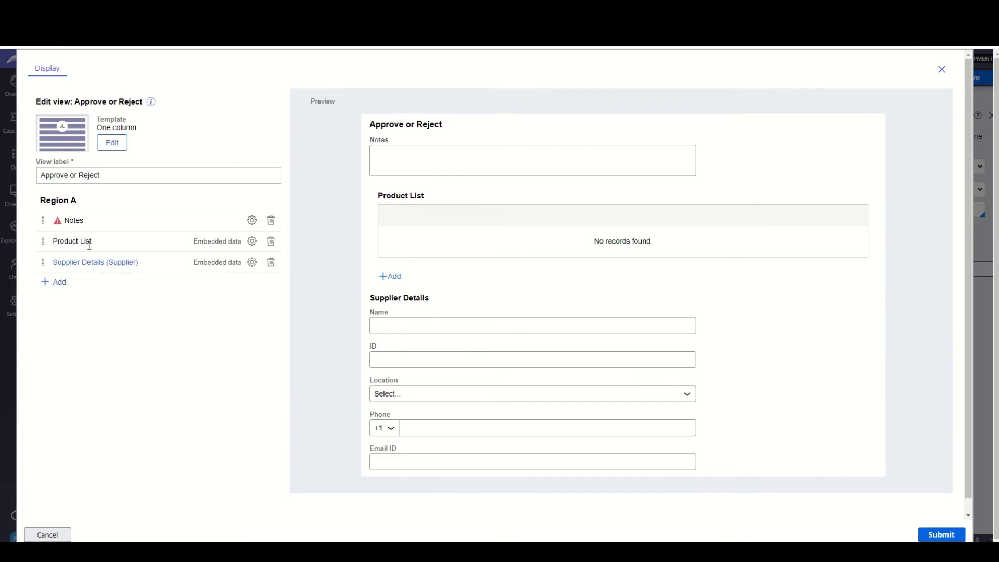
{"action": "left_click_drag", "start_coordinate": [43, 263], "coordinate": [39, 236]}
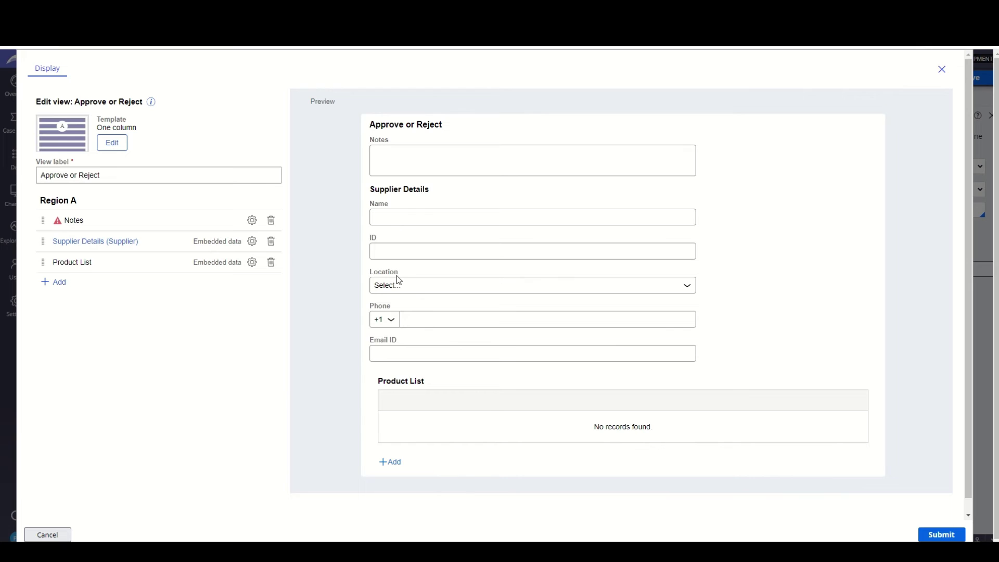
{"action": "scroll", "coordinate": [429, 364], "scroll_direction": "down", "scroll_amount": 1}
{"action": "scroll", "coordinate": [425, 372], "scroll_direction": "down", "scroll_amount": 1}
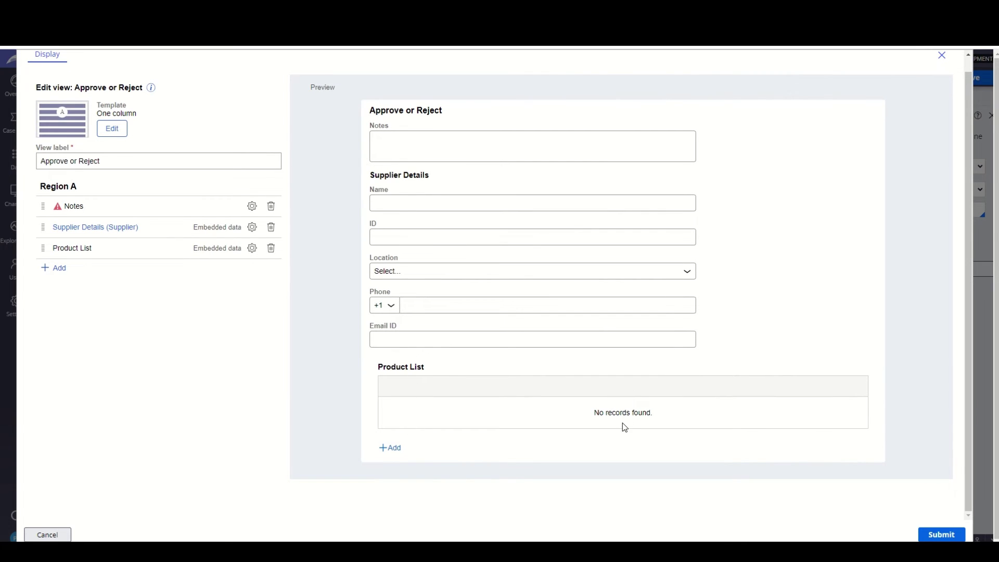
{"action": "scroll", "coordinate": [640, 364], "scroll_direction": "up", "scroll_amount": 1}
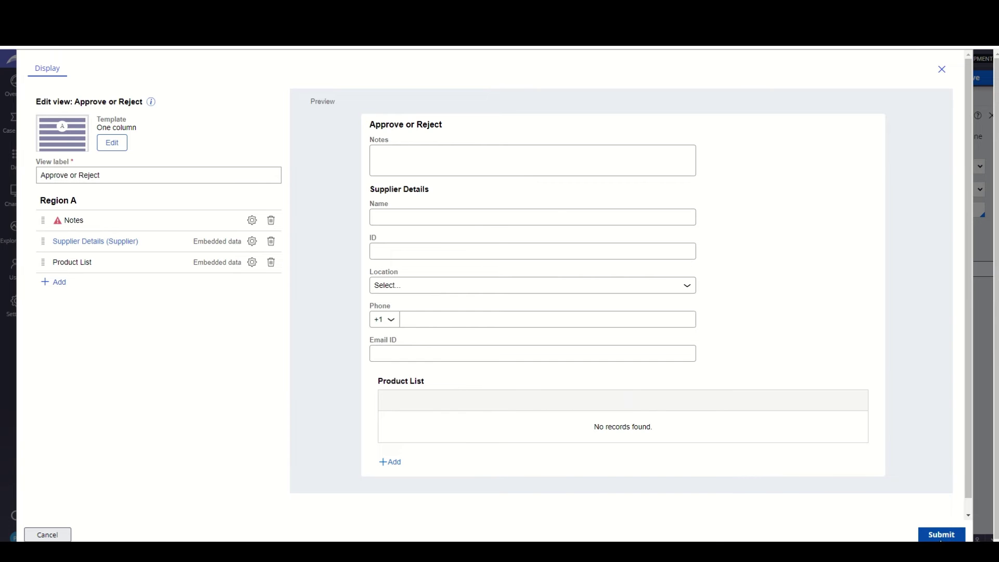
{"action": "left_click", "coordinate": [947, 535]}
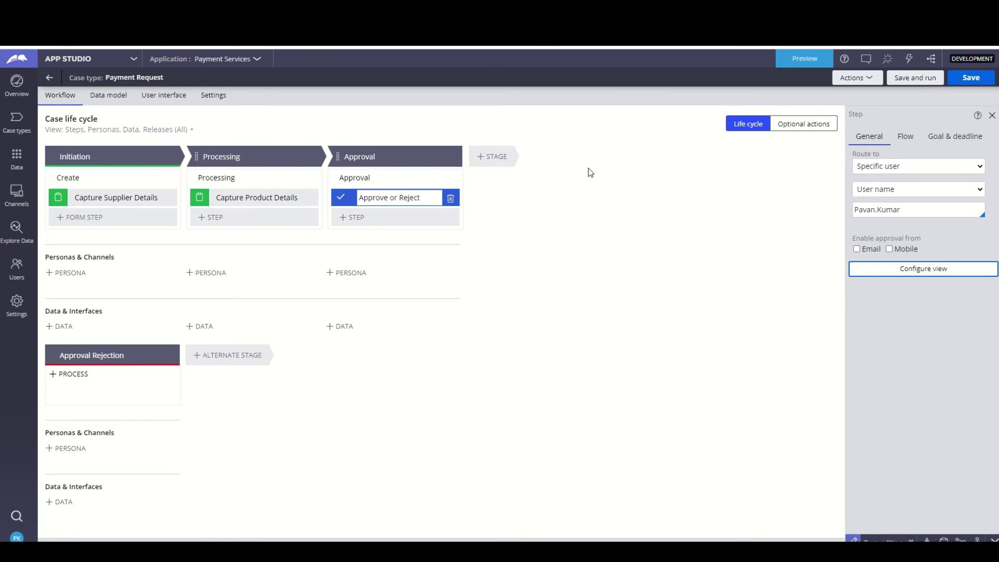
- Save the case type and start a new Payment Request in the Payment Services portal
{"action": "left_click", "coordinate": [971, 77]}
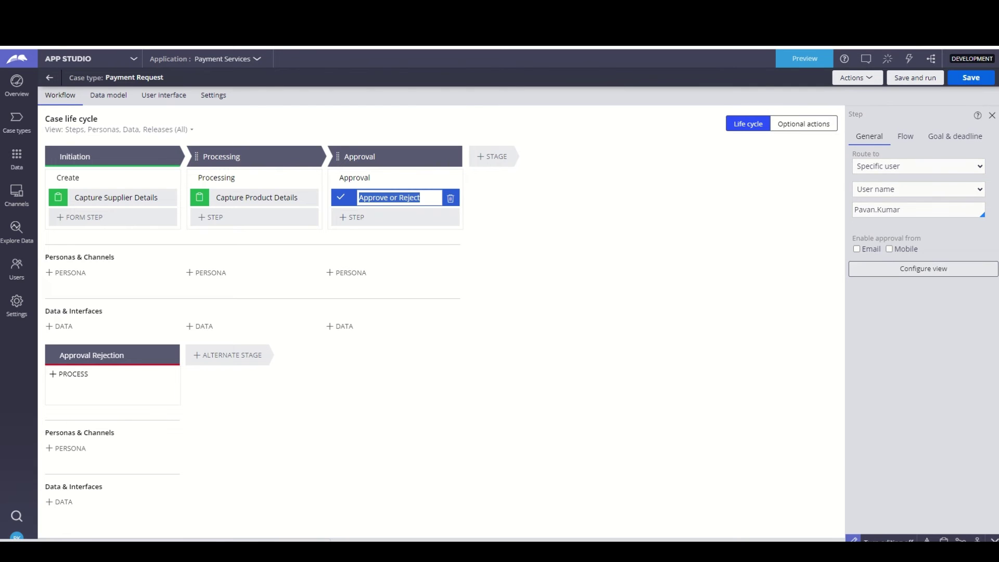
{"action": "left_click", "coordinate": [877, 540]}
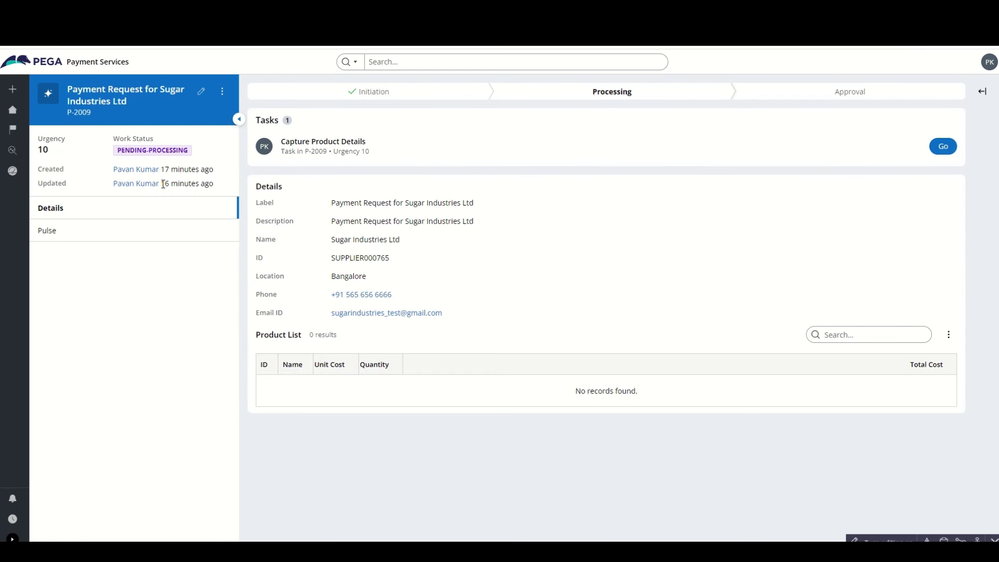
{"action": "mouse_move", "coordinate": [25, 94]}
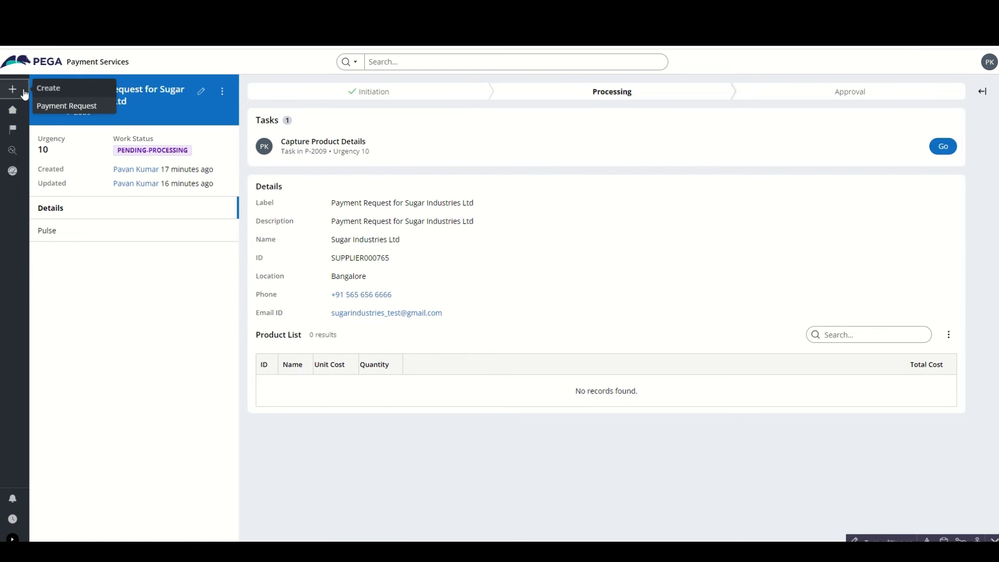
{"action": "left_click", "coordinate": [59, 106]}
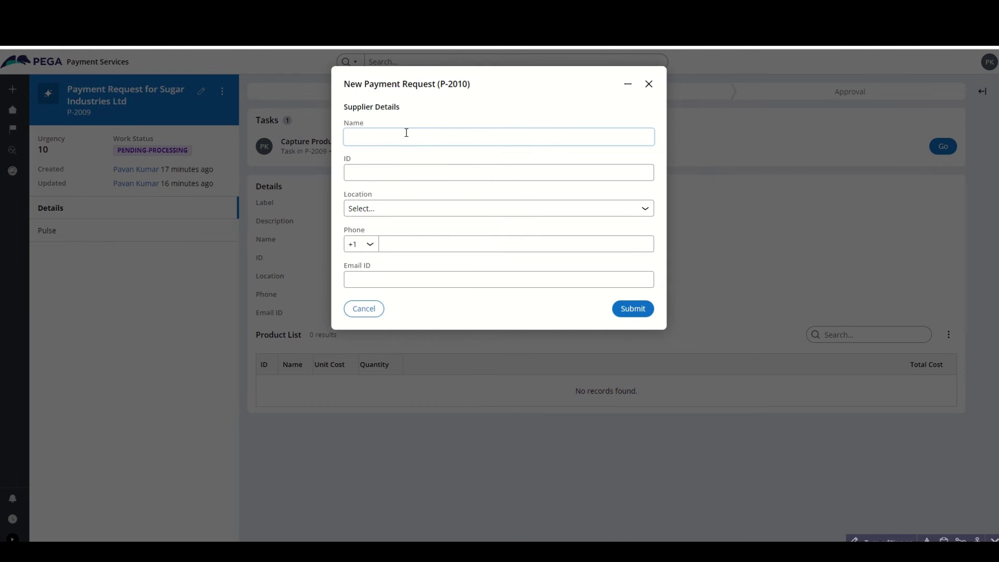
- Discard the draft request P-2010, return home, and start a fresh Payment Request
{"action": "left_click", "coordinate": [648, 83]}
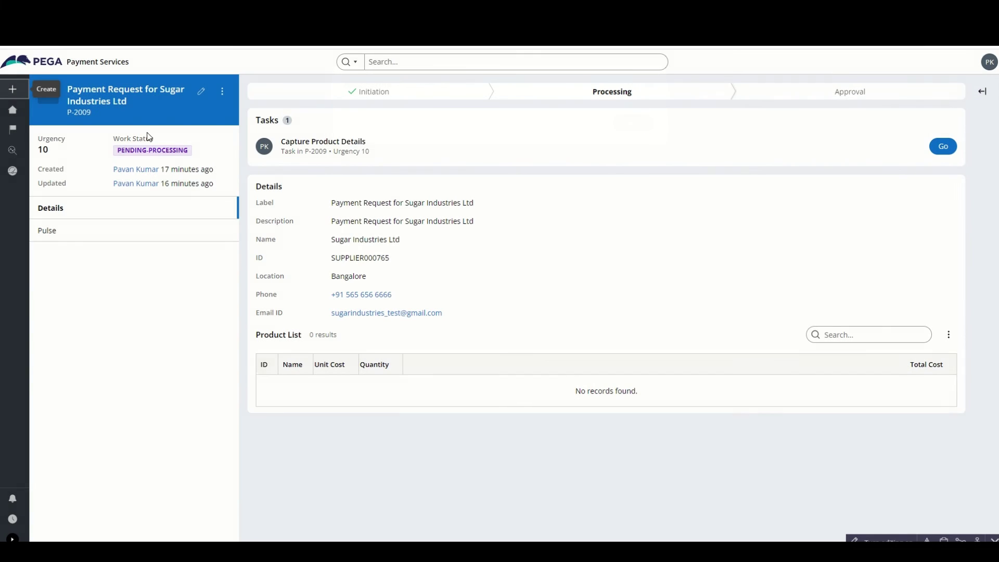
{"action": "left_click", "coordinate": [17, 112]}
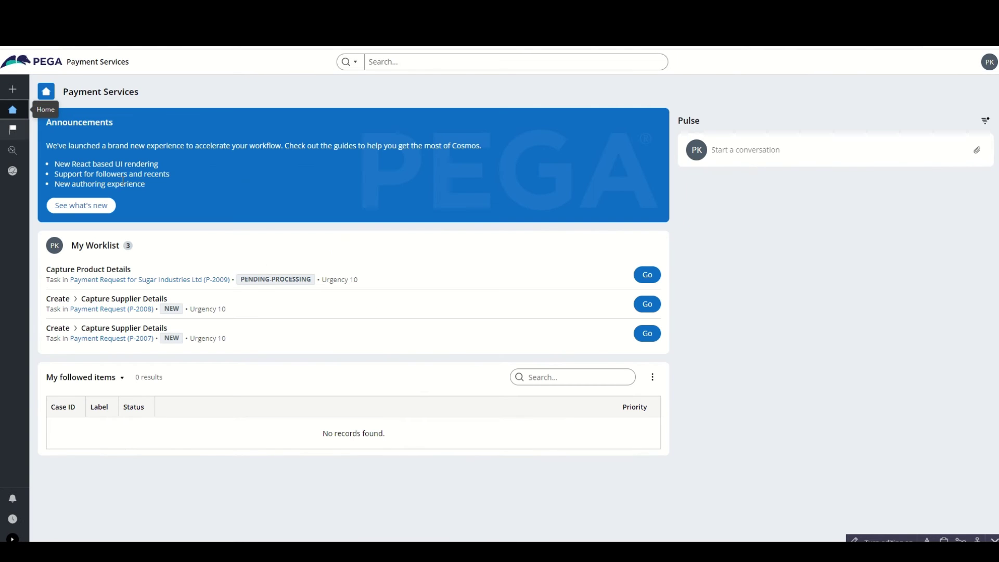
{"action": "left_click", "coordinate": [12, 89]}
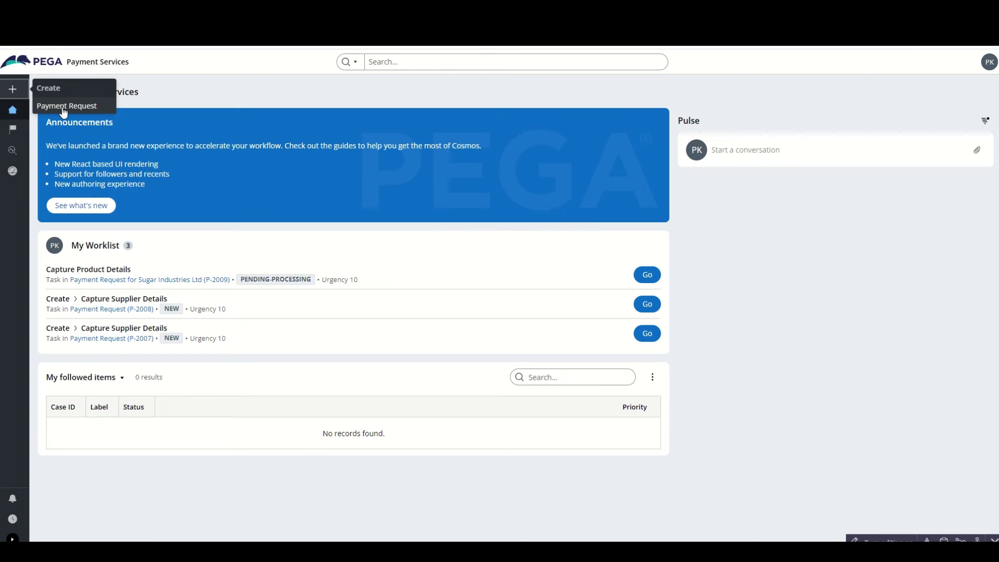
{"action": "left_click", "coordinate": [62, 107]}
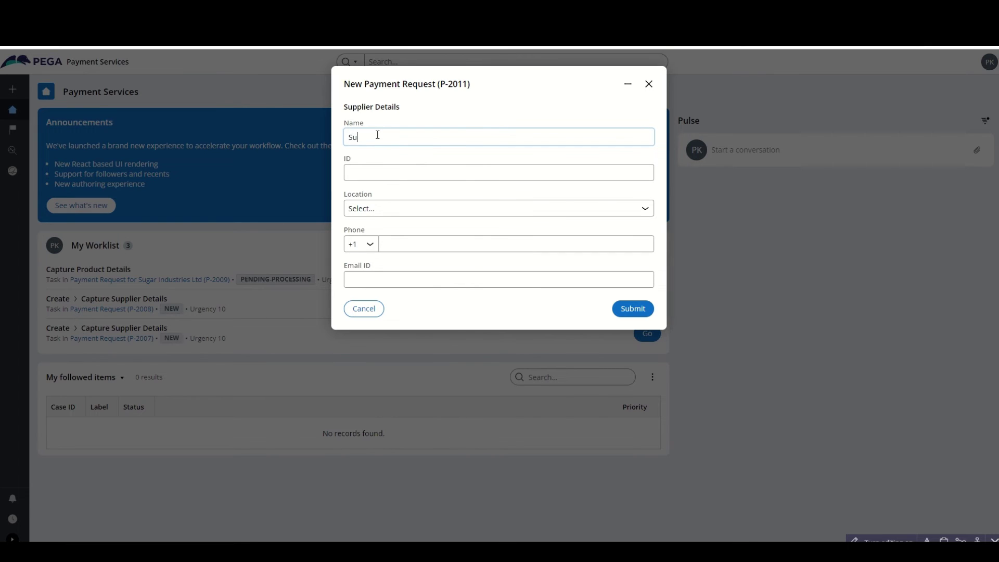
- Enter the supplier name Kumar Sugar Industries Ltd. and fill in the supplier ID
{"action": "type", "text": "r Inst"}
{"action": "key", "text": "BackSpace"}
{"action": "type", "text": "ducs"}
{"action": "type", "text": "tries"}
{"action": "type", "text": "Kumar "}
{"action": "type", "text": " Ltd."}
{"action": "key", "text": "ctrl+a"}
{"action": "left_click", "coordinate": [385, 174]}
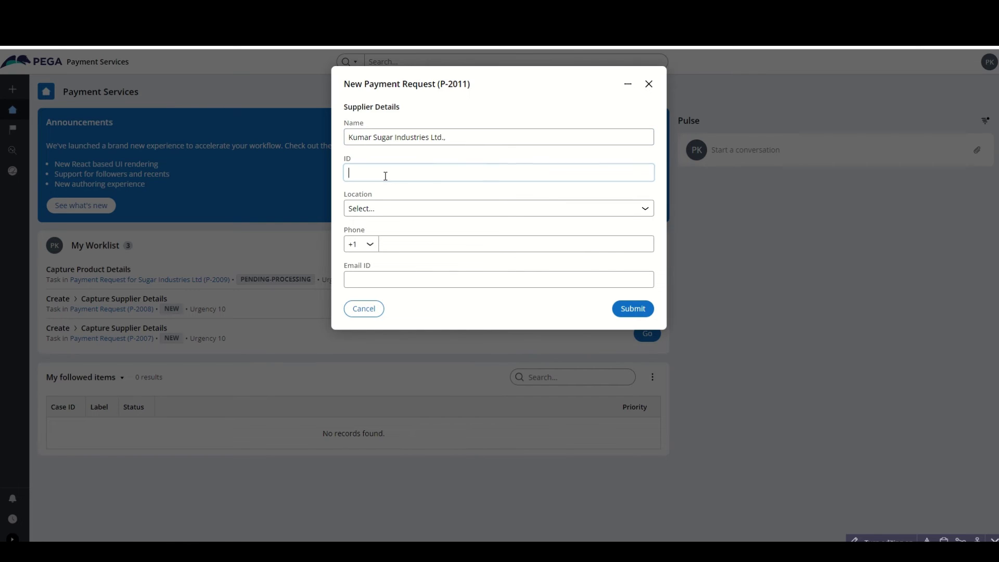
{"action": "type", "text": "SUPPLIER0001234"}
- Set the location to Bangalore and enter the supplier's phone number with country code +91
{"action": "left_click", "coordinate": [408, 211]}
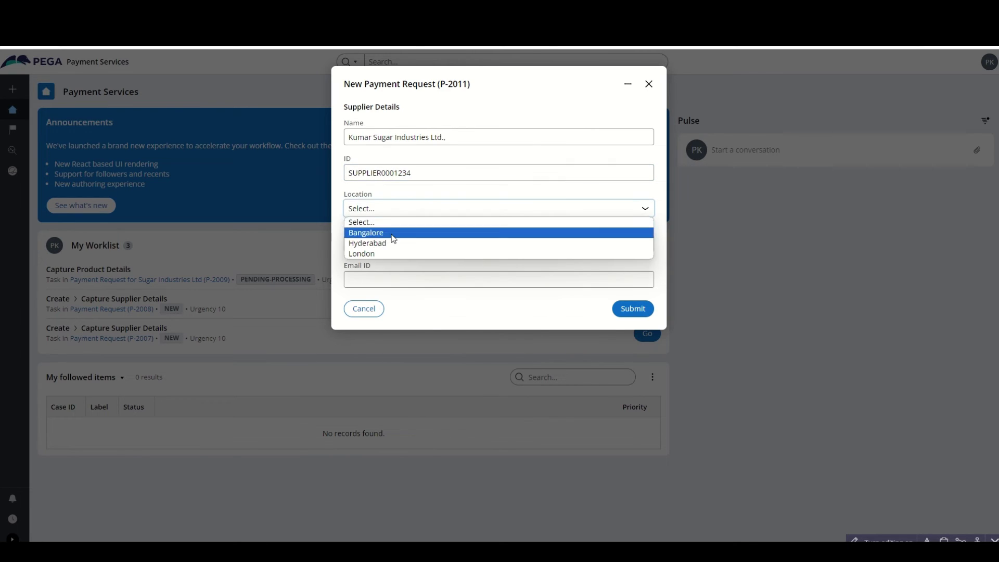
{"action": "left_click", "coordinate": [374, 232]}
{"action": "left_click", "coordinate": [369, 244]}
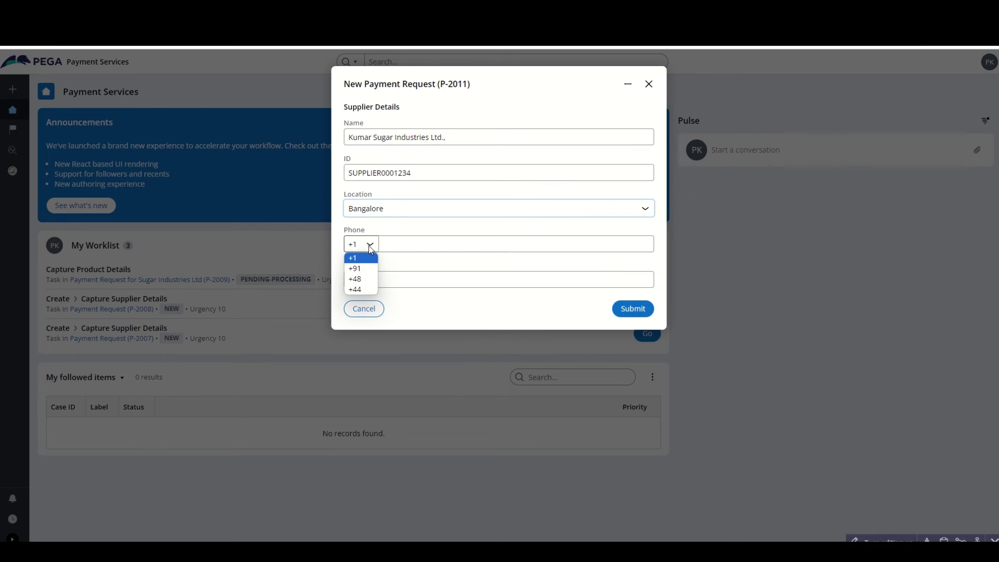
{"action": "left_click", "coordinate": [355, 268]}
{"action": "left_click", "coordinate": [407, 247]}
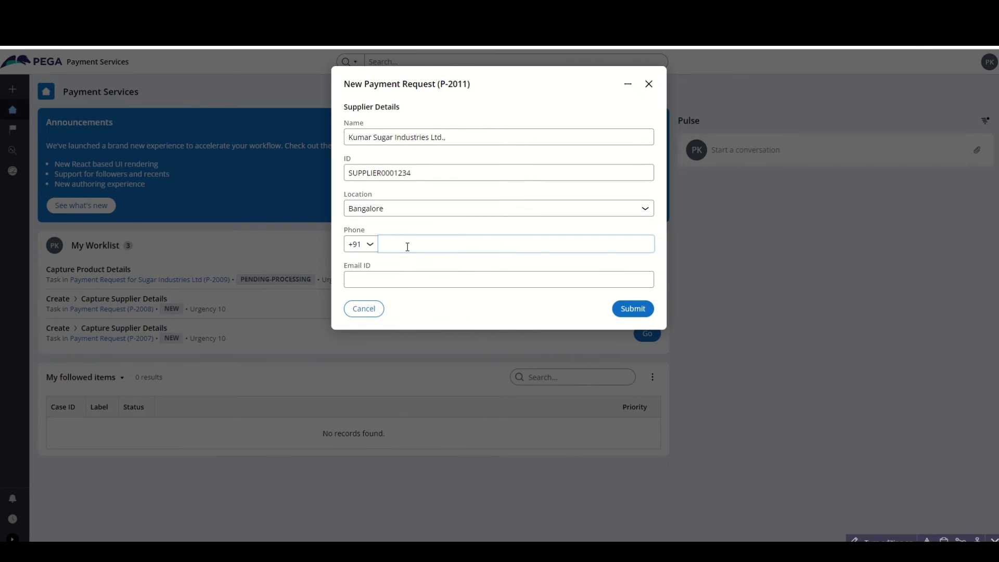
{"action": "left_click_drag", "start_coordinate": [404, 245], "coordinate": [387, 246]}
{"action": "left_click", "coordinate": [442, 248]}
{"action": "key", "text": "BackSpace"}
- Fill in the supplier's e-mail address, check the name, and submit the supplier details
{"action": "left_click", "coordinate": [417, 278]}
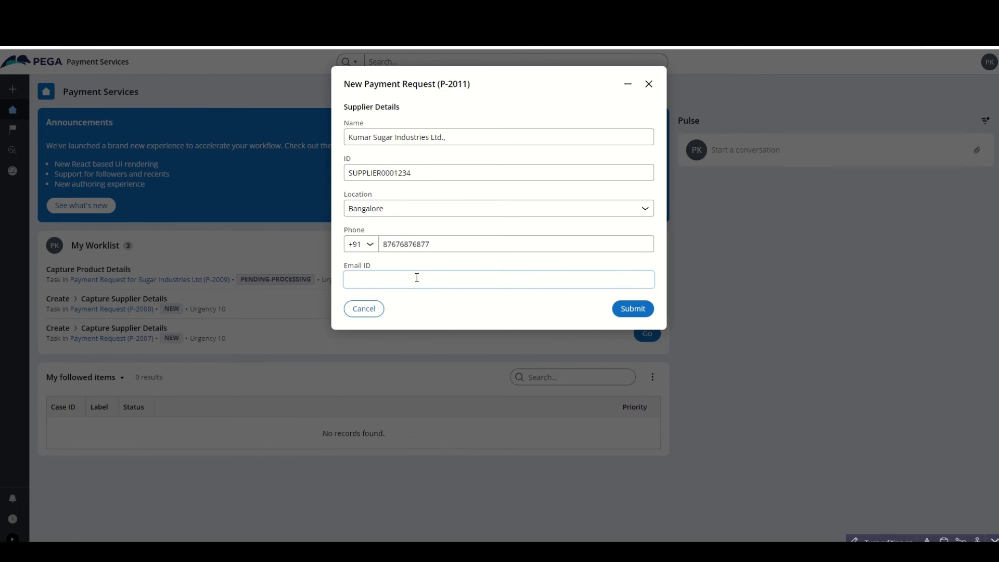
{"action": "type", "text": "pavan.@"}
{"action": "key", "text": "ctrl+a"}
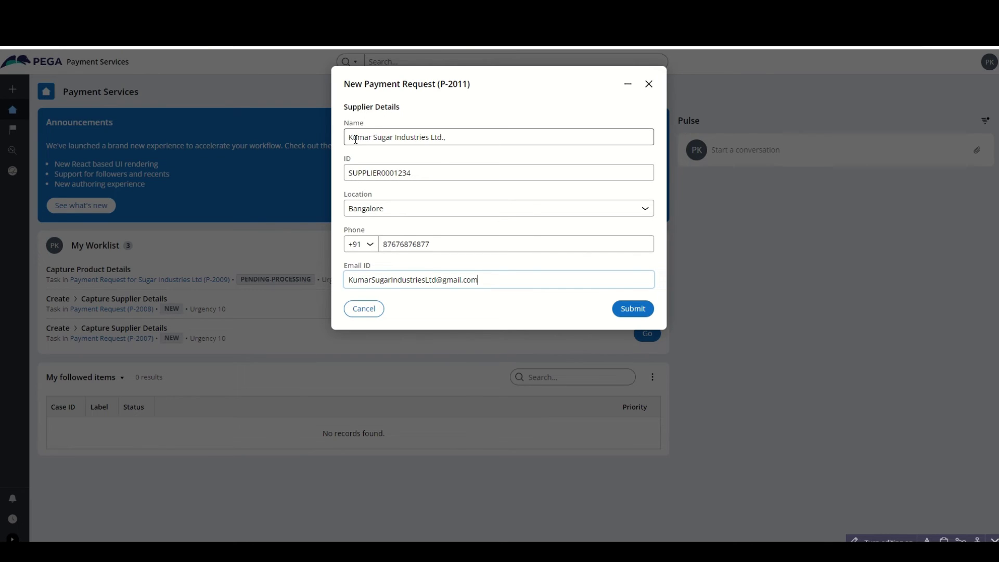
{"action": "left_click_drag", "start_coordinate": [349, 139], "coordinate": [467, 139]}
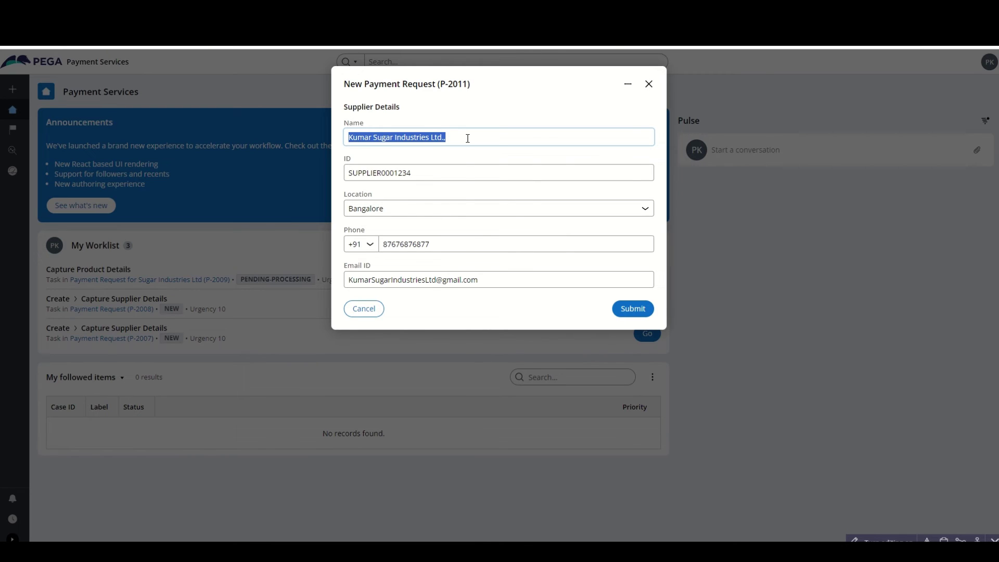
{"action": "left_click", "coordinate": [493, 310]}
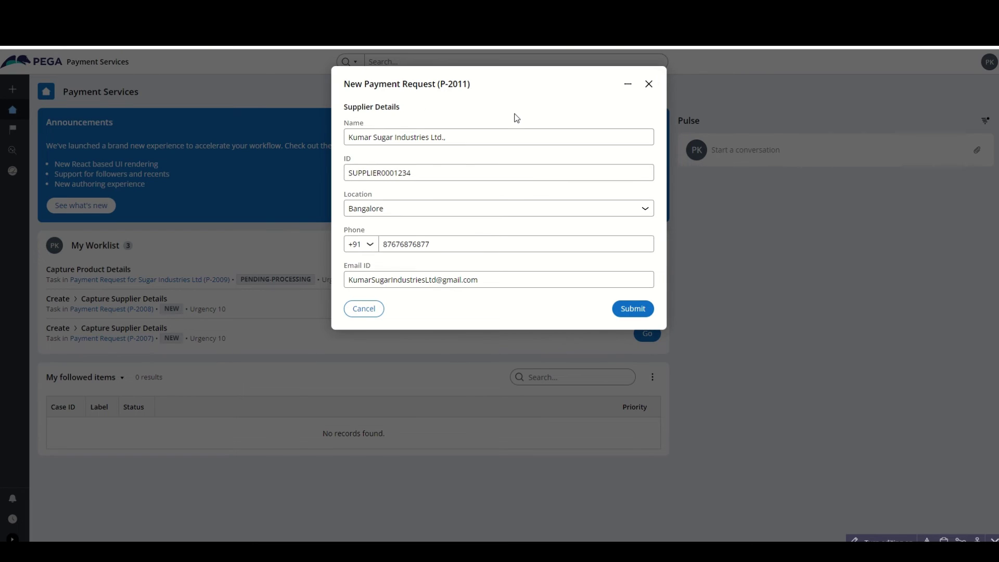
{"action": "left_click", "coordinate": [632, 310]}
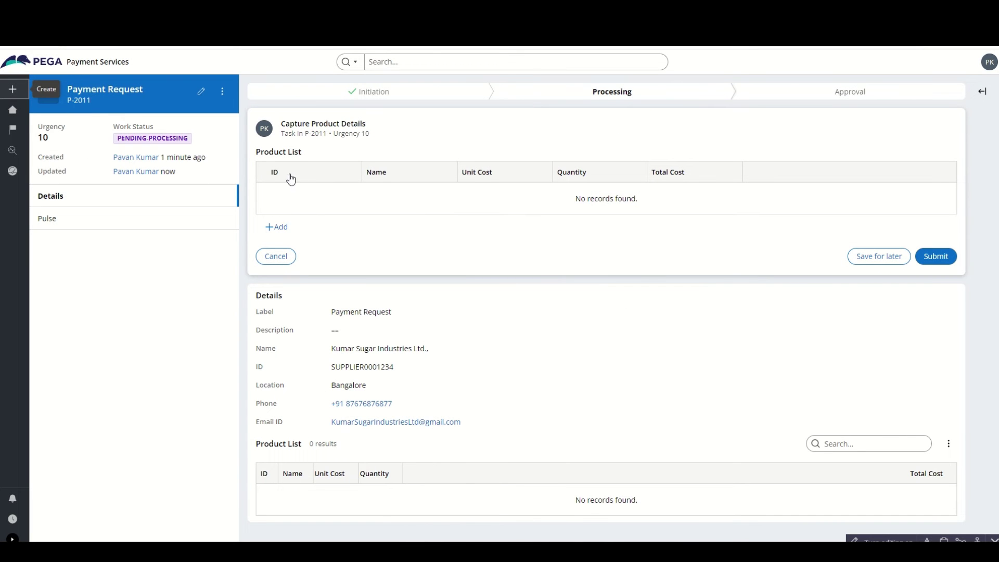
- Fill the first product row: SUGAR000123, Sugar Raw material 1, unit cost 40, quantity 50
{"action": "left_click", "coordinate": [280, 227]}
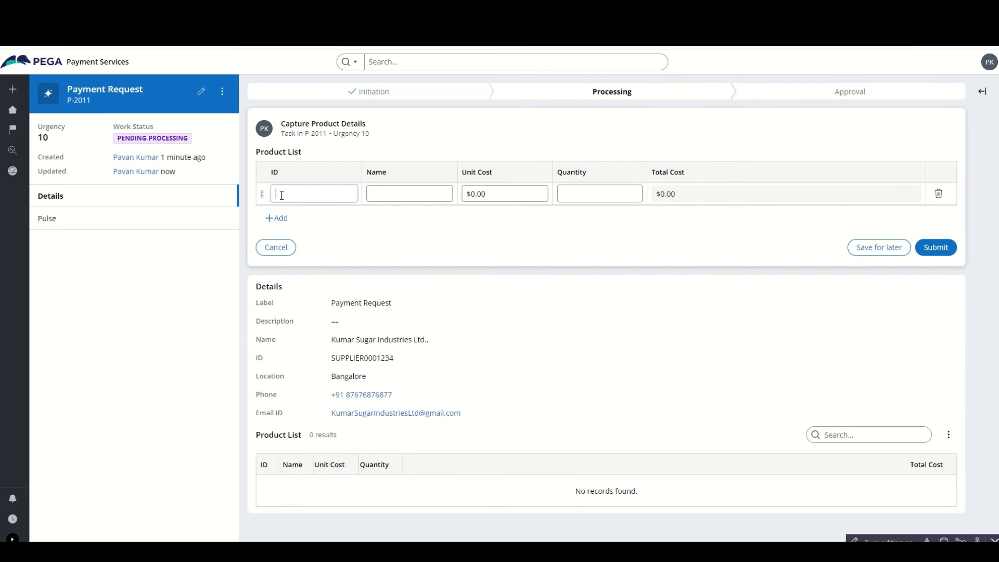
{"action": "type", "text": "SUGAR000123"}
{"action": "double_click", "coordinate": [288, 194]}
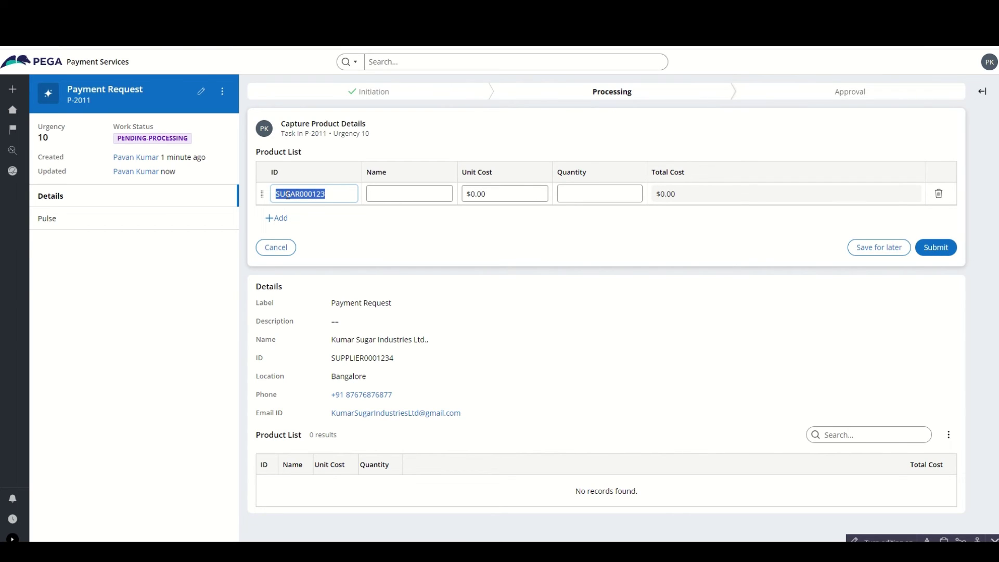
{"action": "left_click", "coordinate": [288, 194]}
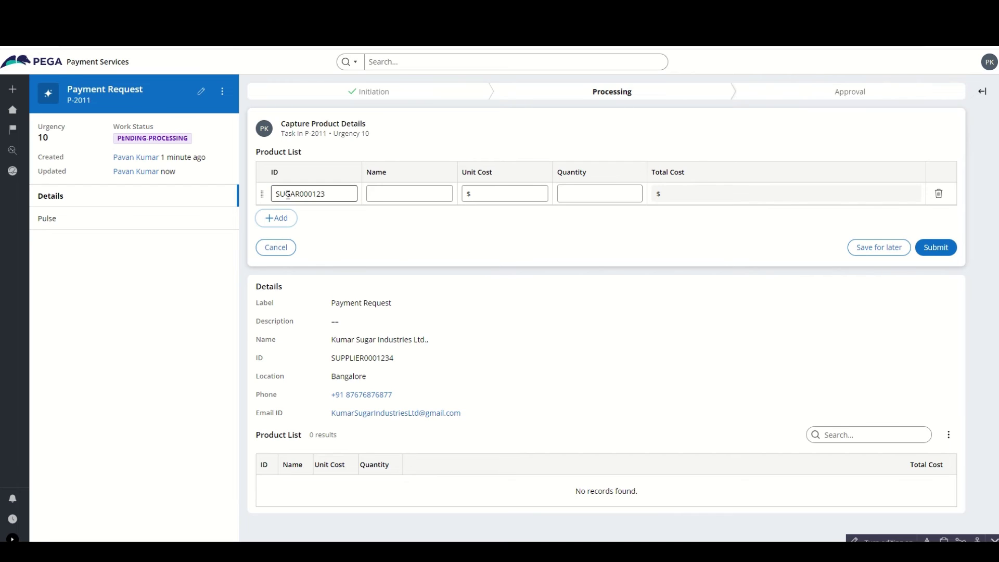
{"action": "left_click", "coordinate": [385, 193]}
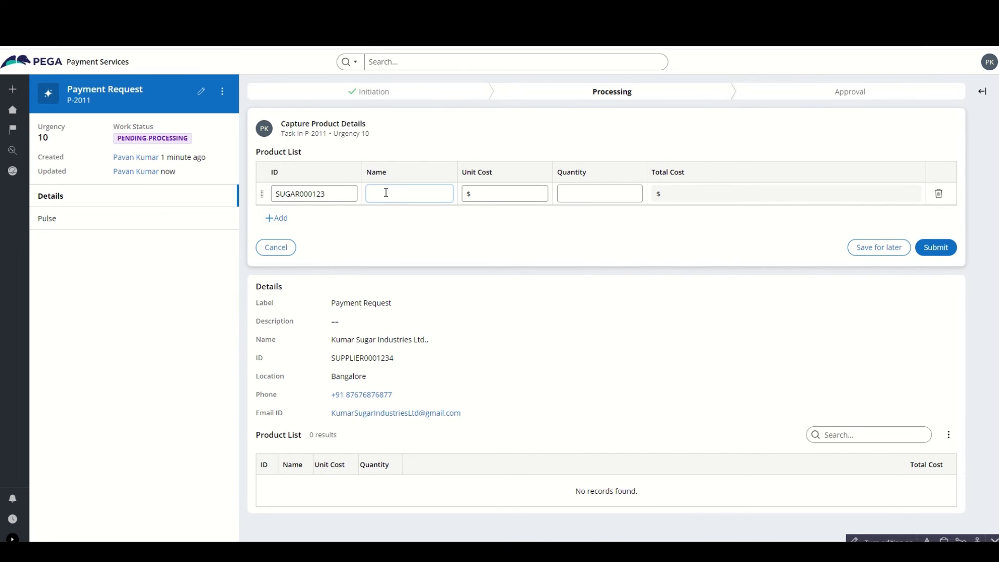
{"action": "type", "text": "Sugar Raw material 1"}
{"action": "triple_click", "coordinate": [385, 194]}
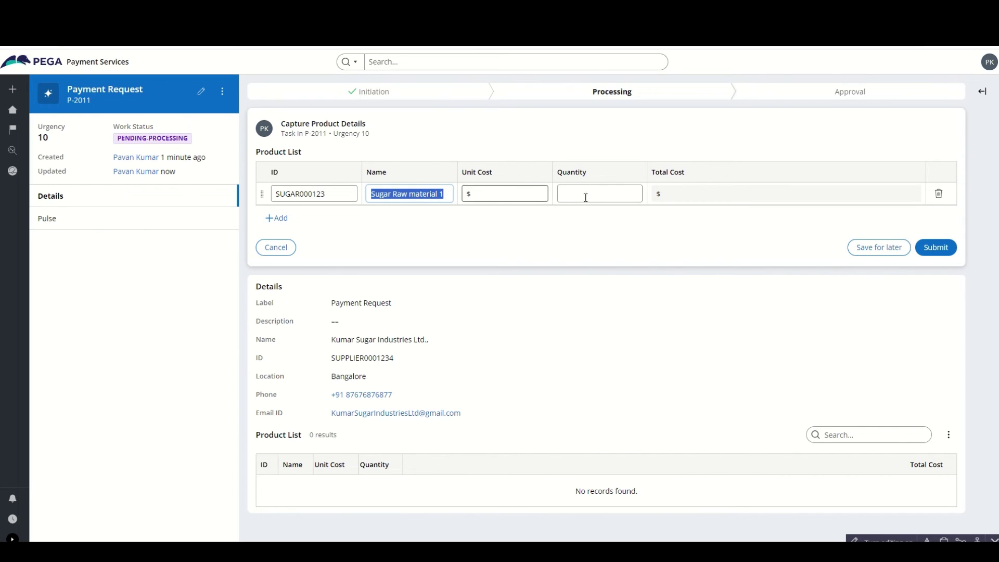
{"action": "left_click", "coordinate": [513, 193]}
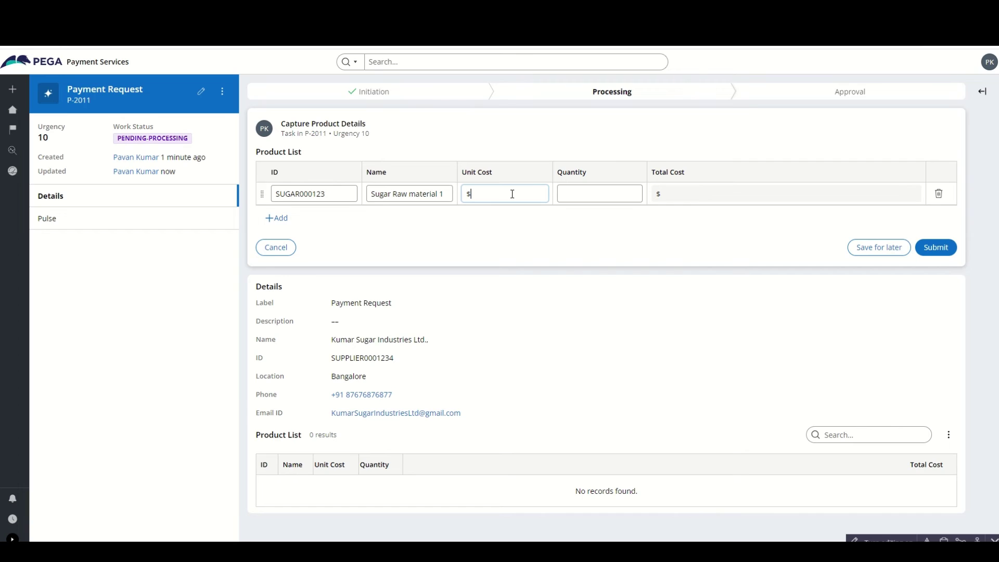
{"action": "type", "text": "40"}
{"action": "left_click", "coordinate": [562, 193]}
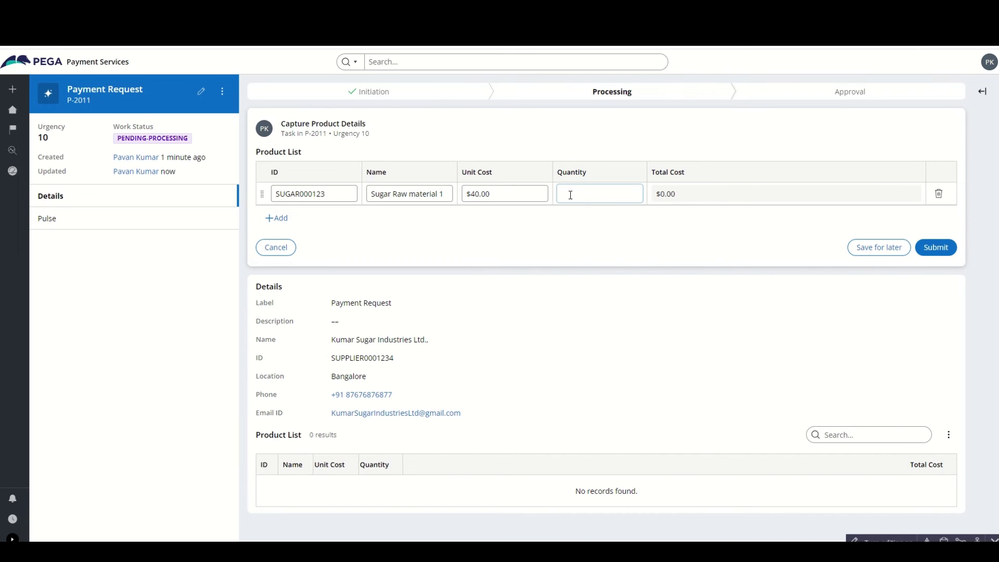
{"action": "type", "text": "50"}
{"action": "left_click", "coordinate": [688, 238]}
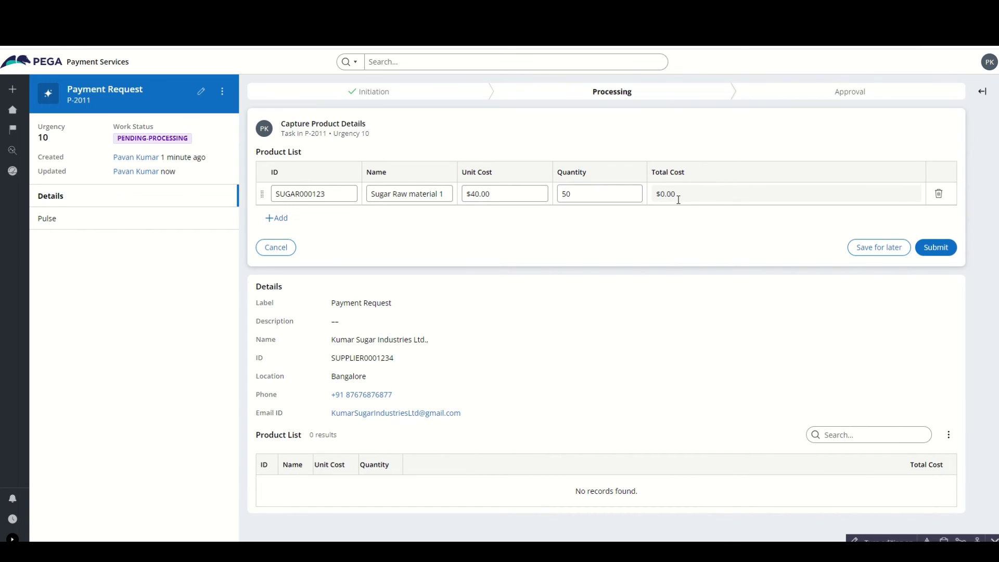
- Add a second row as SUGAR000124, Sugar Raw material 2, at unit cost 50 and quantity 90
{"action": "left_click", "coordinate": [277, 218]}
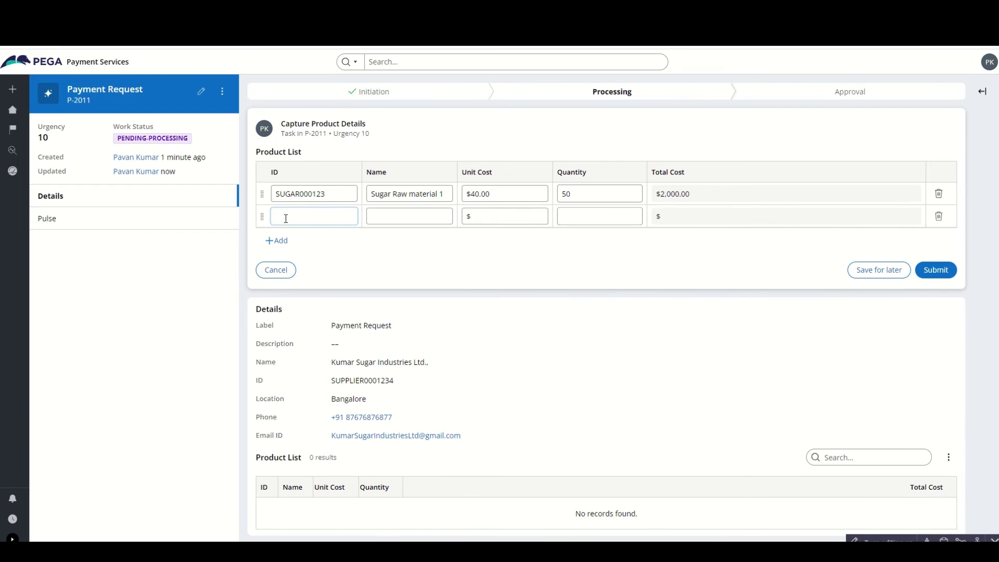
{"action": "double_click", "coordinate": [285, 194]}
{"action": "key", "text": "ctrl+c"}
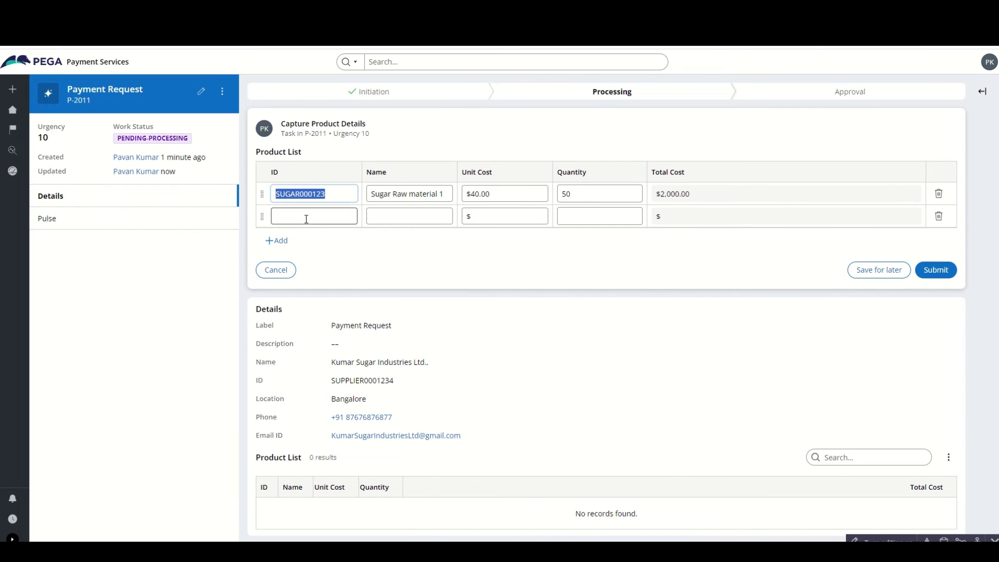
{"action": "left_click", "coordinate": [306, 217]}
{"action": "key", "text": "ctrl+v"}
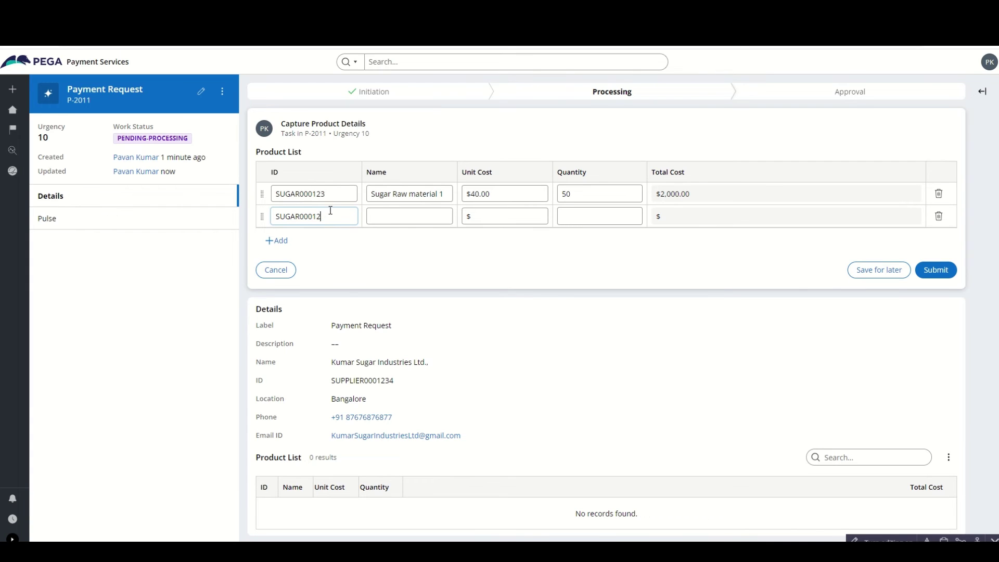
{"action": "left_click", "coordinate": [420, 196]}
{"action": "key", "text": "ctrl+a"}
{"action": "key", "text": "ctrl+c"}
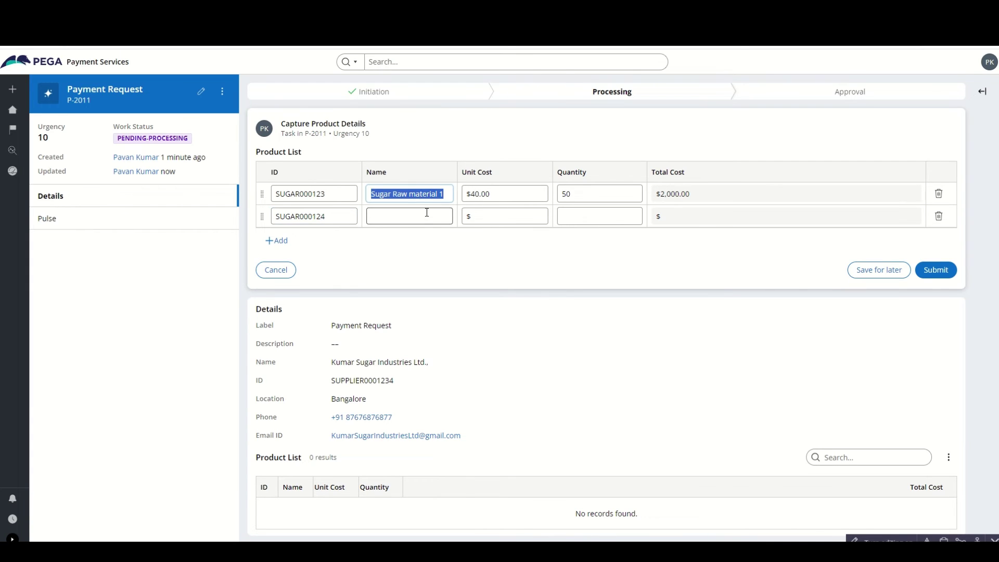
{"action": "left_click", "coordinate": [428, 215]}
{"action": "key", "text": "ctrl+v"}
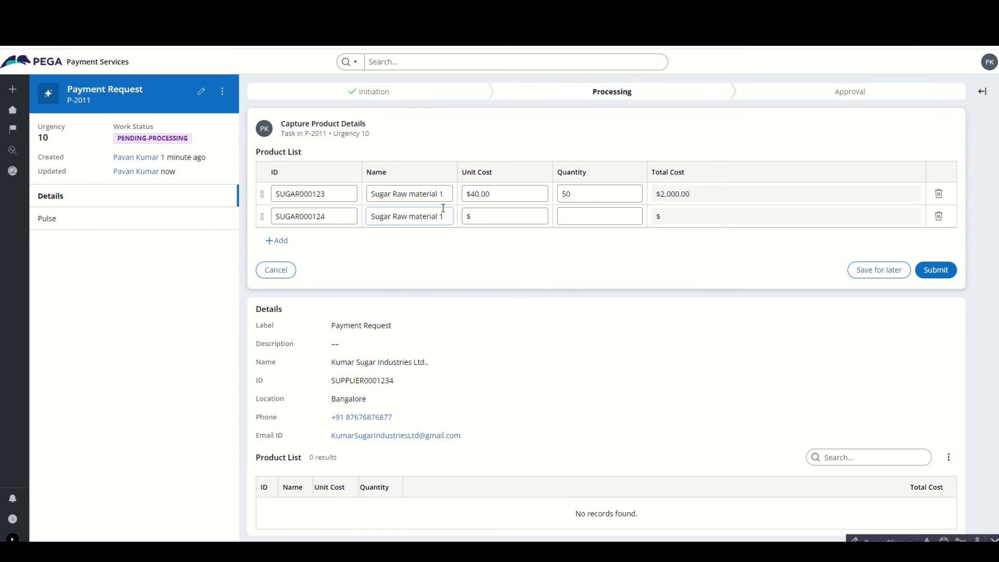
{"action": "left_click", "coordinate": [486, 212]}
{"action": "type", "text": "50"}
{"action": "left_click", "coordinate": [596, 214]}
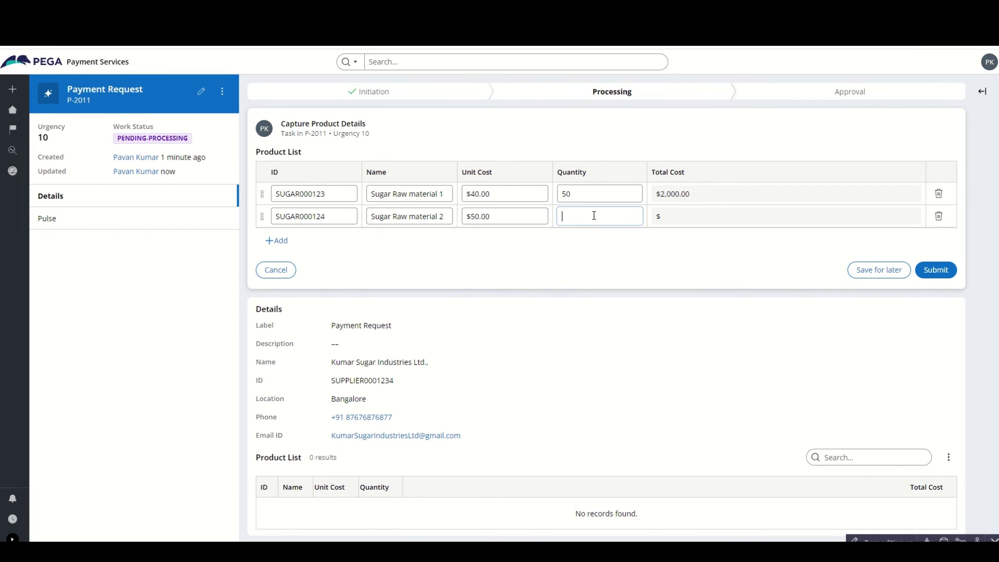
{"action": "type", "text": "90"}
{"action": "left_click", "coordinate": [600, 254]}
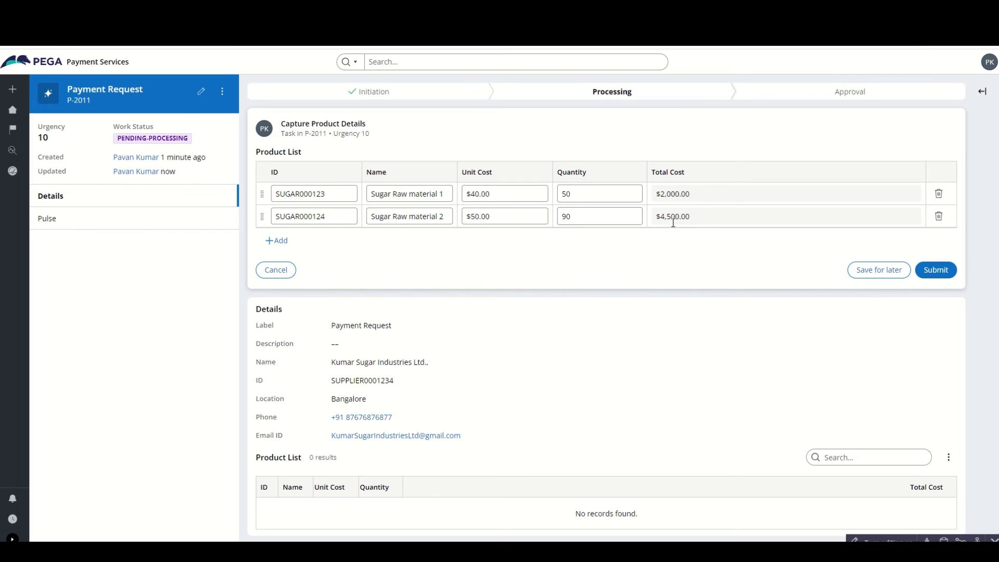
- Add a third product row from row 2's copied ID and name, with unit cost 60 and quantity 50
{"action": "left_click", "coordinate": [276, 269]}
{"action": "double_click", "coordinate": [319, 216]}
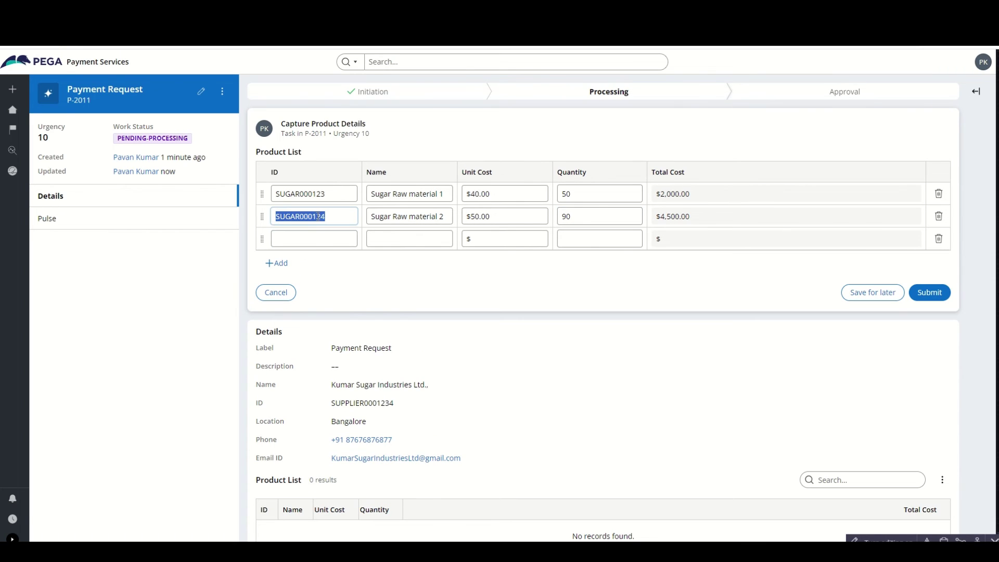
{"action": "left_click", "coordinate": [314, 235]}
{"action": "key", "text": "ctrl+v"}
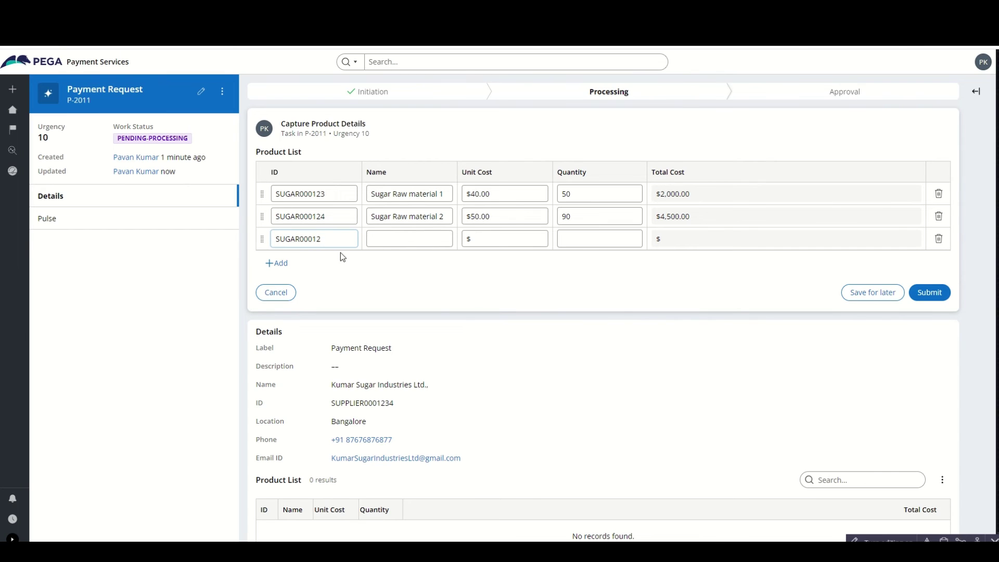
{"action": "type", "text": "5"}
{"action": "left_click", "coordinate": [409, 221]}
{"action": "key", "text": "ctrl+a"}
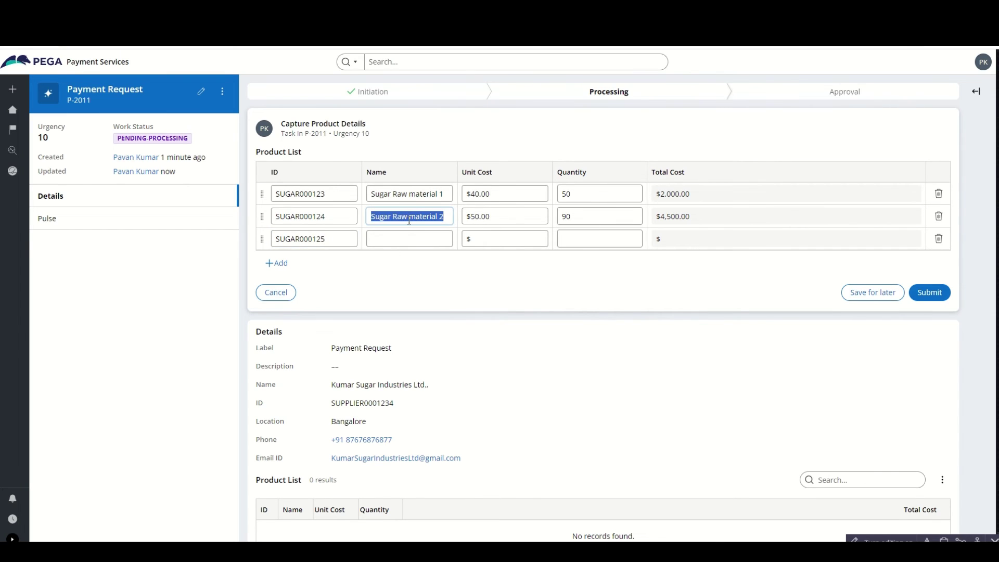
{"action": "left_click", "coordinate": [409, 241]}
{"action": "key", "text": "ctrl+v"}
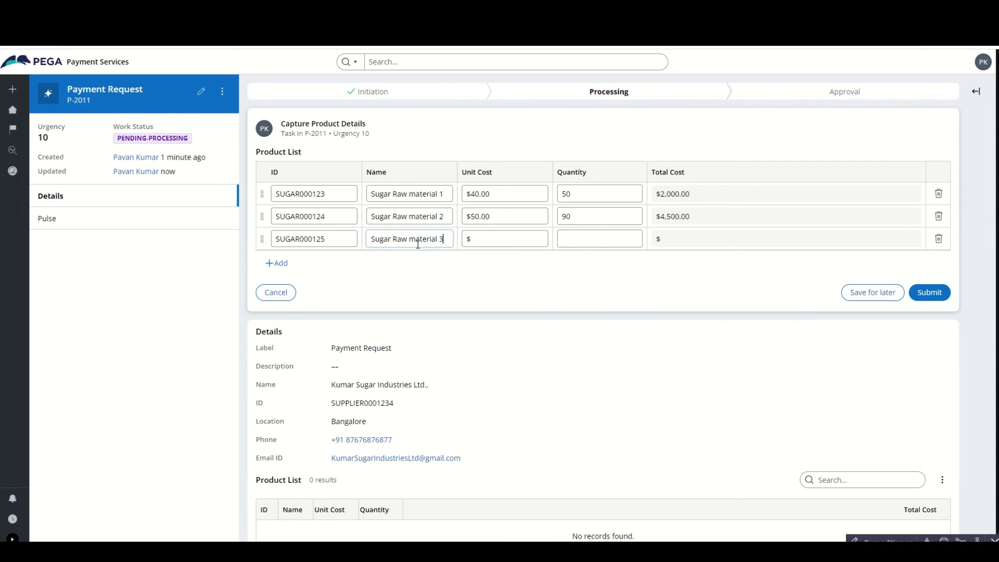
{"action": "triple_click", "coordinate": [418, 244]}
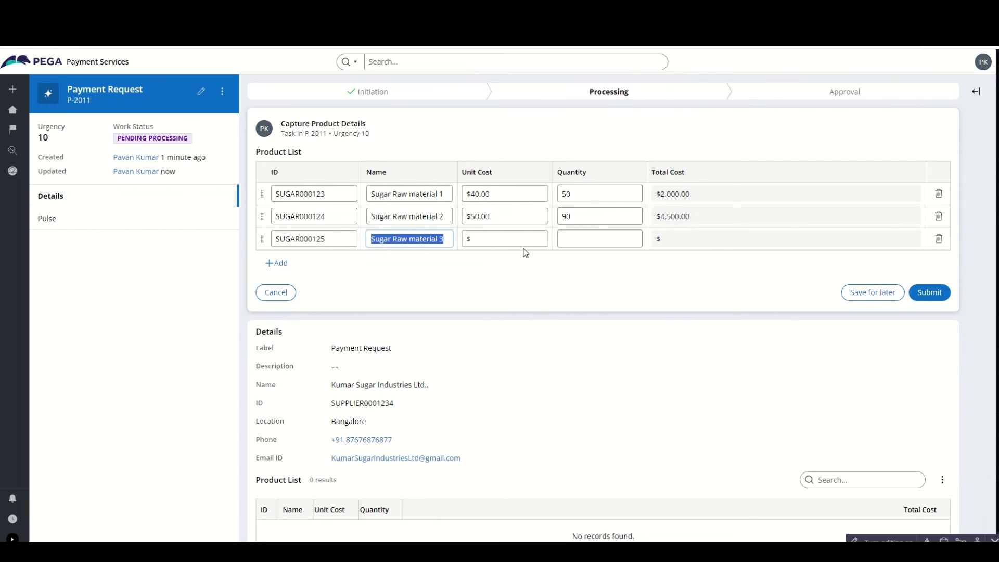
{"action": "left_click", "coordinate": [508, 238]}
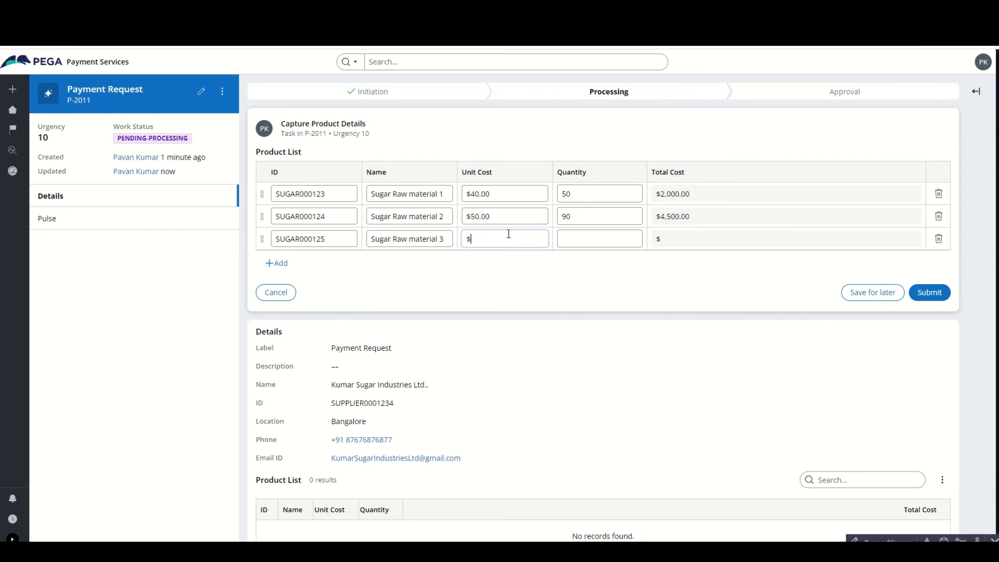
{"action": "type", "text": "60"}
{"action": "left_click", "coordinate": [572, 239]}
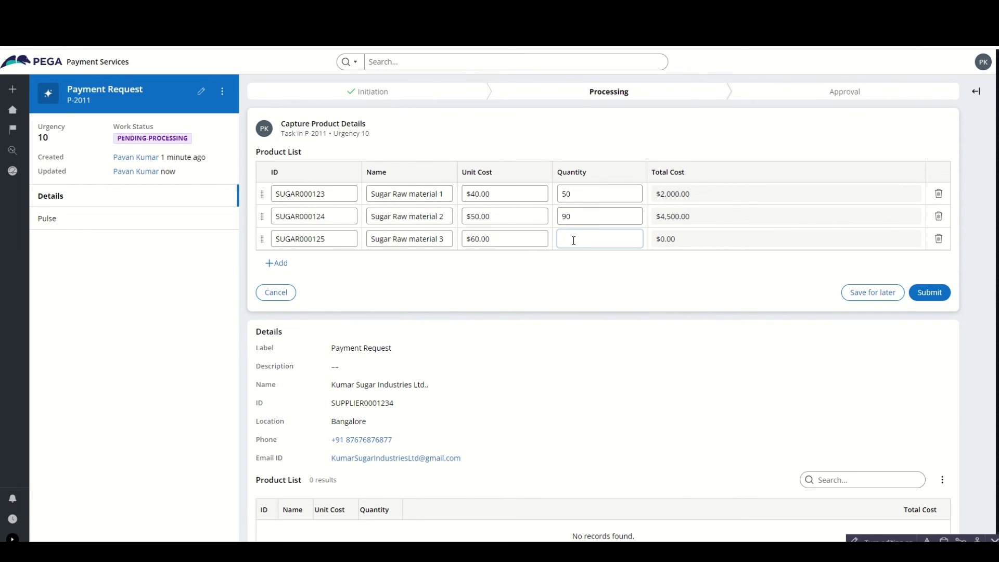
{"action": "type", "text": "50"}
{"action": "left_click", "coordinate": [474, 273]}
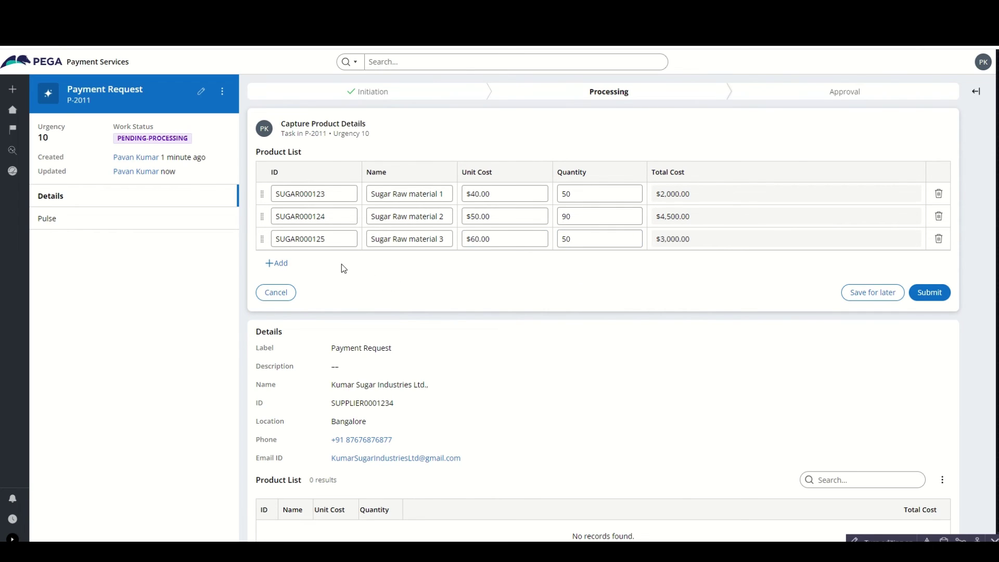
- Add a fourth row with ID ending in 6, named Sugar Raw material 4, at unit cost 60 and quantity 80
{"action": "left_click", "coordinate": [284, 266]}
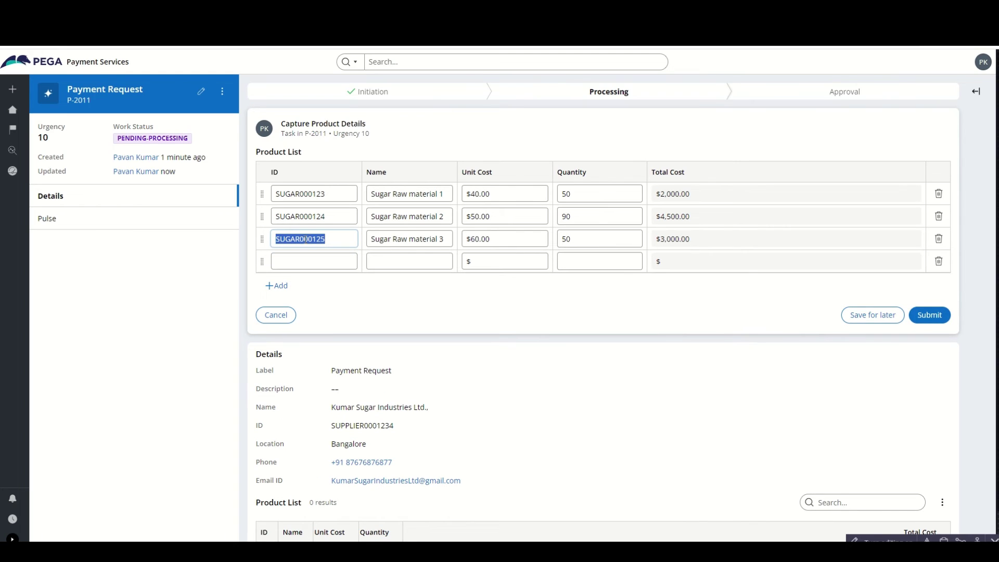
{"action": "left_click", "coordinate": [310, 268]}
{"action": "key", "text": "ctrl+v"}
{"action": "key", "text": "BackSpace"}
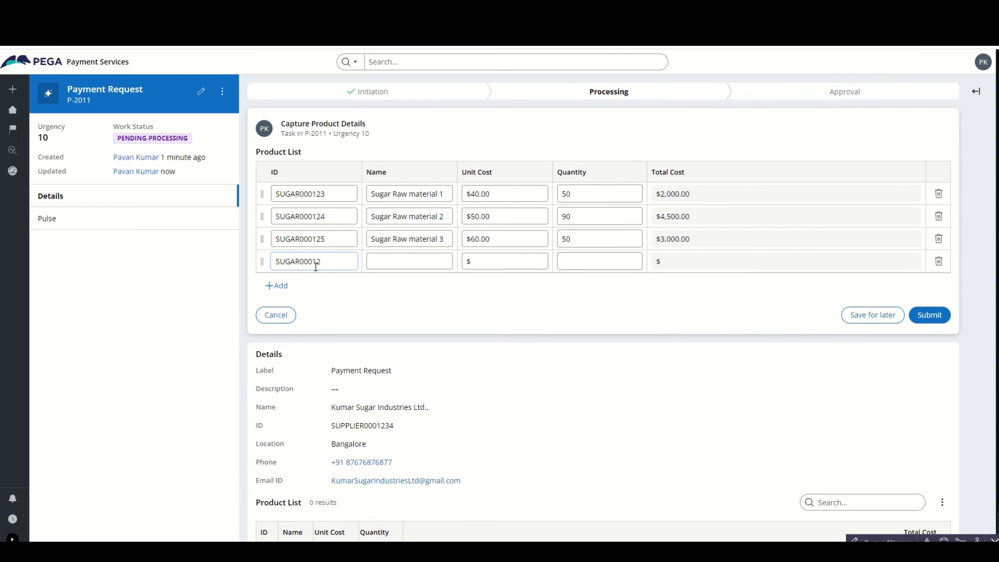
{"action": "type", "text": "6"}
{"action": "left_click", "coordinate": [372, 263]}
{"action": "left_click", "coordinate": [385, 238]}
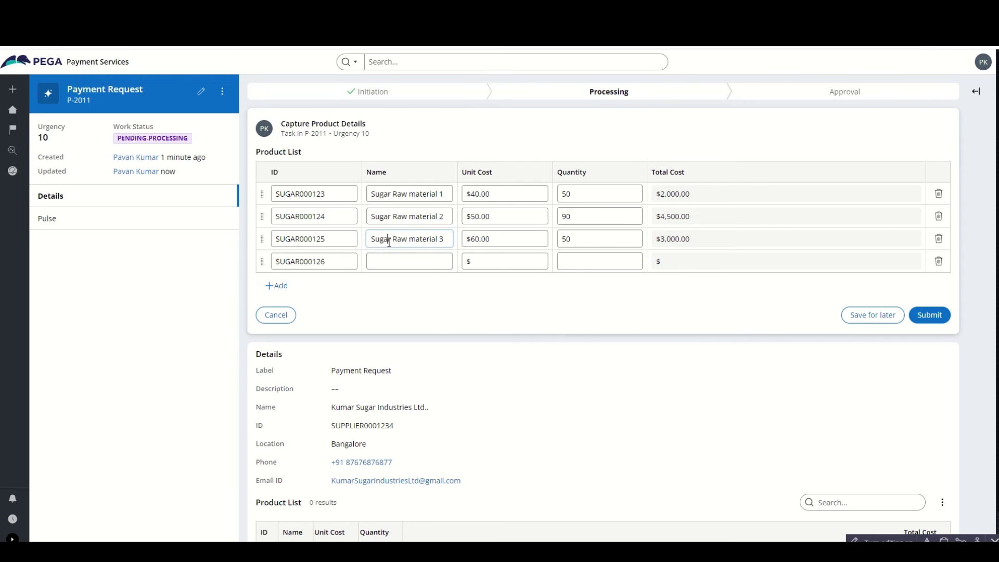
{"action": "key", "text": "ctrl+a"}
{"action": "key", "text": "ctrl+c"}
{"action": "left_click", "coordinate": [394, 261]}
{"action": "key", "text": "ctrl+v"}
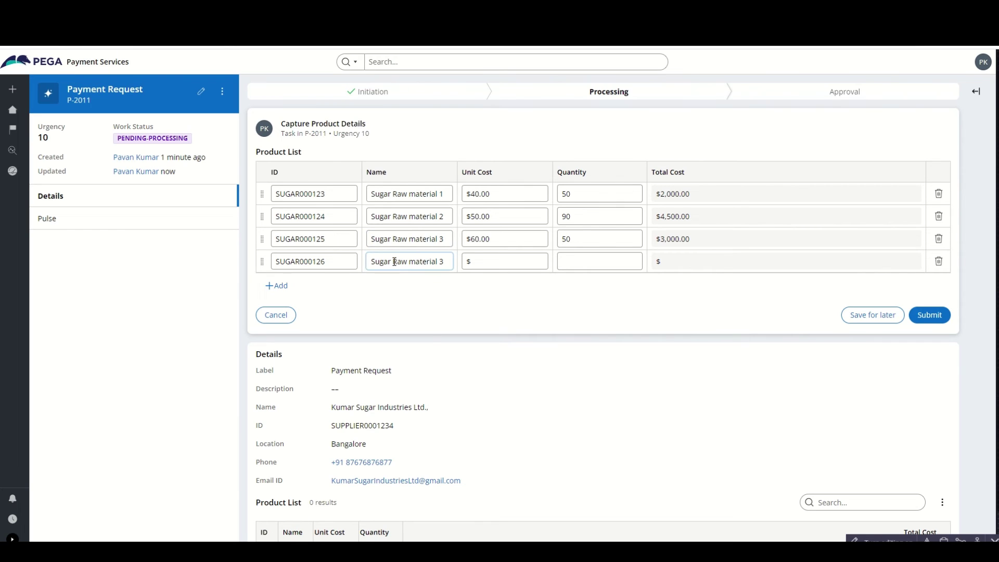
{"action": "key", "text": "BackSpace"}
{"action": "type", "text": "4"}
{"action": "left_click", "coordinate": [500, 265]}
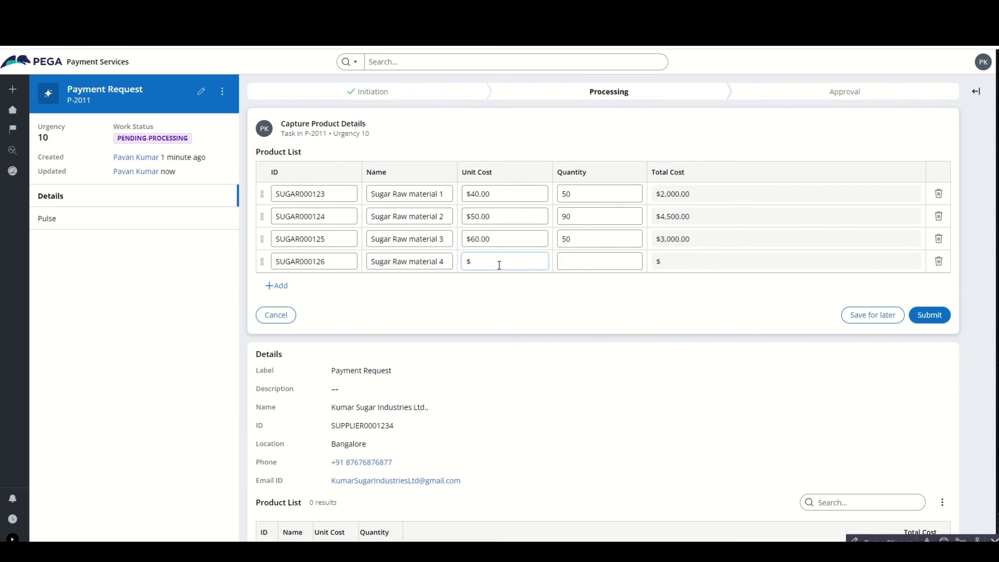
{"action": "type", "text": "60"}
{"action": "left_click", "coordinate": [532, 294]}
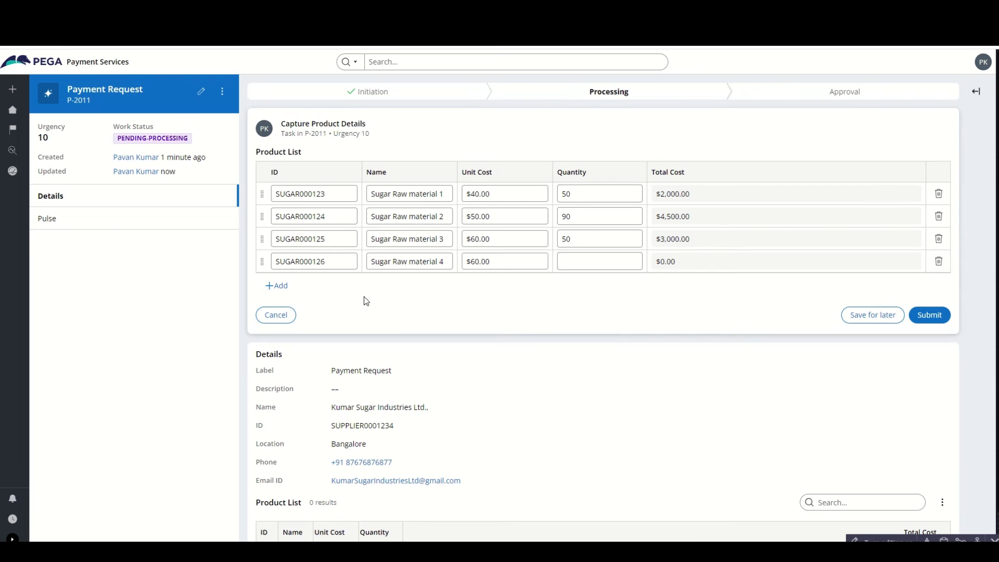
{"action": "left_click", "coordinate": [569, 261]}
{"action": "type", "text": "80"}
{"action": "left_click", "coordinate": [513, 305]}
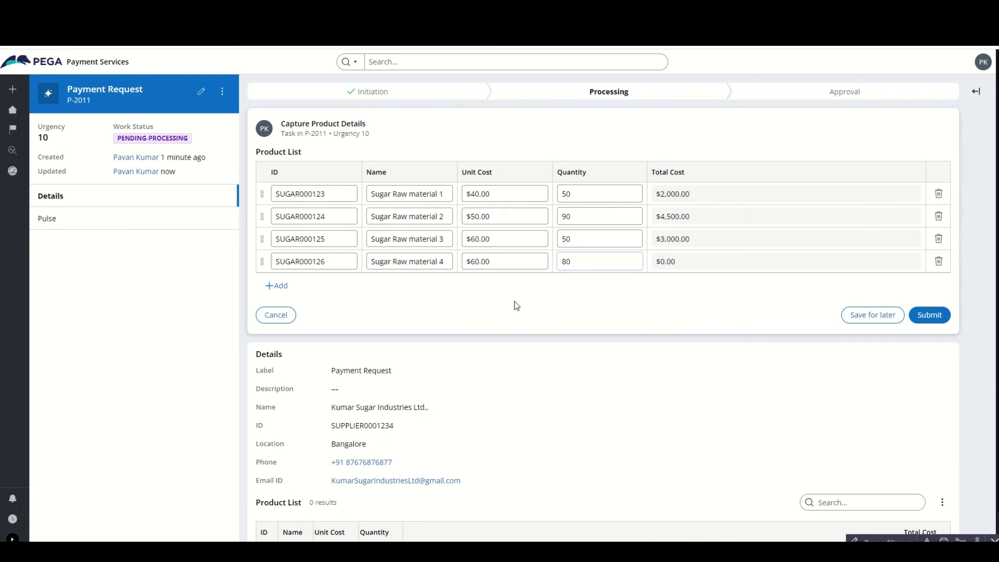
- Add a fifth row, SUGAR000127, Sugar Raw material 5, at unit cost 60 and quantity 50
{"action": "left_click", "coordinate": [290, 287]}
{"action": "double_click", "coordinate": [297, 261]}
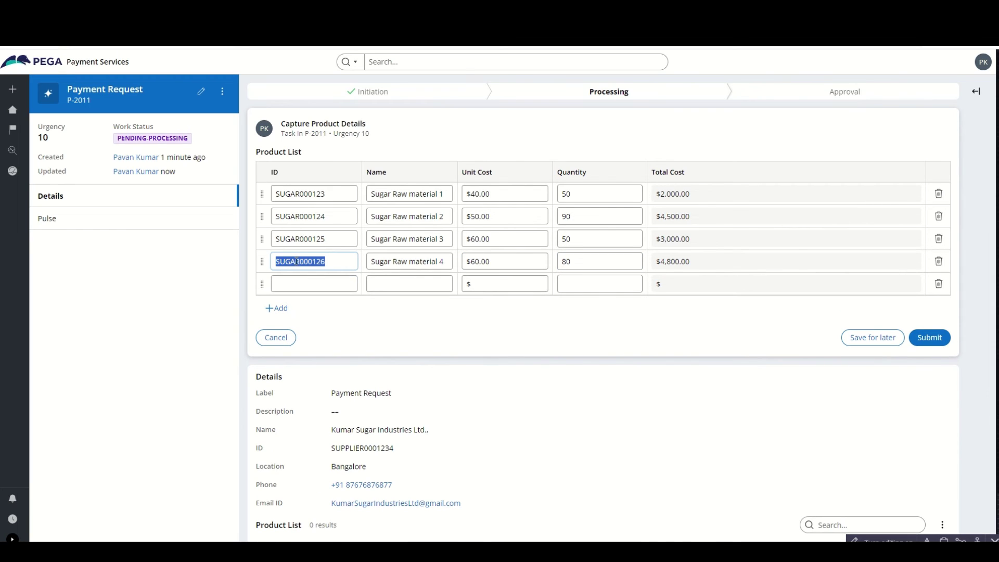
{"action": "key", "text": "ctrl+c"}
{"action": "left_click", "coordinate": [313, 284]}
{"action": "key", "text": "ctrl+v"}
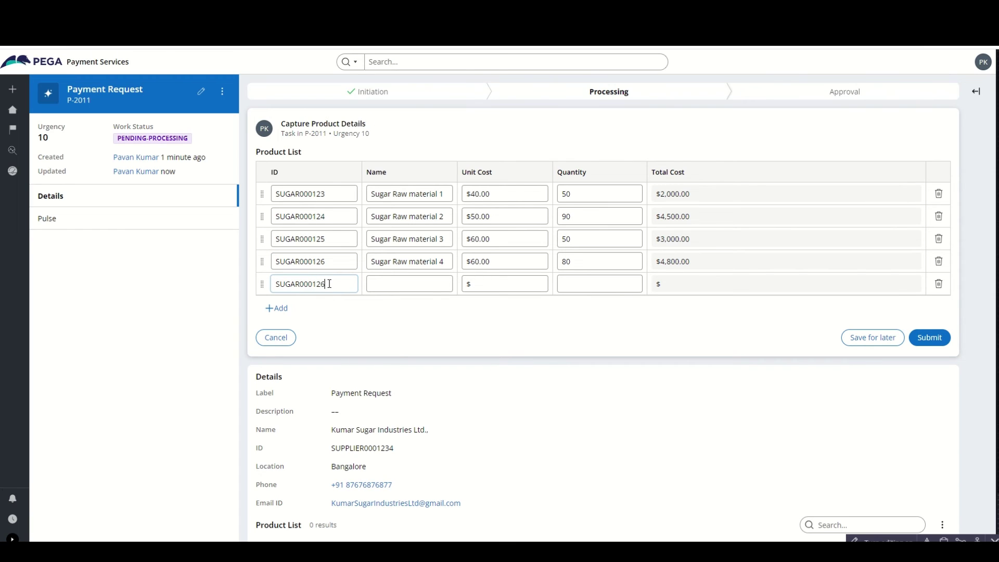
{"action": "left_click_drag", "start_coordinate": [329, 284], "coordinate": [323, 283]}
{"action": "type", "text": "7"}
{"action": "left_click", "coordinate": [398, 265]}
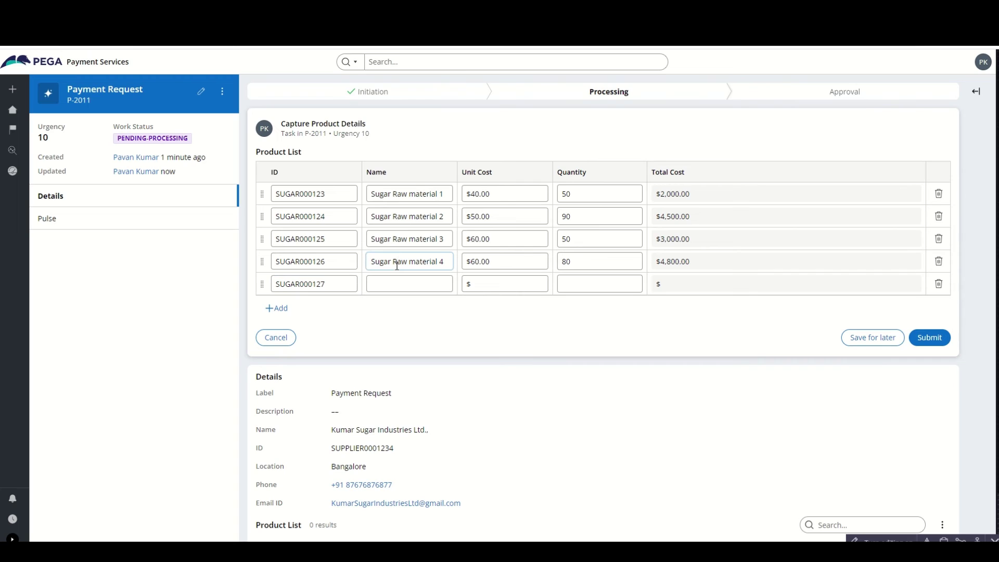
{"action": "key", "text": "ctrl+a"}
{"action": "left_click", "coordinate": [406, 286]}
{"action": "key", "text": "ctrl+v"}
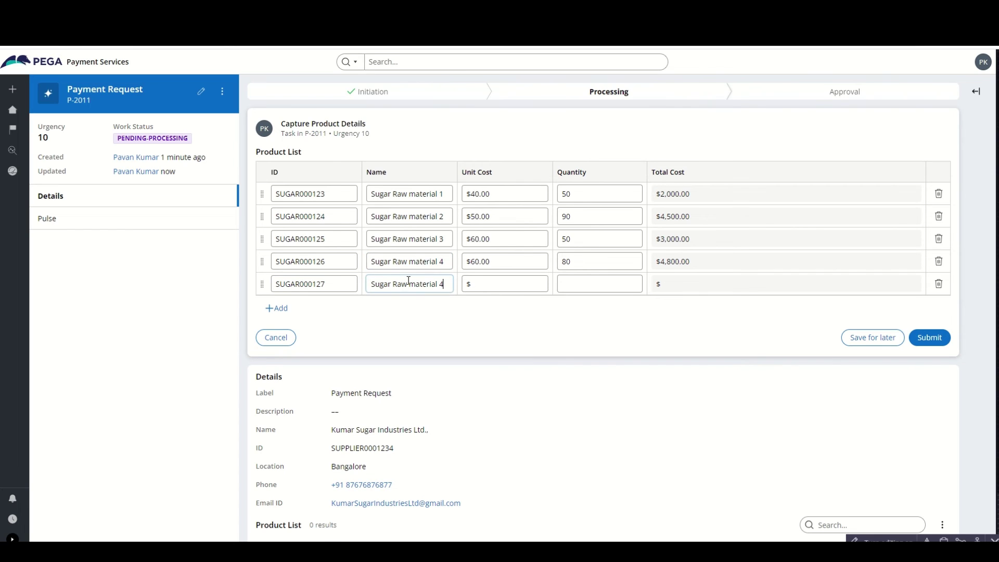
{"action": "key", "text": "BackSpace"}
{"action": "type", "text": "5"}
{"action": "left_click", "coordinate": [478, 284]}
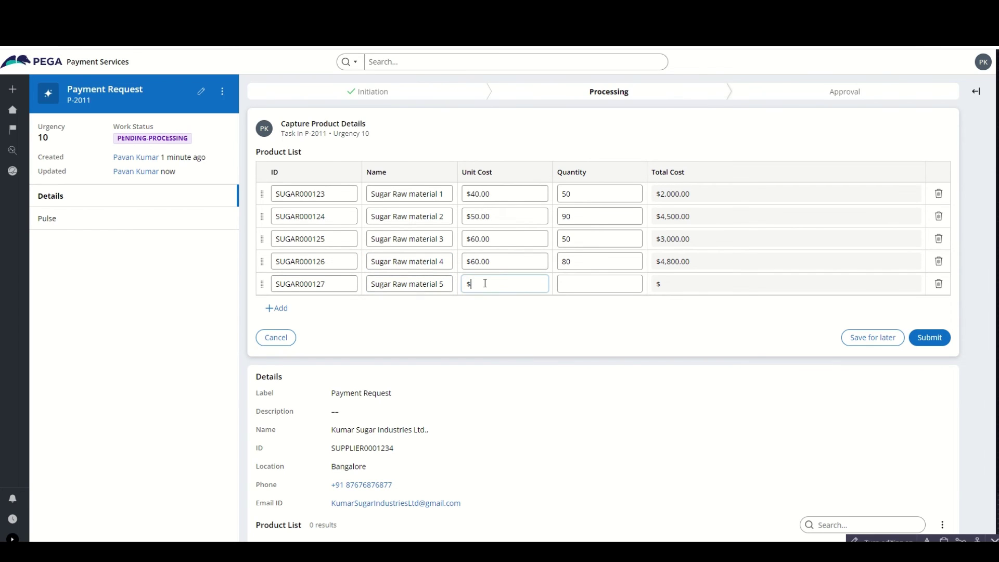
{"action": "type", "text": "60"}
{"action": "left_click", "coordinate": [593, 283]}
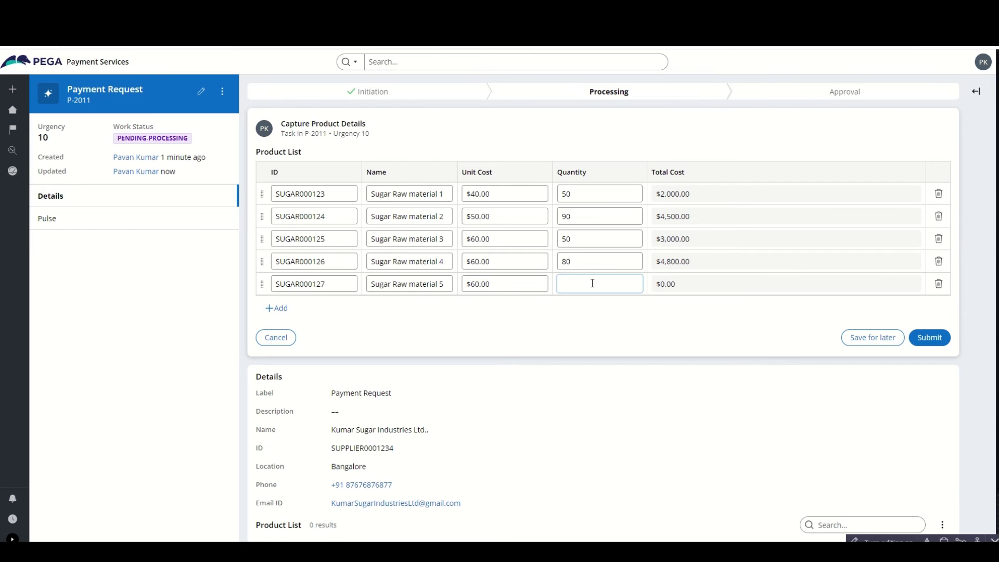
{"action": "type", "text": "50"}
{"action": "left_click", "coordinate": [598, 348]}
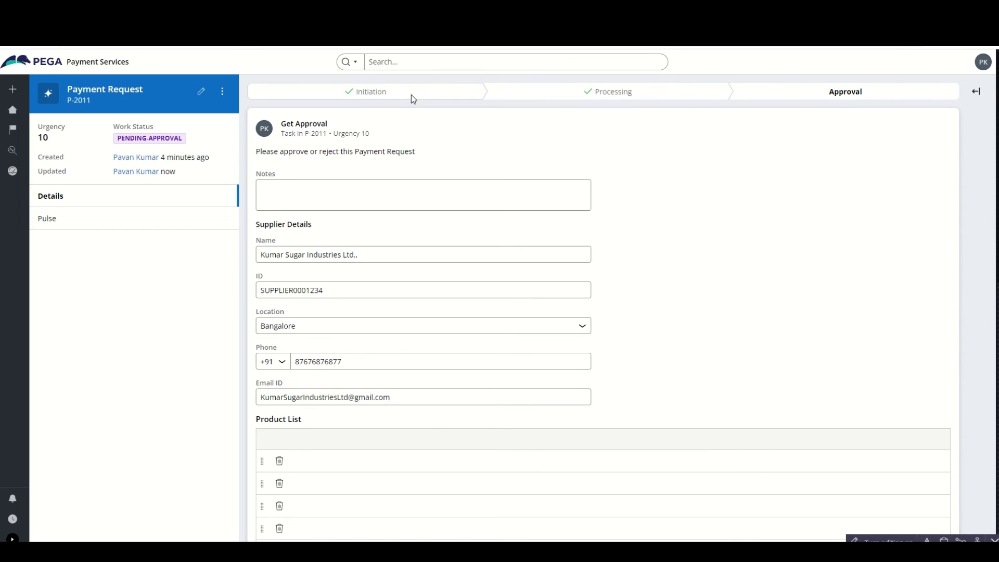
- Review P-2011's Get Approval form and Approval stage, then return from the preview to App Studio
{"action": "scroll", "coordinate": [810, 323], "scroll_direction": "down", "scroll_amount": 4}
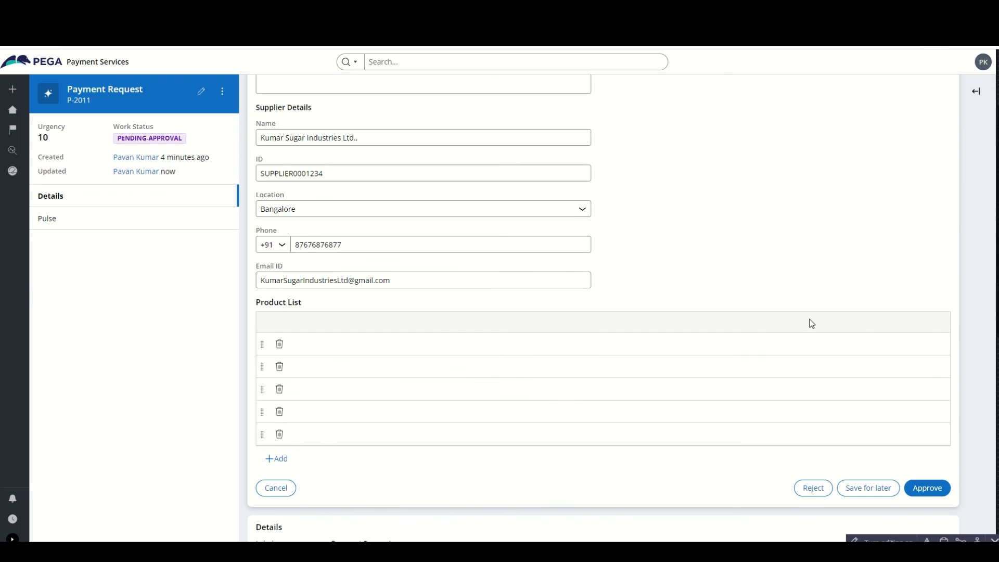
{"action": "scroll", "coordinate": [373, 297], "scroll_direction": "up", "scroll_amount": 4}
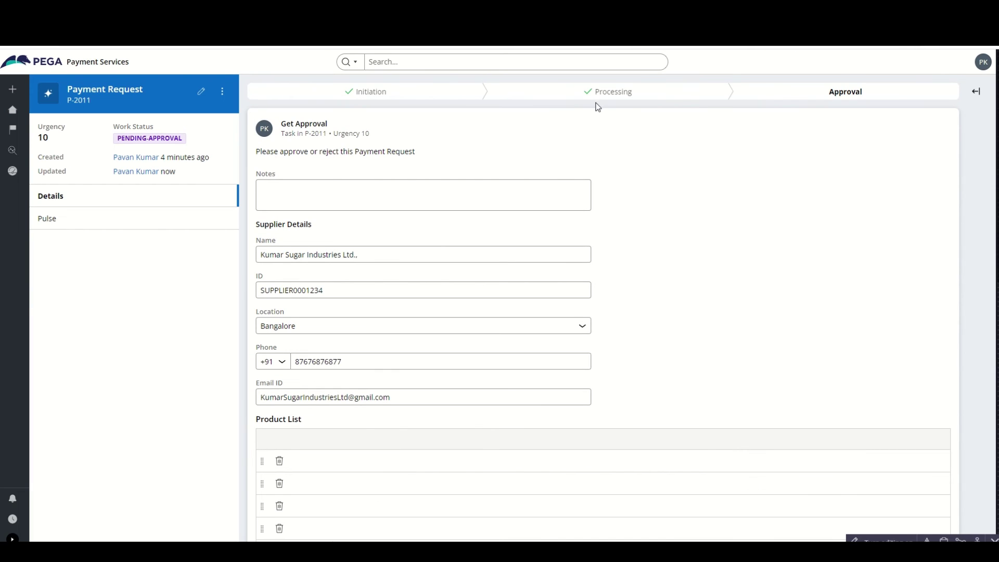
{"action": "scroll", "coordinate": [624, 223], "scroll_direction": "down", "scroll_amount": 3}
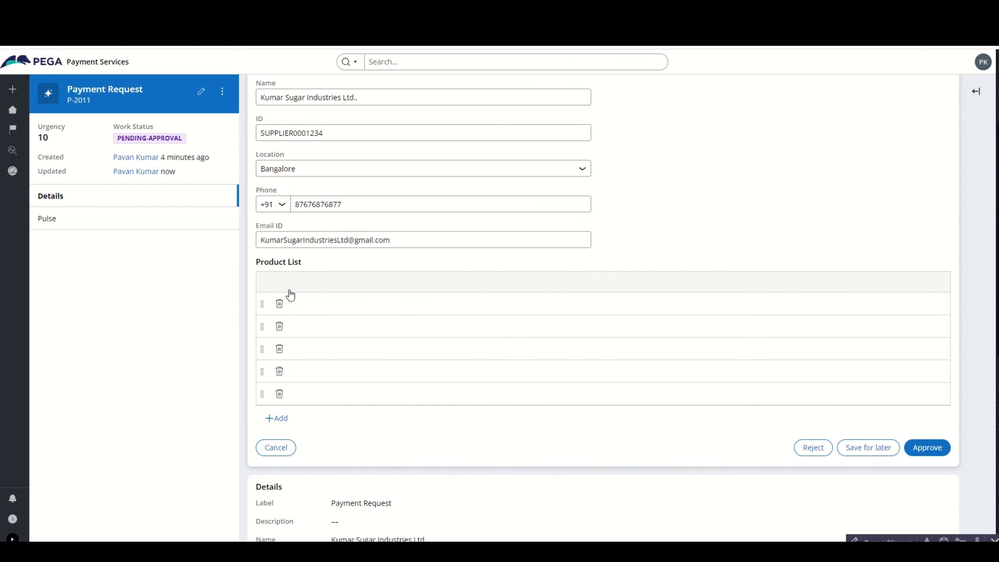
{"action": "scroll", "coordinate": [380, 313], "scroll_direction": "up", "scroll_amount": 3}
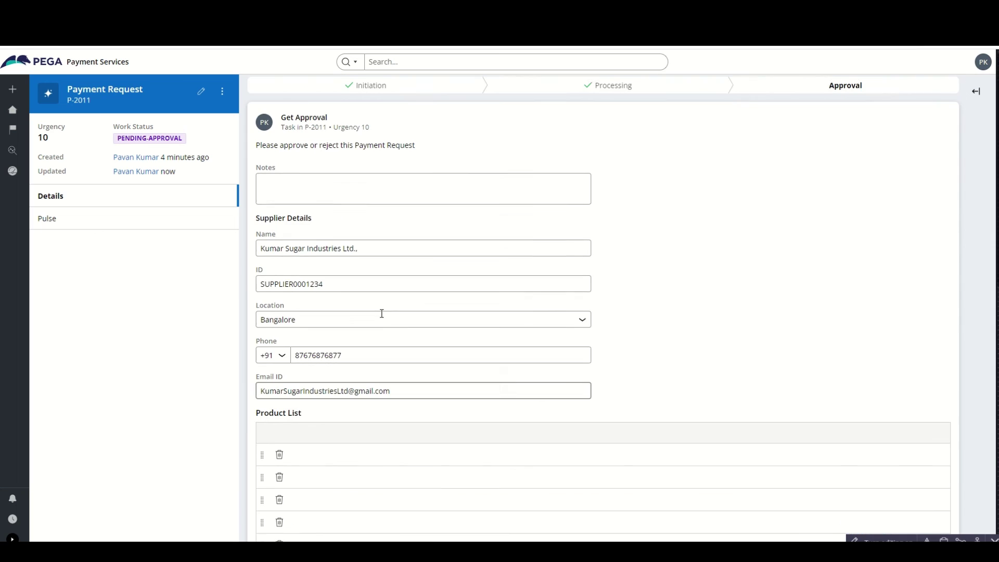
{"action": "left_click", "coordinate": [846, 96]}
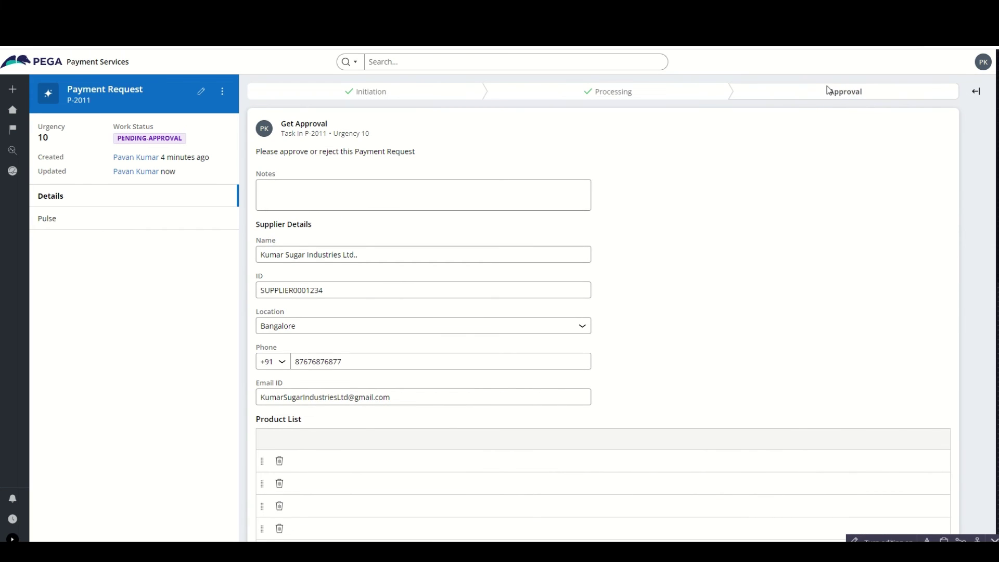
{"action": "scroll", "coordinate": [323, 364], "scroll_direction": "down", "scroll_amount": 3}
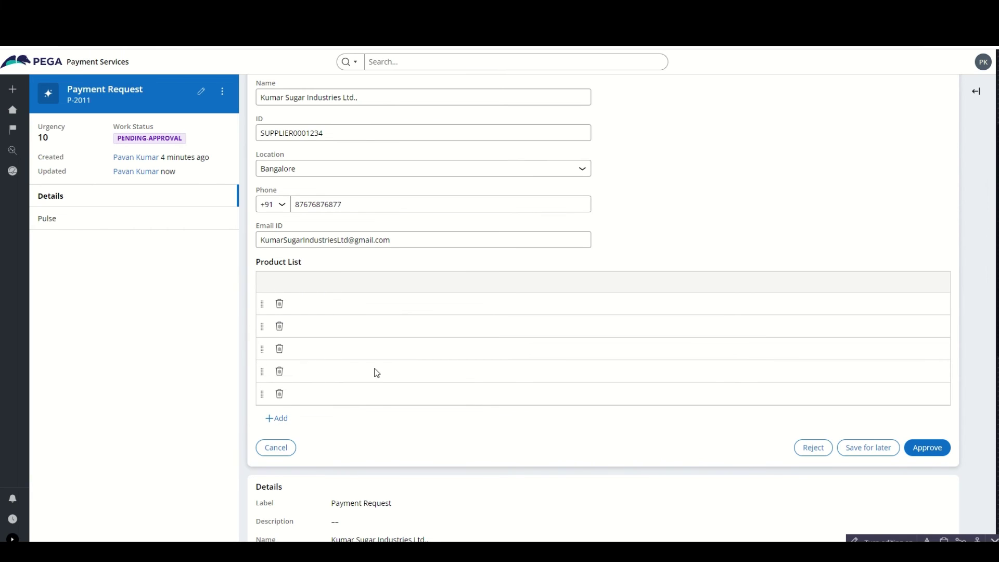
{"action": "scroll", "coordinate": [374, 372], "scroll_direction": "up", "scroll_amount": 3}
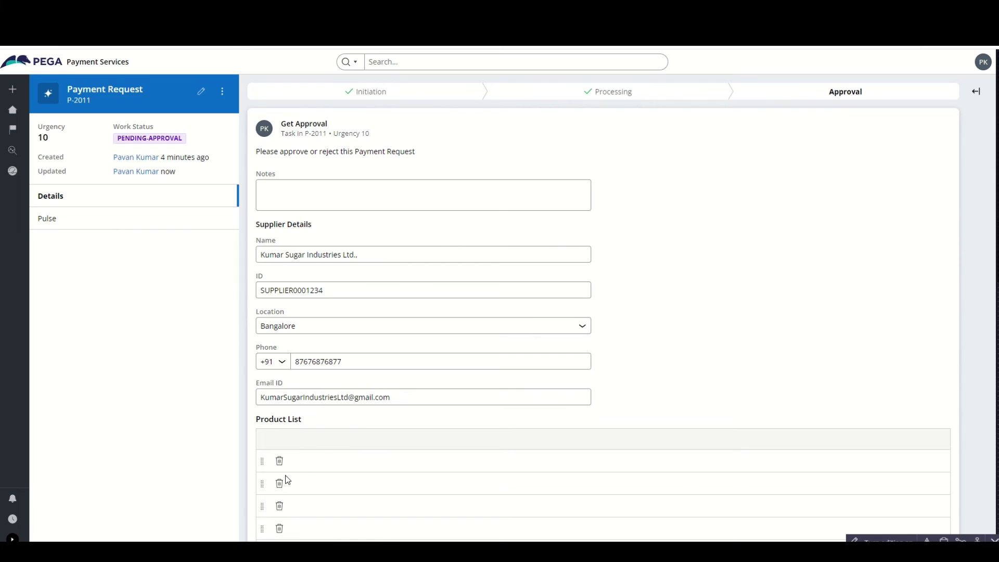
{"action": "scroll", "coordinate": [341, 463], "scroll_direction": "down", "scroll_amount": 1}
{"action": "key", "text": "F5"}
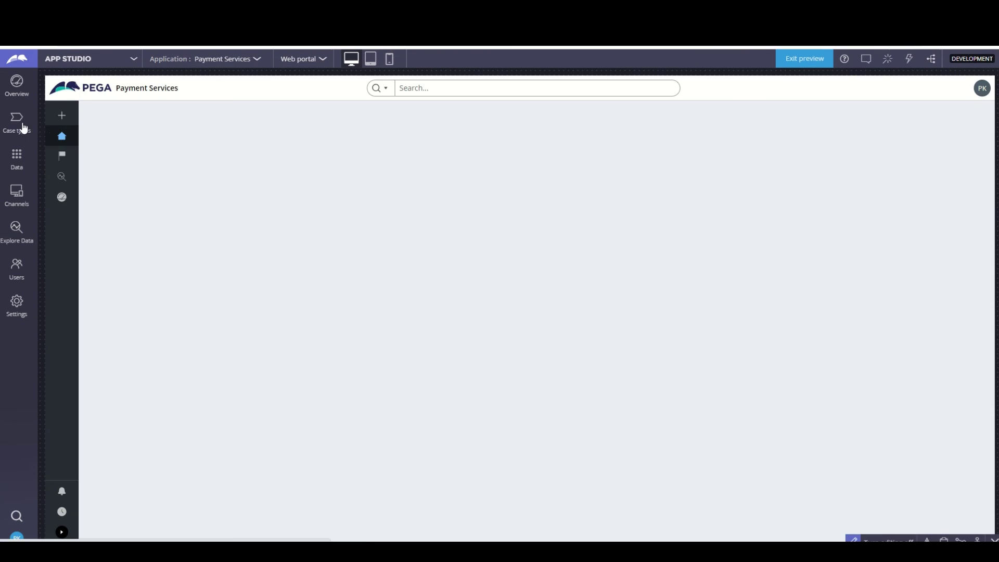
- In the Payment Request case type, open the Approve or Reject step's view for editing
{"action": "left_click", "coordinate": [22, 125]}
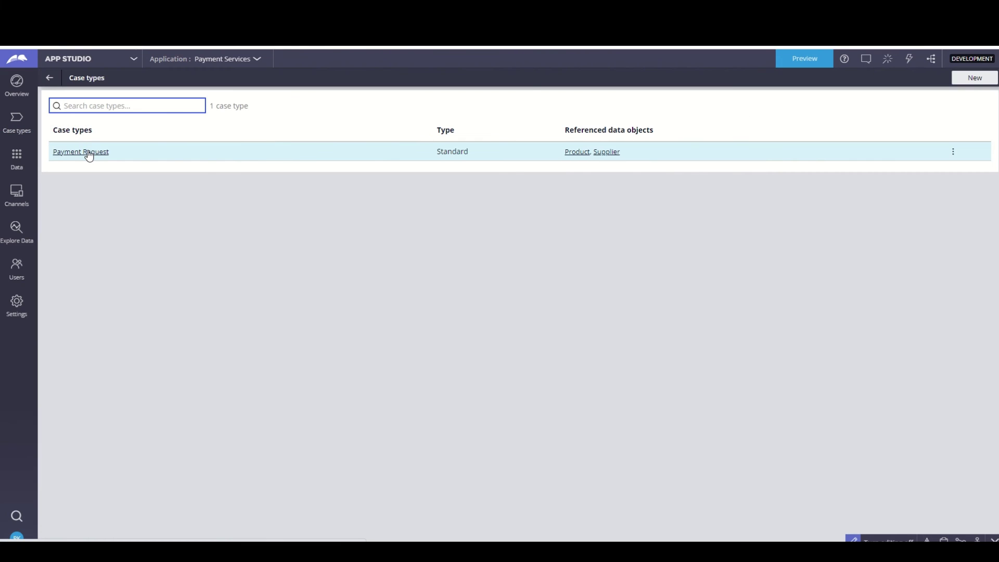
{"action": "left_click", "coordinate": [87, 152]}
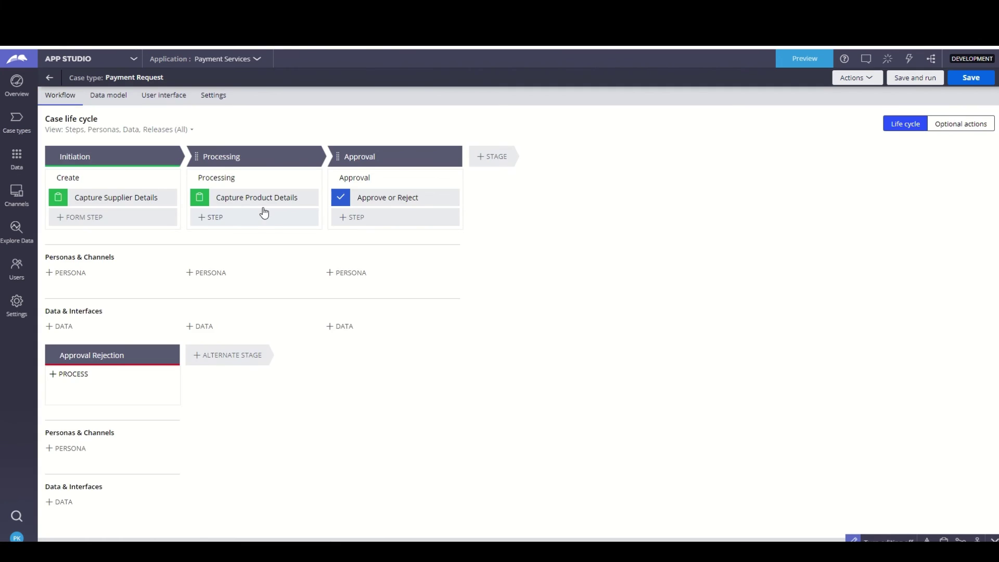
{"action": "left_click", "coordinate": [376, 196]}
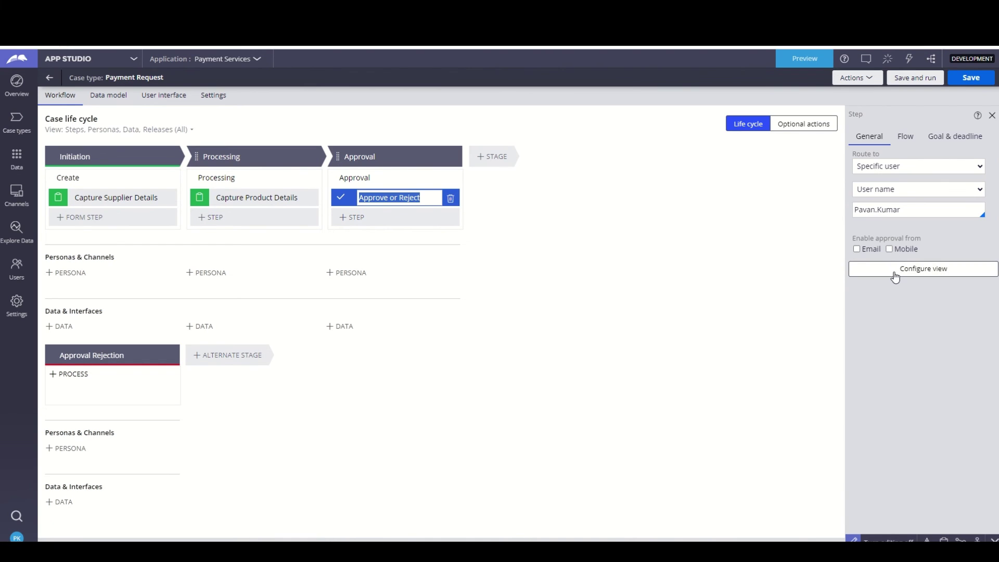
{"action": "left_click", "coordinate": [895, 276]}
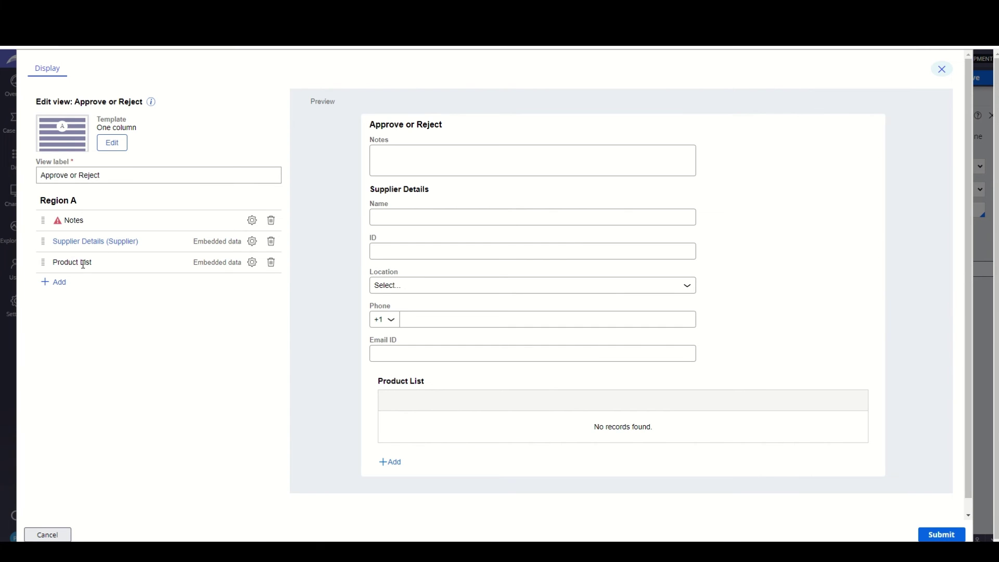
- Add ID, Name, Unit Cost, Quantity and Total Cost columns to the Product List table
{"action": "left_click", "coordinate": [252, 263]}
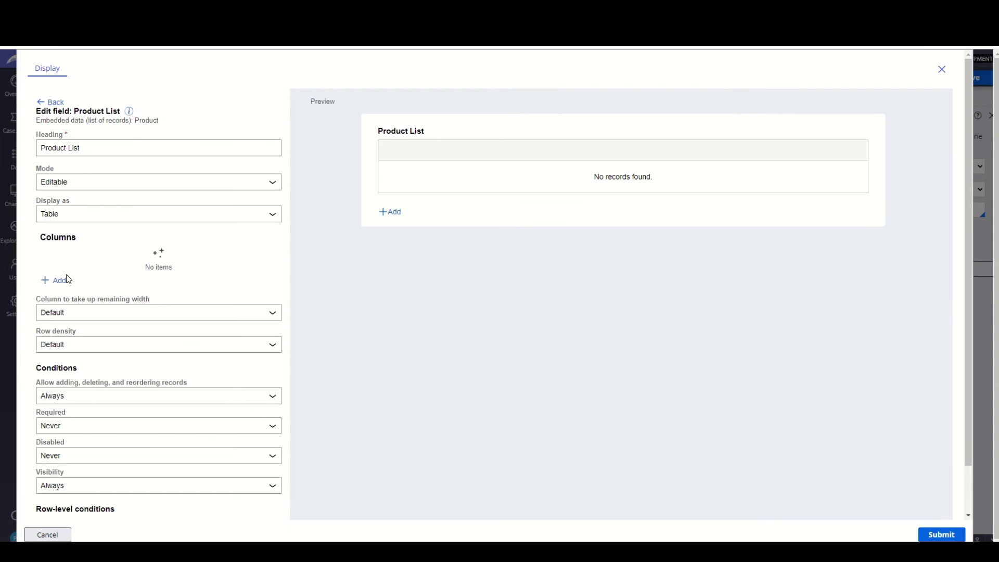
{"action": "left_click", "coordinate": [67, 280]}
{"action": "left_click", "coordinate": [77, 294]}
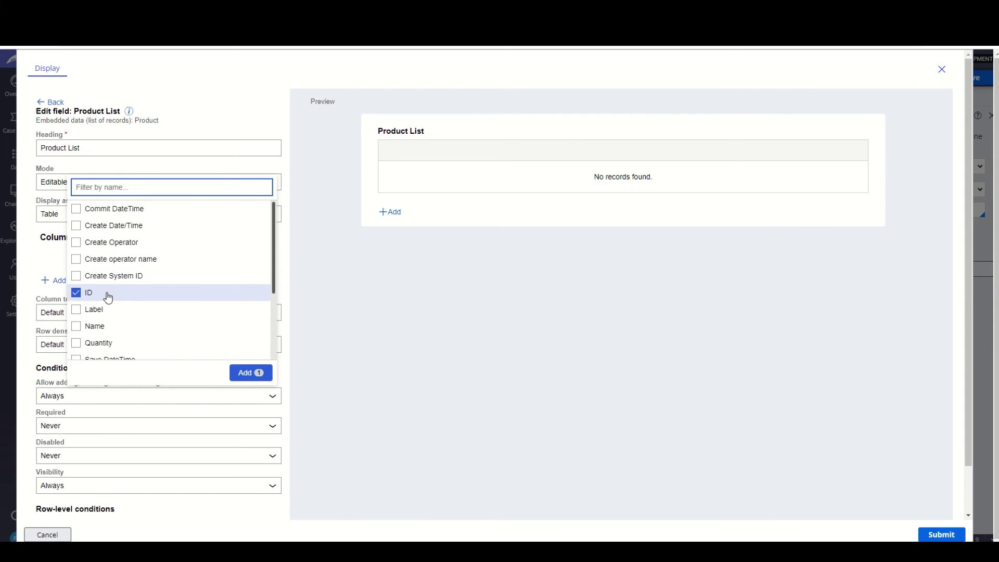
{"action": "scroll", "coordinate": [86, 323], "scroll_direction": "down", "scroll_amount": 1}
{"action": "left_click", "coordinate": [75, 280]}
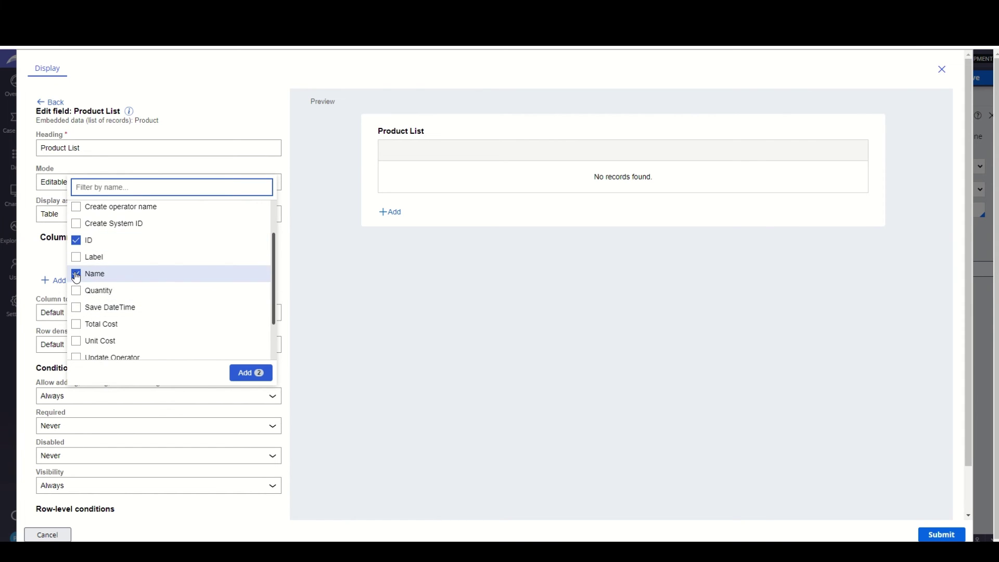
{"action": "scroll", "coordinate": [78, 292], "scroll_direction": "down", "scroll_amount": 1}
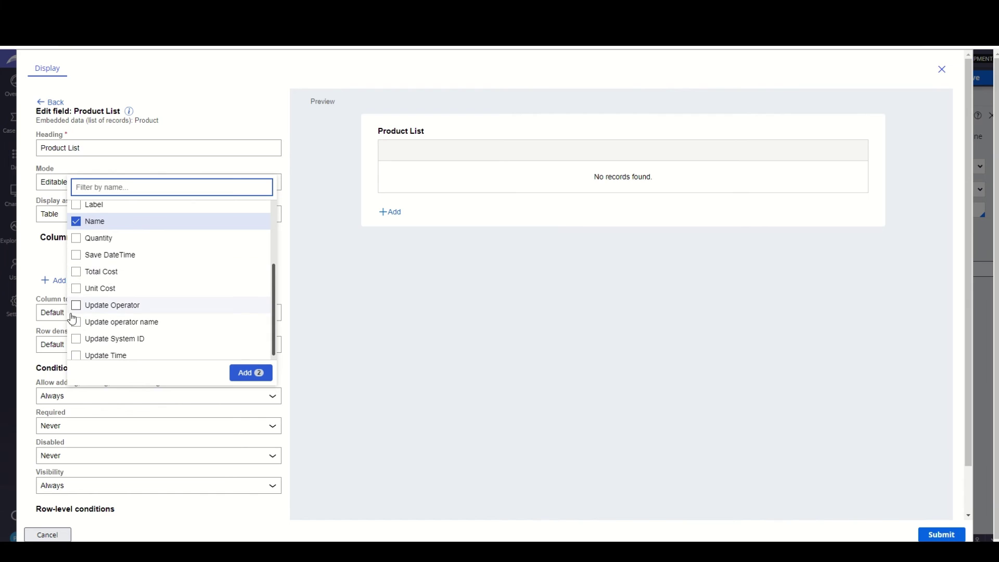
{"action": "left_click", "coordinate": [77, 289]}
{"action": "left_click", "coordinate": [77, 240]}
{"action": "left_click", "coordinate": [77, 271]}
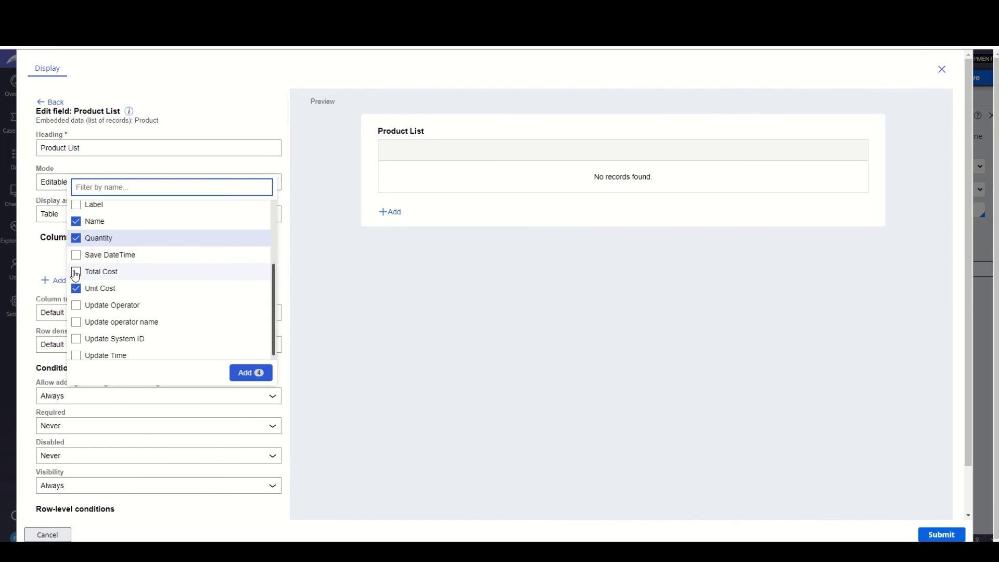
{"action": "left_click", "coordinate": [247, 376]}
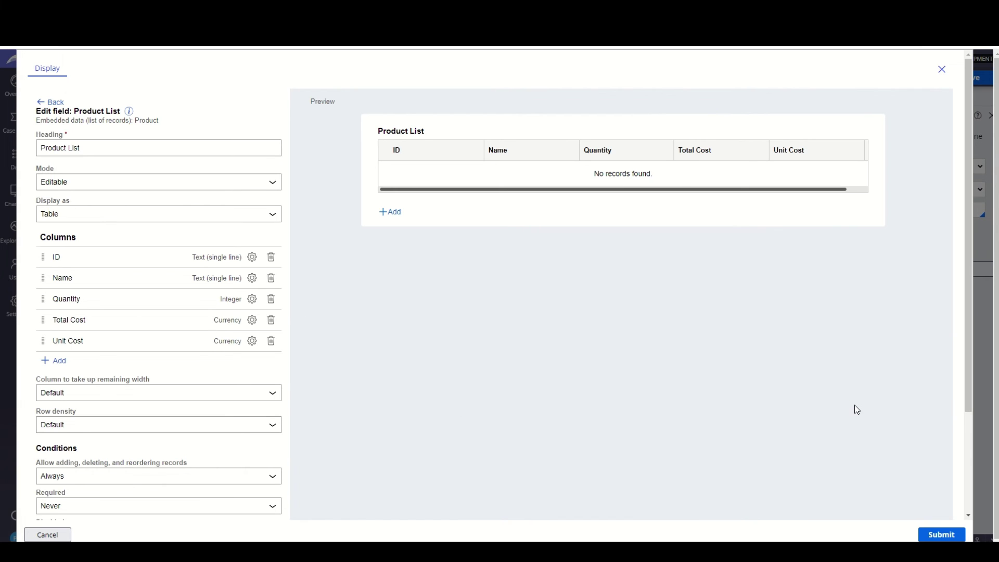
- Move Unit Cost ahead of Quantity, submit, save the case type, and run the app
{"action": "left_click_drag", "start_coordinate": [43, 343], "coordinate": [43, 296]}
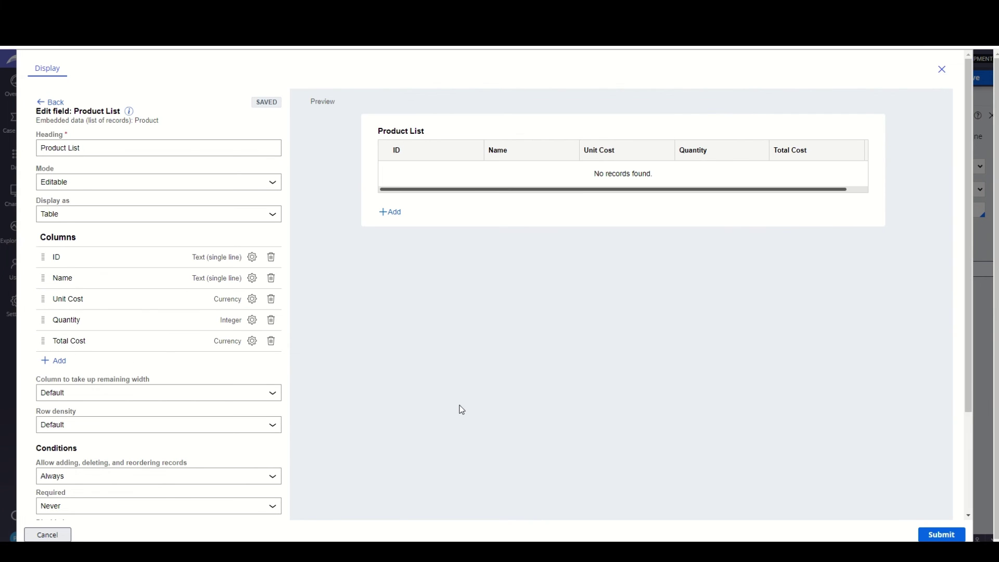
{"action": "left_click", "coordinate": [942, 534]}
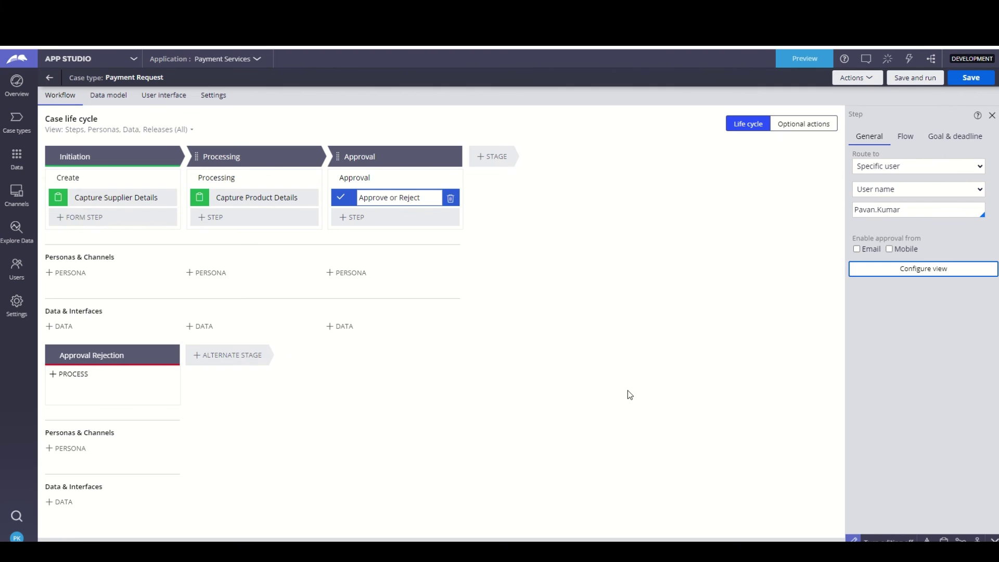
{"action": "left_click", "coordinate": [963, 83]}
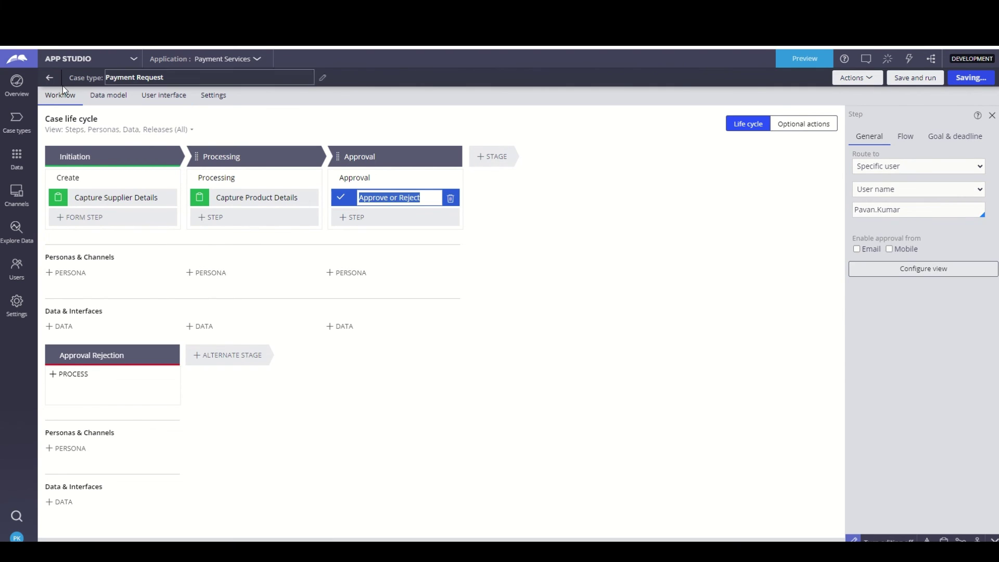
{"action": "left_click", "coordinate": [805, 58]}
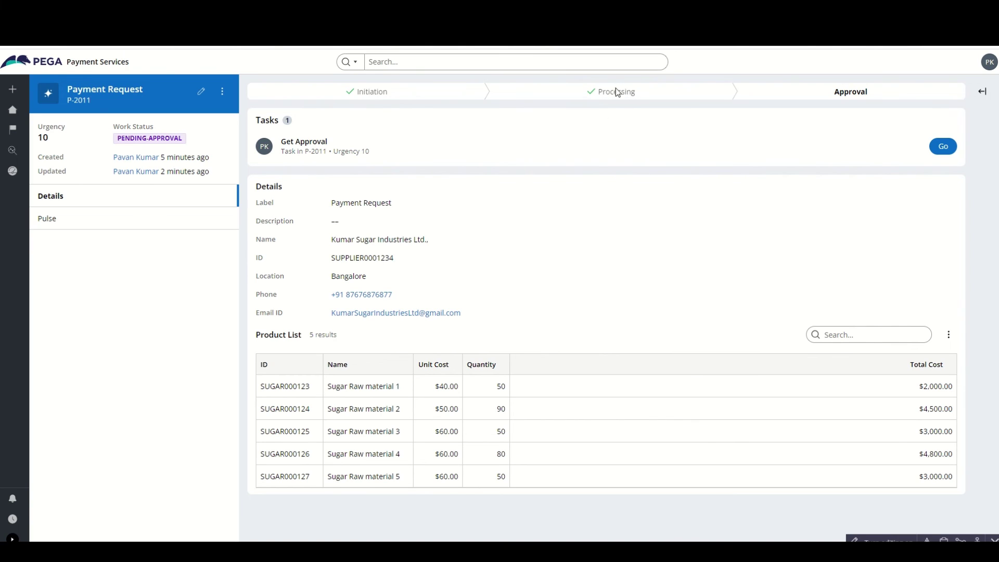
- Open P-2011's Get Approval task, check the supplier details and products, and approve it
{"action": "left_click", "coordinate": [943, 147]}
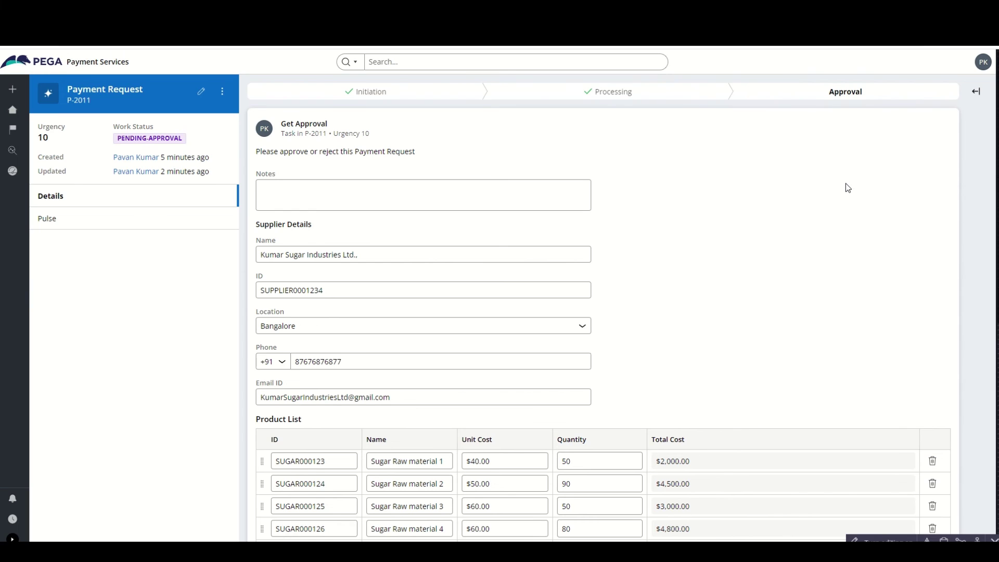
{"action": "left_click_drag", "start_coordinate": [259, 226], "coordinate": [312, 226]}
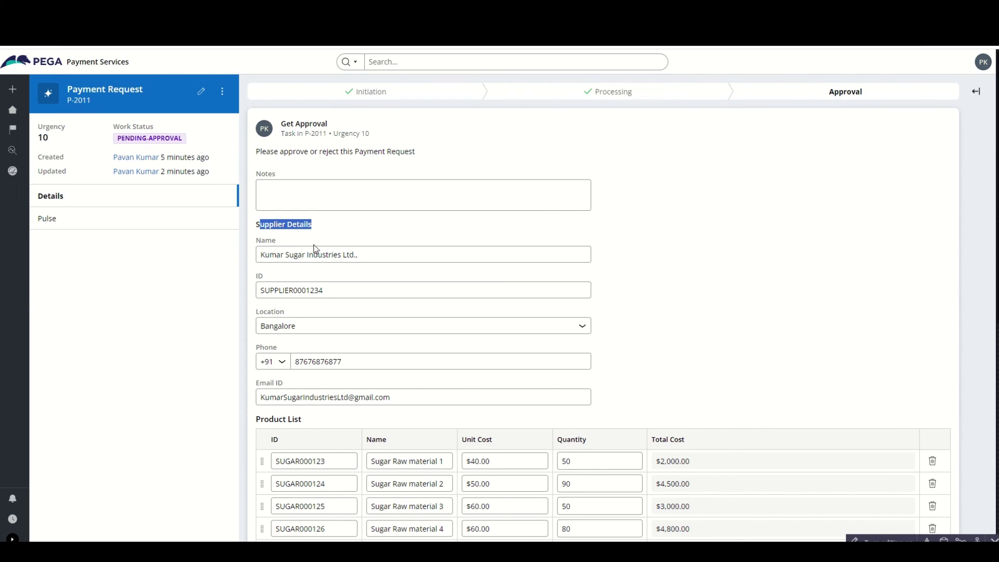
{"action": "left_click", "coordinate": [694, 378]}
{"action": "scroll", "coordinate": [695, 377], "scroll_direction": "down", "scroll_amount": 3}
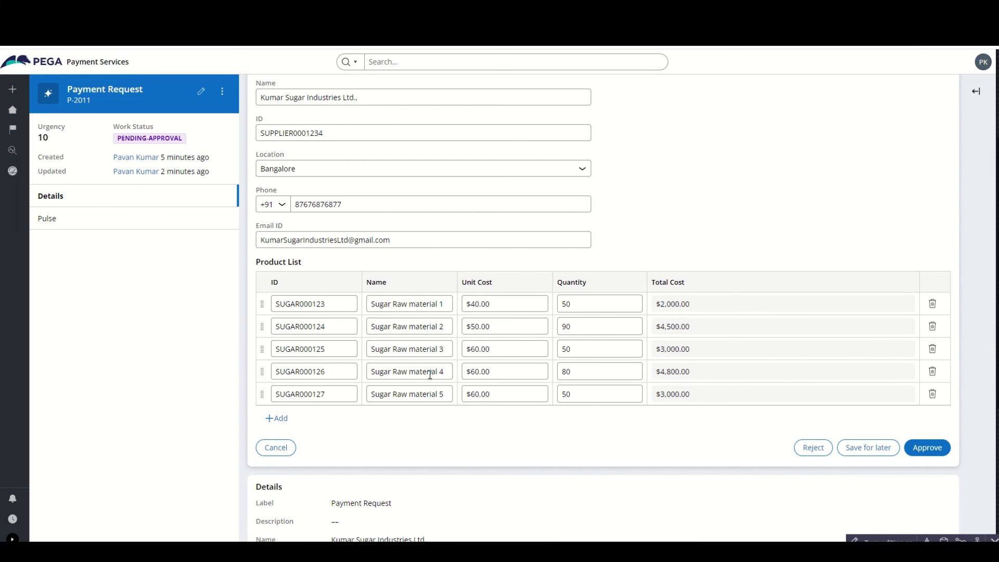
{"action": "scroll", "coordinate": [545, 445], "scroll_direction": "up", "scroll_amount": 3}
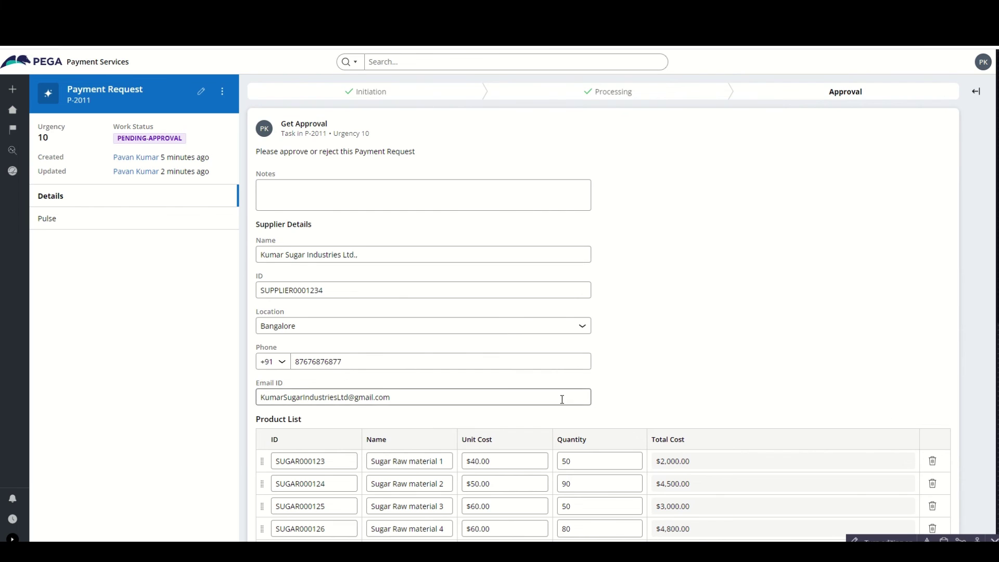
{"action": "scroll", "coordinate": [763, 241], "scroll_direction": "down", "scroll_amount": 2}
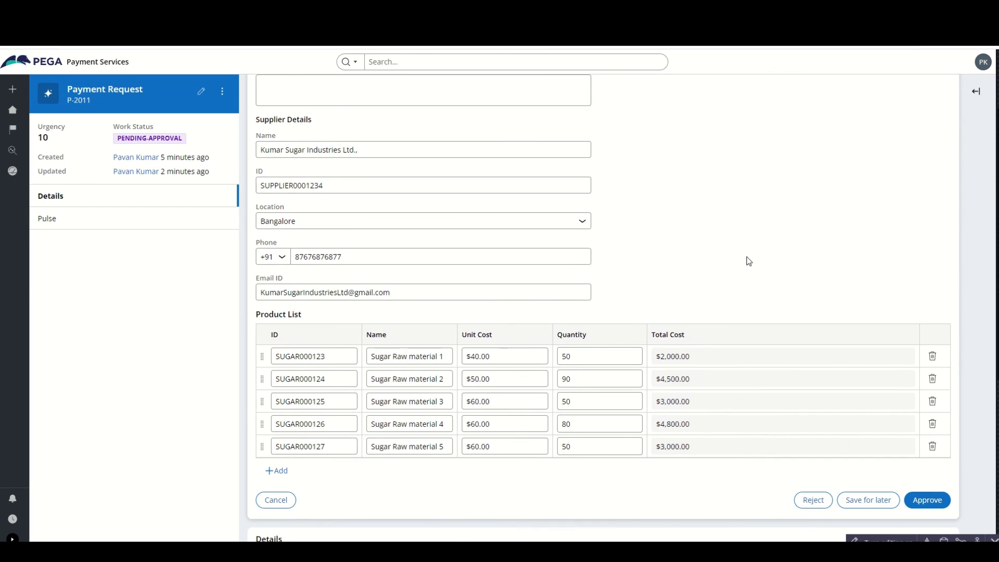
{"action": "scroll", "coordinate": [757, 270], "scroll_direction": "up", "scroll_amount": 2}
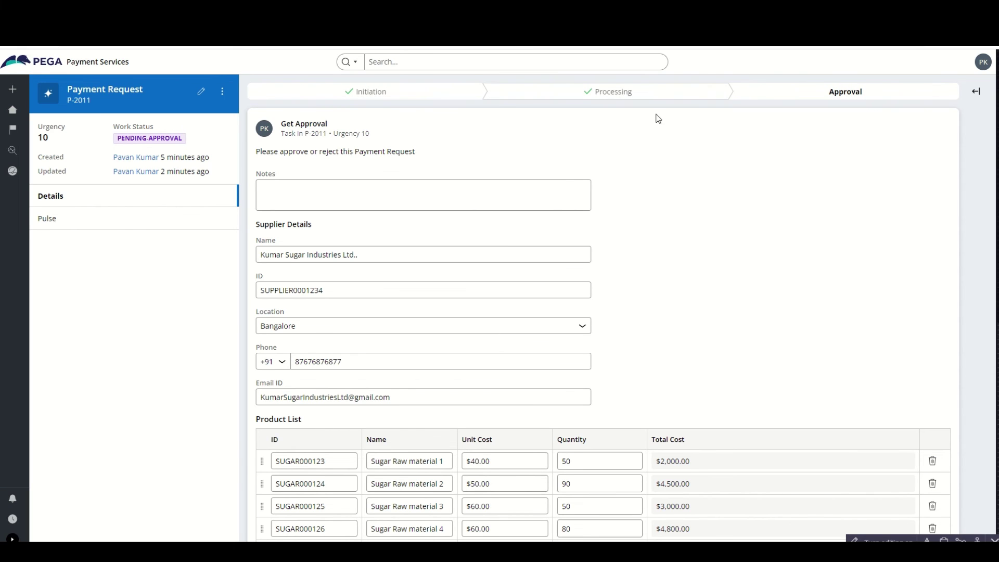
{"action": "scroll", "coordinate": [724, 237], "scroll_direction": "down", "scroll_amount": 3}
{"action": "scroll", "coordinate": [568, 224], "scroll_direction": "up", "scroll_amount": 3}
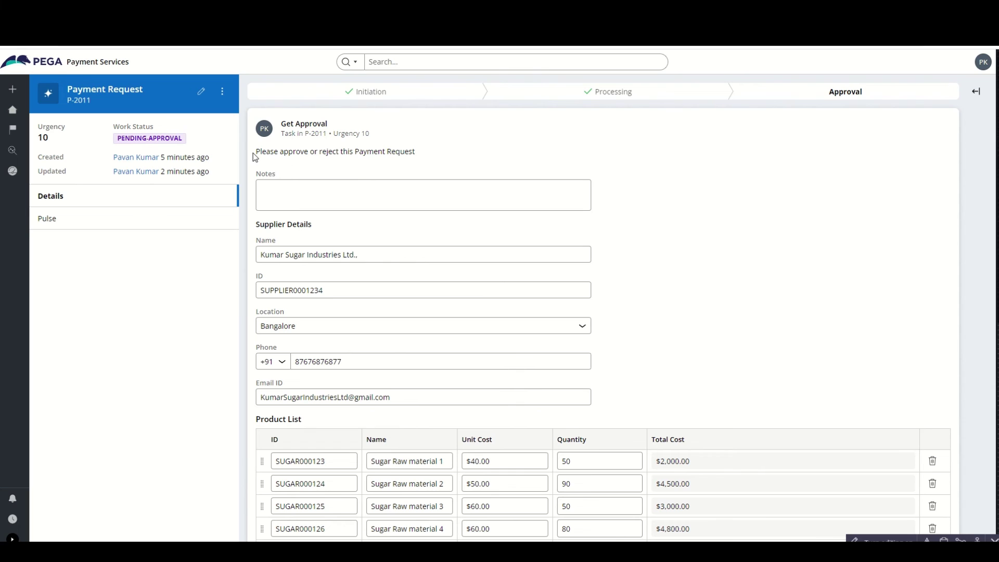
{"action": "left_click_drag", "start_coordinate": [253, 153], "coordinate": [417, 154]}
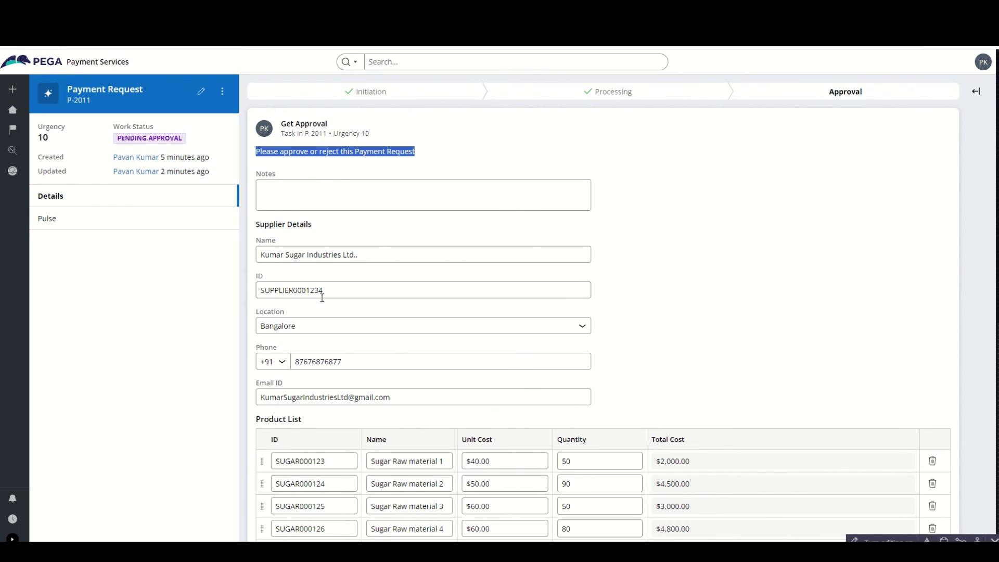
{"action": "scroll", "coordinate": [356, 354], "scroll_direction": "down", "scroll_amount": 1}
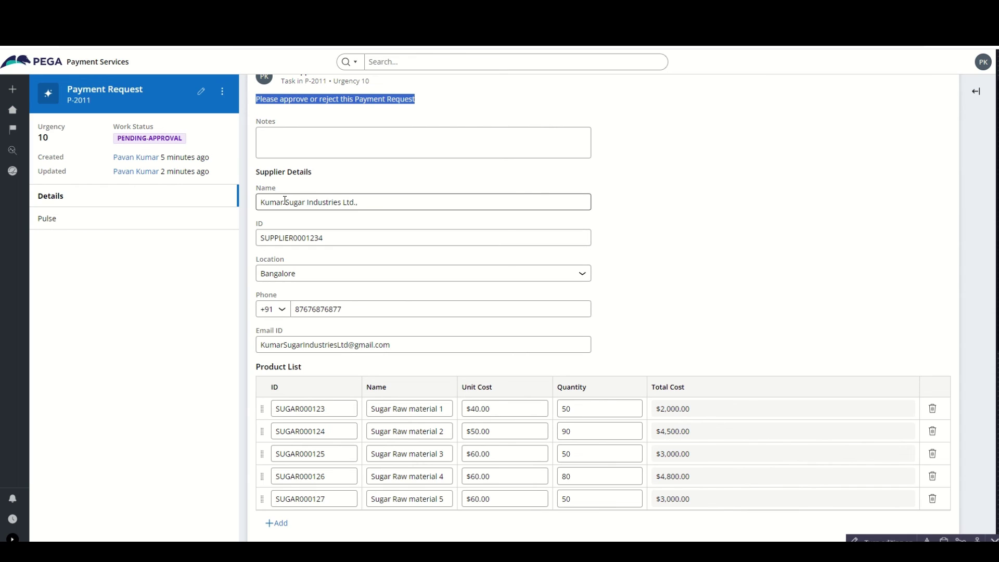
{"action": "left_click_drag", "start_coordinate": [260, 206], "coordinate": [364, 204]}
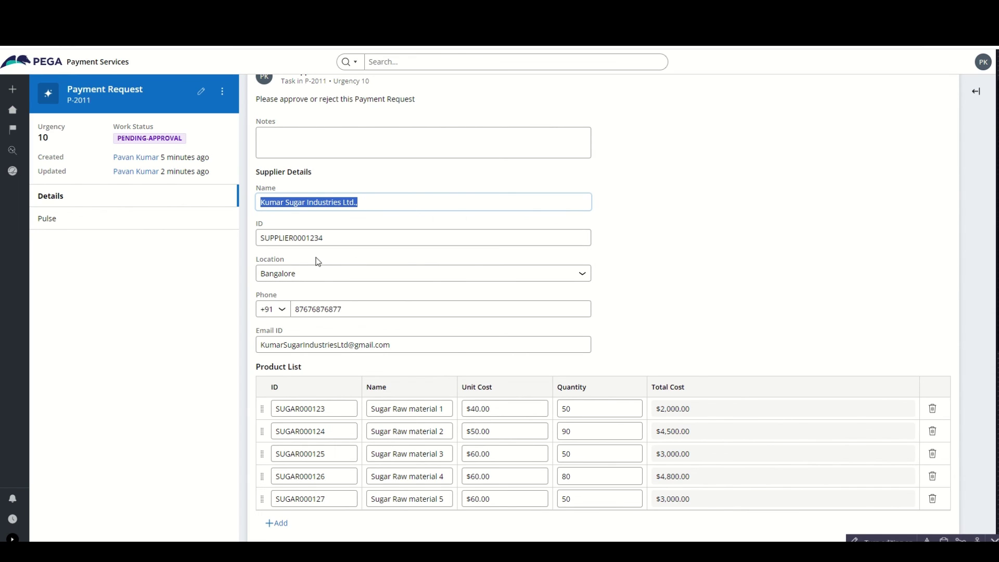
{"action": "scroll", "coordinate": [357, 401], "scroll_direction": "down", "scroll_amount": 1}
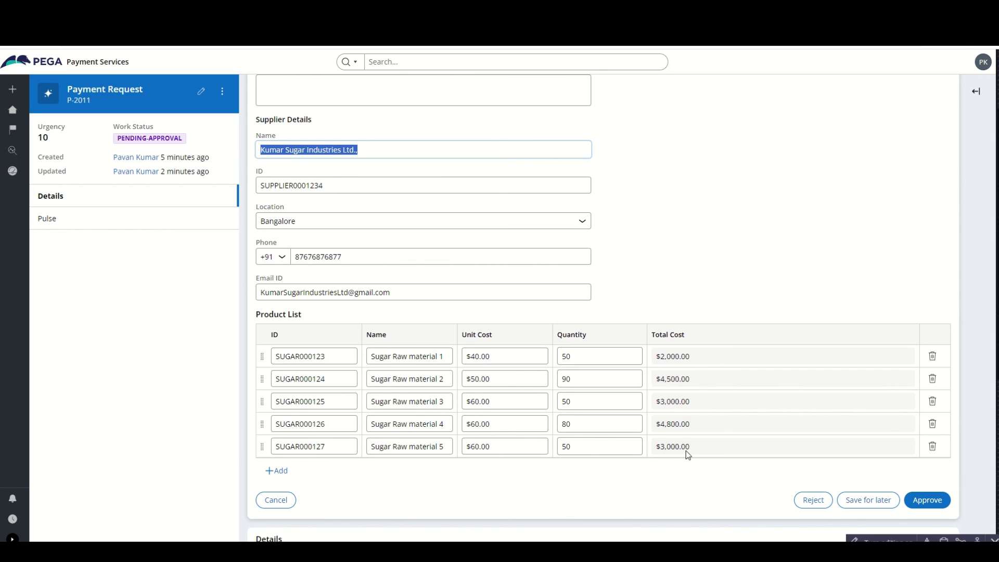
{"action": "left_click", "coordinate": [702, 299]}
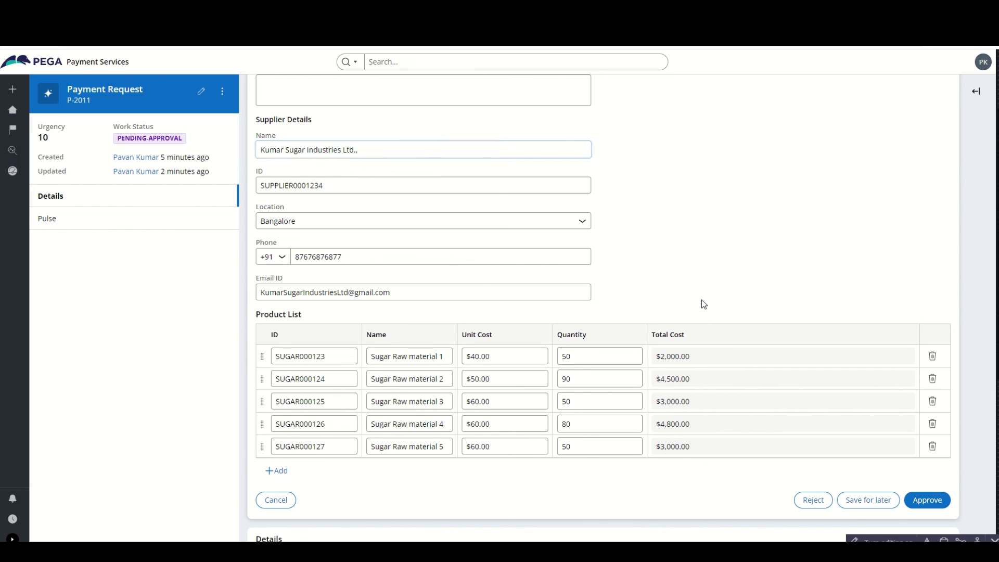
{"action": "left_click", "coordinate": [940, 506]}
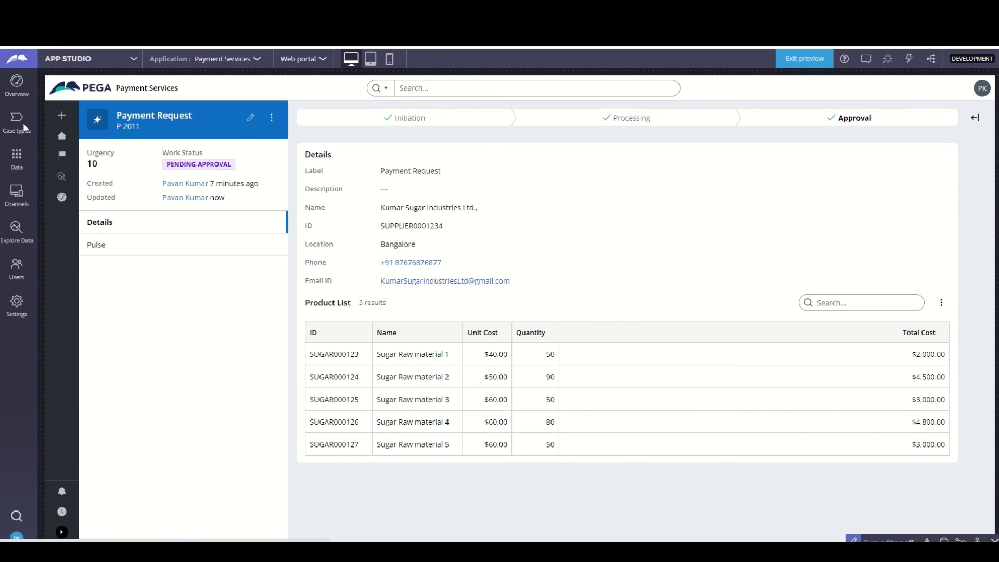
- Set the Payment Request's Approve or Reject step to give status Approved on approval
{"action": "left_click", "coordinate": [21, 124]}
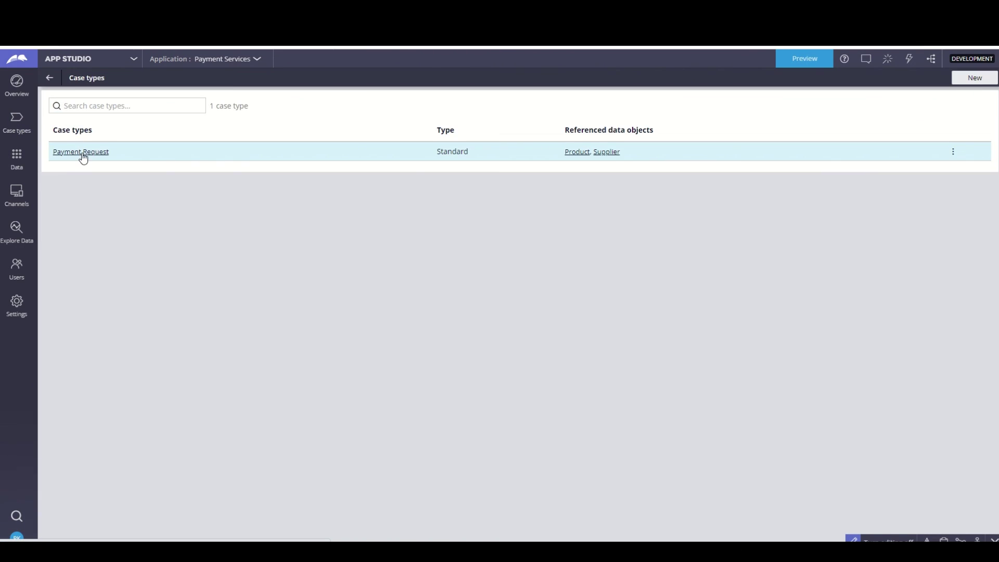
{"action": "left_click", "coordinate": [82, 153]}
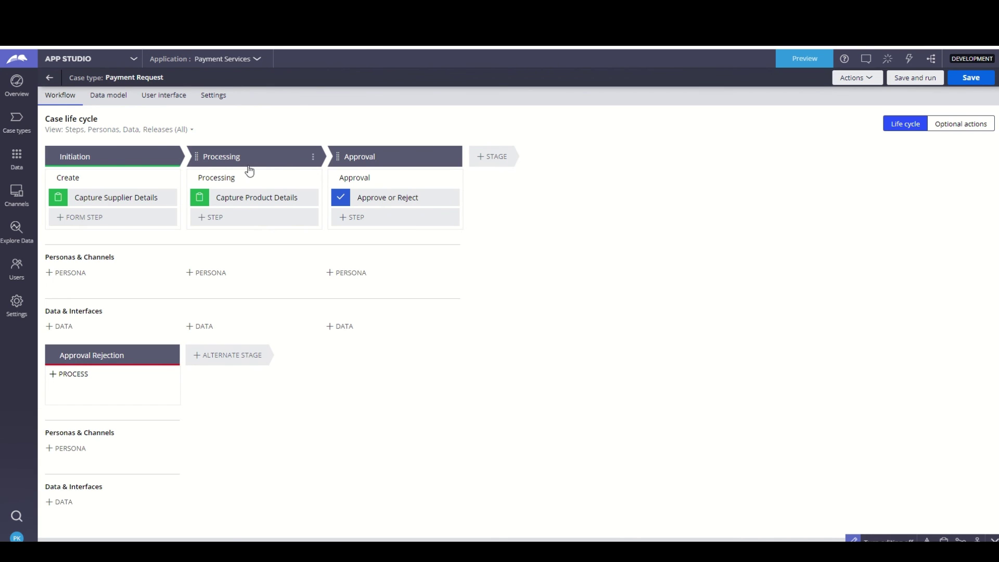
{"action": "left_click", "coordinate": [350, 155]}
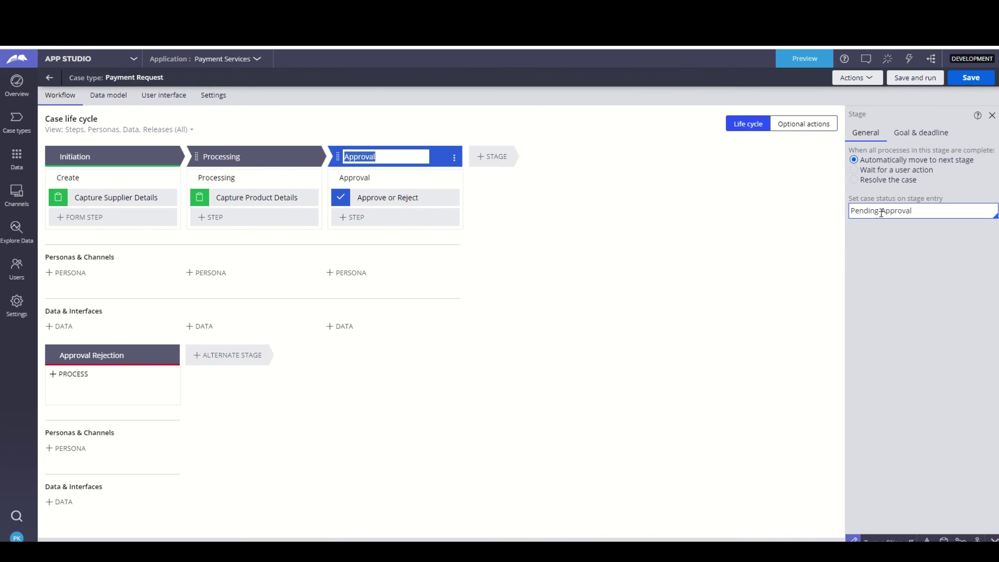
{"action": "left_click", "coordinate": [400, 199]}
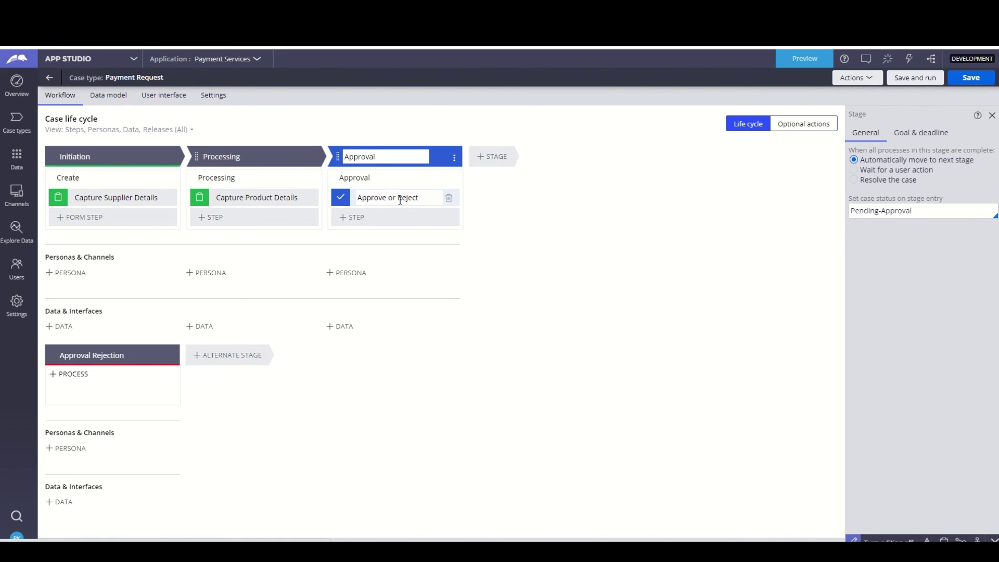
{"action": "left_click", "coordinate": [400, 198]}
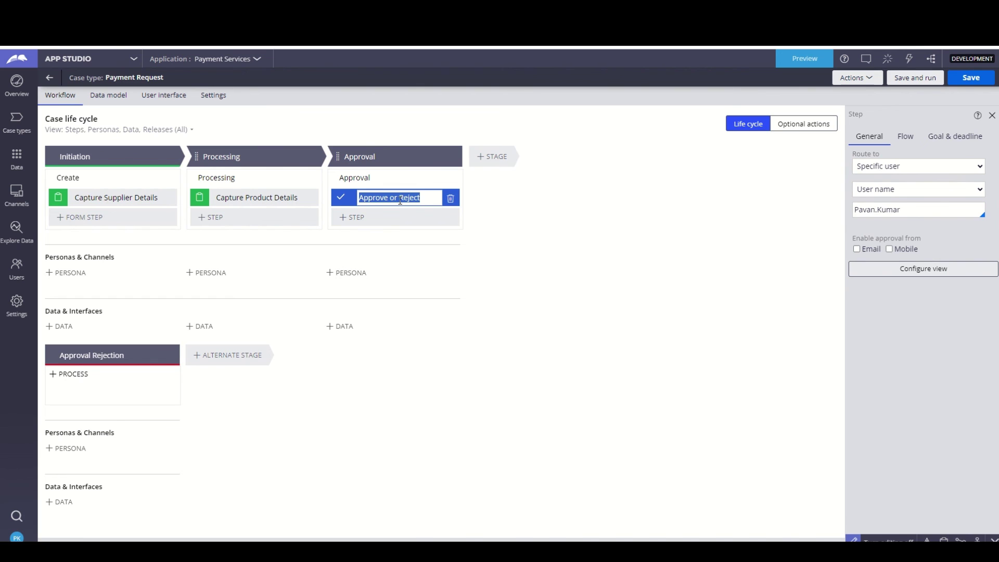
{"action": "left_click", "coordinate": [910, 138]}
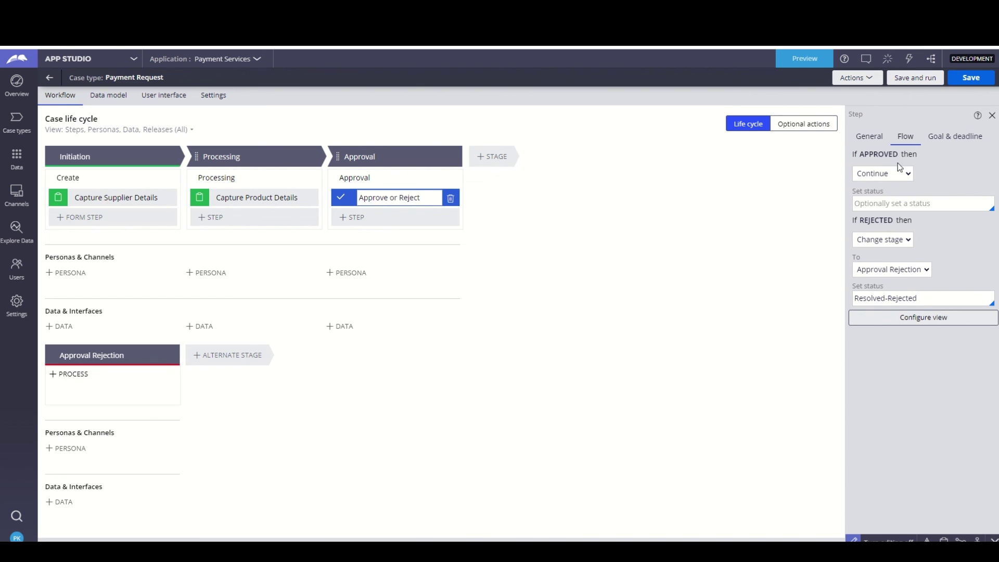
{"action": "left_click", "coordinate": [914, 202]}
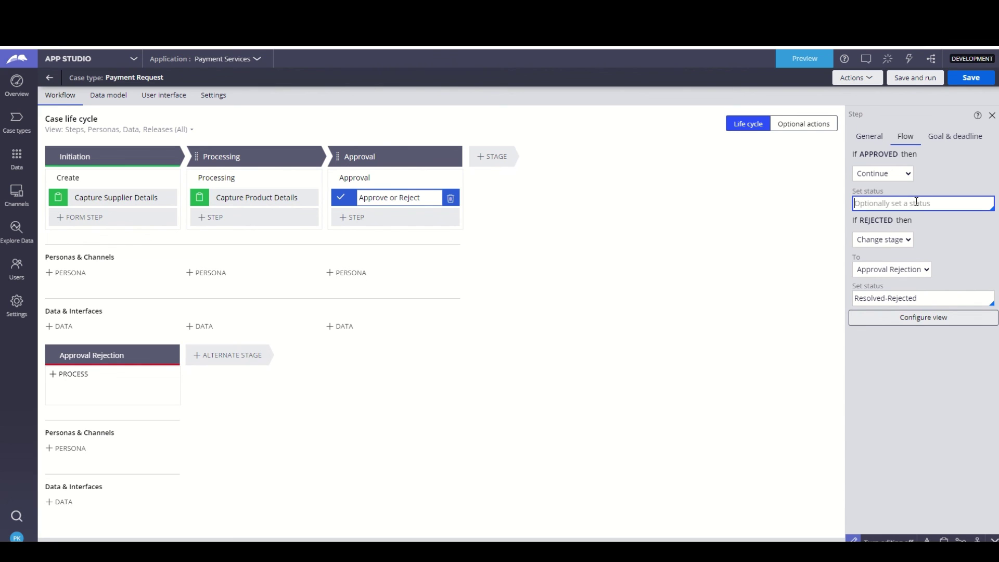
{"action": "type", "text": "Approved"}
{"action": "left_click", "coordinate": [795, 234]}
- Save the case type and return to the Payment Services home page
{"action": "left_click", "coordinate": [965, 78]}
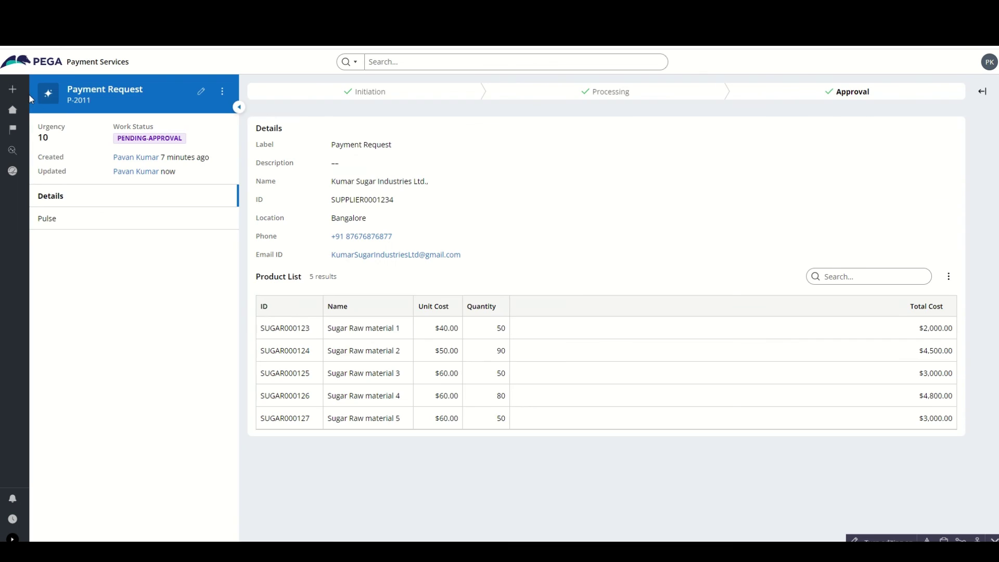
{"action": "left_click", "coordinate": [12, 90]}
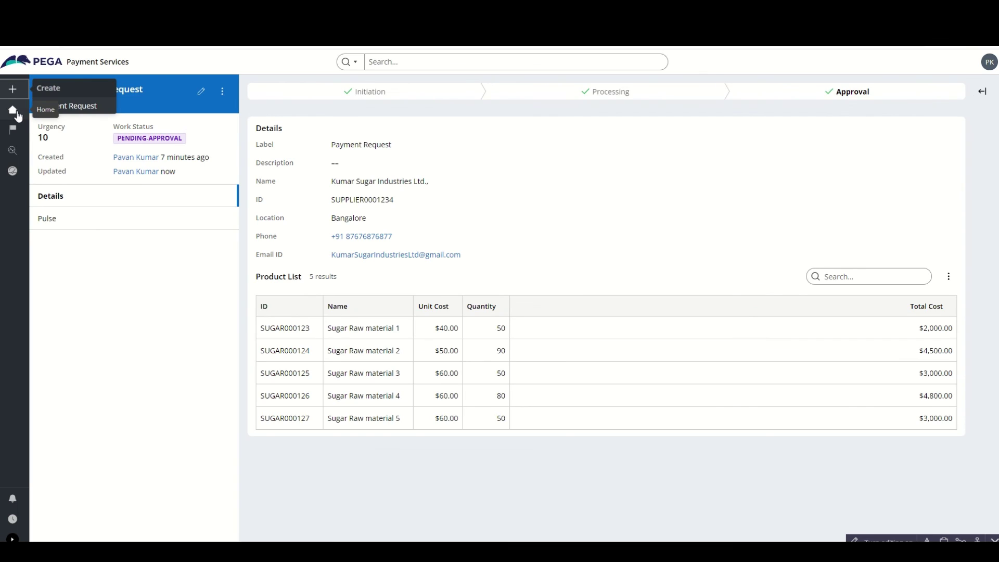
{"action": "left_click", "coordinate": [23, 112]}
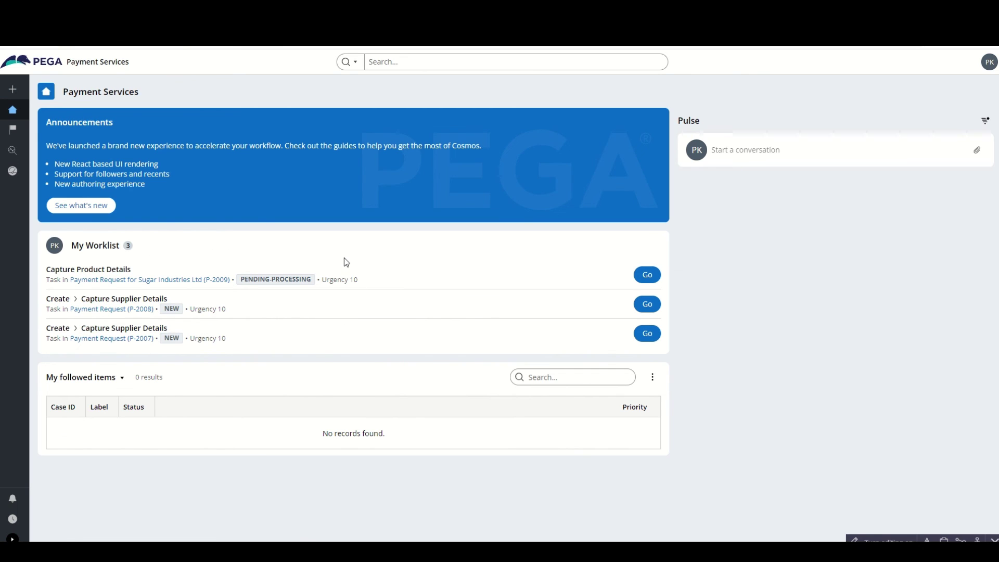
- Start a new Payment Request case, P-2012, from the Create button
{"action": "left_click", "coordinate": [787, 147]}
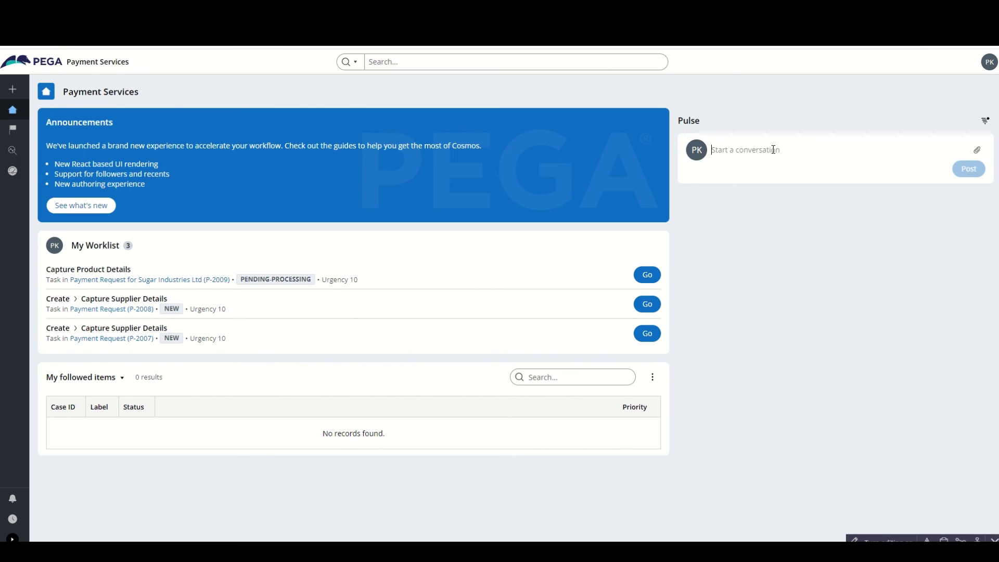
{"action": "left_click", "coordinate": [13, 89]}
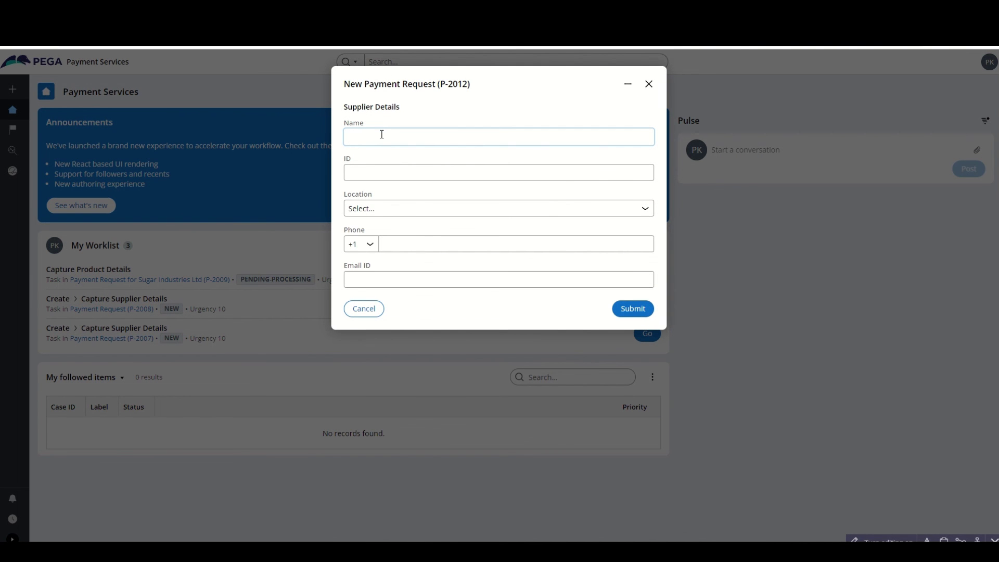
- Enter the supplier name (Kumar Orange Juice & Co) and its supplier ID
{"action": "type", "text": "Orange"}
{"action": "type", "text": "Ju"}
{"action": "type", "text": "ice & "}
{"action": "type", "text": "Kumar"}
{"action": "key", "text": "Tab"}
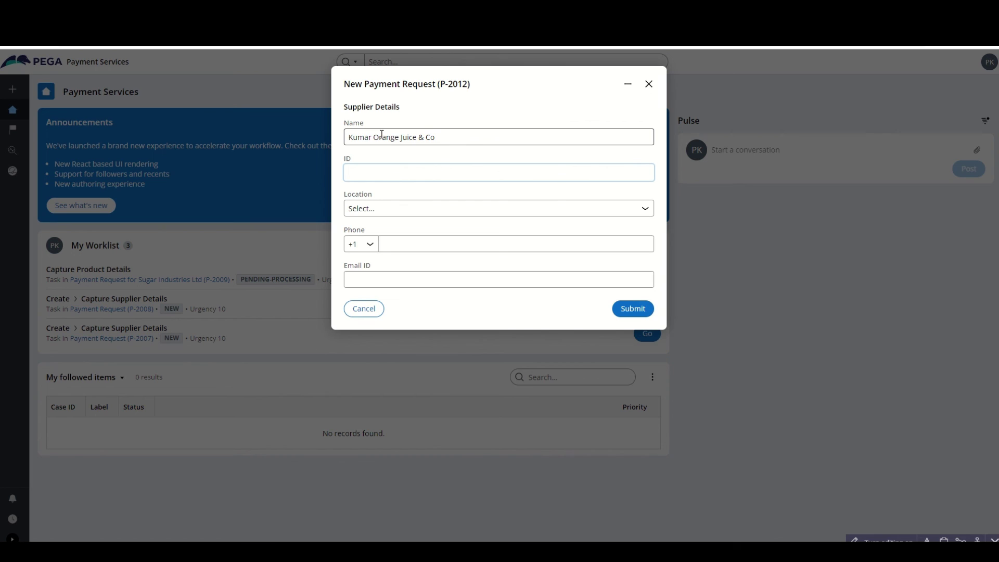
{"action": "type", "text": "SUPPLIER000034567"}
- Set the location to Hyderabad and enter the supplier's phone number with the +91 code
{"action": "left_click", "coordinate": [397, 209]}
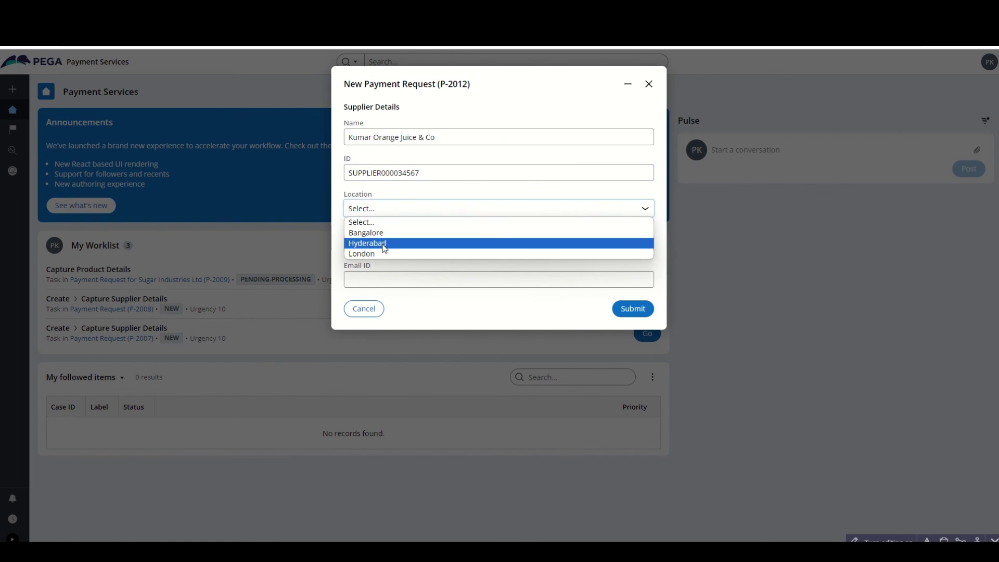
{"action": "left_click", "coordinate": [380, 245]}
{"action": "left_click", "coordinate": [370, 245]}
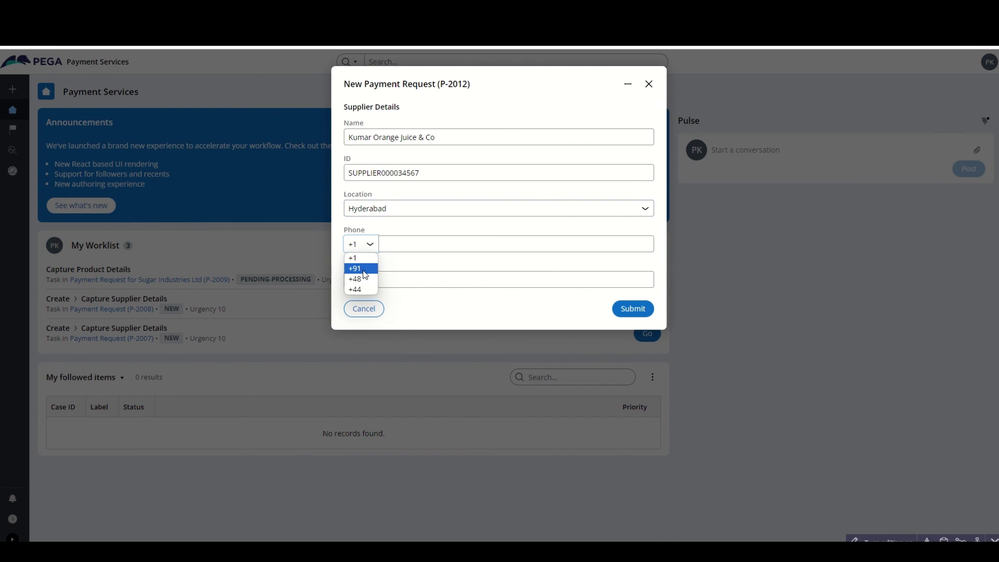
{"action": "left_click", "coordinate": [364, 271]}
{"action": "left_click", "coordinate": [407, 248]}
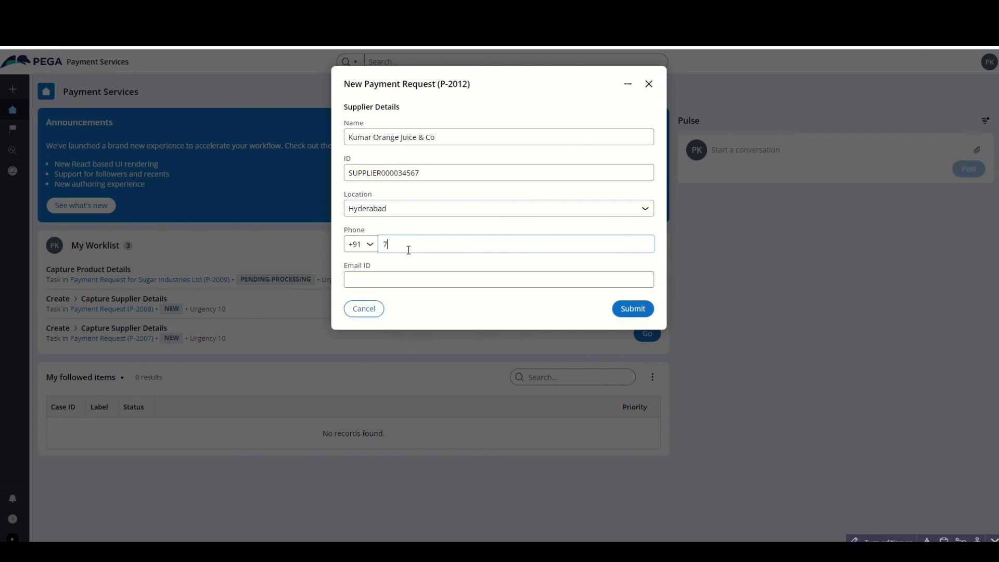
{"action": "left_click", "coordinate": [375, 278]}
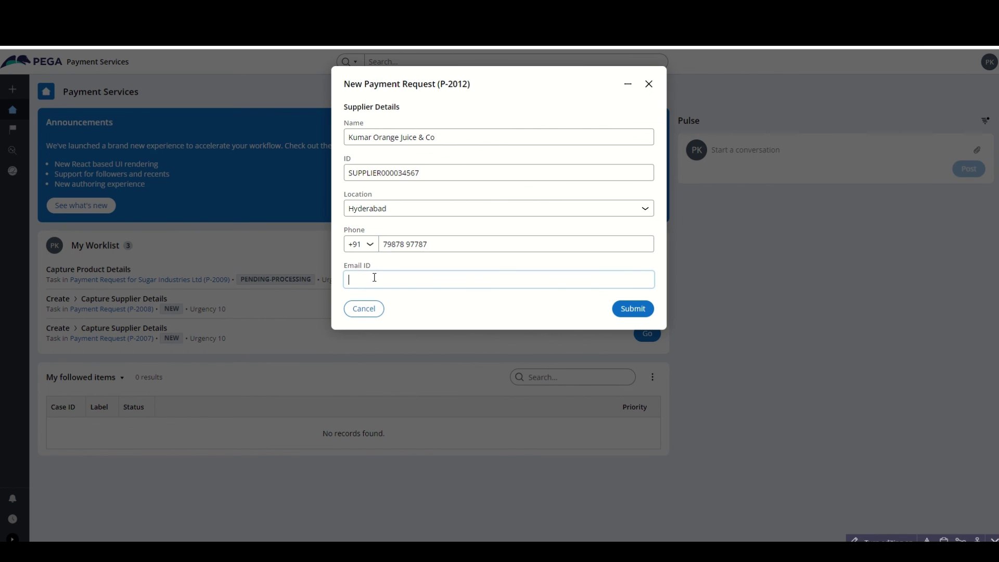
{"action": "left_click_drag", "start_coordinate": [419, 137], "coordinate": [322, 142]}
{"action": "key", "text": "ctrl+c"}
{"action": "left_click", "coordinate": [361, 273]}
{"action": "key", "text": "ctrl+v"}
{"action": "left_click", "coordinate": [374, 279]}
{"action": "key", "text": "BackSpace"}
{"action": "left_click", "coordinate": [400, 279]}
{"action": "key", "text": "BackSpace"}
{"action": "left_click", "coordinate": [418, 280]}
{"action": "type", "text": "@abc"}
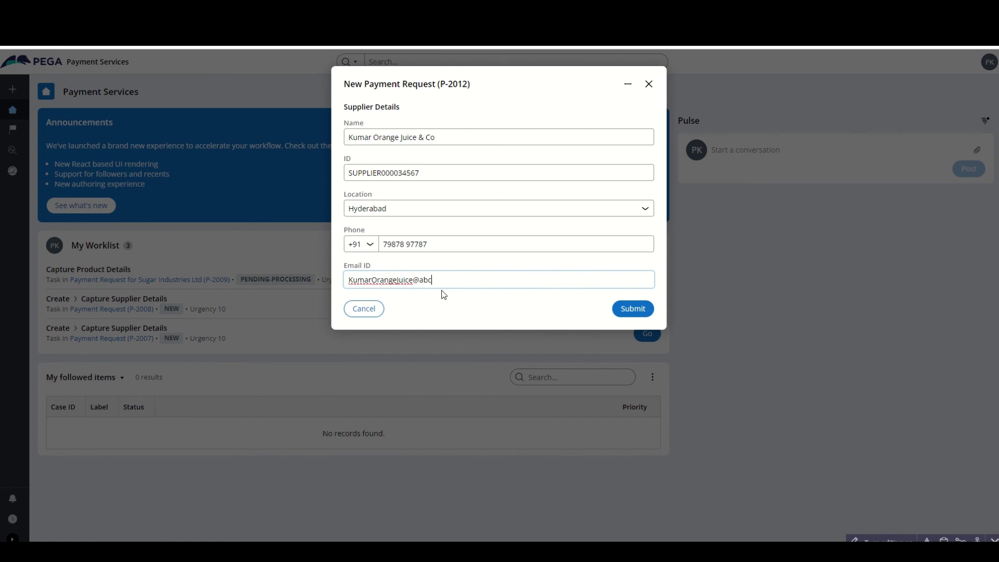
{"action": "type", "text": ".com"}
{"action": "left_click", "coordinate": [444, 295]}
{"action": "left_click", "coordinate": [640, 315]}
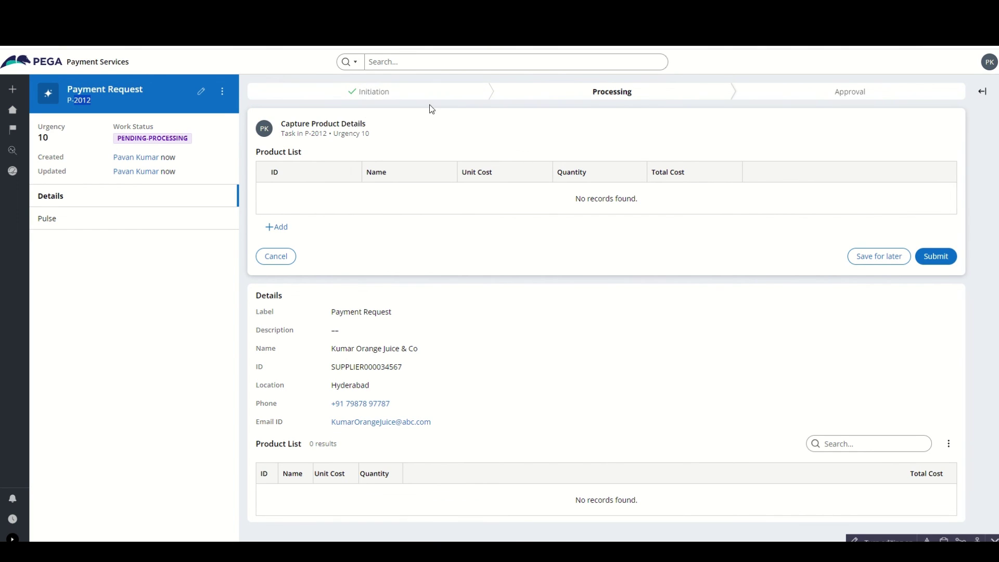
- Fill the first product row: ORANGE0001, 'Orange Juice Raw Material 1', quantity 60
{"action": "left_click", "coordinate": [280, 229]}
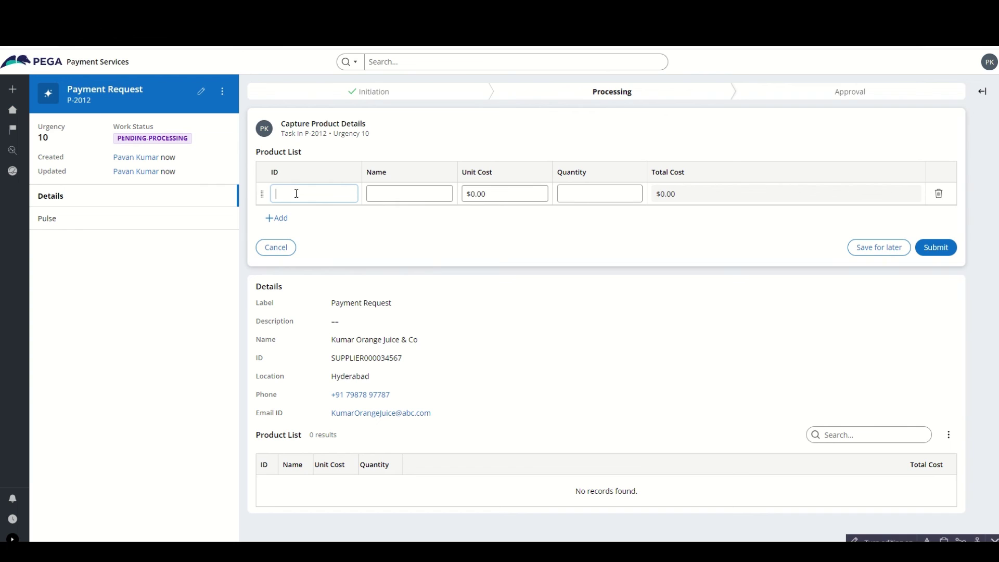
{"action": "type", "text": "ORANGE0001"}
{"action": "left_click", "coordinate": [380, 190]}
{"action": "type", "text": "Or"}
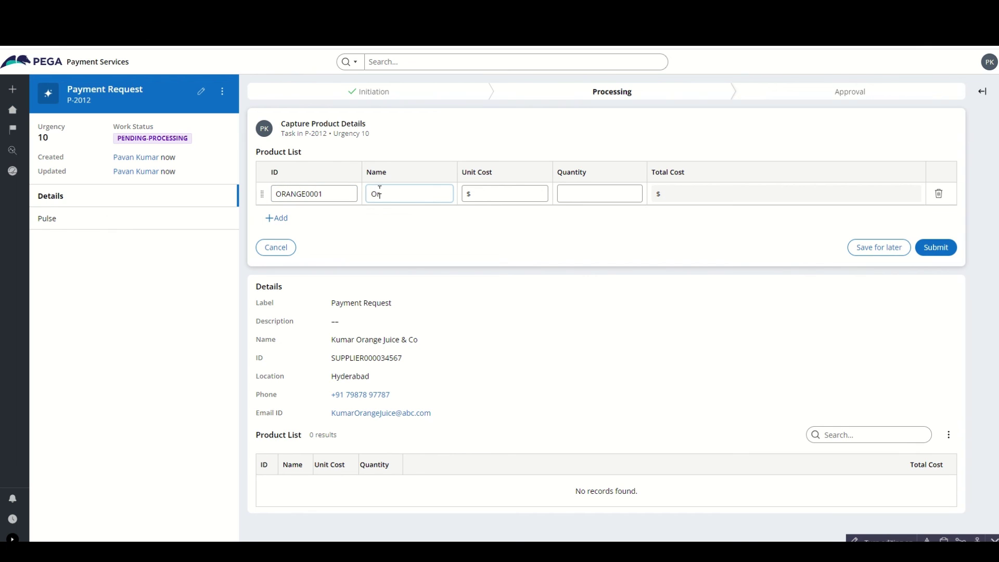
{"action": "type", "text": "ange"}
{"action": "type", "text": " Juic"}
{"action": "type", "text": "e Raw Material 1"}
{"action": "key", "text": "ctrl+a"}
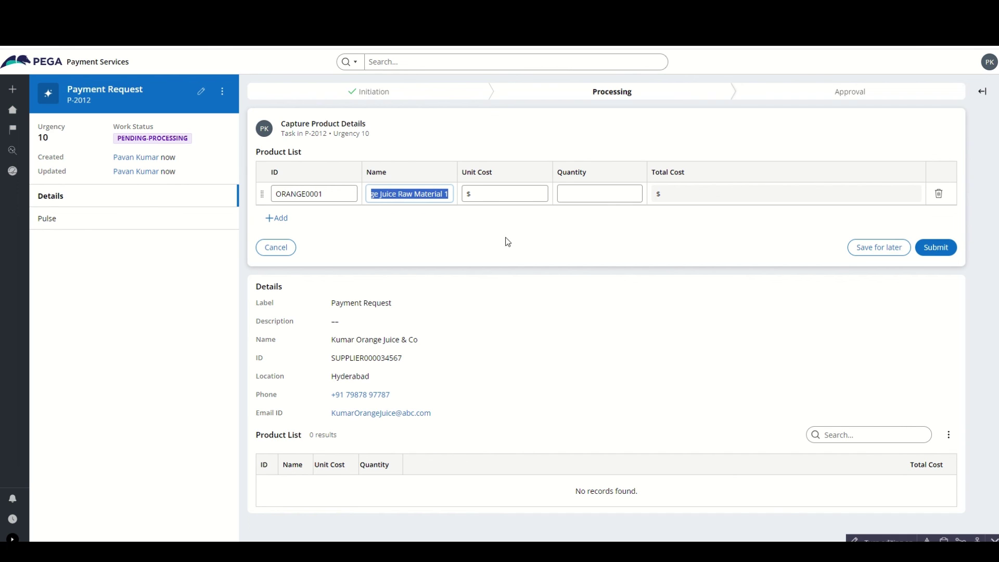
{"action": "left_click", "coordinate": [500, 200]}
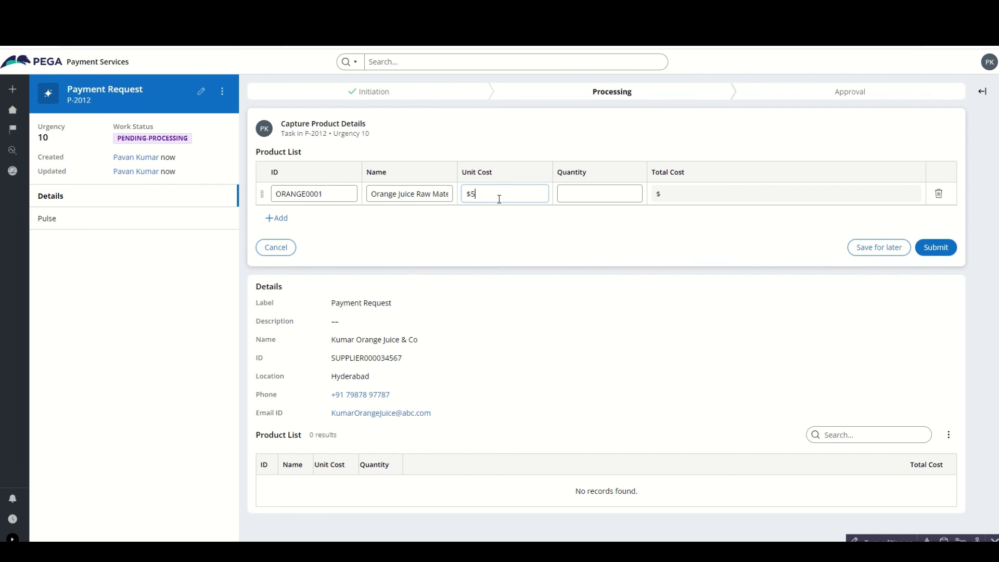
{"action": "left_click", "coordinate": [564, 200]}
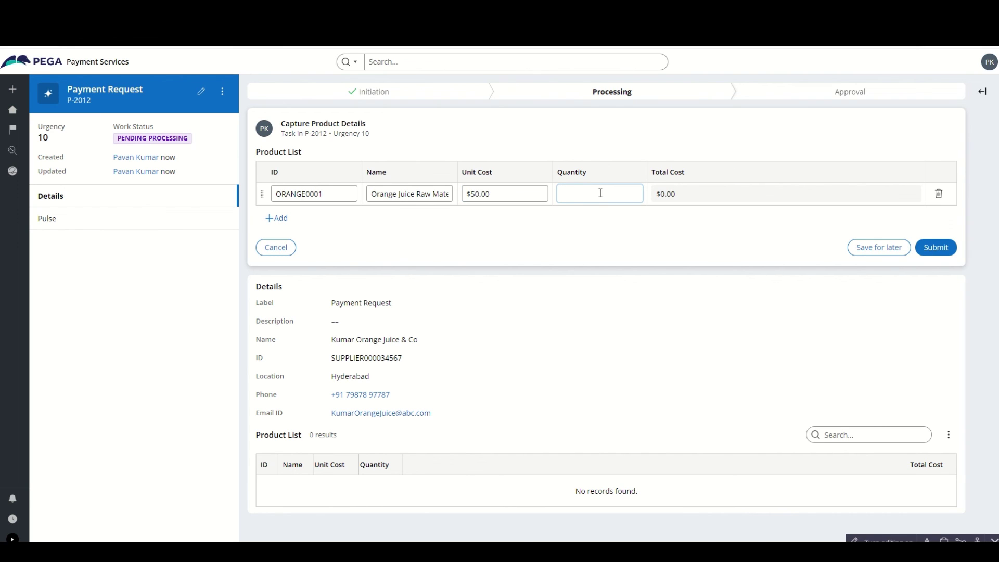
{"action": "type", "text": "60"}
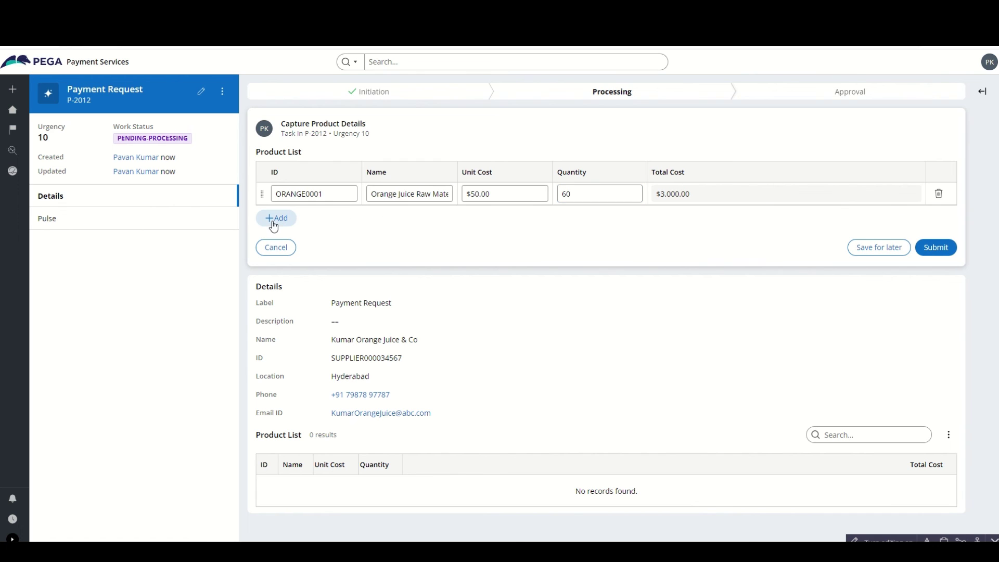
- Add a second row ORANGE0002 with the same product name, unit cost 60 and quantity 60
{"action": "left_click", "coordinate": [276, 218]}
{"action": "double_click", "coordinate": [312, 197]}
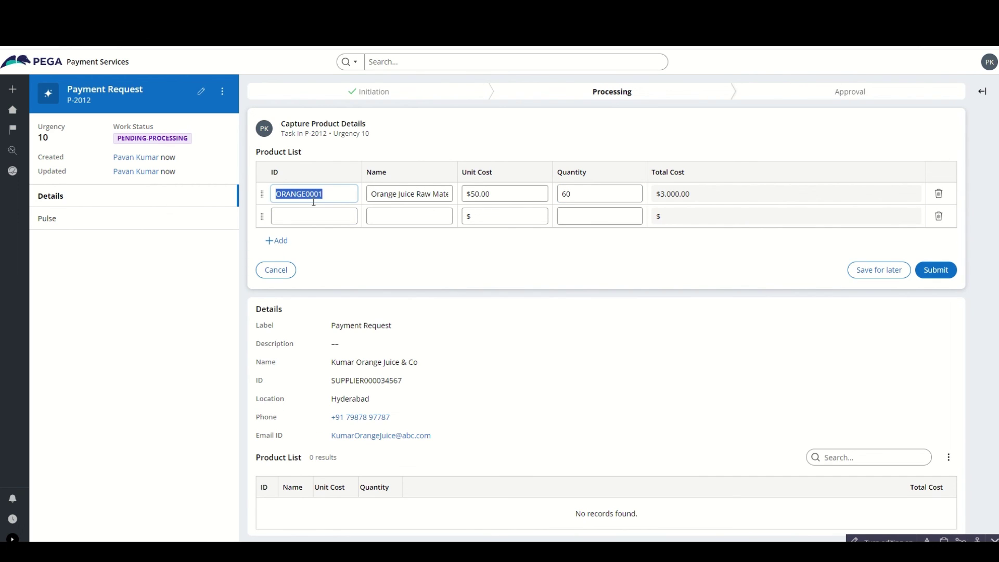
{"action": "left_click", "coordinate": [311, 214]}
{"action": "key", "text": "ctrl+v"}
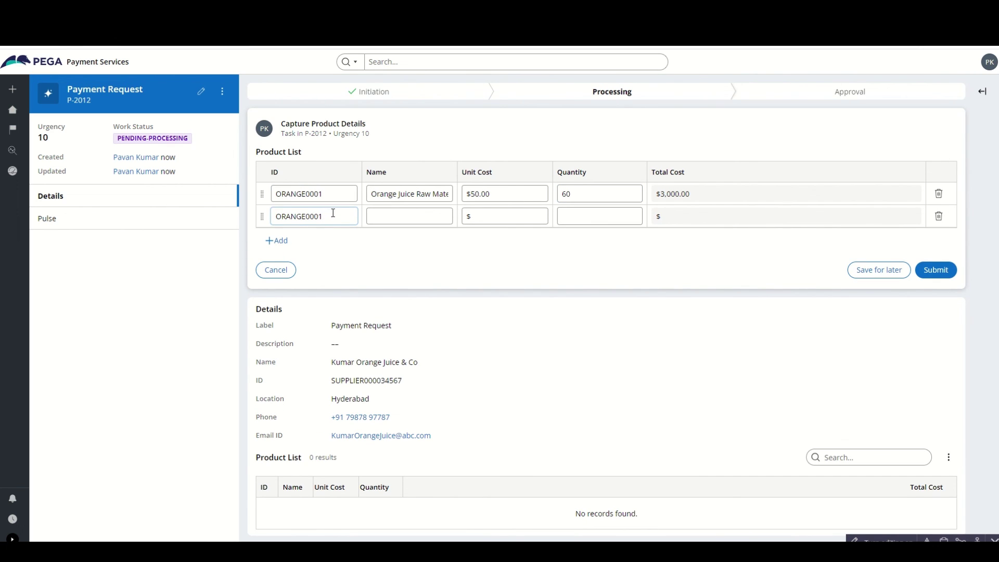
{"action": "key", "text": "BackSpace"}
{"action": "left_click", "coordinate": [370, 214]}
{"action": "left_click", "coordinate": [398, 196]}
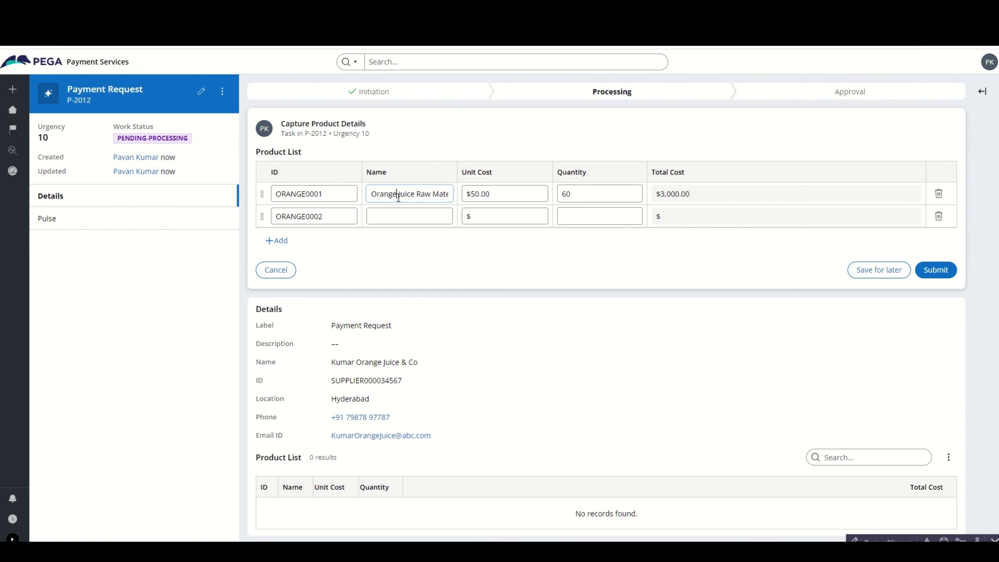
{"action": "key", "text": "ctrl+a"}
{"action": "left_click", "coordinate": [398, 215]}
{"action": "key", "text": "ctrl+v"}
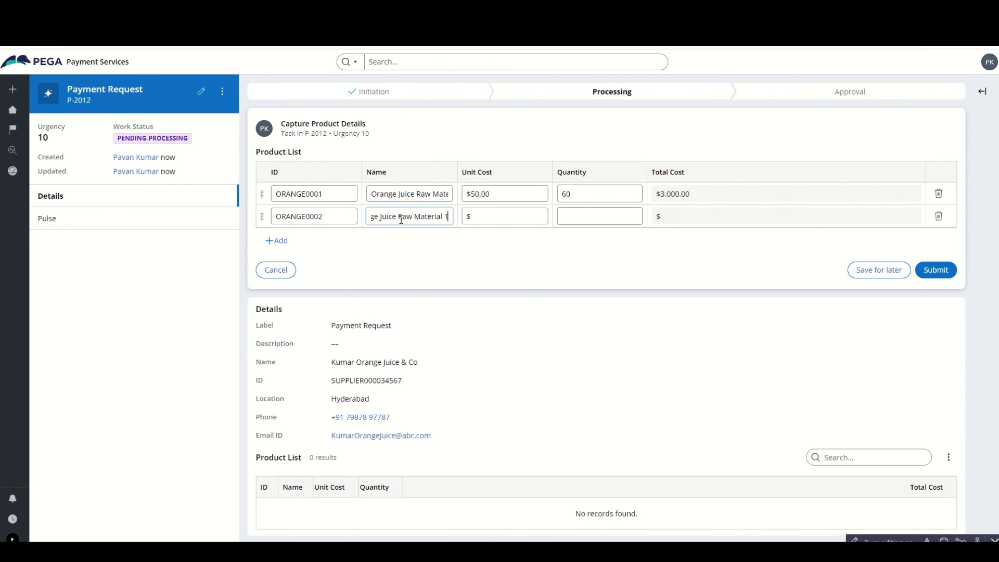
{"action": "left_click", "coordinate": [501, 222]}
{"action": "type", "text": "60"}
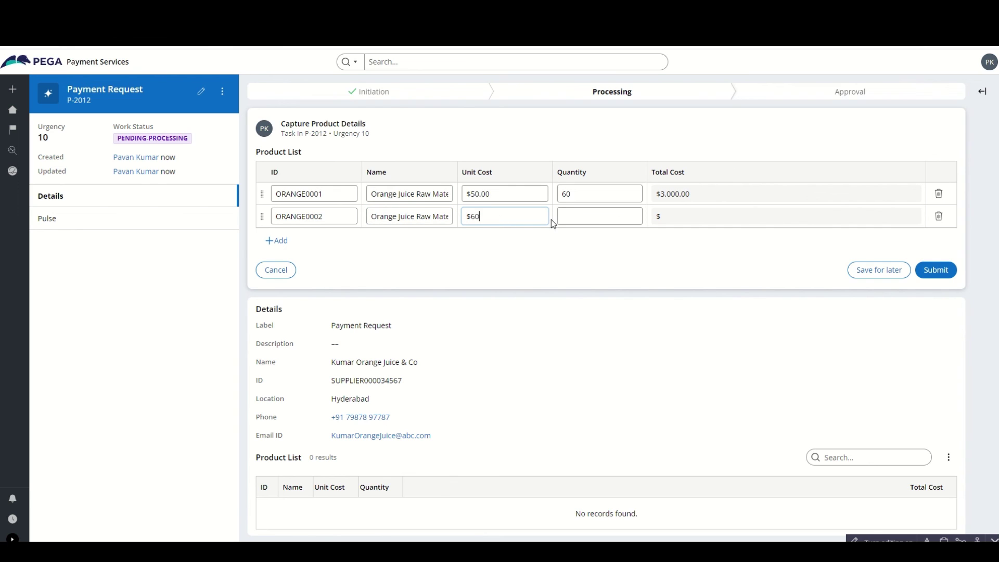
{"action": "left_click", "coordinate": [572, 214]}
{"action": "type", "text": "60"}
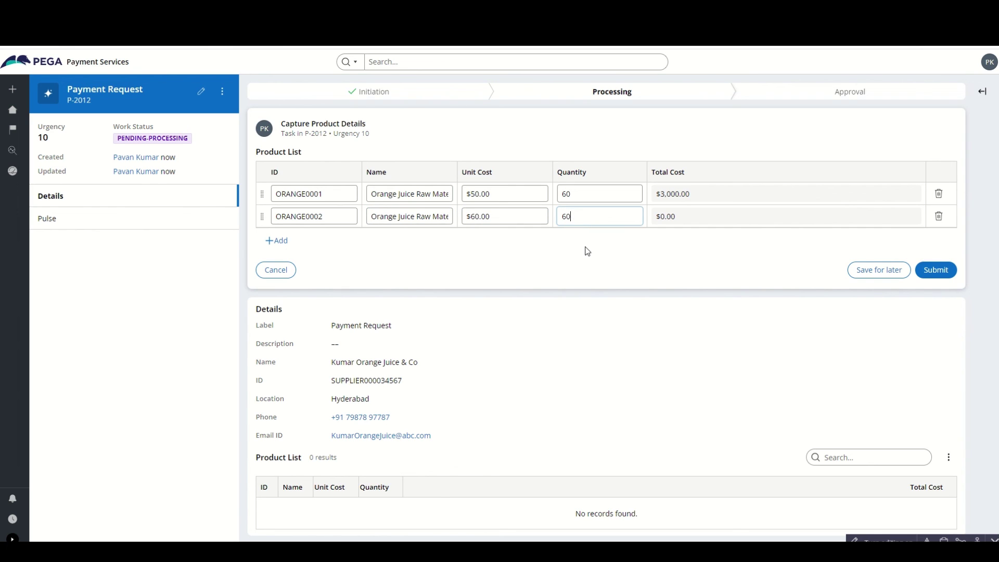
{"action": "left_click", "coordinate": [587, 250]}
- Add a third row ORANGE0003 with the same product name, unit cost 40 and quantity 300
{"action": "left_click", "coordinate": [282, 242]}
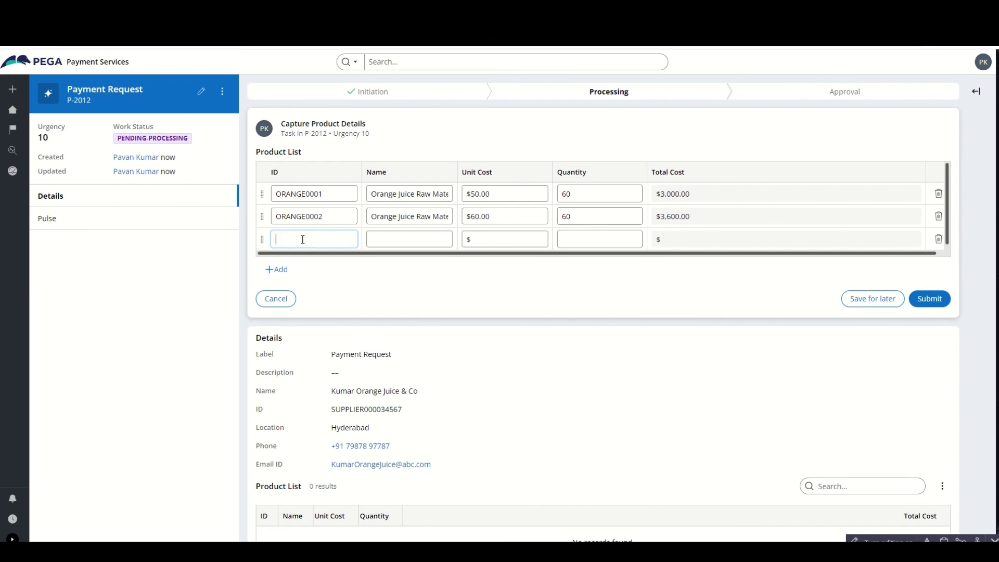
{"action": "double_click", "coordinate": [301, 219]}
{"action": "key", "text": "ctrl+c"}
{"action": "left_click", "coordinate": [306, 239]}
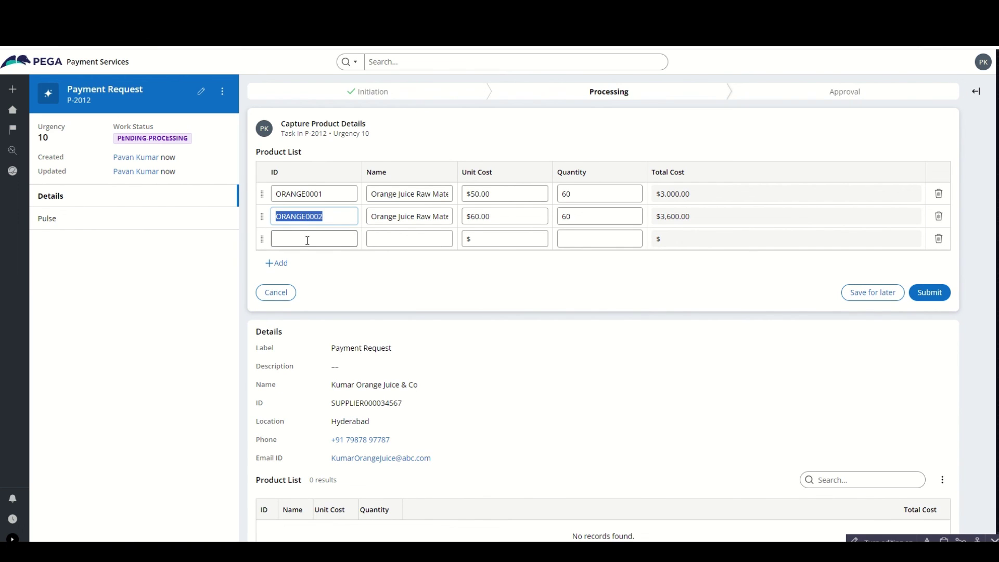
{"action": "key", "text": "ctrl+v"}
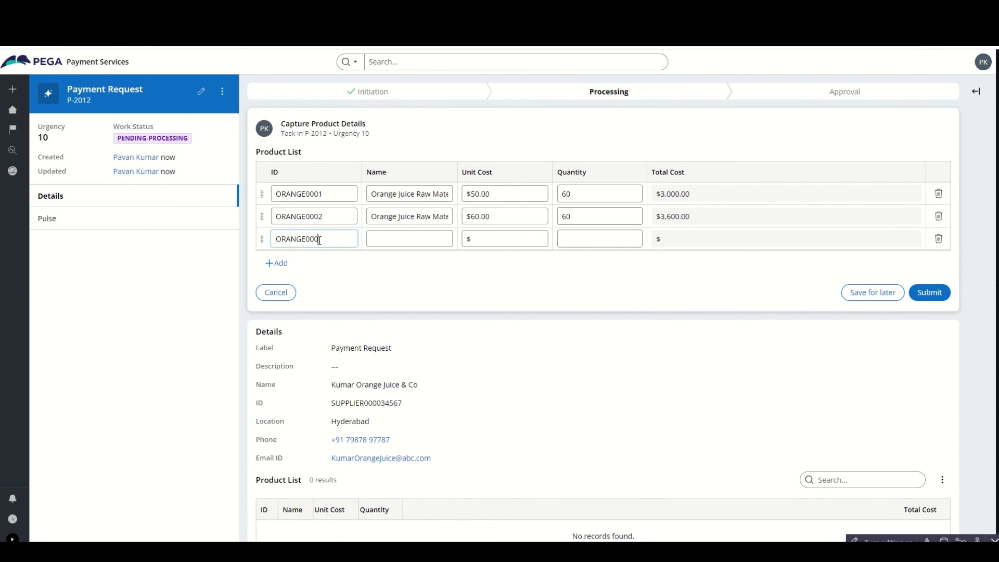
{"action": "type", "text": "3"}
{"action": "triple_click", "coordinate": [403, 219]}
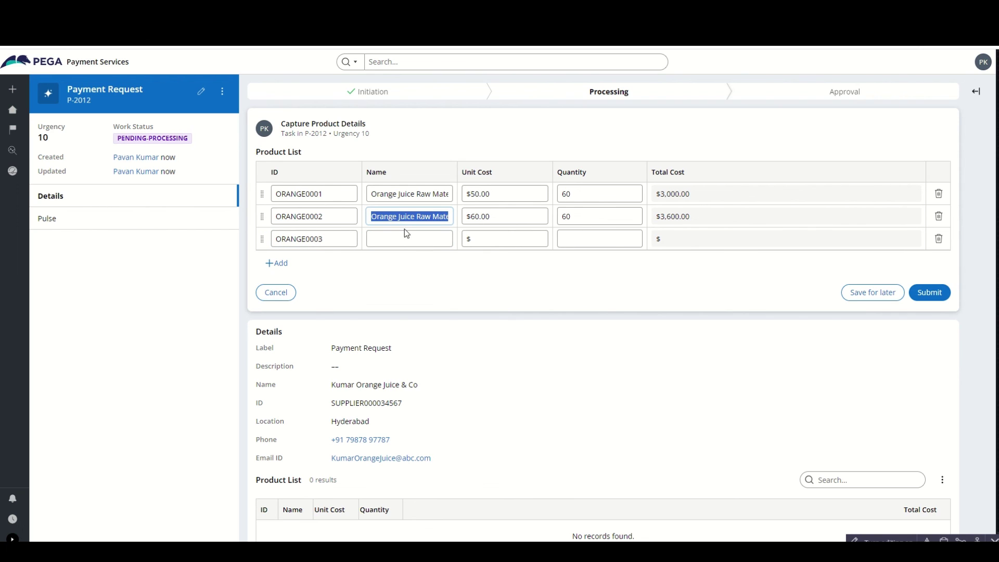
{"action": "key", "text": "ctrl+c"}
{"action": "left_click", "coordinate": [407, 237]}
{"action": "key", "text": "ctrl+v"}
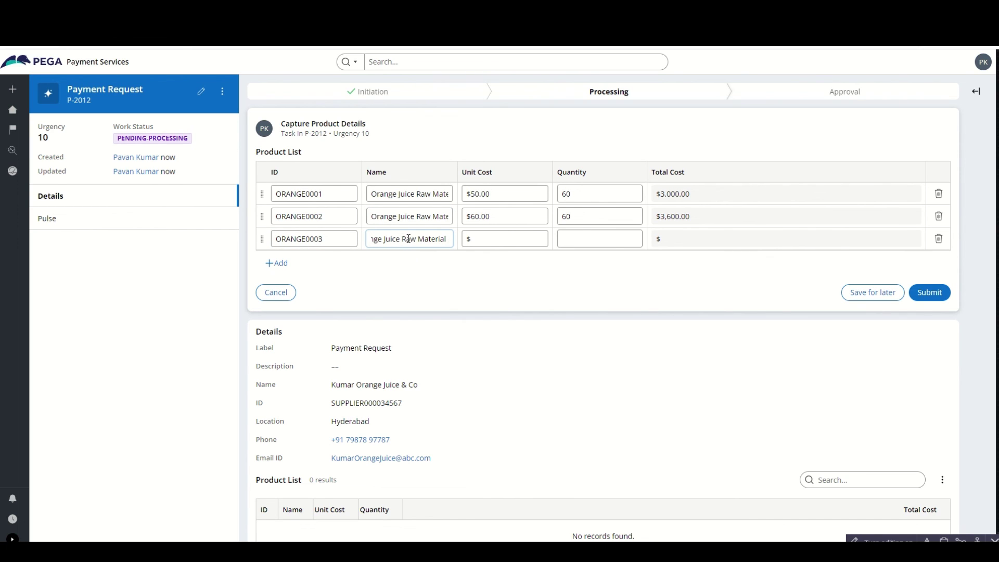
{"action": "left_click", "coordinate": [481, 236]}
{"action": "type", "text": "4"}
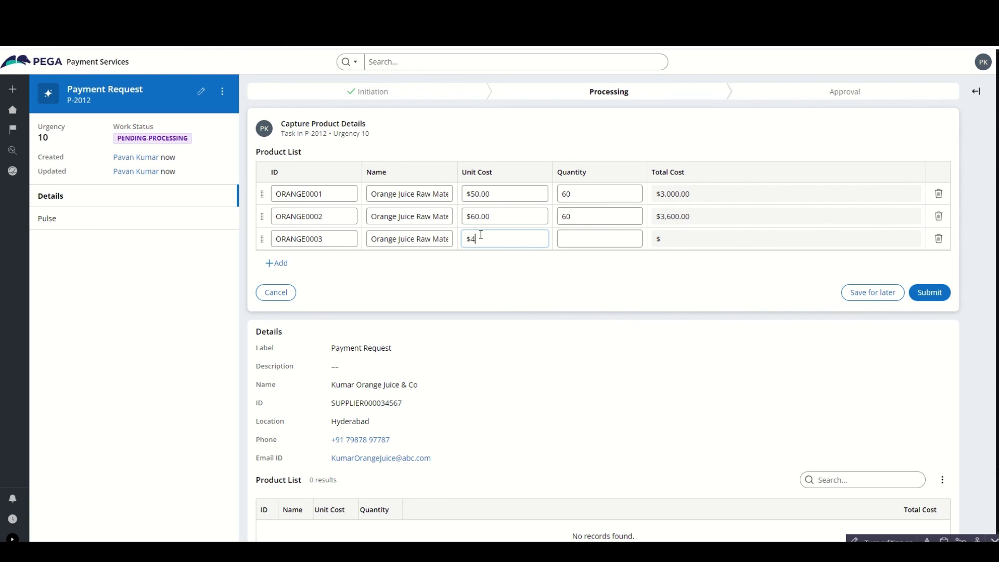
{"action": "type", "text": "0"}
{"action": "left_click", "coordinate": [577, 237]}
{"action": "type", "text": "3"}
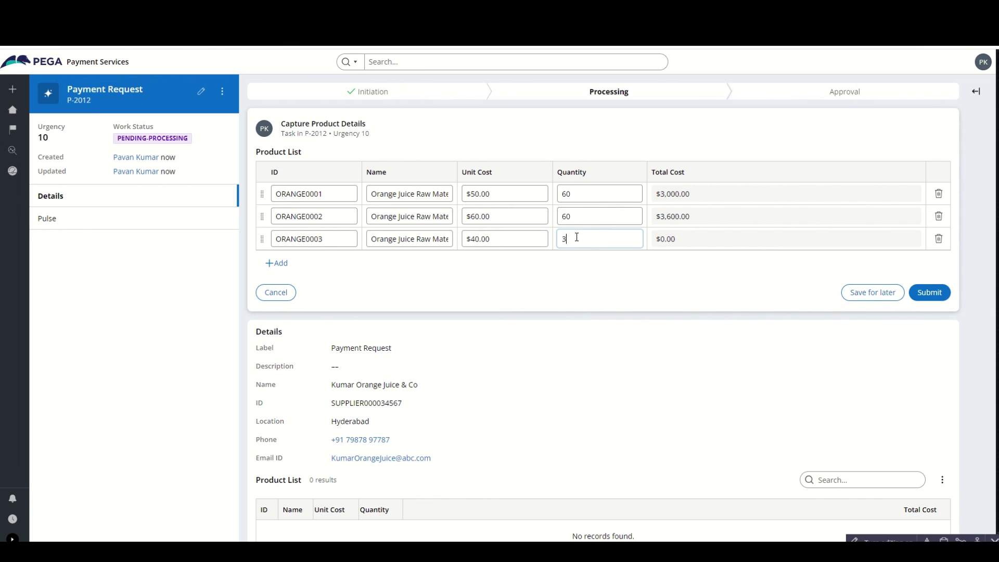
{"action": "type", "text": "00"}
{"action": "left_click", "coordinate": [576, 269]}
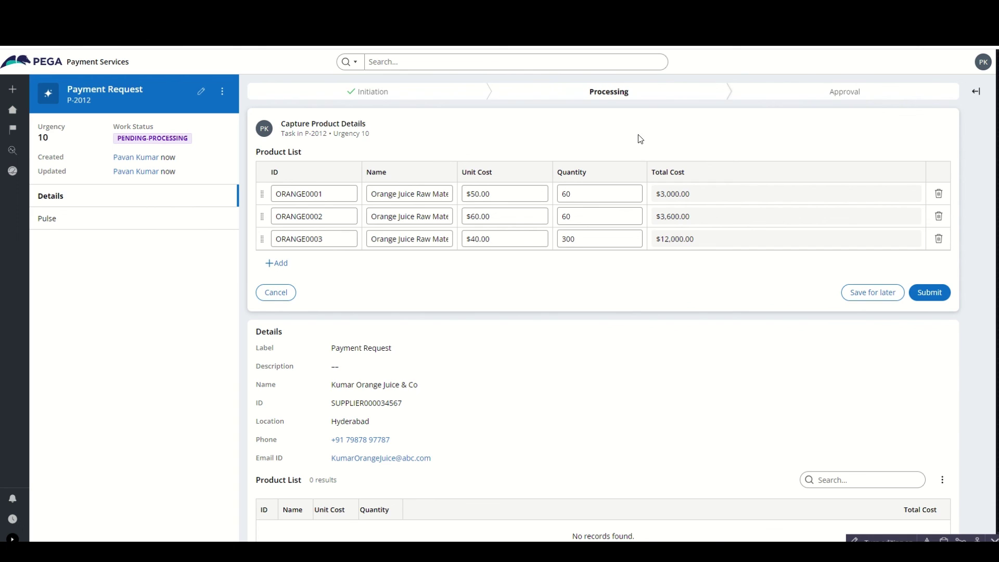
- Submit the product list to move the request to Get Approval
{"action": "left_click", "coordinate": [931, 294]}
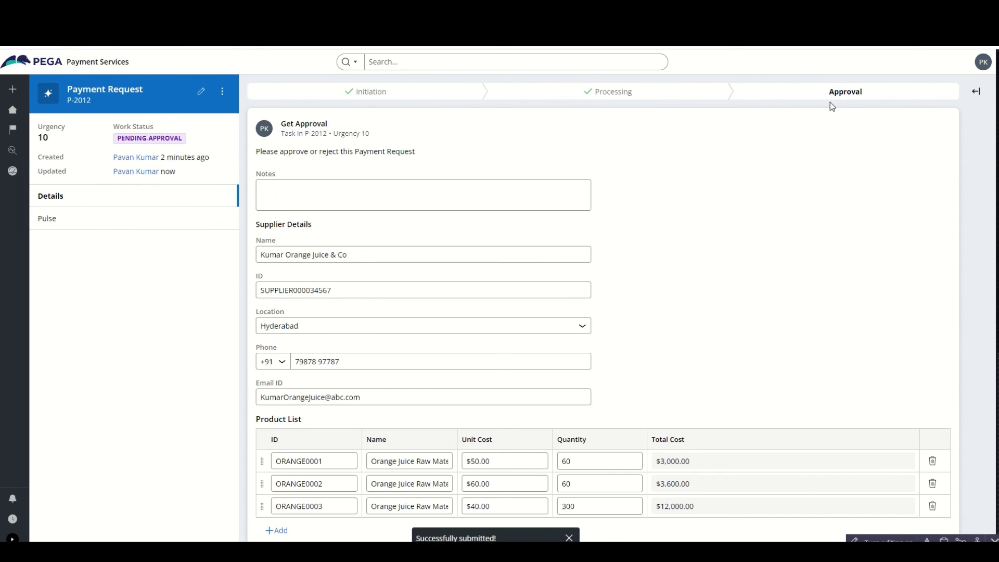
{"action": "scroll", "coordinate": [345, 232], "scroll_direction": "down", "scroll_amount": 1}
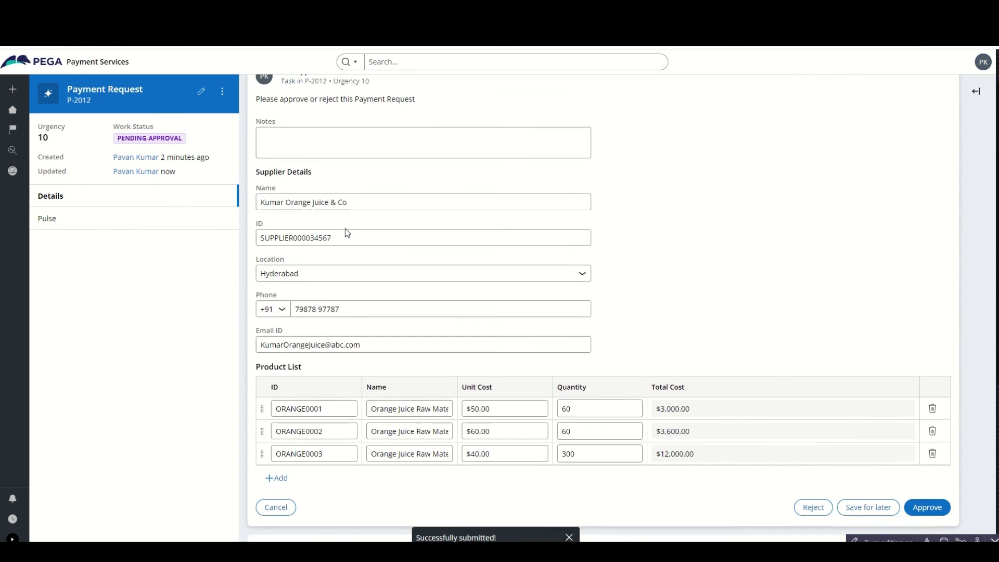
{"action": "scroll", "coordinate": [345, 232], "scroll_direction": "down", "scroll_amount": 2}
{"action": "scroll", "coordinate": [520, 338], "scroll_direction": "up", "scroll_amount": 2}
- Note 'Verified. And the raw materials are tallied and received.' and approve the request
{"action": "left_click", "coordinate": [341, 128]}
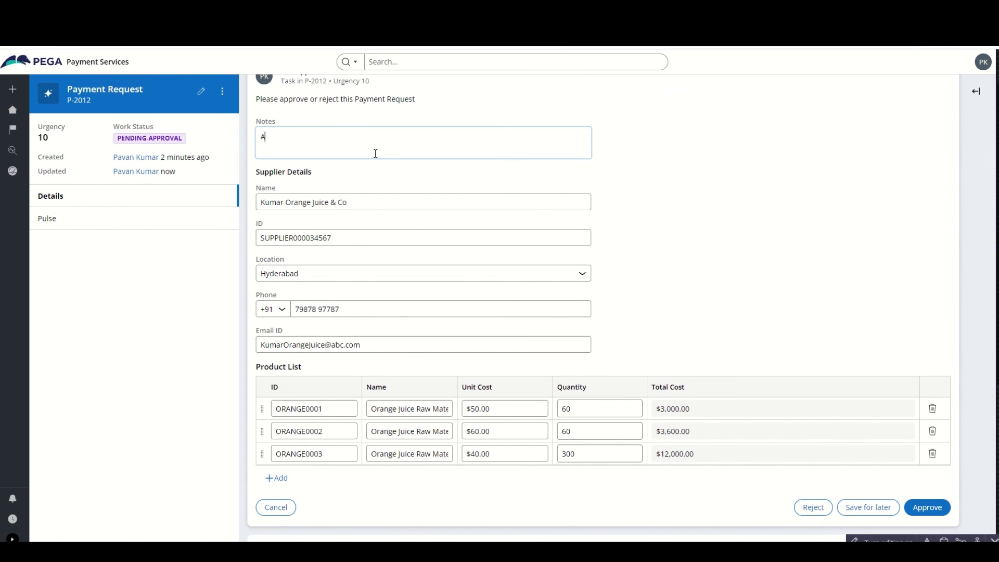
{"action": "type", "text": "Verfified. And the raw materials are r"}
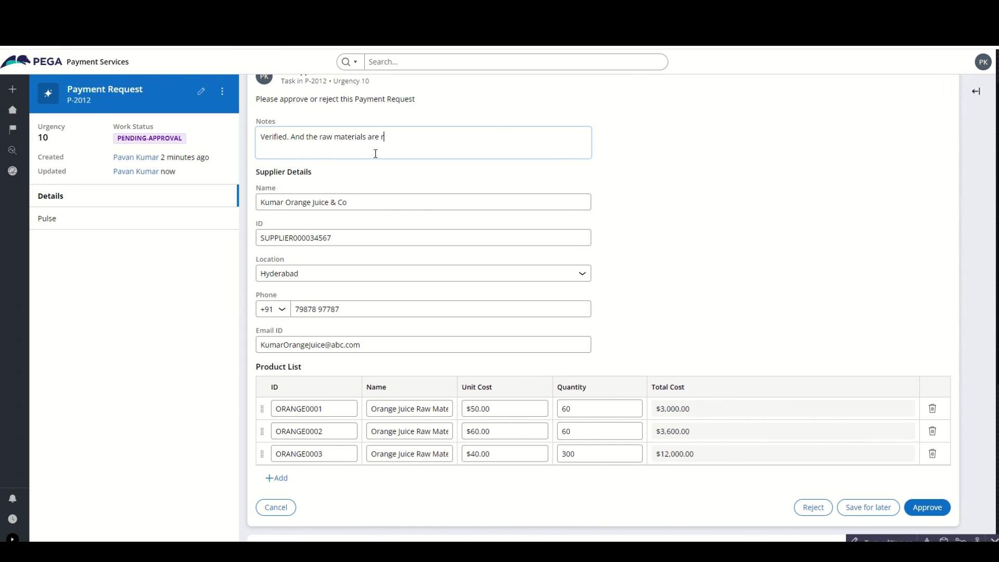
{"action": "key", "text": "BackSpace"}
{"action": "type", "text": "tallied and"}
{"action": "type", "text": "received."}
{"action": "scroll", "coordinate": [545, 186], "scroll_direction": "up", "scroll_amount": 1}
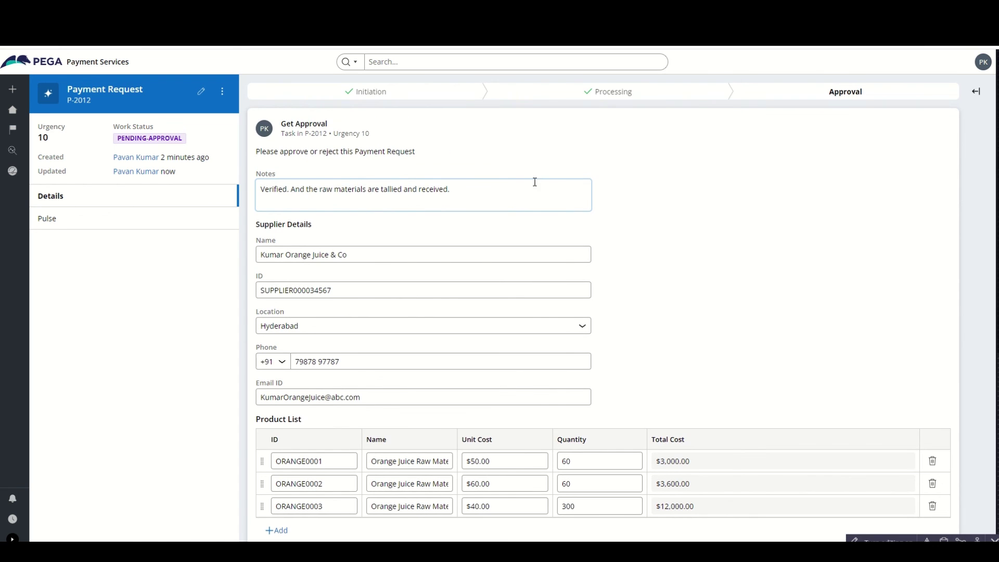
{"action": "scroll", "coordinate": [686, 236], "scroll_direction": "down", "scroll_amount": 3}
{"action": "left_click", "coordinate": [911, 410]}
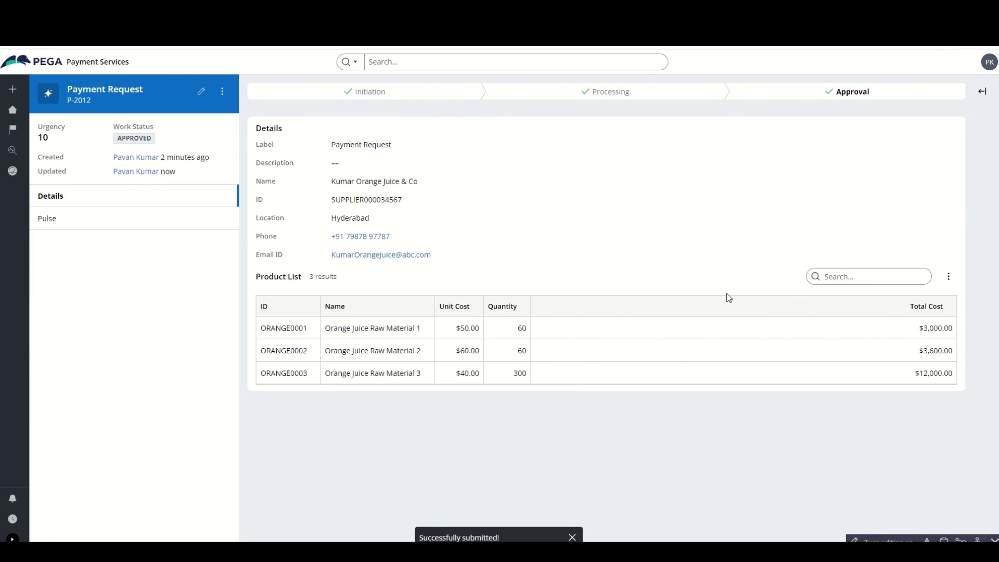
- Highlight the APPROVED status and the supplier ID in the case summary, then clear the highlight
{"action": "left_click_drag", "start_coordinate": [153, 139], "coordinate": [117, 140]}
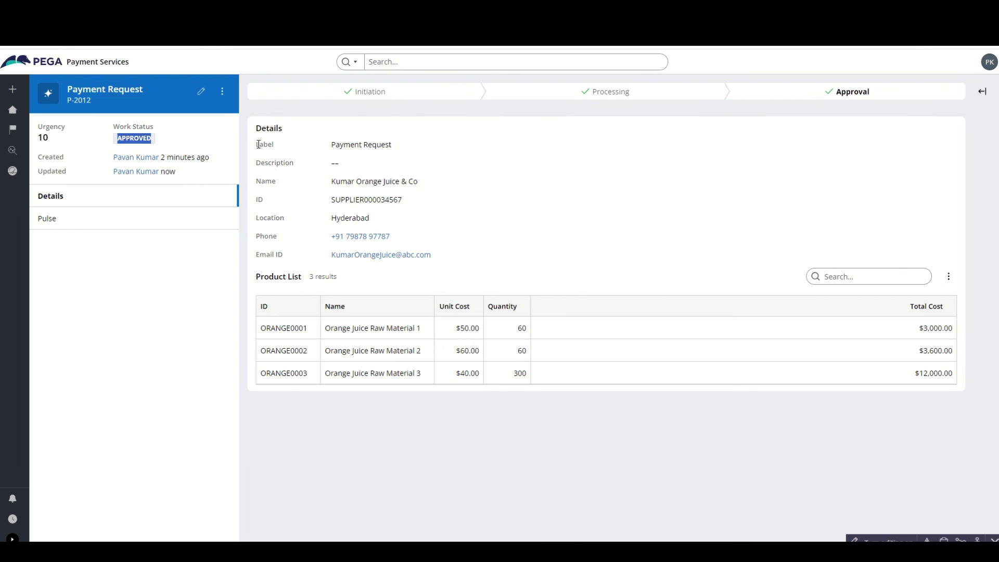
{"action": "left_click_drag", "start_coordinate": [331, 200], "coordinate": [400, 201]}
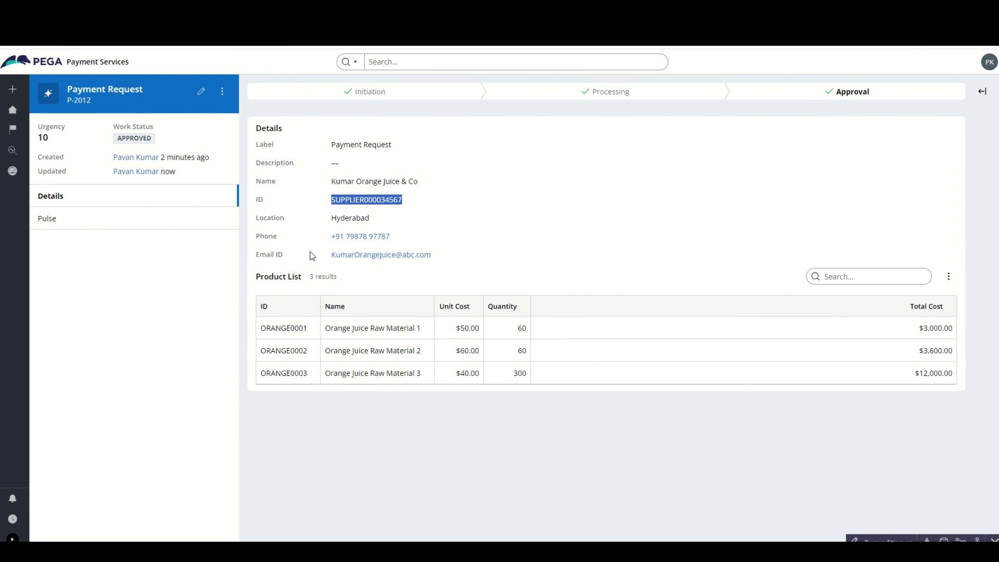
{"action": "left_click", "coordinate": [287, 213]}
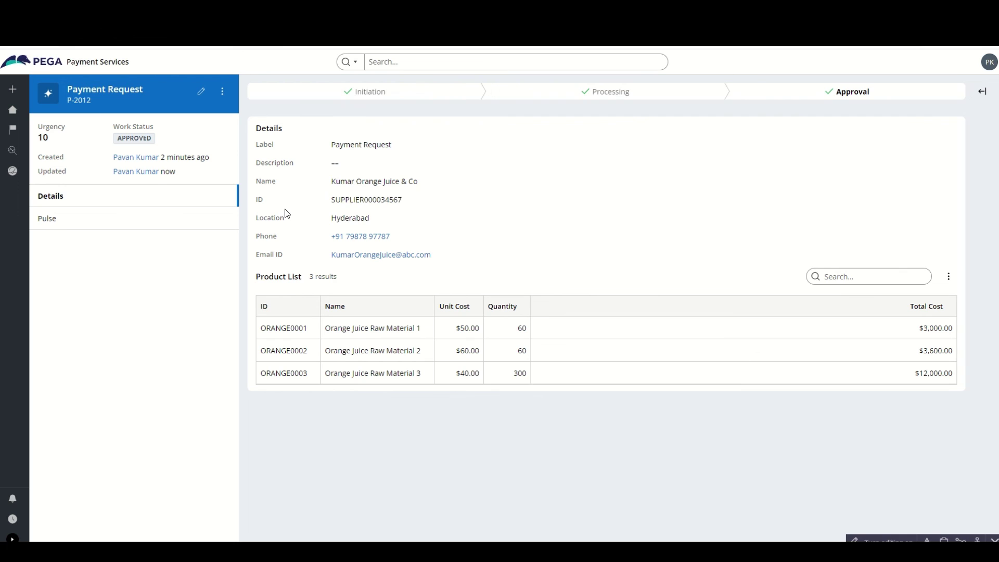